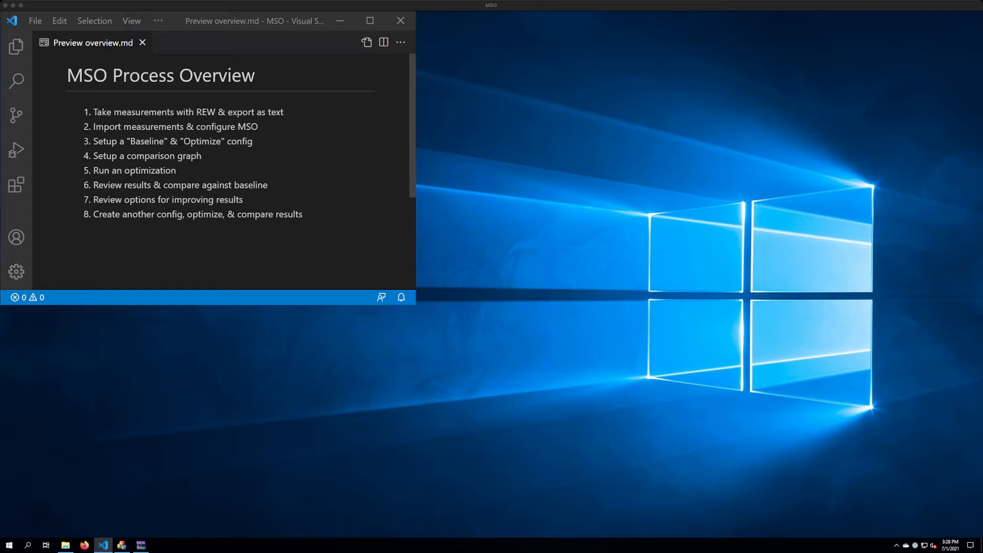
# Switch to REW and open the measurement file 85db-1Port-HT.mdat from the MSO-Measurements folder.
pyautogui.click(614, 359)
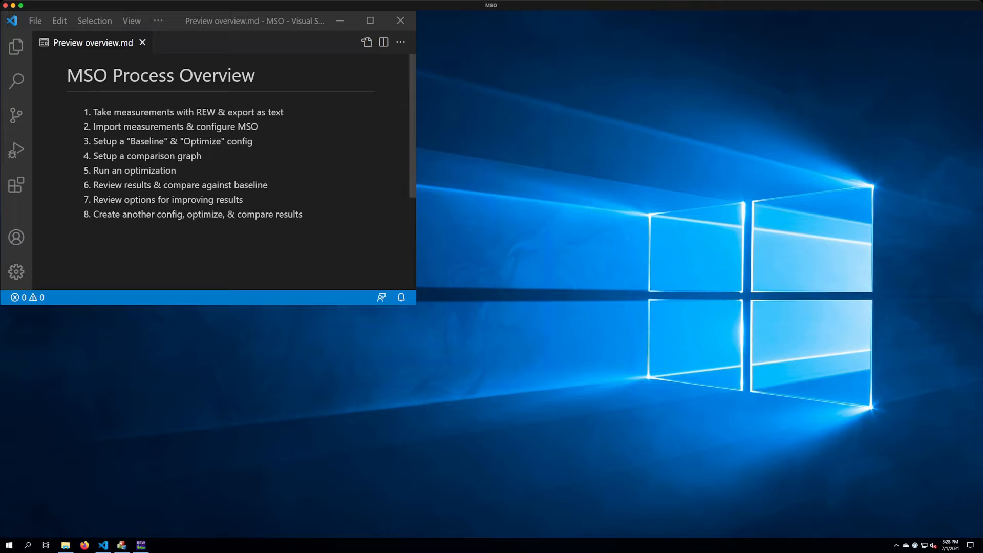
pyautogui.click(141, 545)
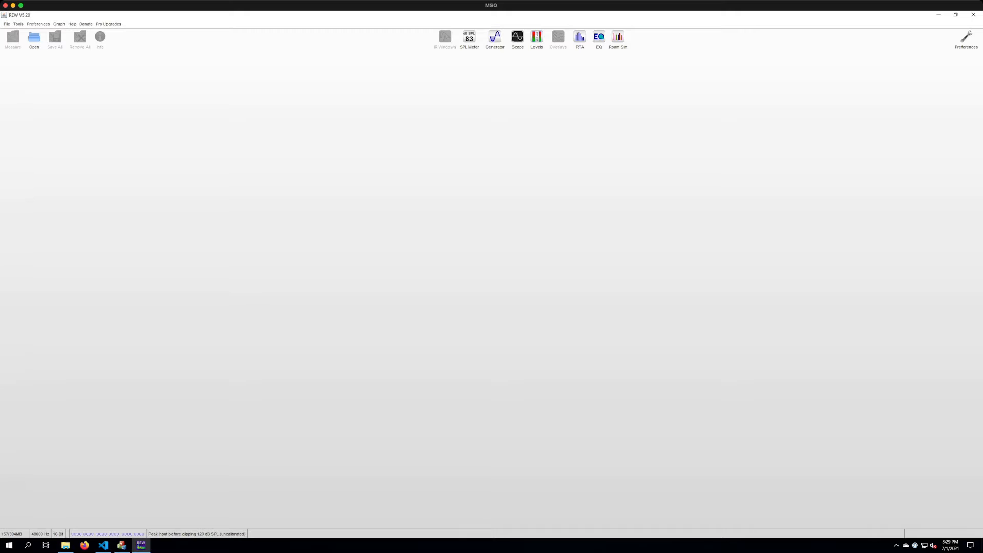
pyautogui.click(34, 38)
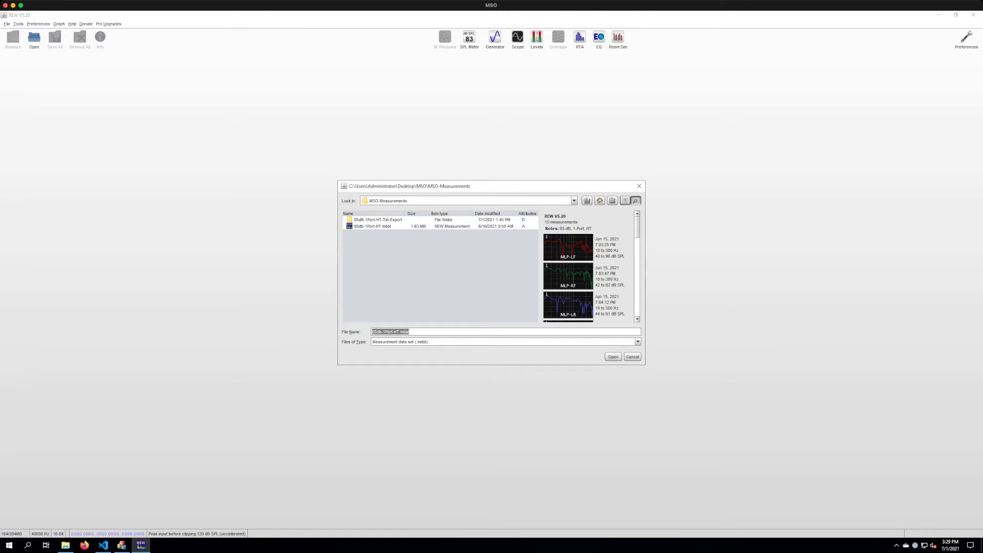
pyautogui.click(373, 226)
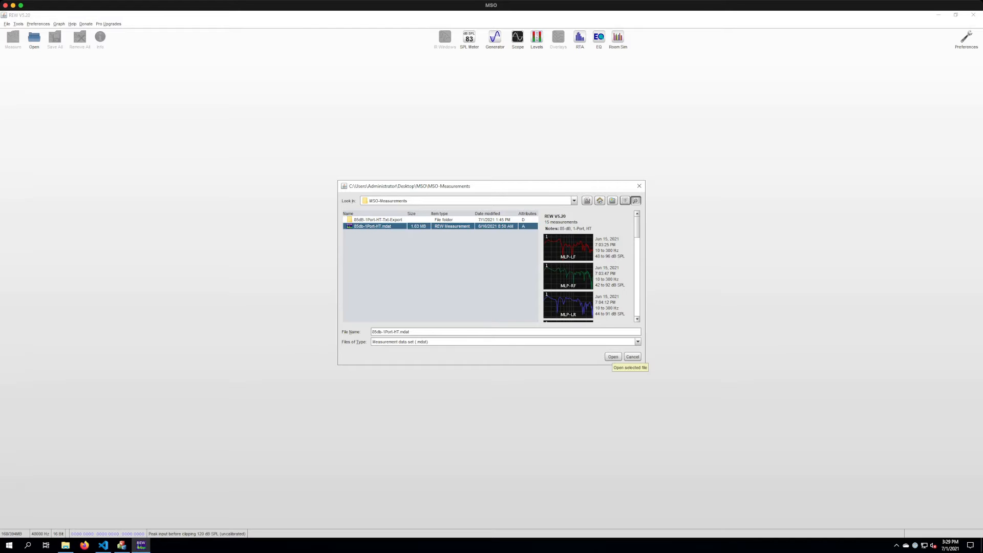
pyautogui.click(613, 357)
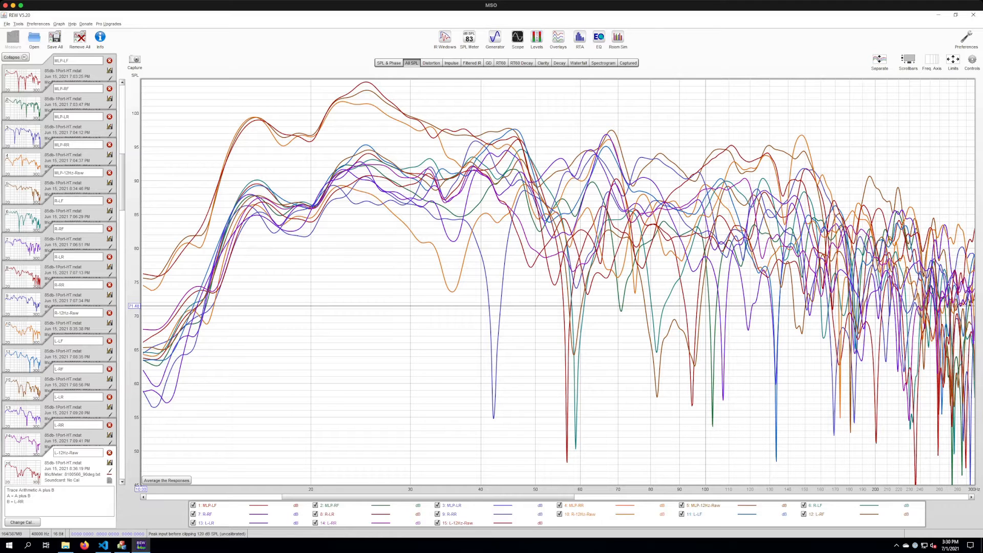
# Remove the three raw measurements MLP-12Hz-Raw, R-12Hz-Raw and L-12Hz-Raw from the measurement list.
pyautogui.doubleClick(58, 173)
pyautogui.moveTo(55, 313); pyautogui.dragTo(75, 312)
pyautogui.moveTo(55, 453)
pyautogui.mouseDown()
pyautogui.moveTo(69, 452)
pyautogui.moveTo(54, 453)
pyautogui.mouseUp()
pyautogui.click(110, 173)
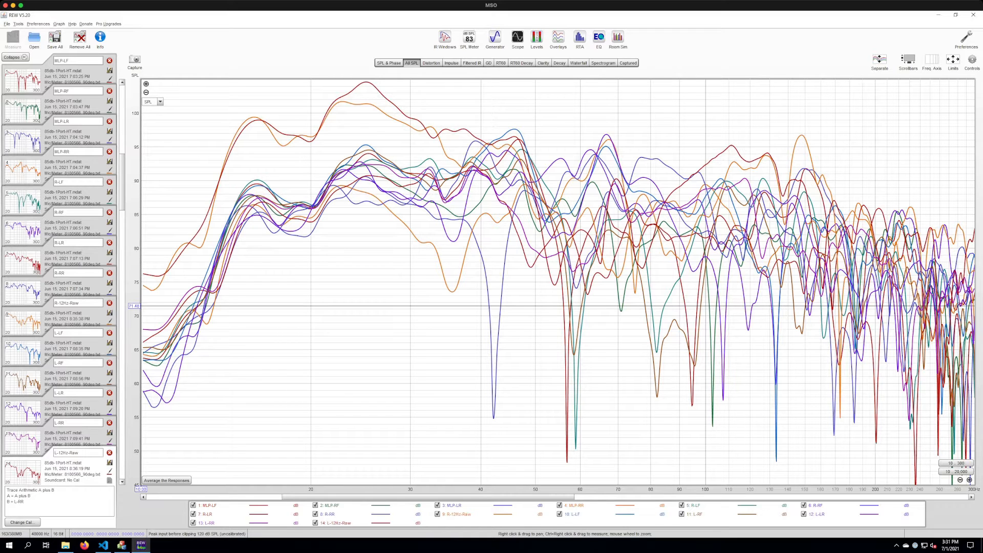
pyautogui.click(109, 303)
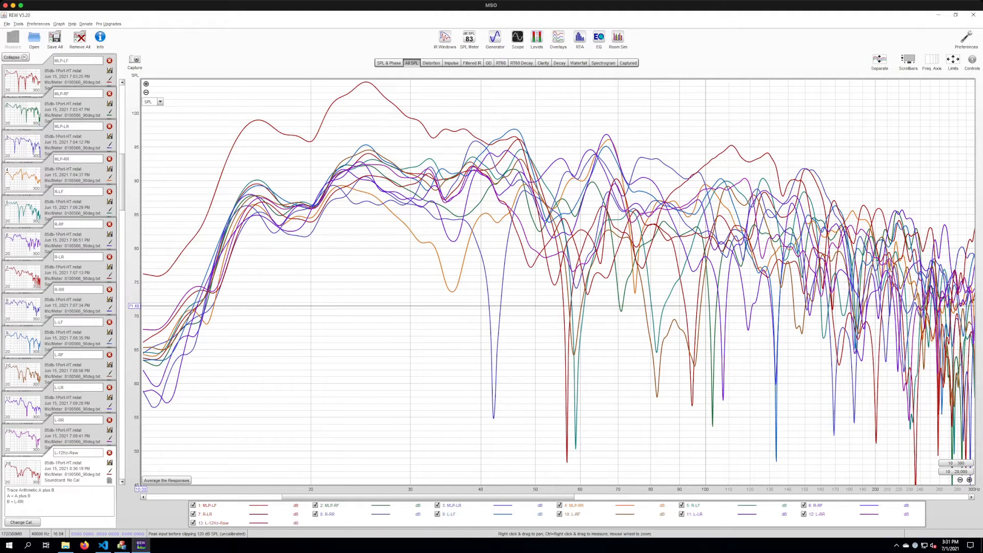
pyautogui.click(110, 453)
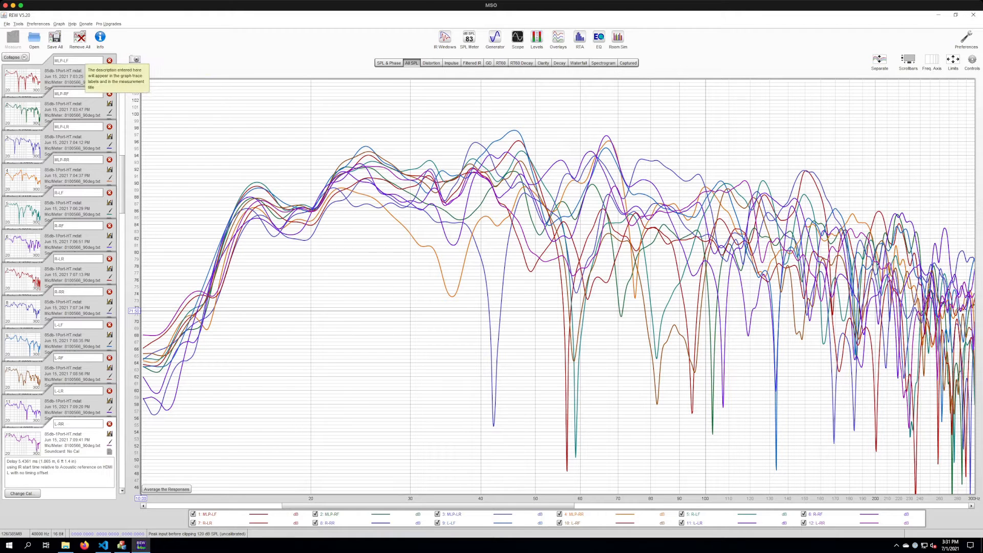
# Examine how the measurement names combine a listening-position prefix with a subwoofer suffix, as in MLP-LF and R-RF.
pyautogui.moveTo(55, 60); pyautogui.dragTo(64, 60)
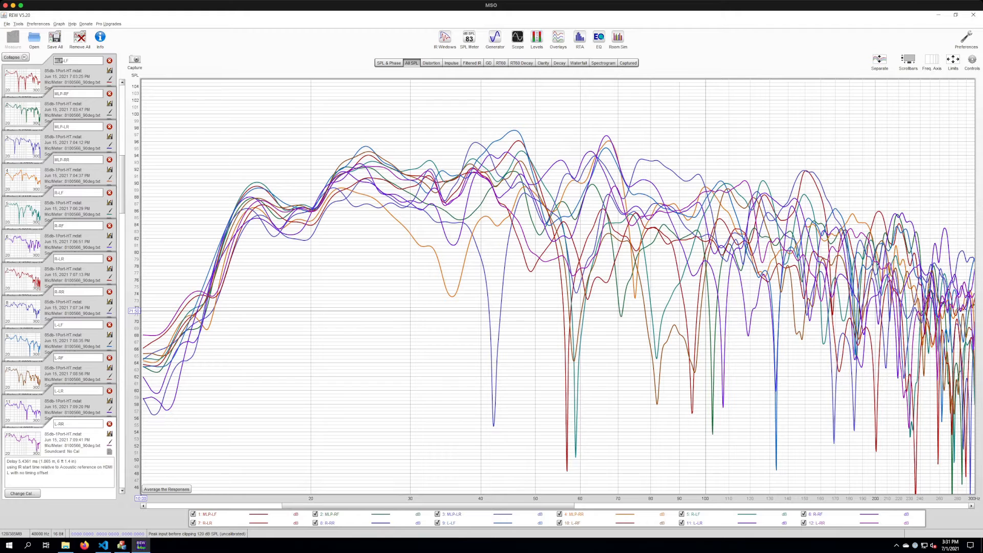
pyautogui.click(70, 60)
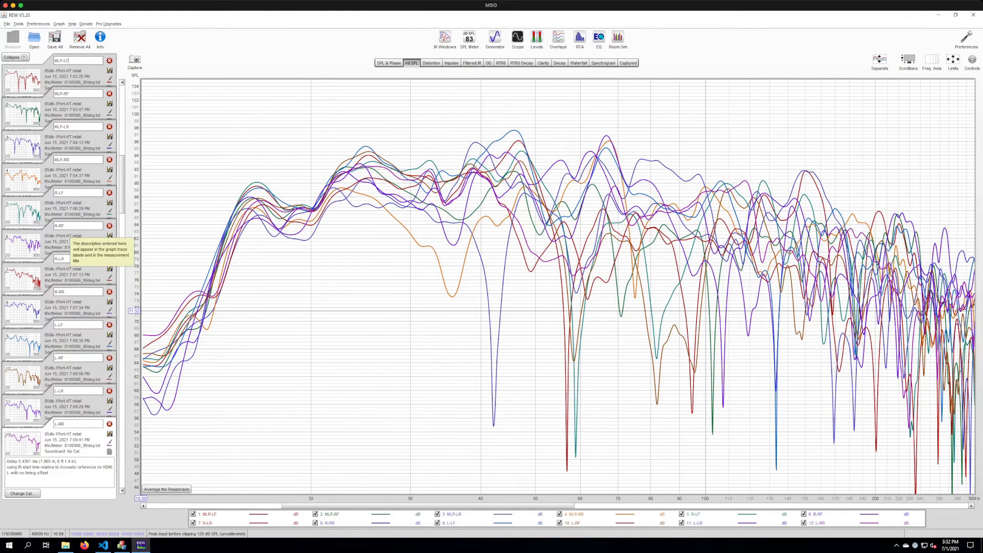
pyautogui.doubleClick(60, 226)
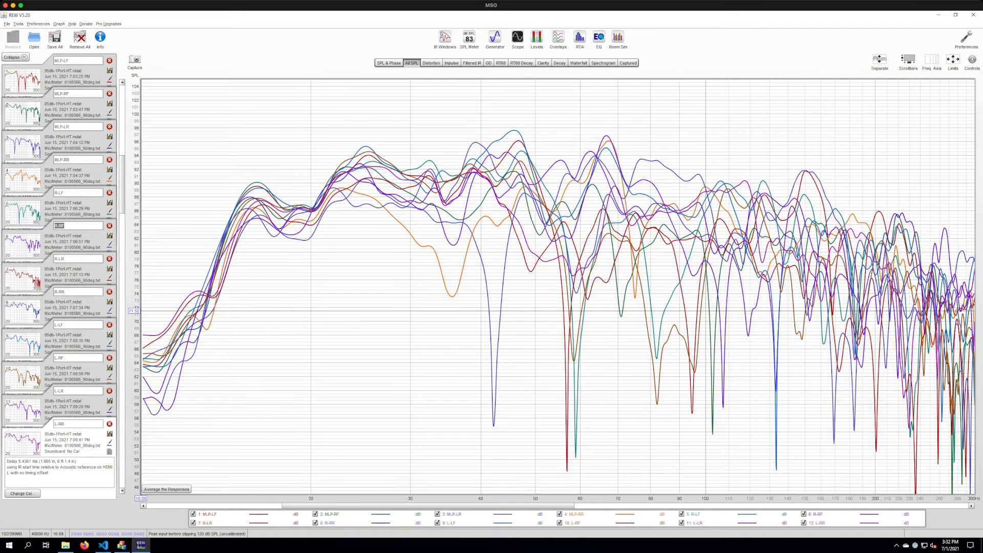
pyautogui.click(65, 226)
pyautogui.doubleClick(62, 60)
pyautogui.click(68, 60)
# Export all measurements as text, using custom smoothing set to No smoothing.
pyautogui.click(7, 24)
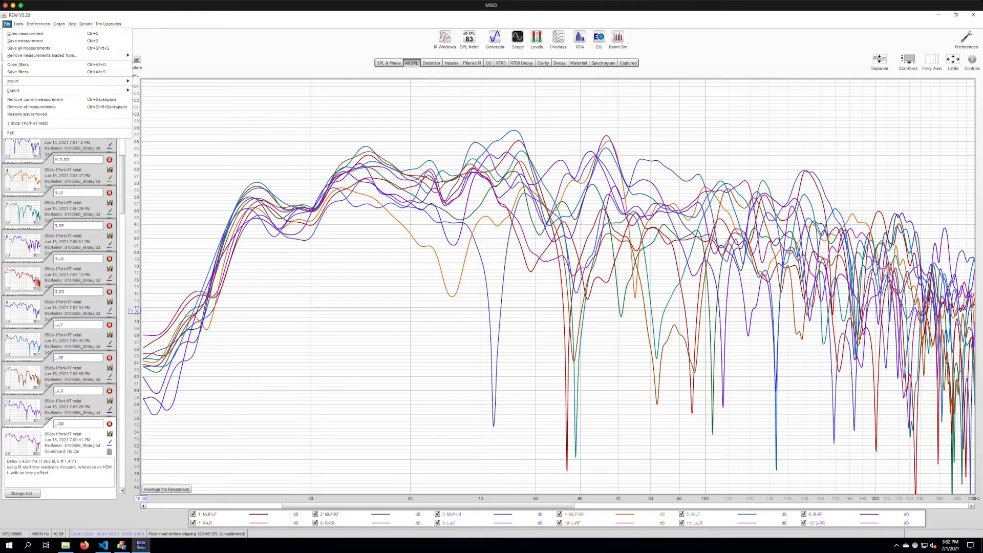
pyautogui.moveTo(21, 90)
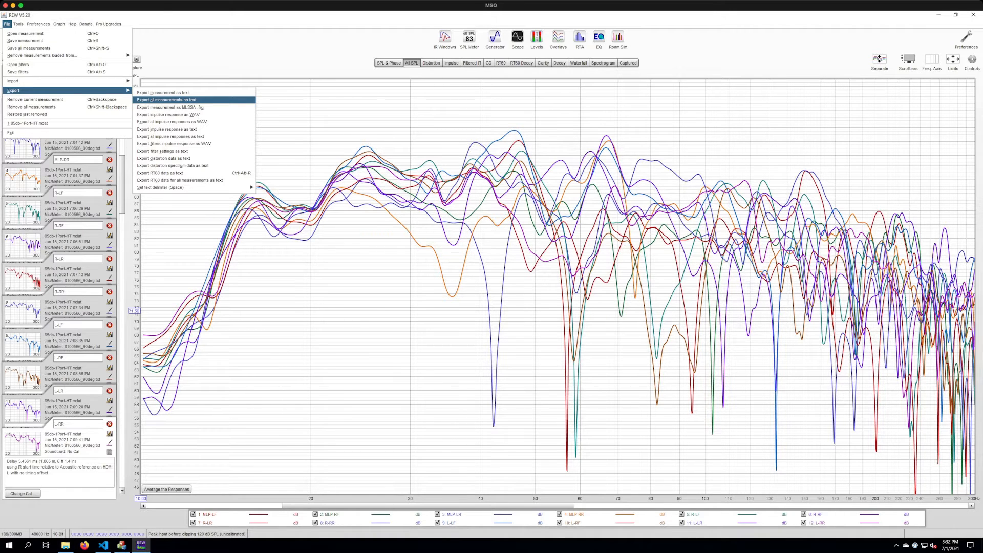
pyautogui.press('Return')
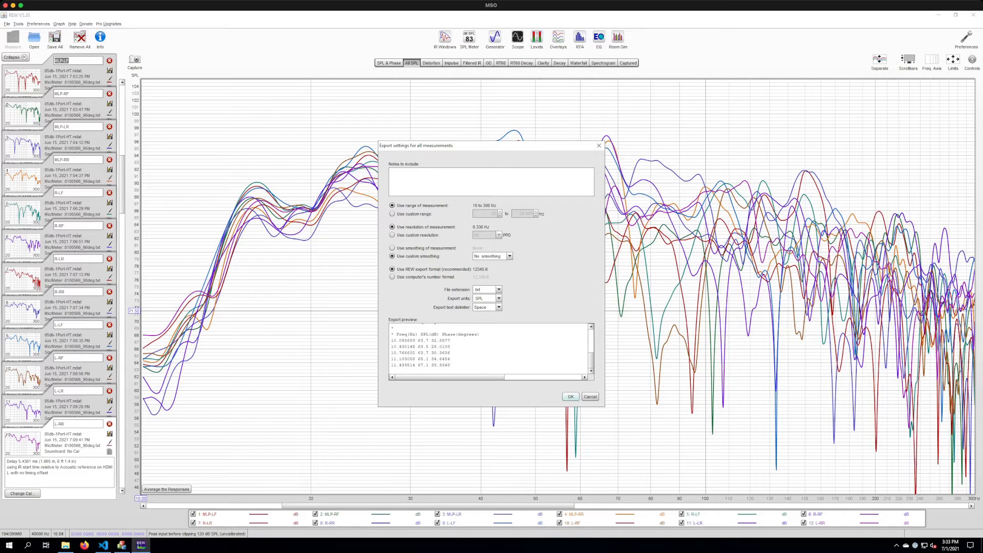
pyautogui.click(392, 247)
pyautogui.click(392, 256)
pyautogui.click(570, 397)
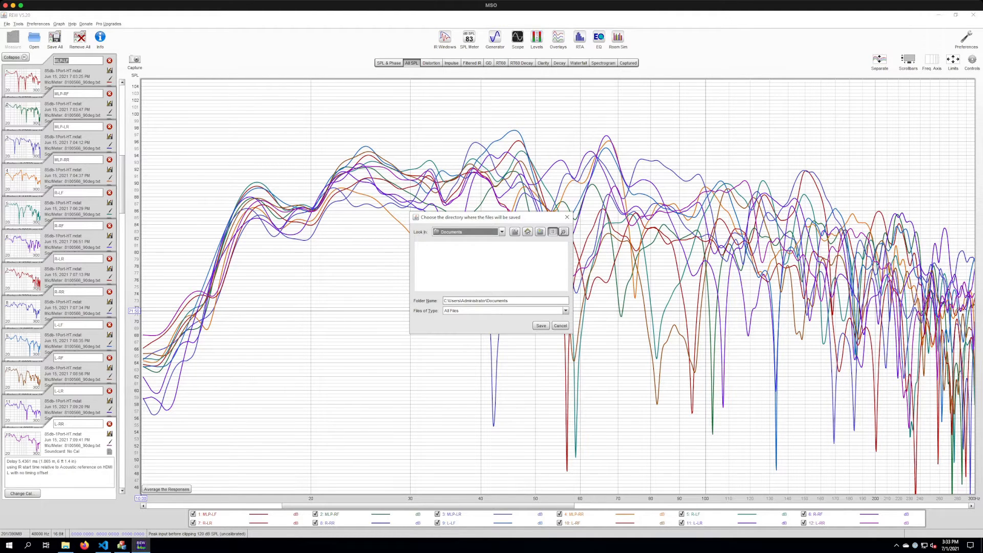
# Create a folder named Export inside the desktop's MSO folder and save the exported text files in it.
pyautogui.click(502, 232)
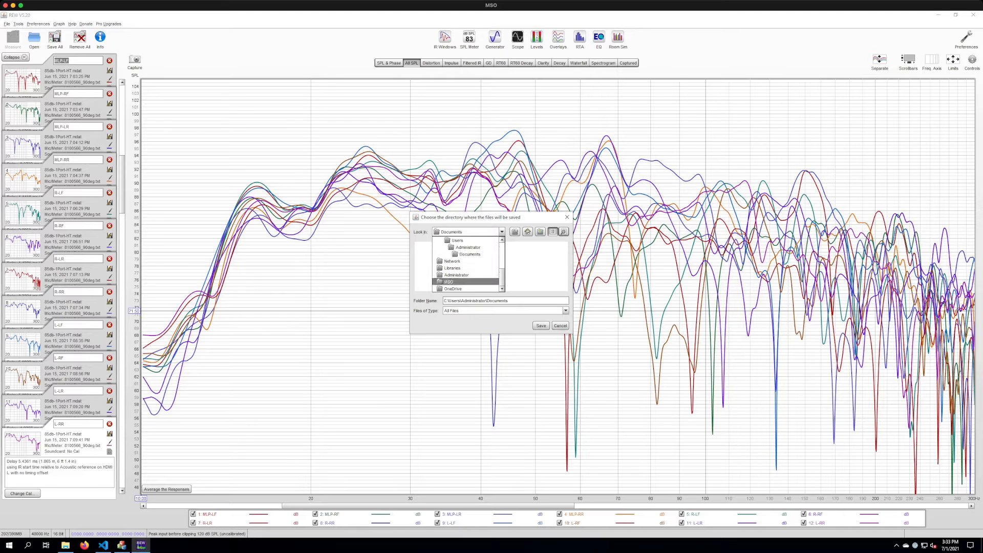
pyautogui.scroll(4, 467, 281)
pyautogui.click(448, 248)
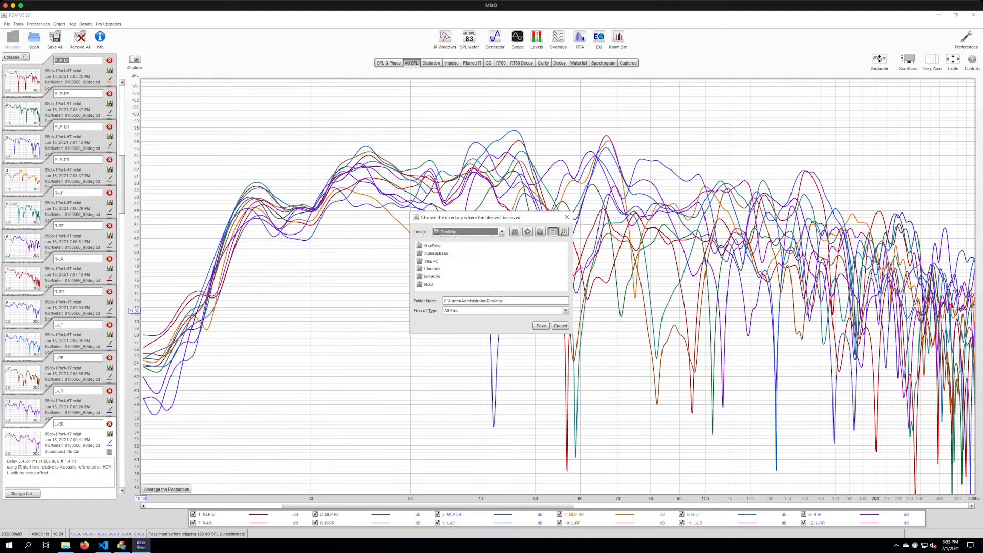
pyautogui.doubleClick(429, 285)
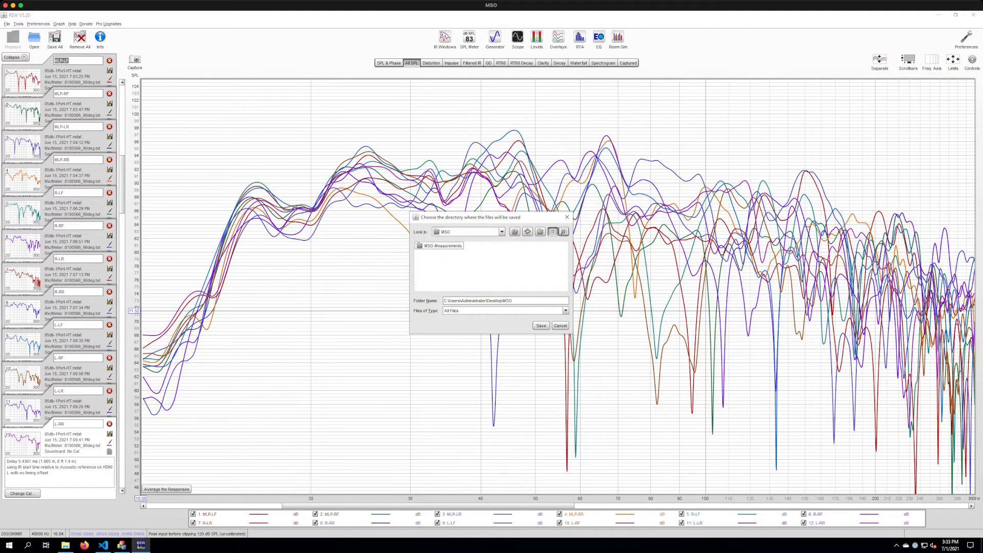
pyautogui.rightClick(477, 277)
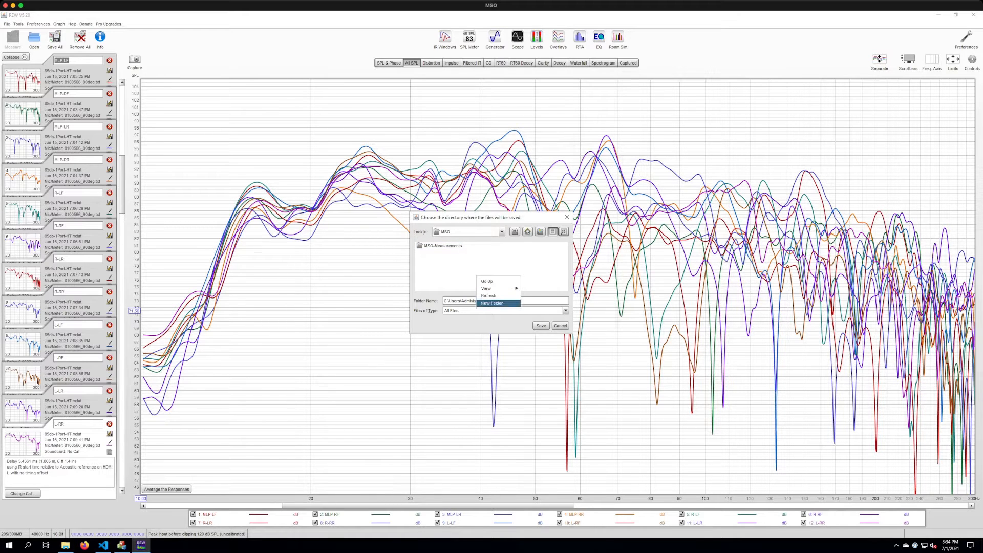
pyautogui.click(491, 303)
pyautogui.write('Ex')
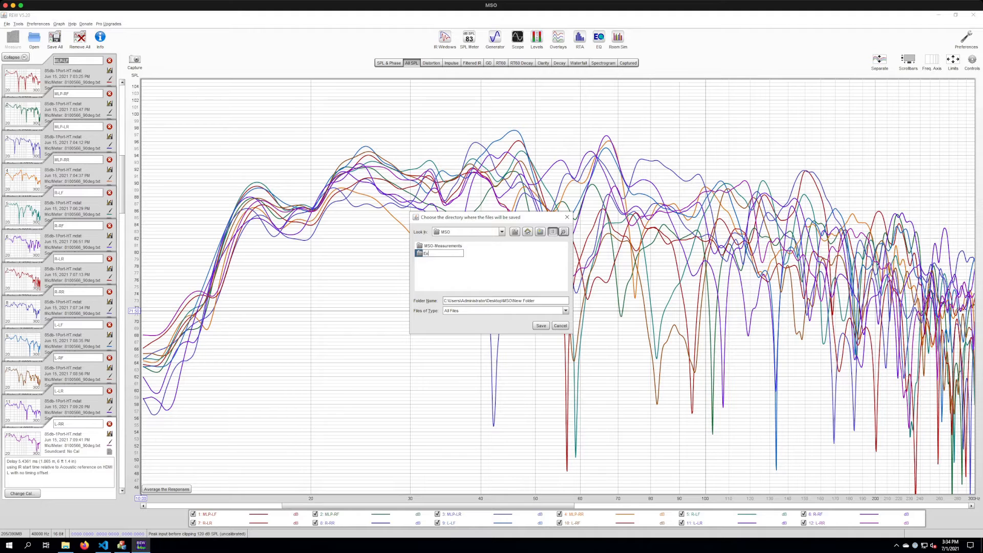
pyautogui.write('port')
pyautogui.press('Return')
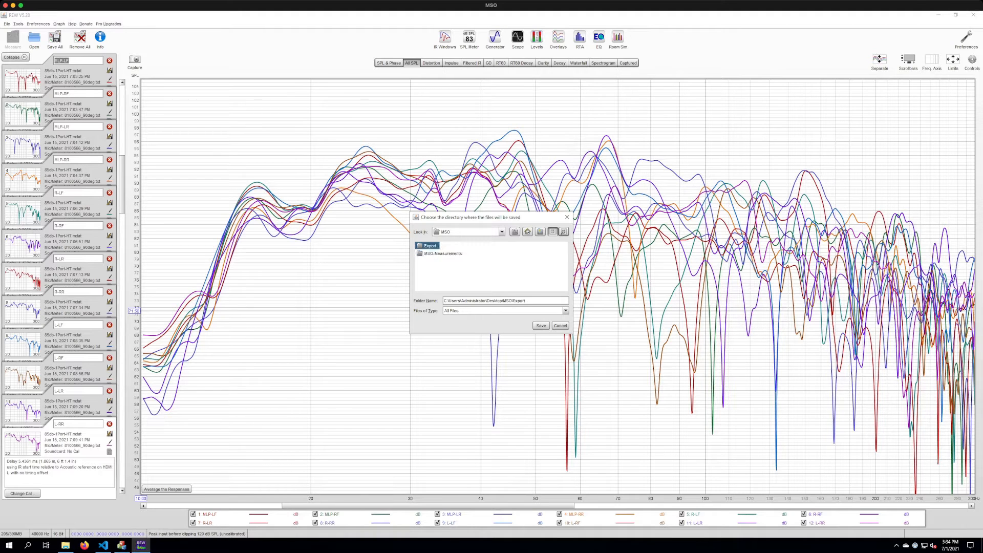
pyautogui.doubleClick(429, 245)
pyautogui.click(542, 326)
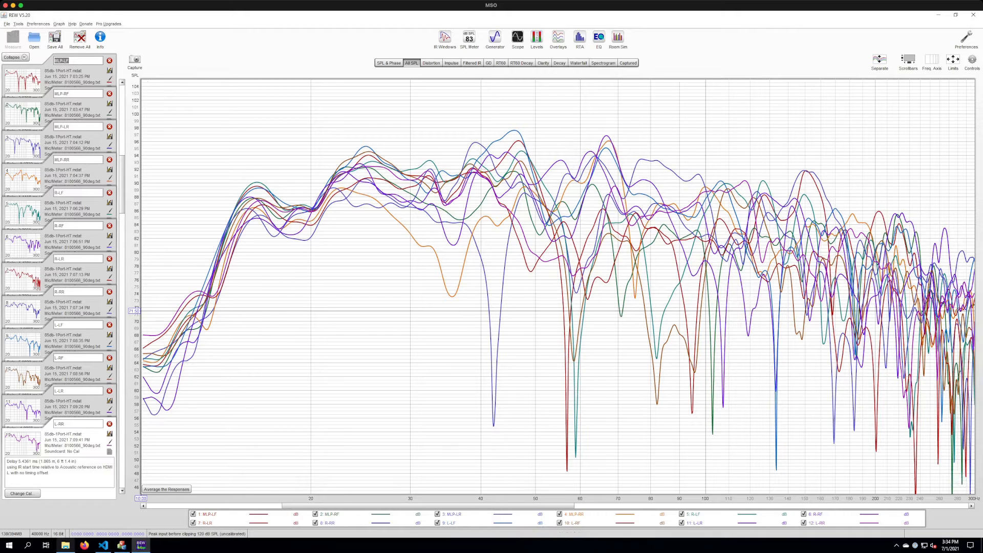
# Check the exported text files in the MSO Export folder in File Explorer, then minimize its window.
pyautogui.click(65, 546)
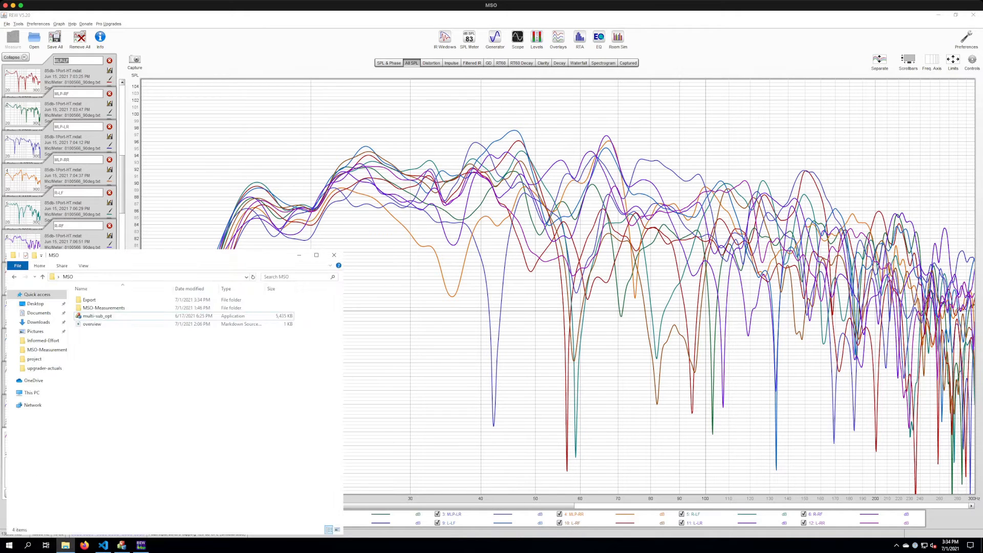
pyautogui.moveTo(179, 255); pyautogui.dragTo(471, 115)
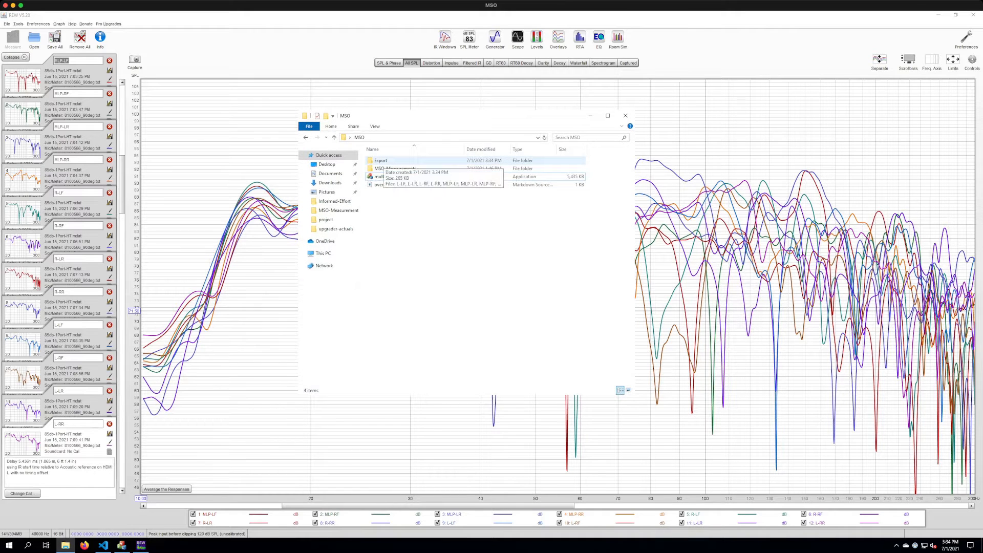
pyautogui.doubleClick(380, 161)
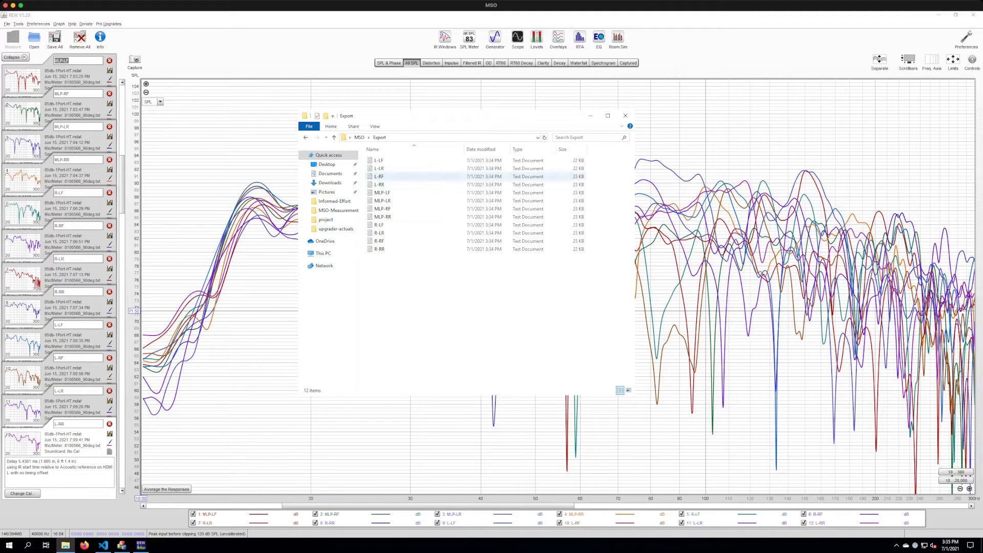
pyautogui.click(590, 116)
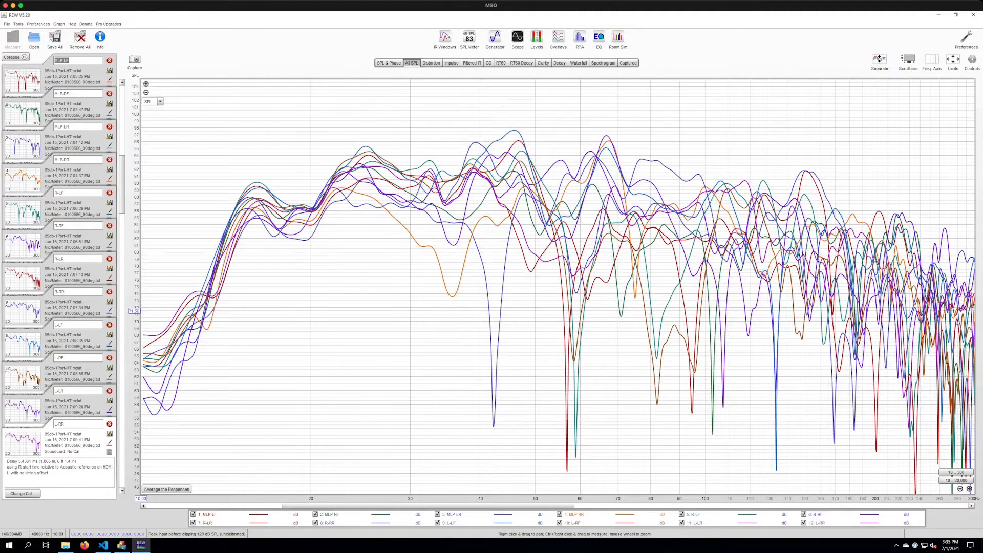
# Close REW, highlight "Import measurements & configure MSO" in the process overview, and switch to Multi-Sub Optimizer.
pyautogui.click(974, 14)
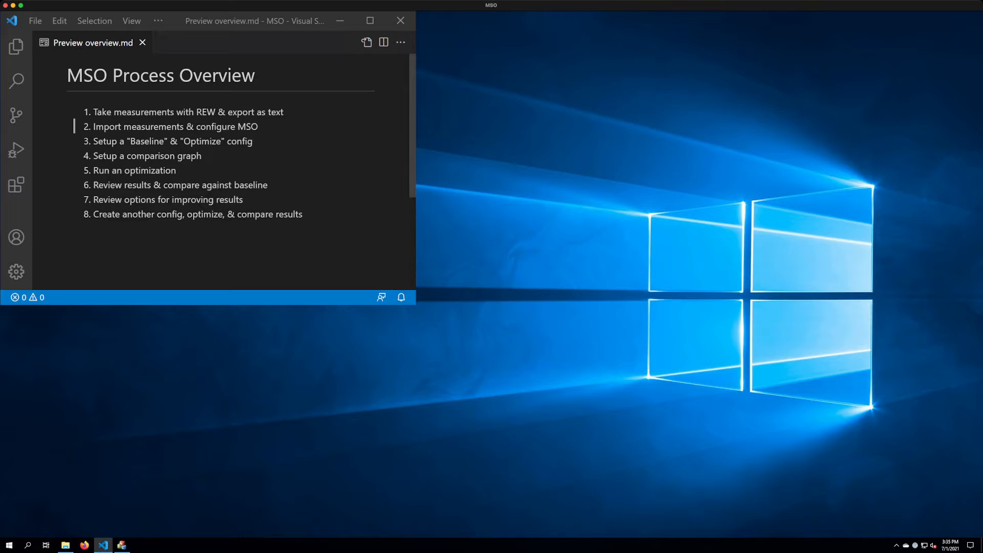
pyautogui.moveTo(258, 126); pyautogui.dragTo(93, 126)
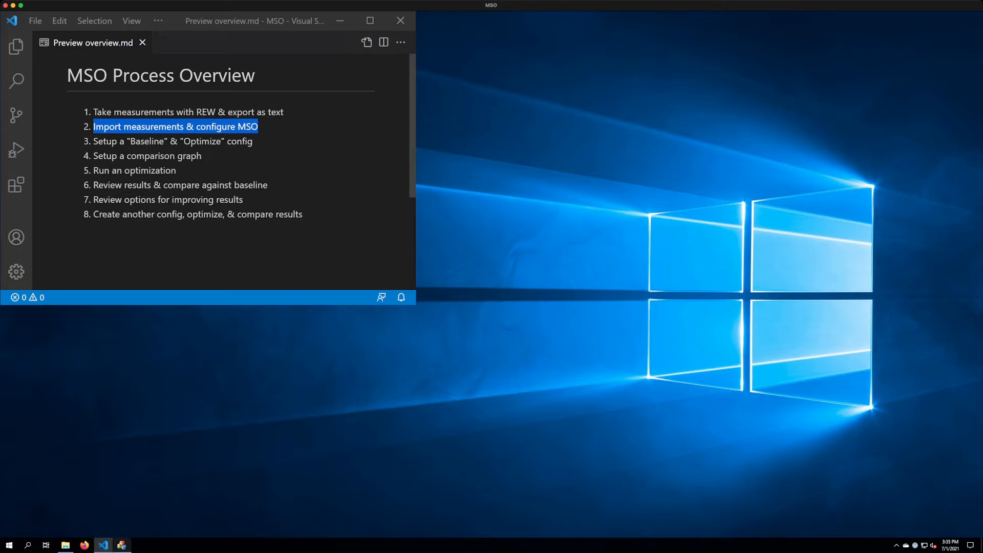
pyautogui.click(121, 545)
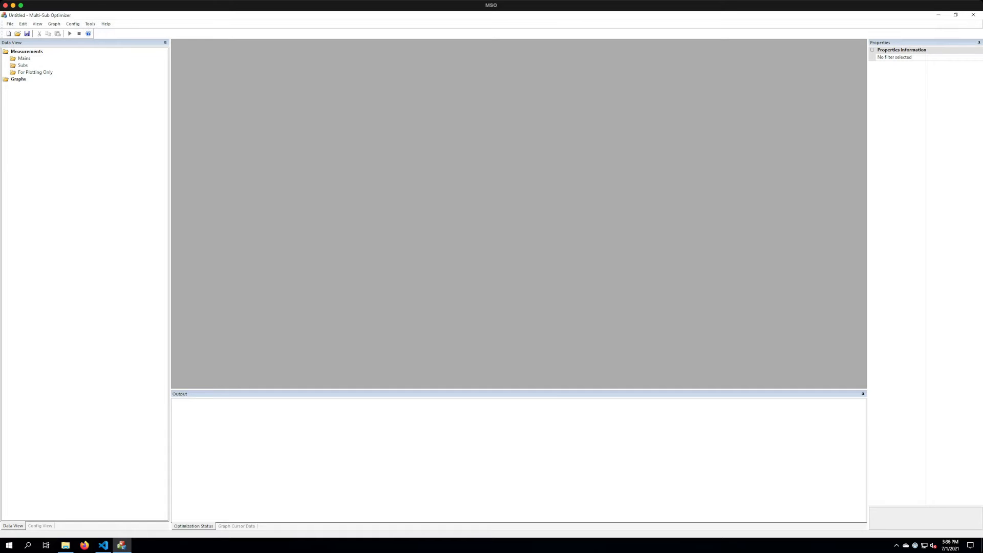
# Look over the Measurements tree, the Configurations tree and the Graph Cursor Data output of the empty project.
pyautogui.click(27, 52)
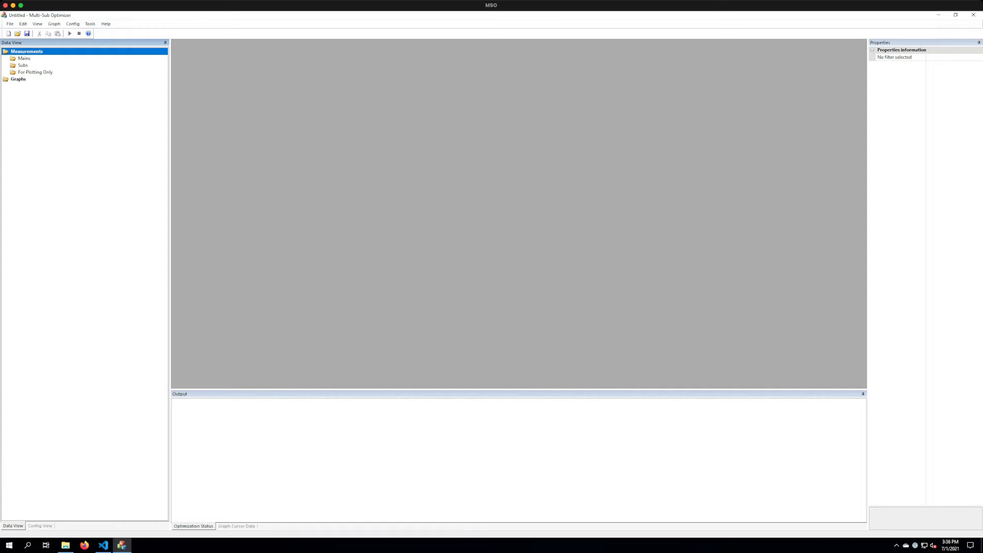
pyautogui.click(40, 525)
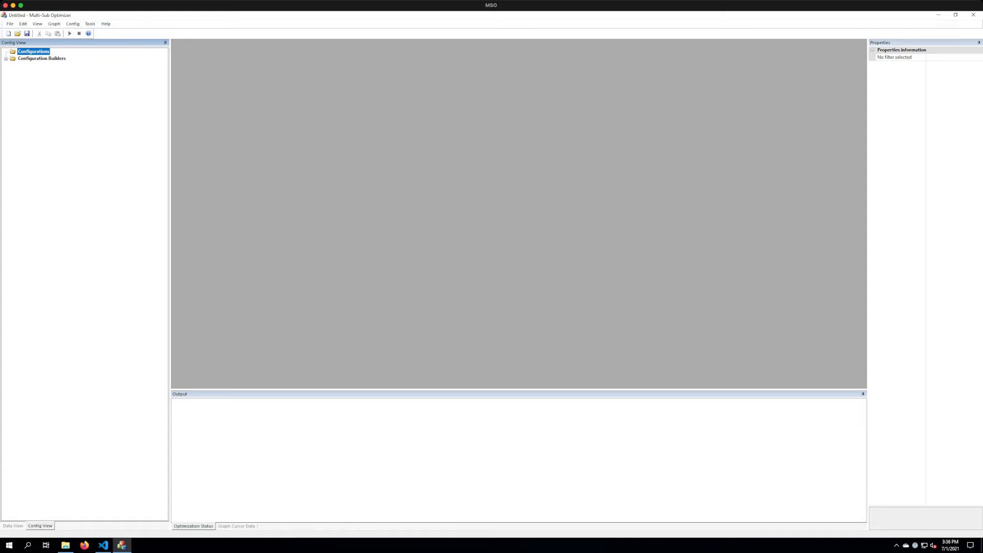
pyautogui.click(237, 526)
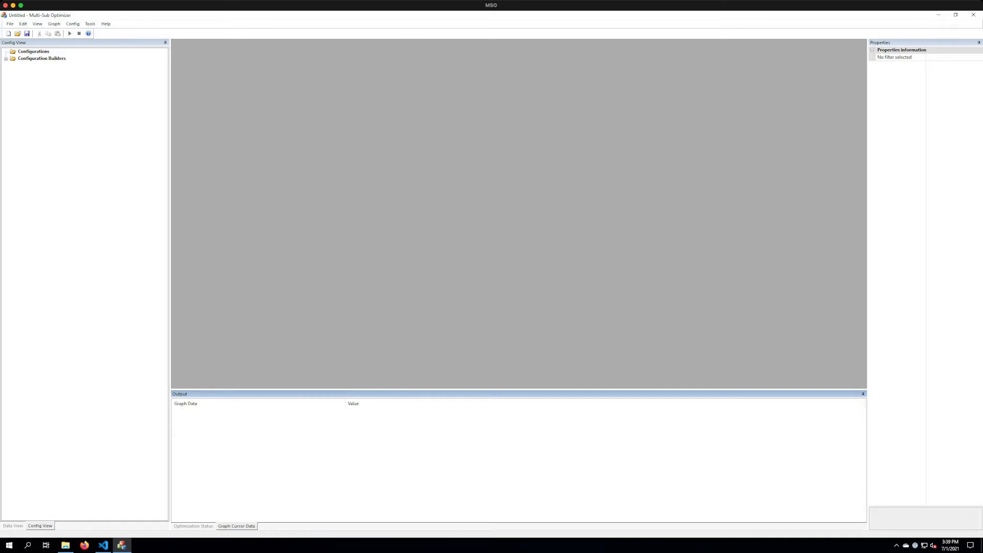
pyautogui.click(33, 51)
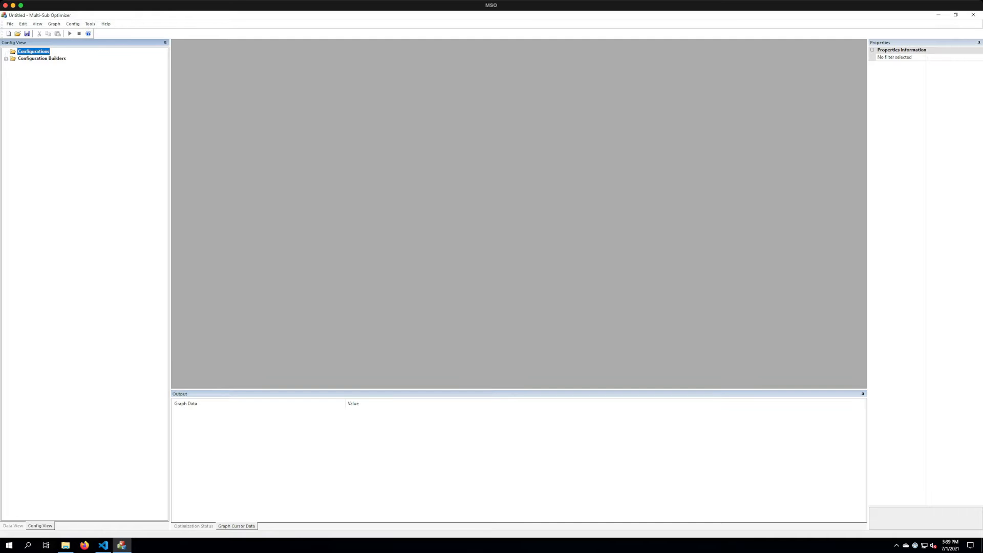
# Start the Measurement Import Wizard and choose to import only sub data.
pyautogui.click(9, 23)
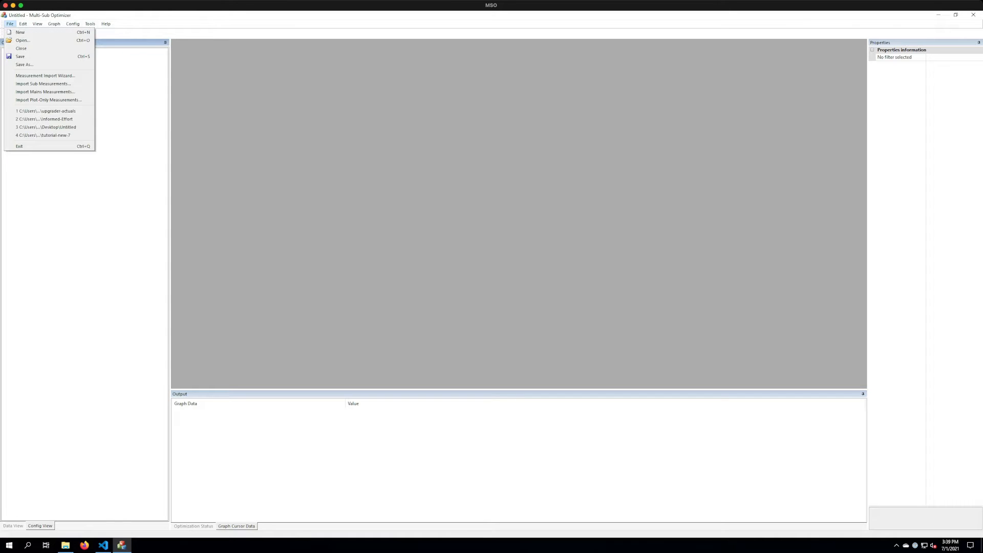
pyautogui.moveTo(23, 24)
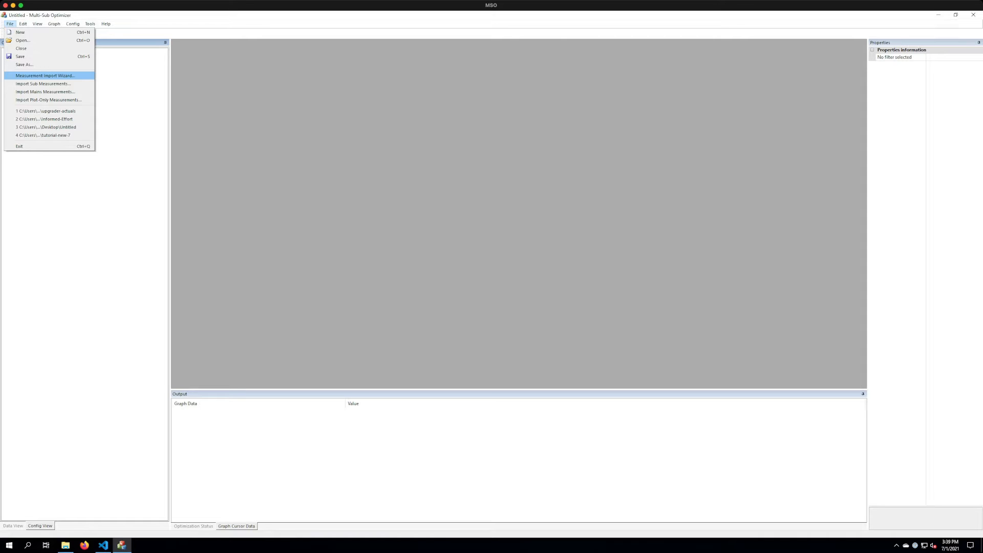
pyautogui.press('Return')
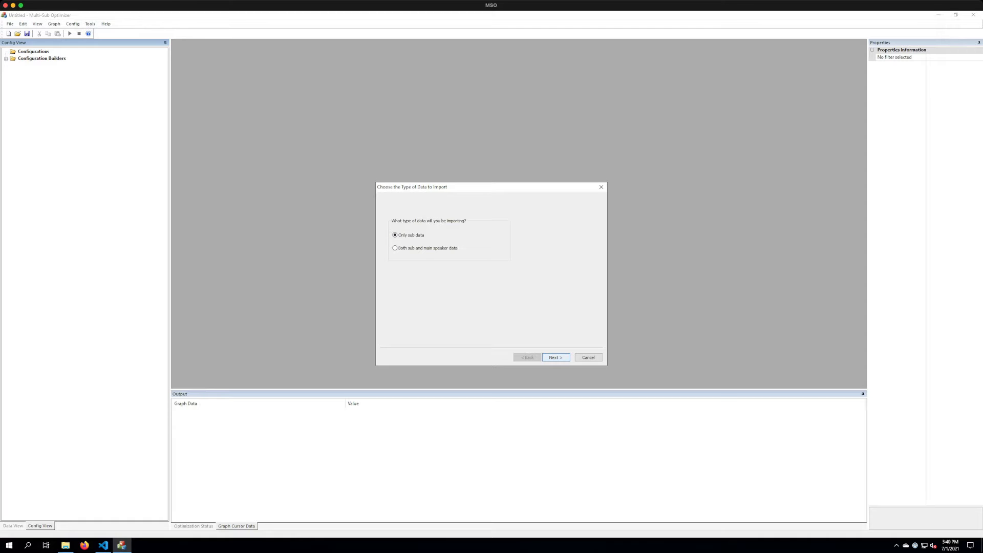
pyautogui.press('Return')
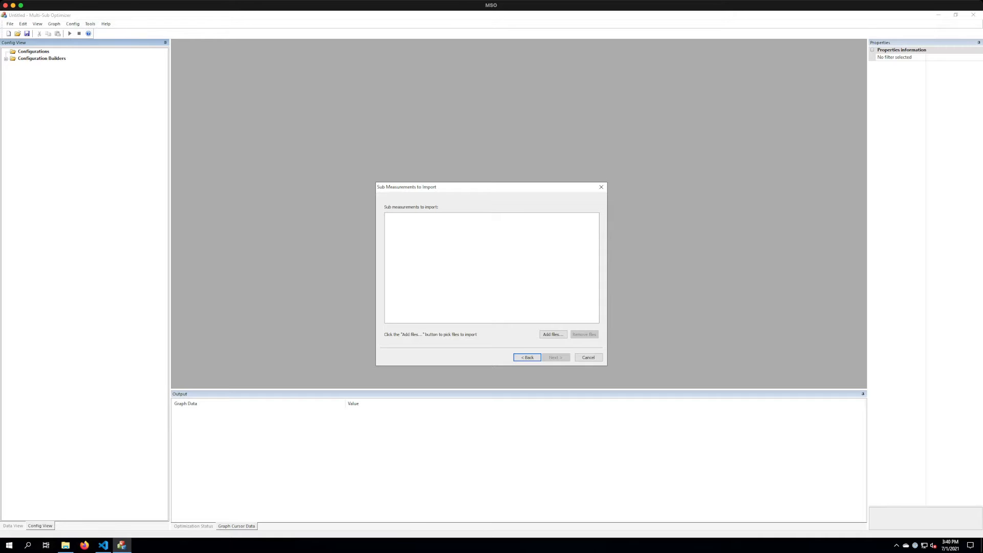
# Add all the text files from L-LF to R-RR in the desktop's MSO\Export folder as sub measurements to import.
pyautogui.click(553, 334)
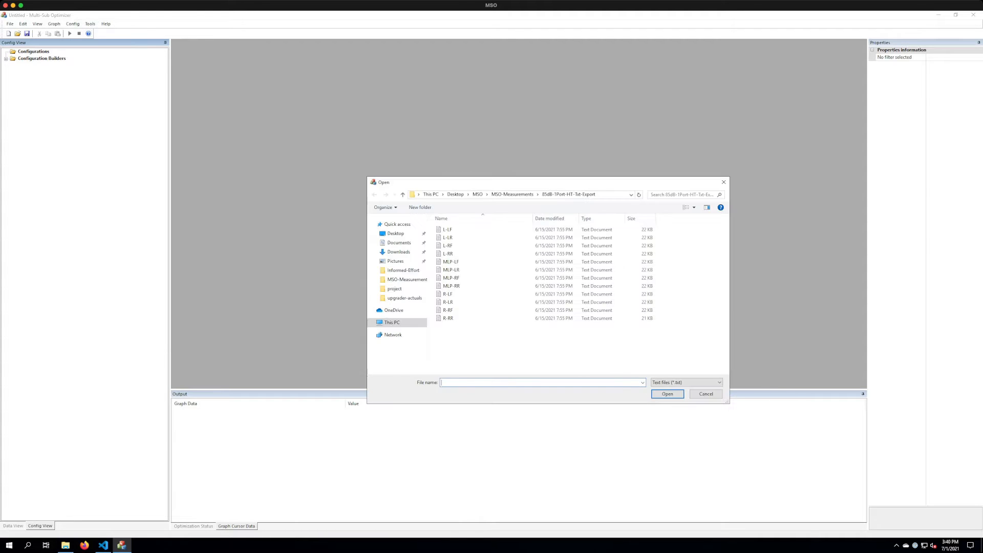
pyautogui.click(477, 195)
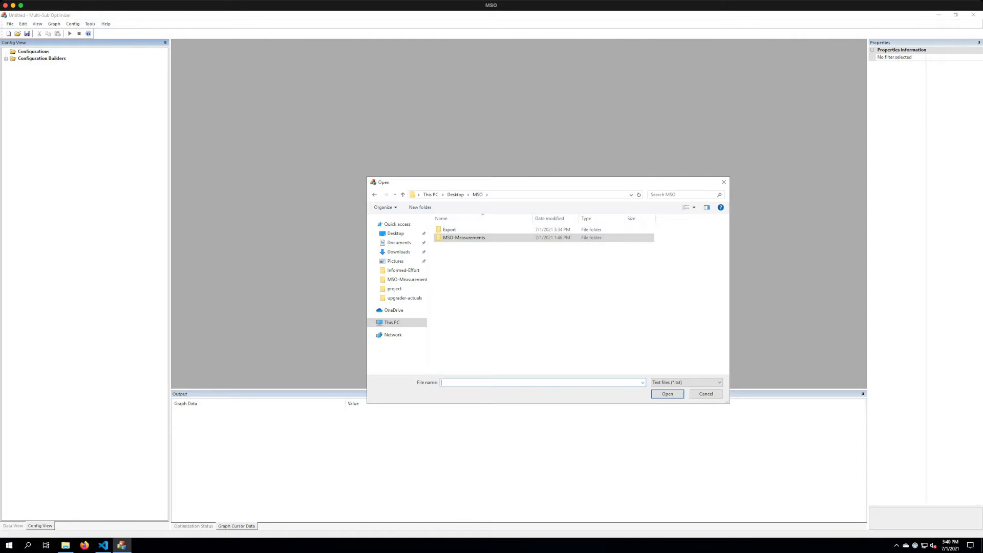
pyautogui.click(635, 230)
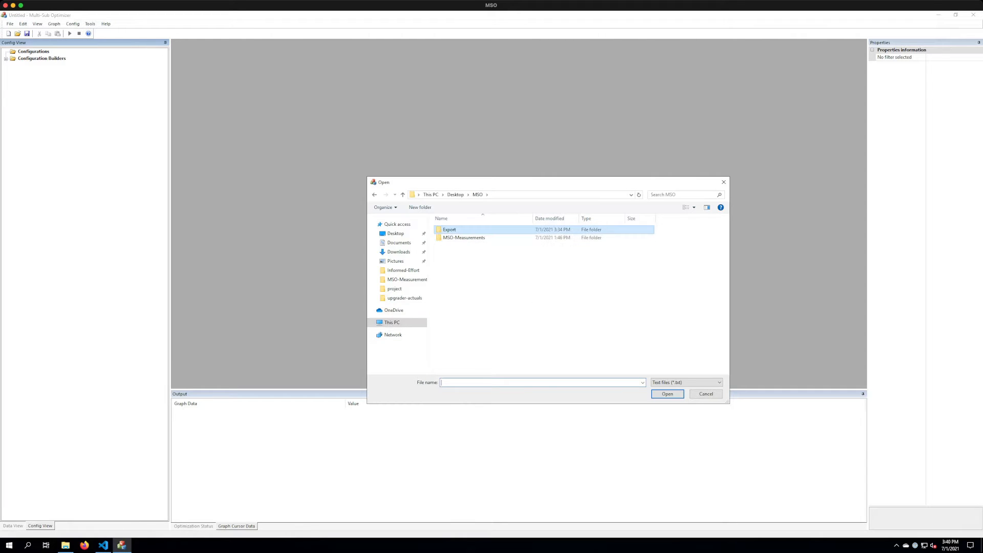
pyautogui.doubleClick(480, 230)
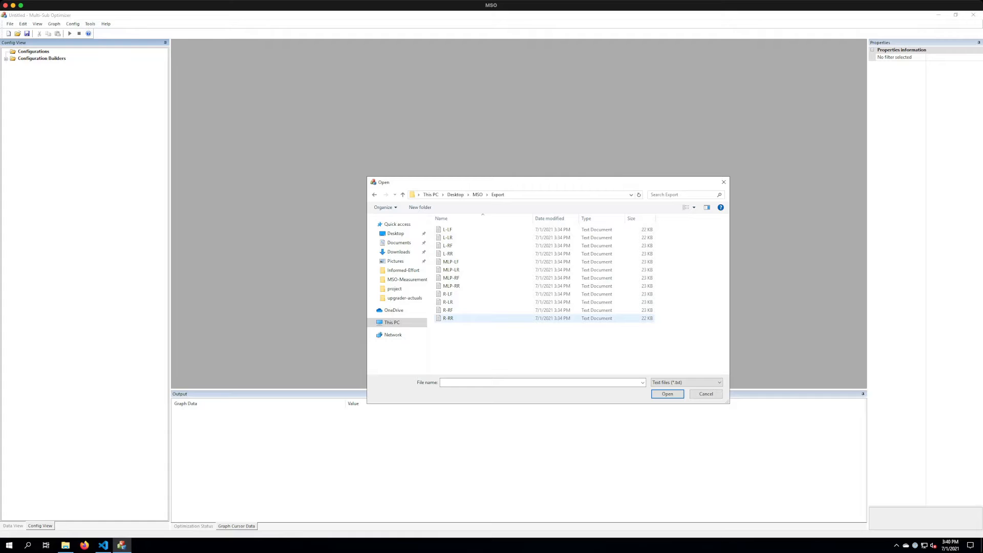
pyautogui.click(447, 230)
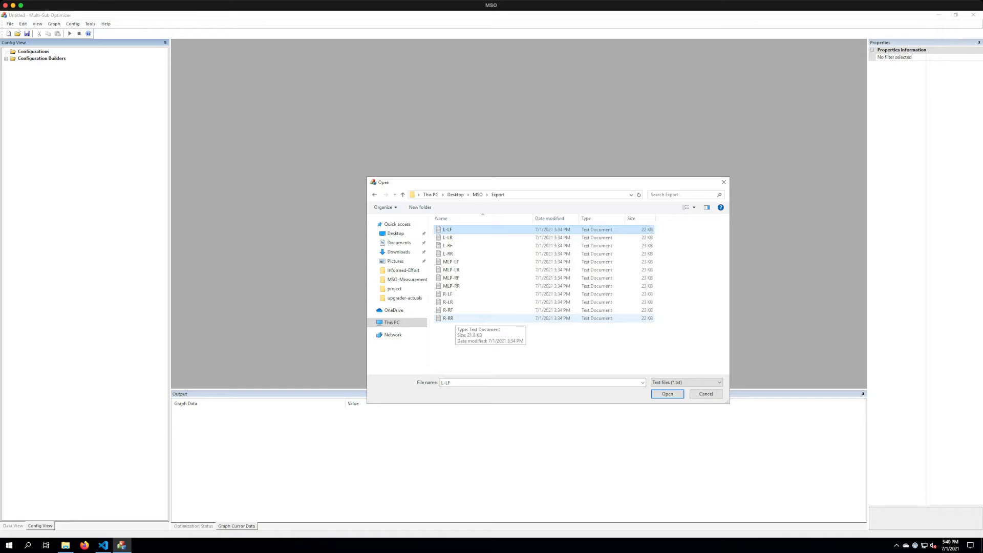
pyautogui.keyDown('shift'); pyautogui.click(448, 318); pyautogui.keyUp('shift')
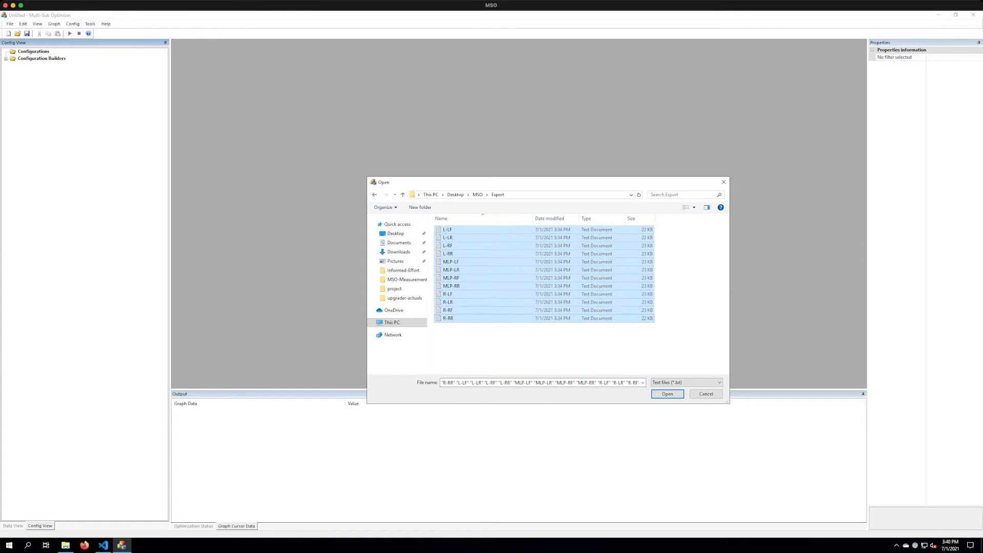
pyautogui.press('Return')
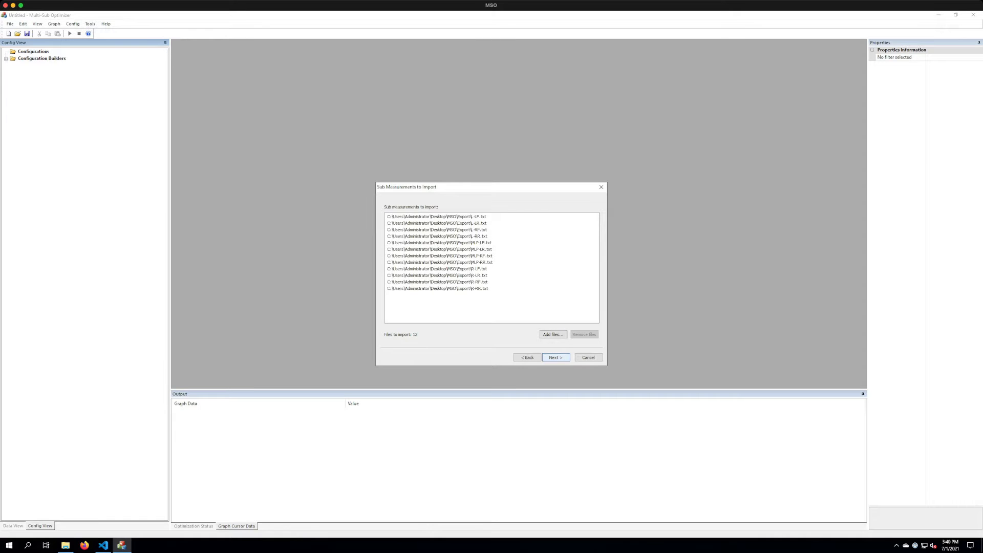
# Finish the import with the Configuration Wizard set to run, and specify 4 independently measured subs.
pyautogui.click(557, 357)
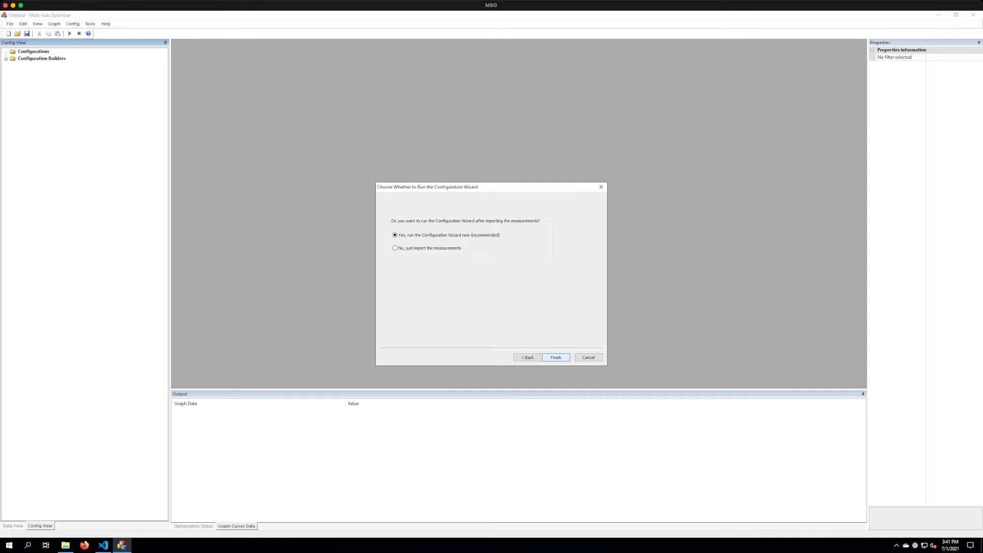
pyautogui.click(556, 356)
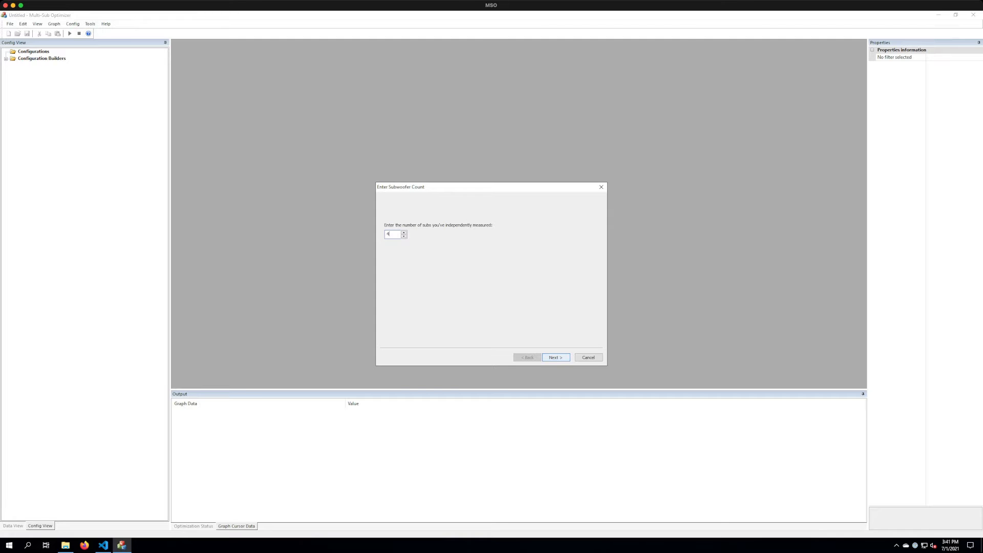
pyautogui.press('Return')
pyautogui.press('Return')
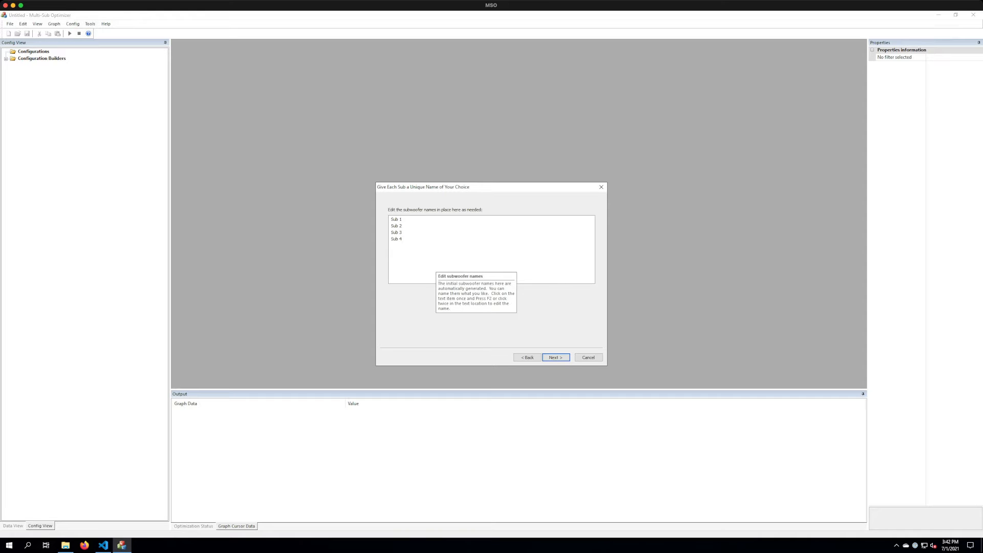
# Rename Sub 1 to Sub 4 as LF, RF, LR and RR and accept the subwoofer names.
pyautogui.click(397, 219)
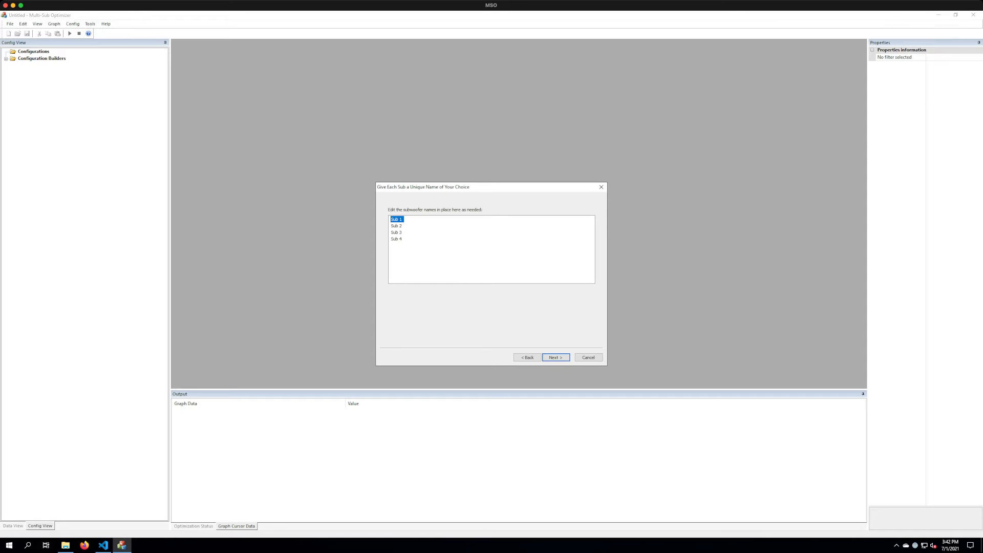
pyautogui.click(396, 219)
pyautogui.write('LF')
pyautogui.click(397, 226)
pyautogui.click(397, 226)
pyautogui.write('RF')
pyautogui.click(397, 233)
pyautogui.click(397, 233)
pyautogui.write('LR')
pyautogui.click(397, 240)
pyautogui.click(396, 239)
pyautogui.write('RR')
pyautogui.press('Return')
pyautogui.click(440, 261)
pyautogui.press('Return')
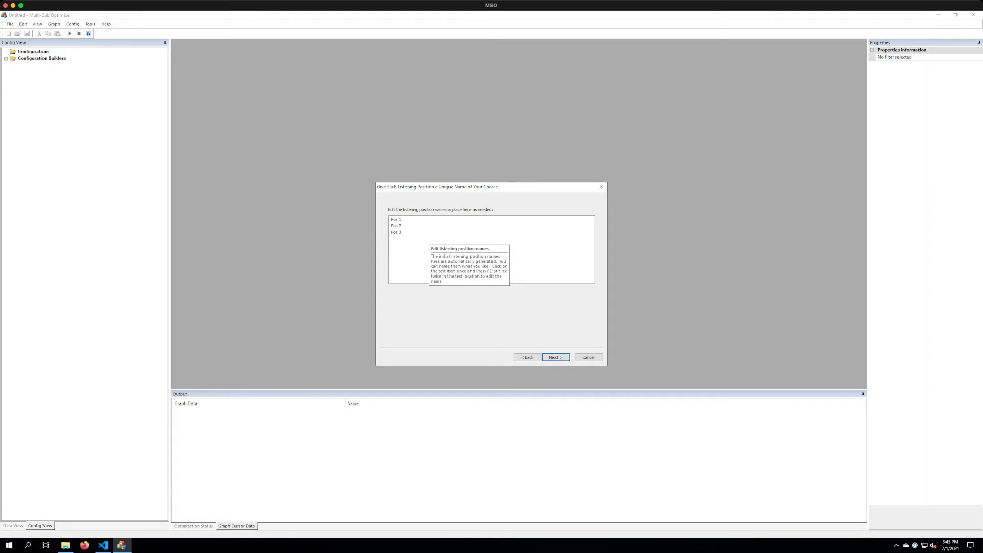
# Rename the listening positions Pos 1, Pos 2 and Pos 3 as Left, MLP and Right and accept them.
pyautogui.click(397, 219)
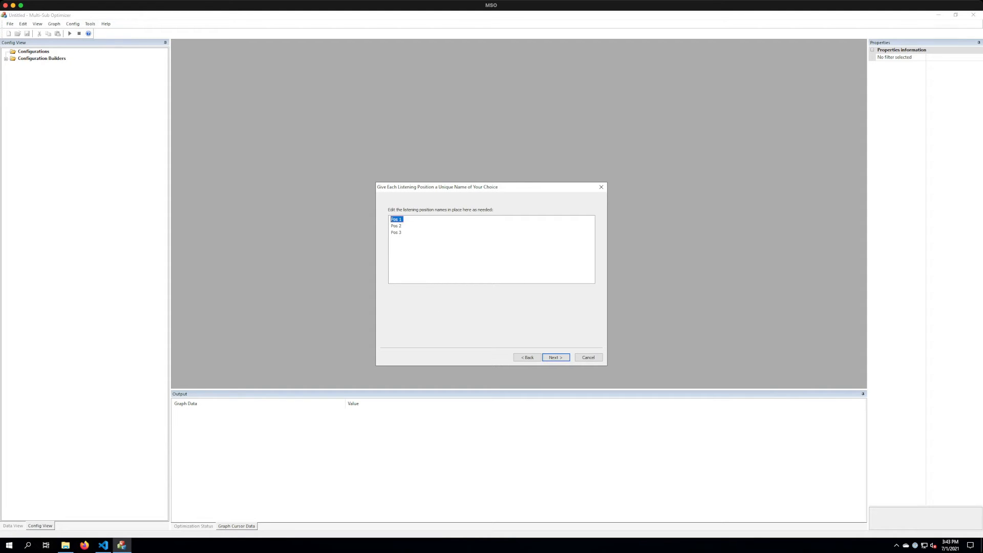
pyautogui.click(397, 219)
pyautogui.write('Left')
pyautogui.click(396, 226)
pyautogui.click(396, 226)
pyautogui.write('M')
pyautogui.press('Return')
pyautogui.click(397, 233)
pyautogui.click(397, 233)
pyautogui.write('Right')
pyautogui.press('Return')
pyautogui.click(442, 258)
pyautogui.click(394, 226)
pyautogui.click(446, 253)
pyautogui.press('Return')
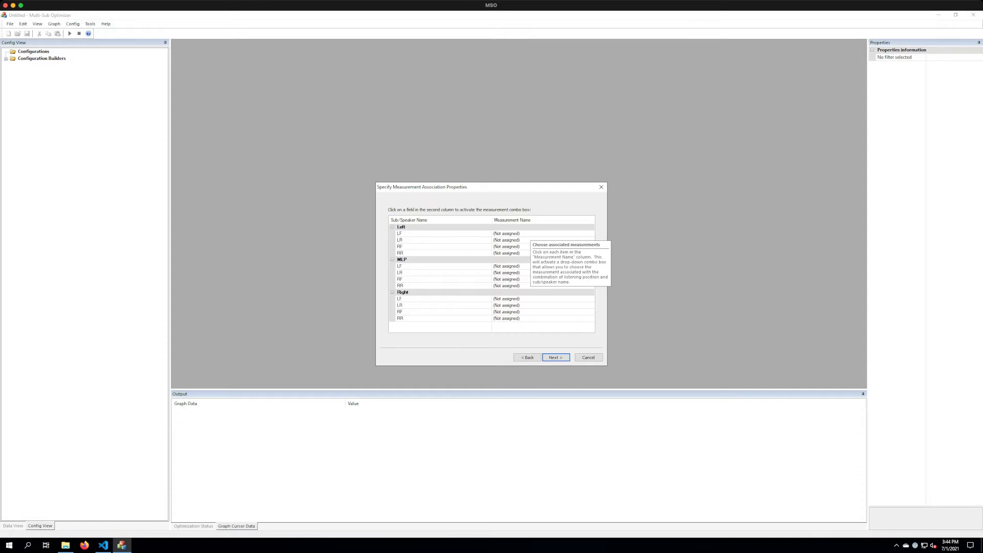
# Associate the Left position's subs with measurements: LF with L-LF.txt, LR with L-LR.txt, RF with L-RF.txt and RR with L-RR.txt.
pyautogui.click(531, 233)
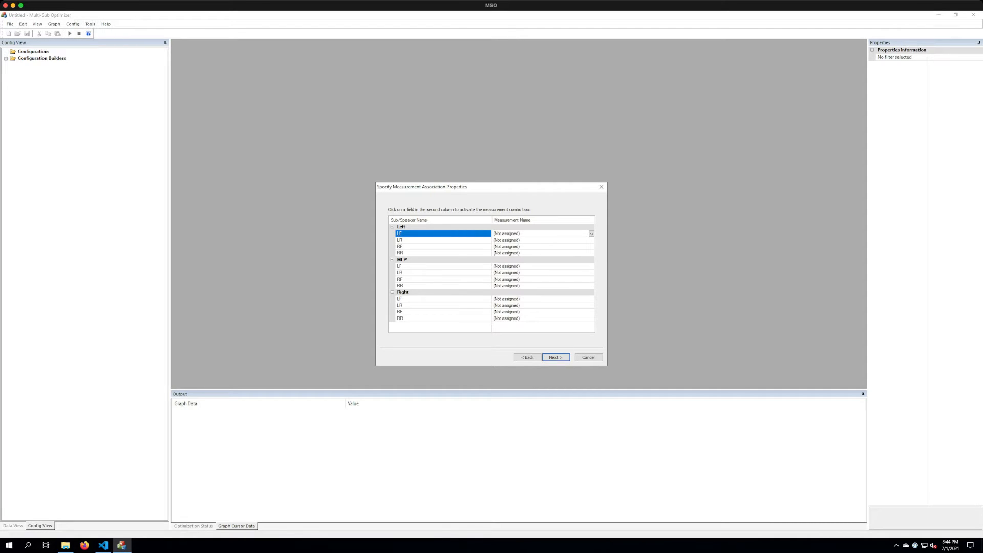
pyautogui.click(592, 233)
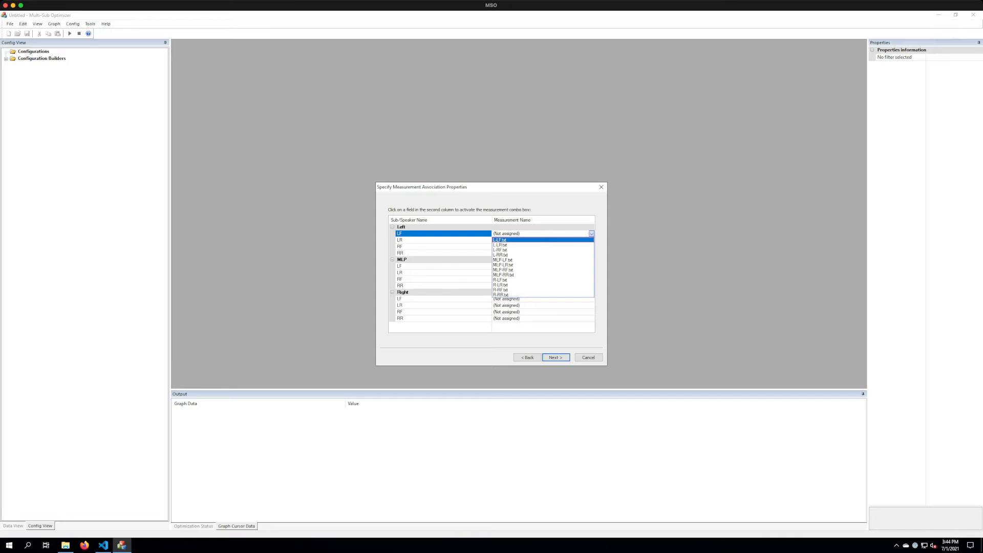
pyautogui.click(499, 239)
pyautogui.click(506, 240)
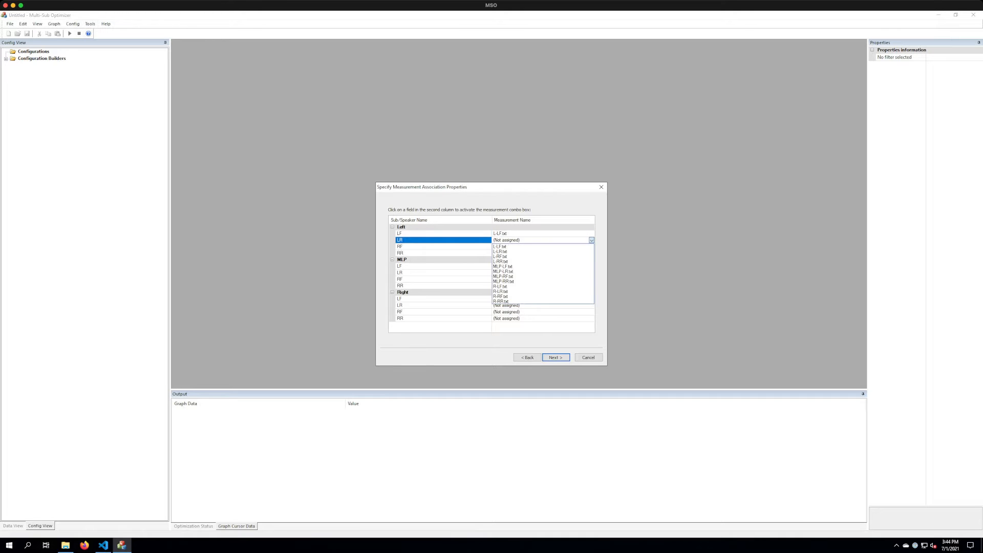
pyautogui.click(500, 251)
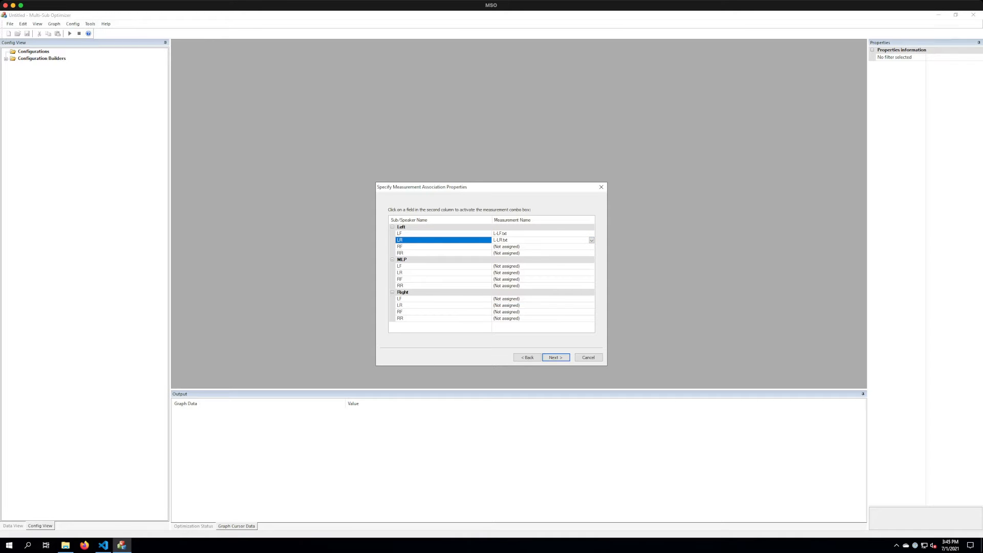
pyautogui.click(507, 247)
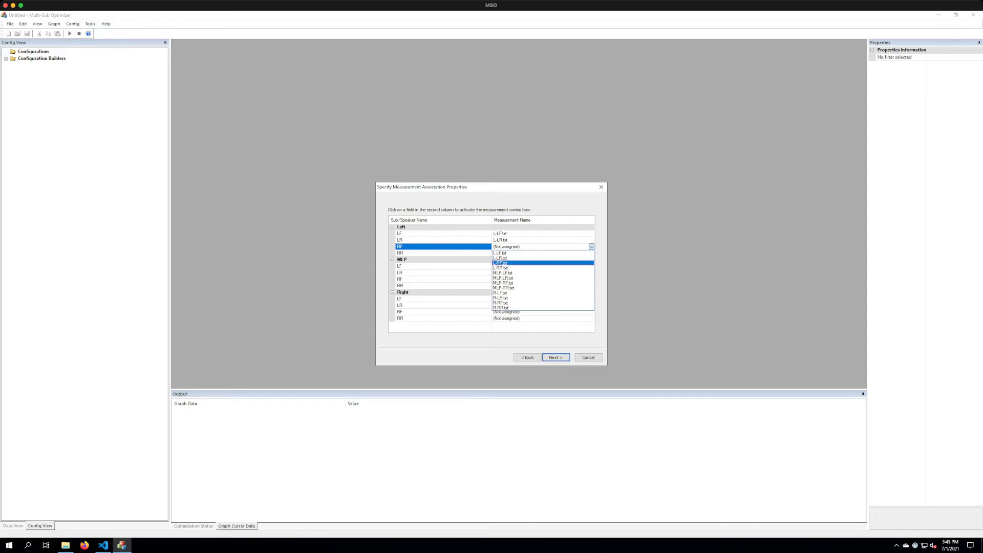
pyautogui.click(500, 262)
pyautogui.click(507, 253)
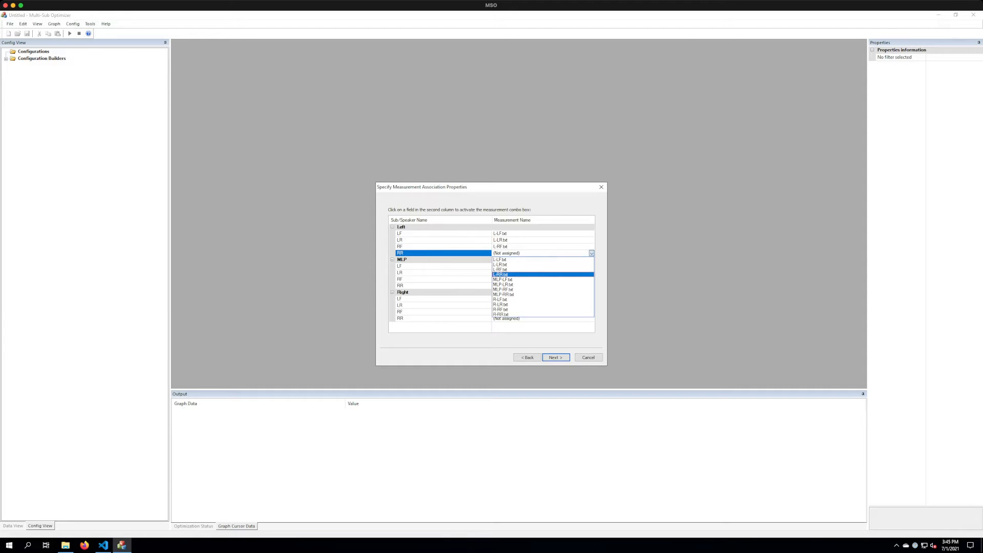
pyautogui.click(500, 274)
# Associate the MLP position's subs with measurements: LF with MLP-LF.txt, LR with MLP-LR.txt, RF with MLP-RF.txt and RR with MLP-RR.txt.
pyautogui.click(506, 266)
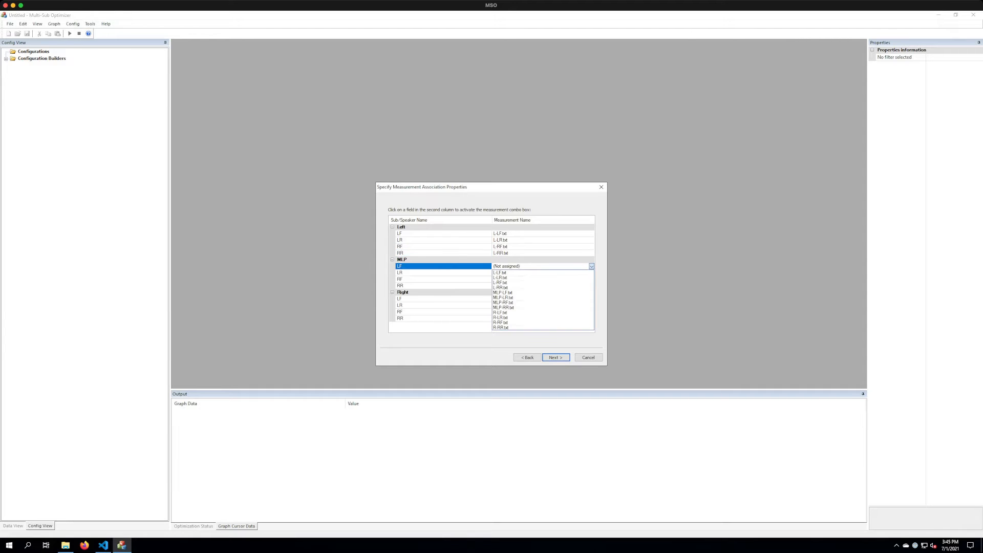
pyautogui.click(507, 292)
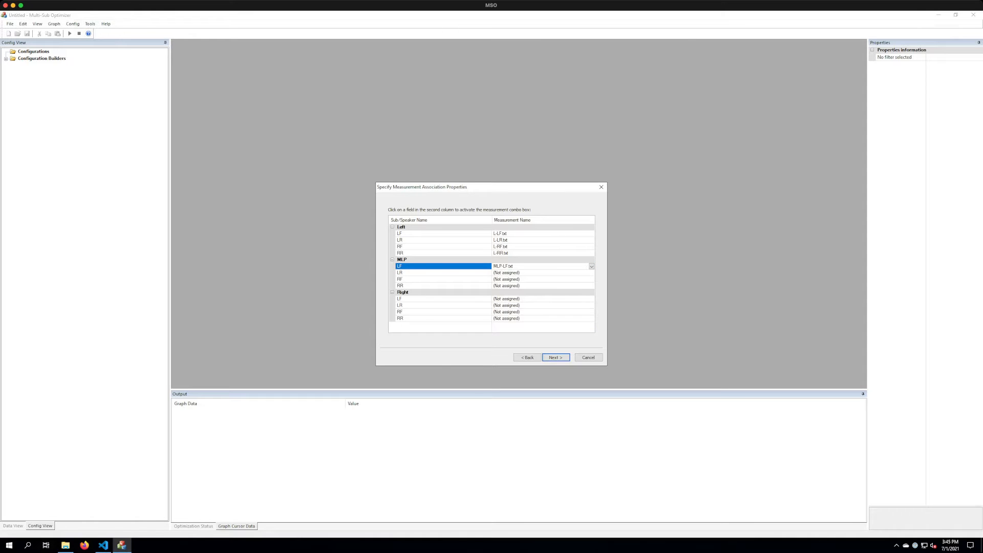
pyautogui.click(507, 272)
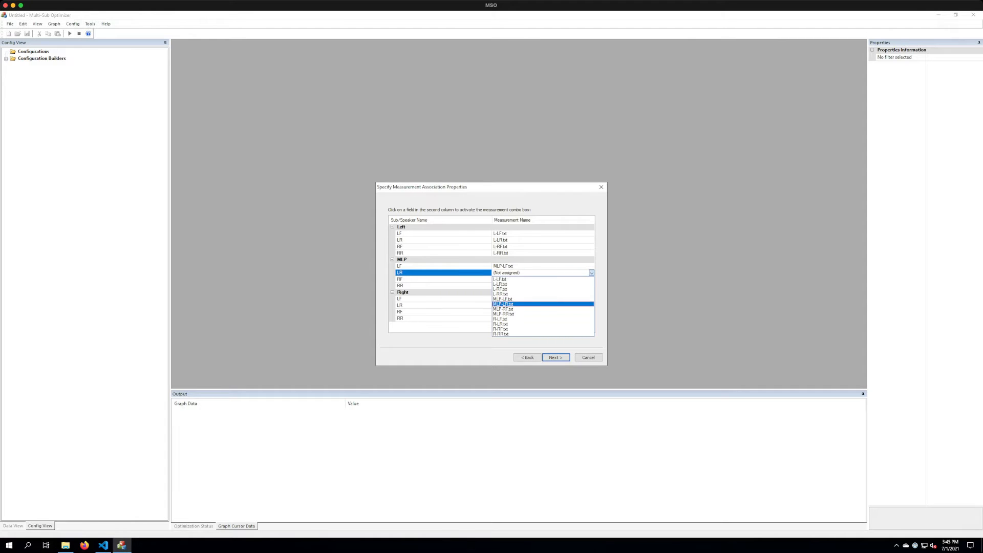
pyautogui.click(503, 304)
pyautogui.click(507, 279)
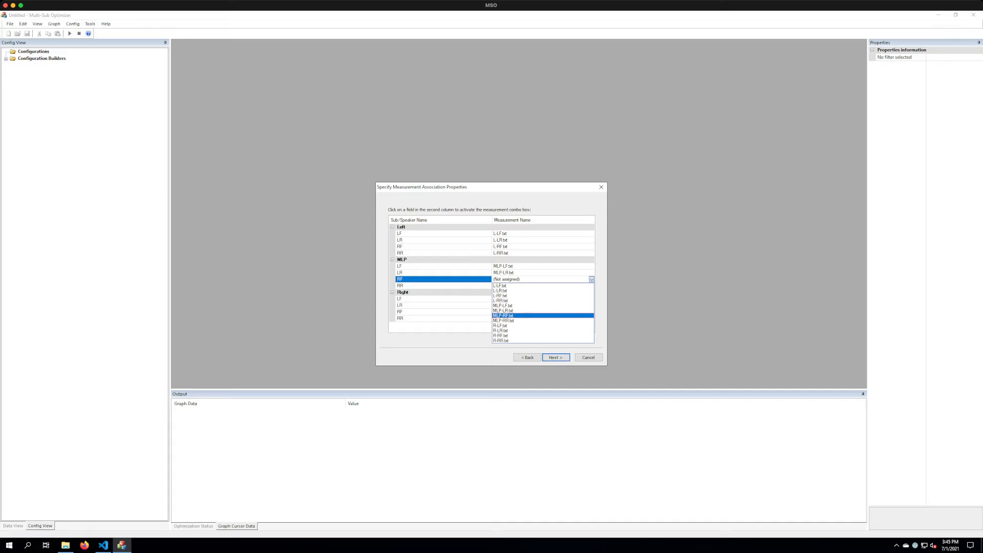
pyautogui.click(507, 315)
pyautogui.click(507, 286)
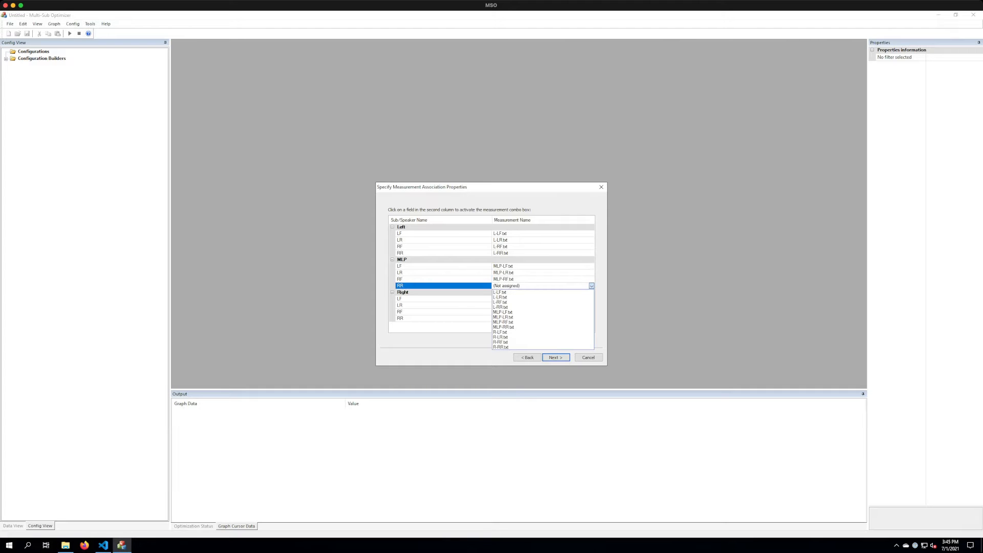
pyautogui.click(505, 326)
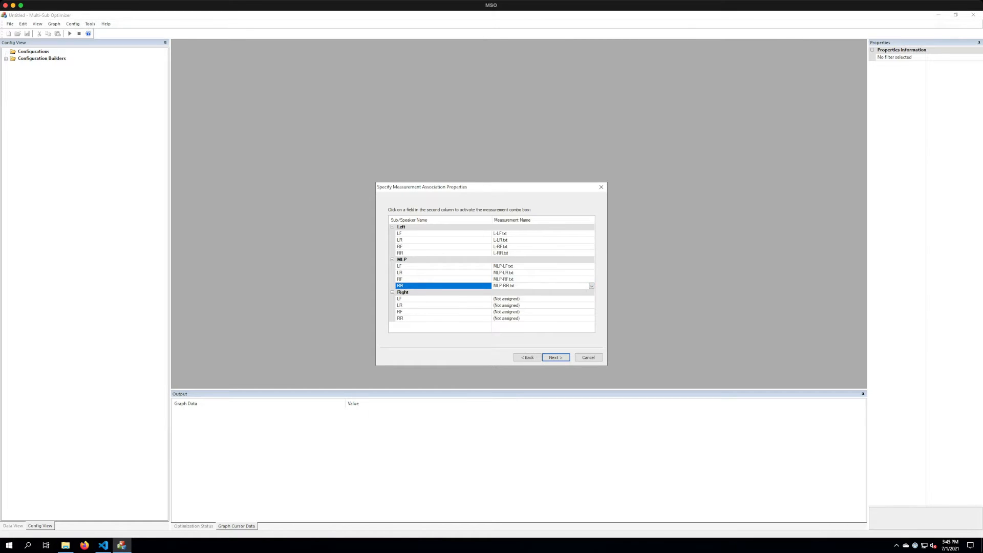
# Associate the Right position's subs with R-LF.txt, R-LR.txt, R-RF.txt and R-RR.txt by matching name, and accept the measurement associations.
pyautogui.click(507, 298)
pyautogui.click(505, 345)
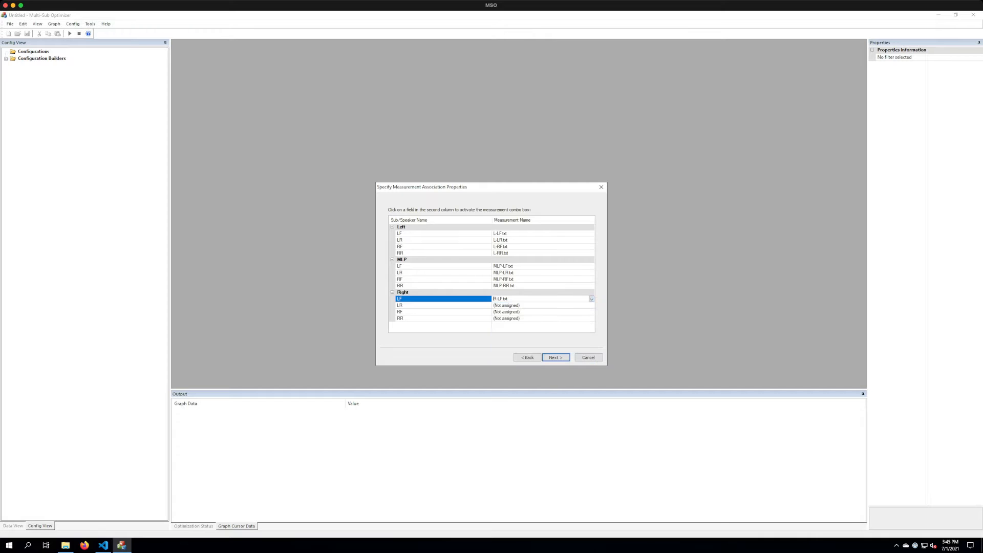
pyautogui.click(506, 305)
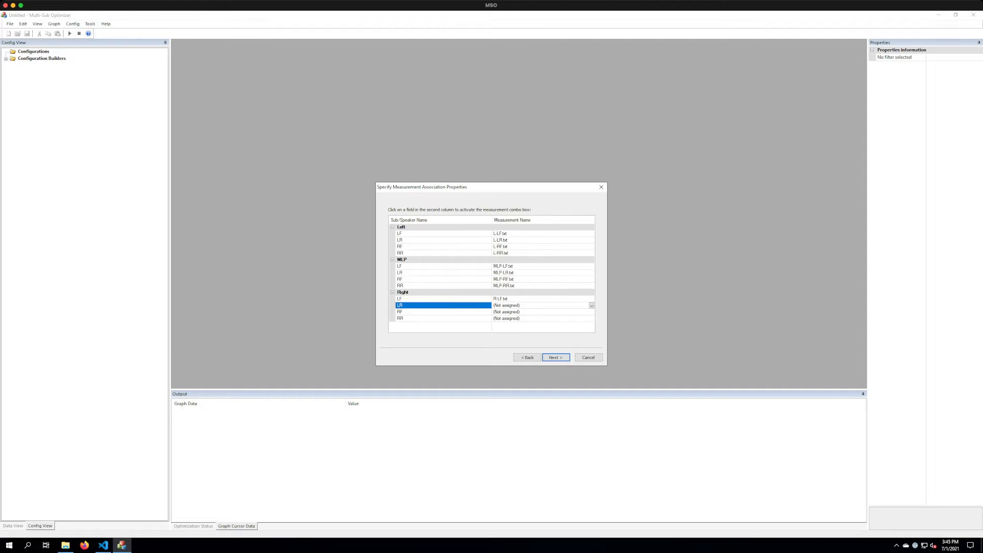
pyautogui.click(507, 305)
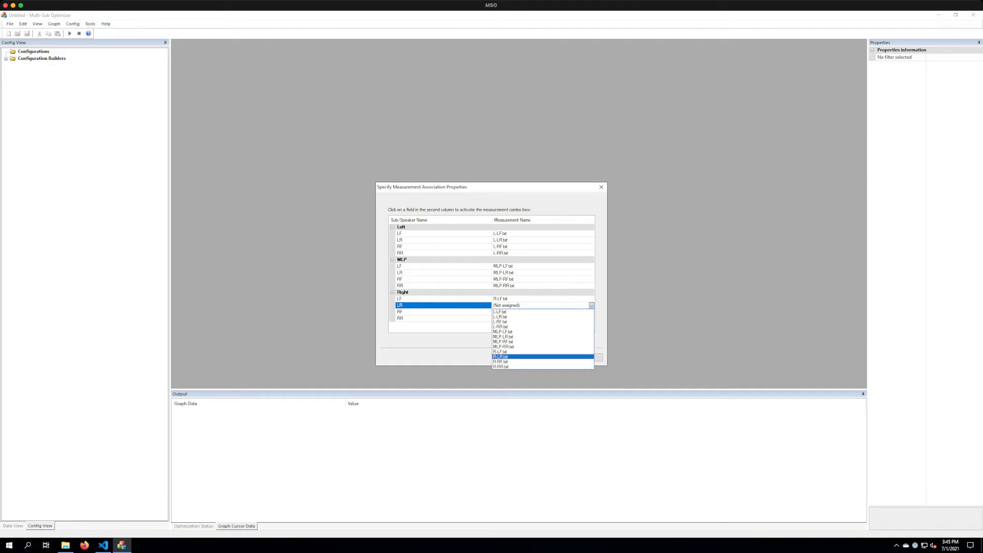
pyautogui.click(501, 356)
pyautogui.click(507, 312)
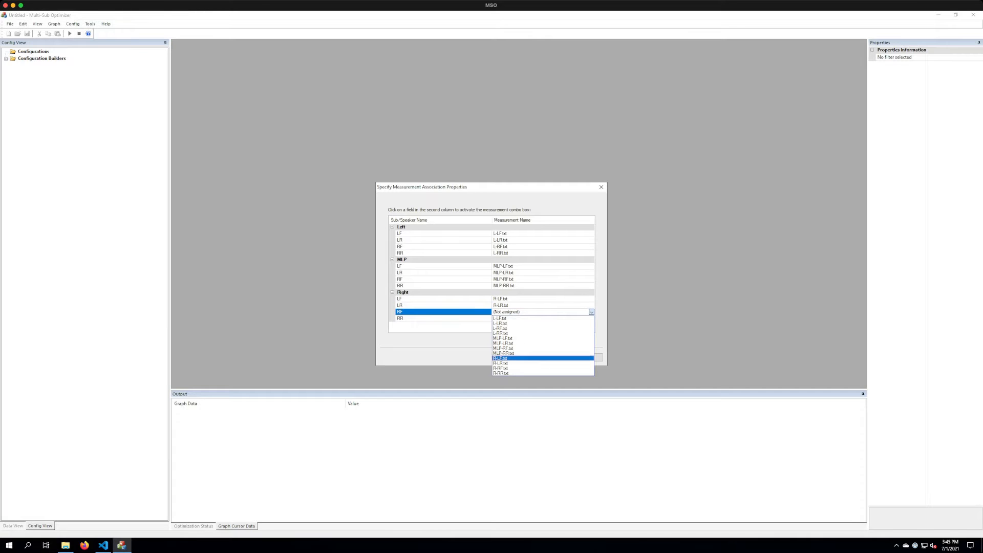
pyautogui.click(500, 368)
pyautogui.click(507, 319)
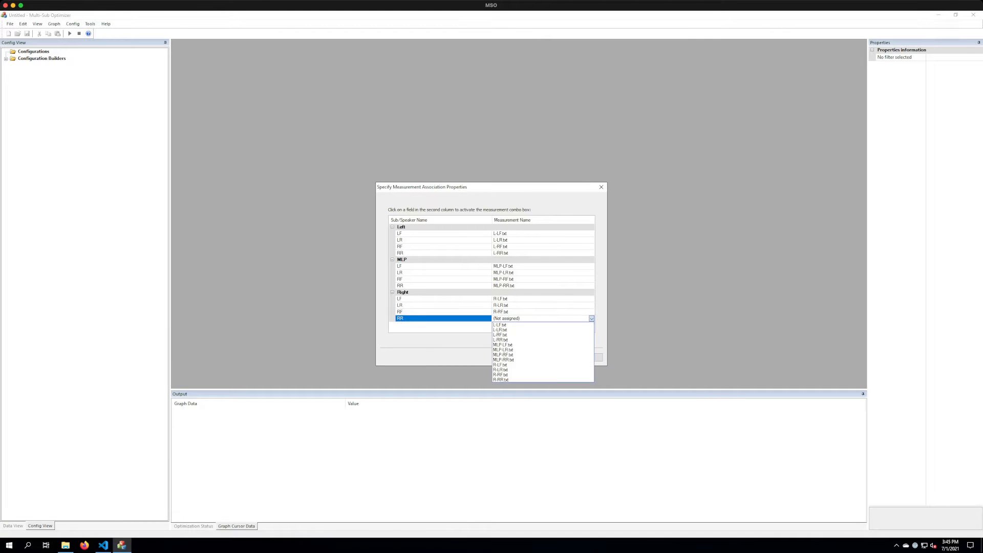
pyautogui.click(501, 379)
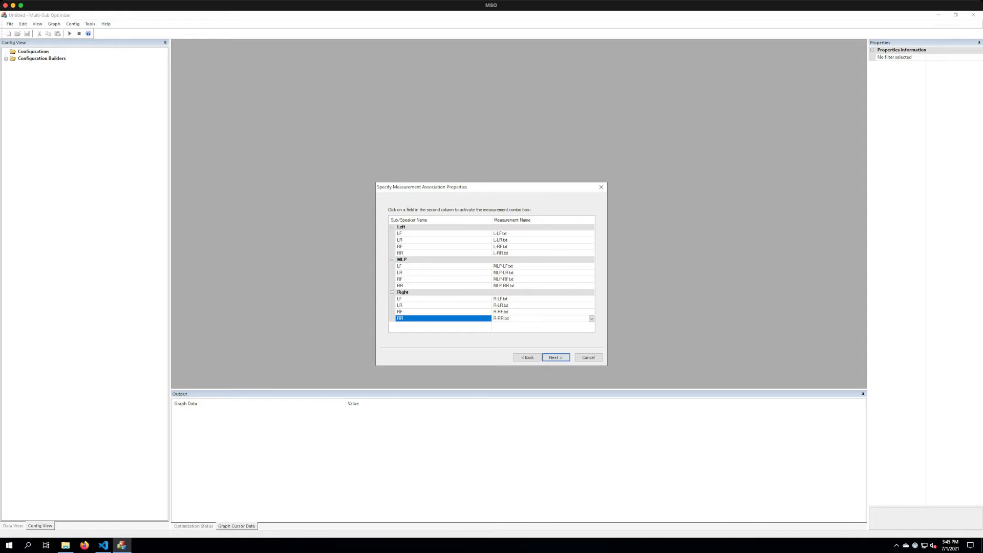
pyautogui.press('Return')
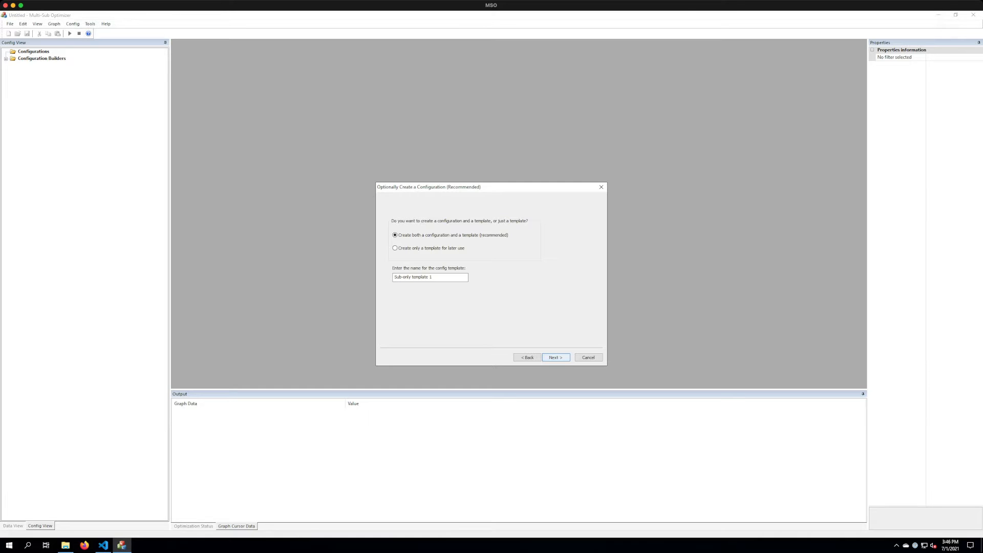
# Create both a configuration and a template, naming the configuration Baseline and keeping the default PEQ, gain and delay settings.
pyautogui.click(555, 358)
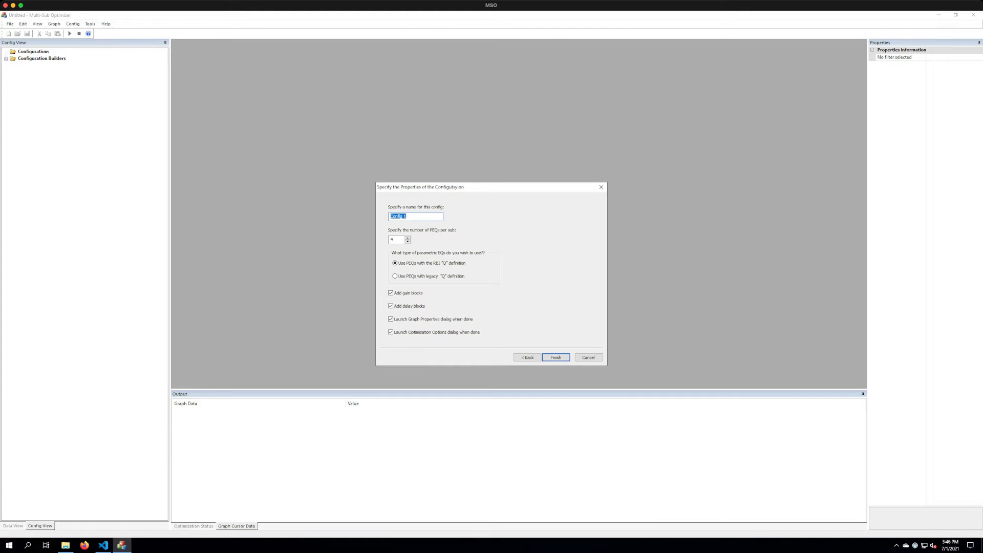
pyautogui.write('Baseline')
pyautogui.press('Return')
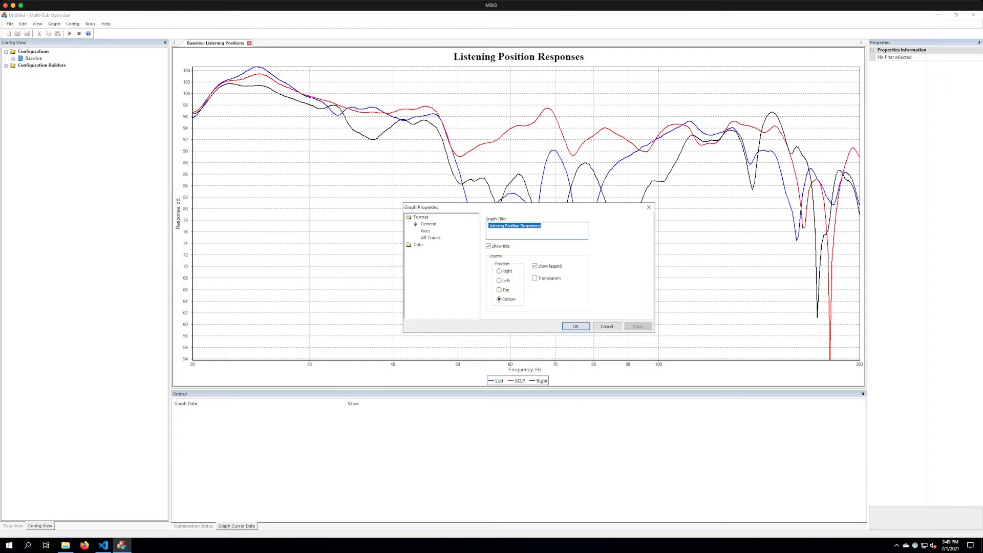
# Change the graph title to "Baseline: Listening Position Responses" and apply it, keeping the properties dialog clear of the traces.
pyautogui.moveTo(512, 208); pyautogui.dragTo(290, 226)
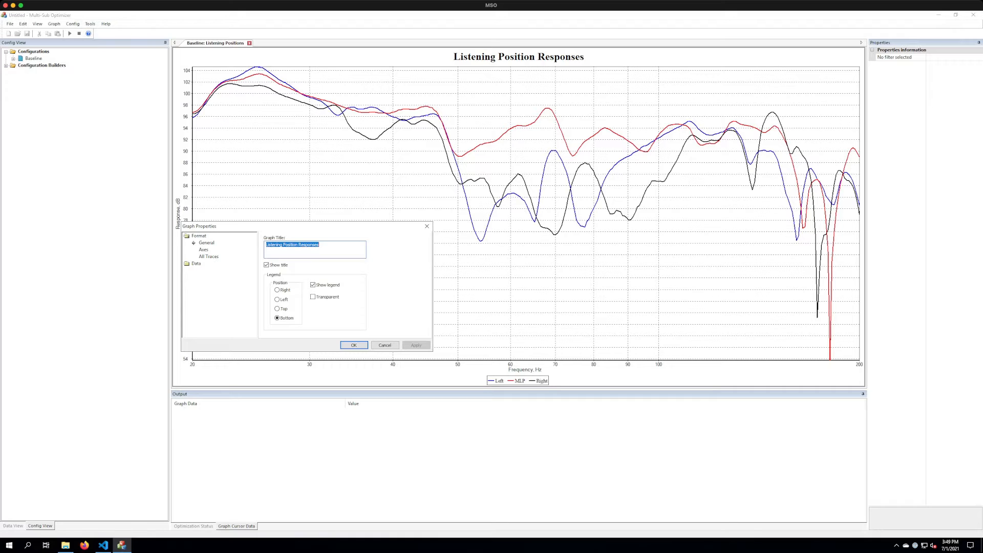
pyautogui.moveTo(325, 226); pyautogui.dragTo(356, 229)
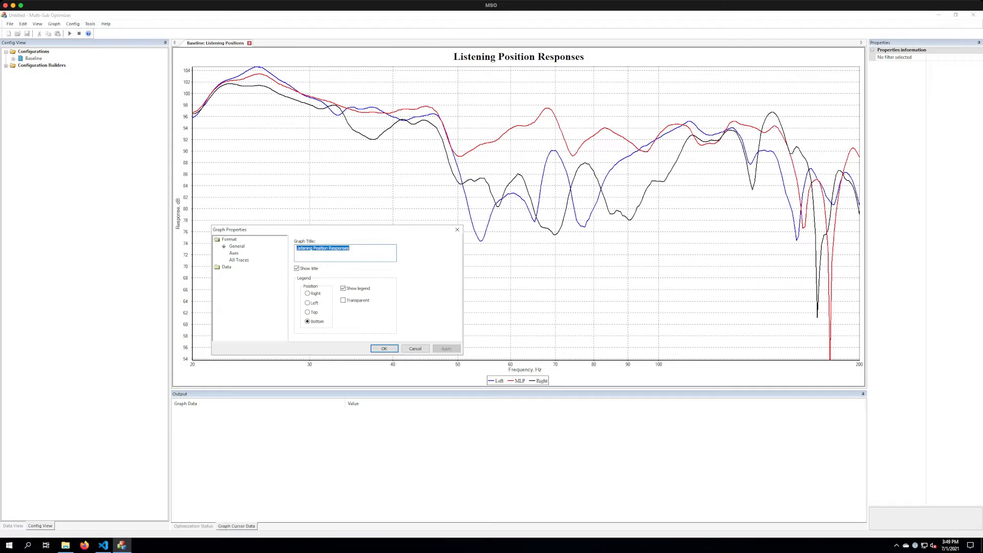
pyautogui.write('Baseline:')
pyautogui.click(446, 349)
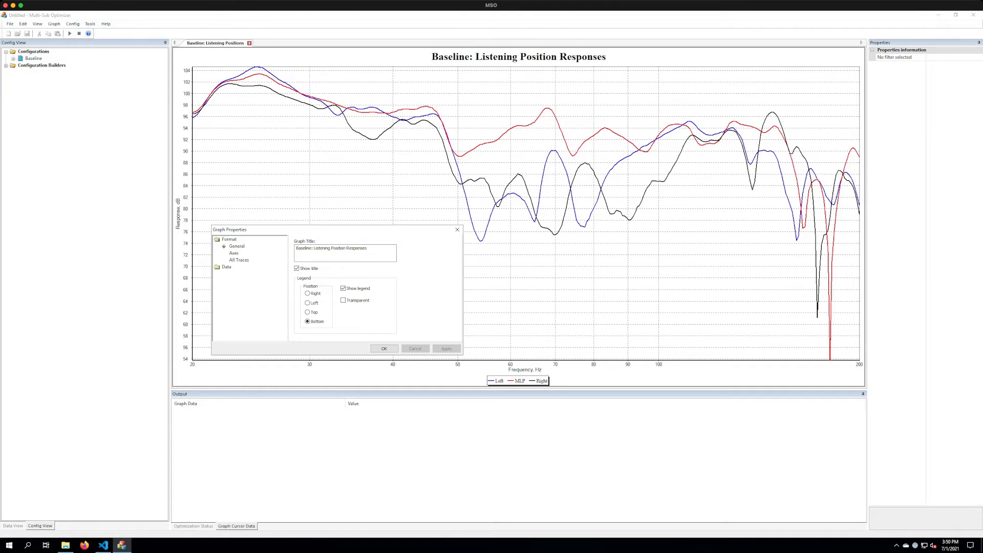
# Try a minimum value of 18 for the graph's x axis and apply it.
pyautogui.click(234, 253)
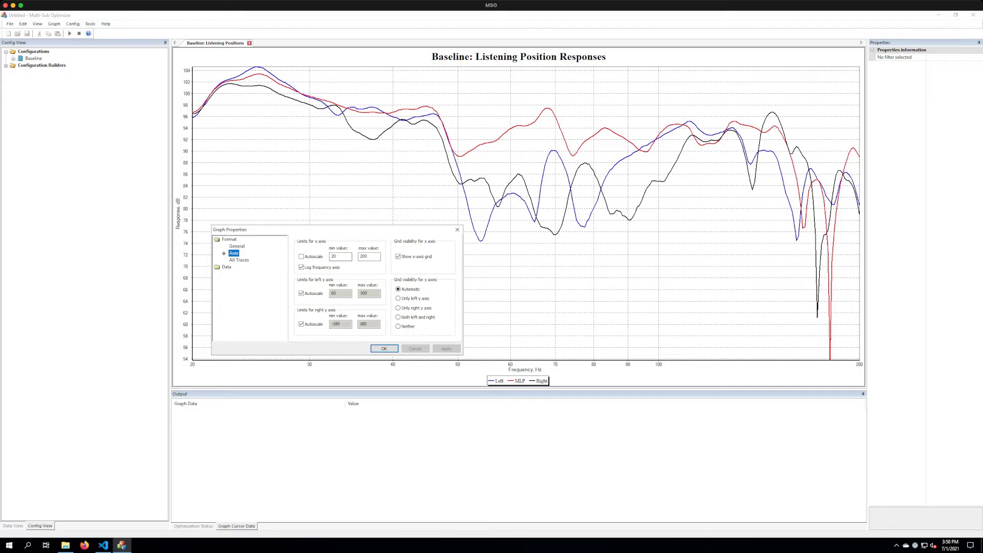
pyautogui.press('Tab')
pyautogui.write('18')
pyautogui.press('Tab')
pyautogui.click(445, 349)
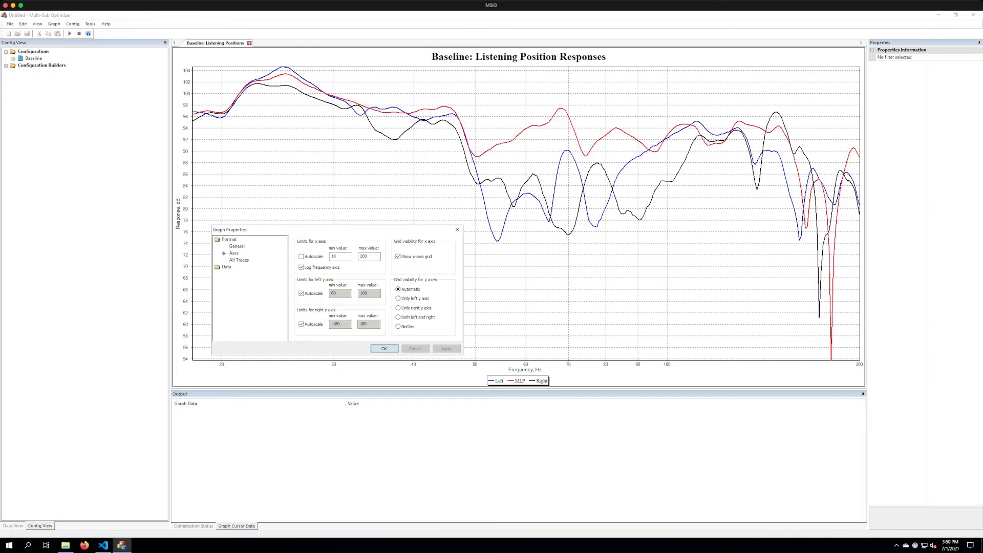
# Set the minimum value of the graph's x axis to 10 and apply it.
pyautogui.moveTo(341, 256); pyautogui.dragTo(330, 256)
pyautogui.write('10')
pyautogui.click(446, 349)
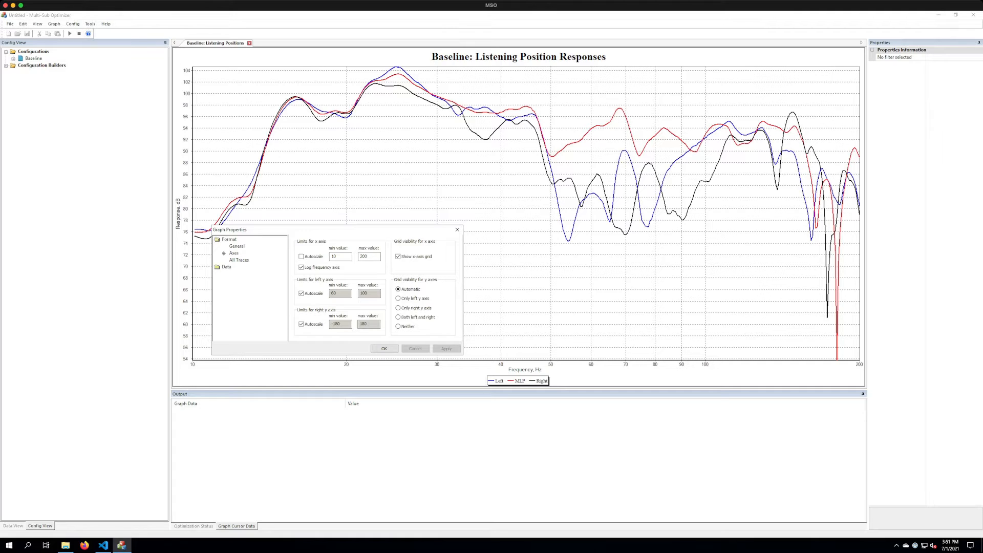
# Turn off autoscale for the left y axis, set its limits to 40 and 110, and accept the graph properties.
pyautogui.click(302, 293)
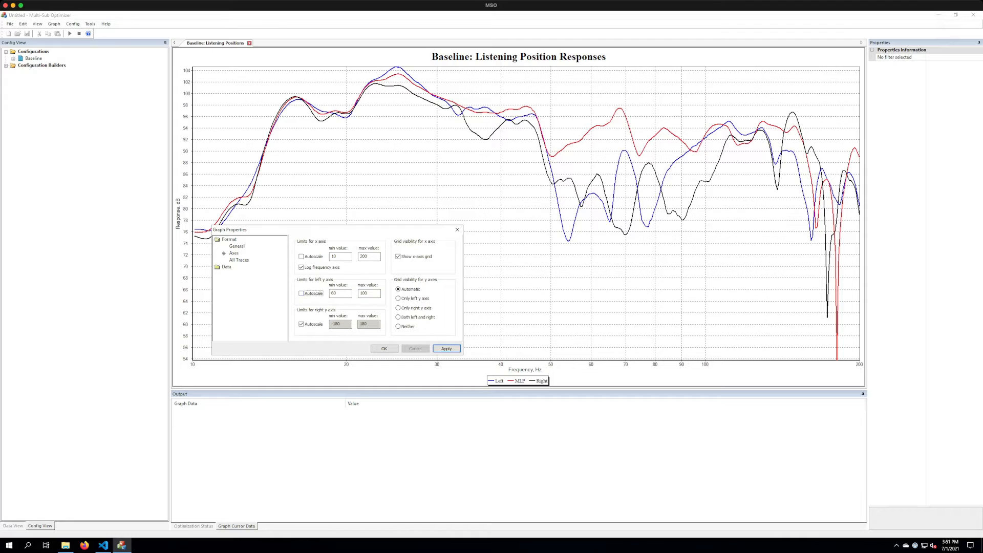
pyautogui.click(339, 294)
pyautogui.doubleClick(338, 293)
pyautogui.write('40')
pyautogui.press('Tab')
pyautogui.write('11')
pyautogui.click(446, 349)
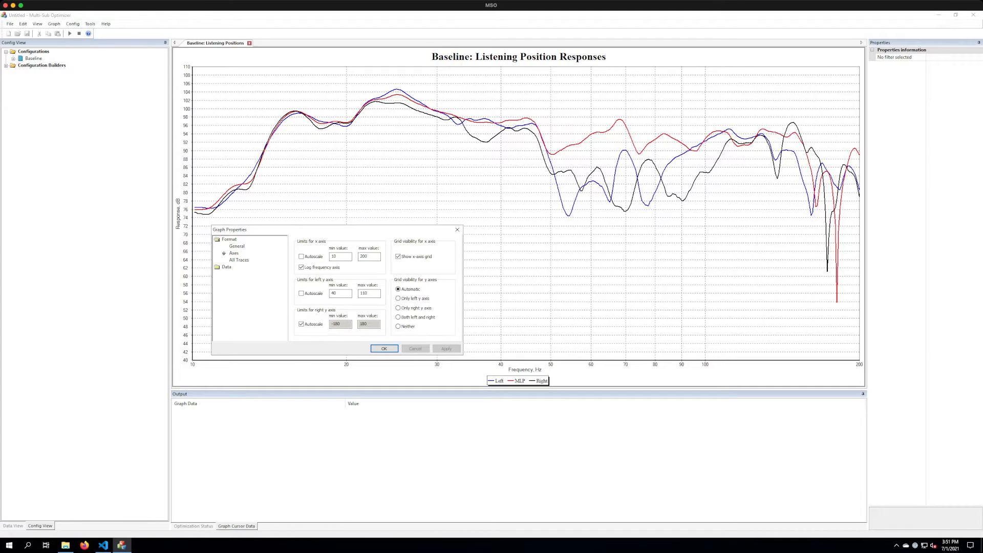
pyautogui.click(384, 348)
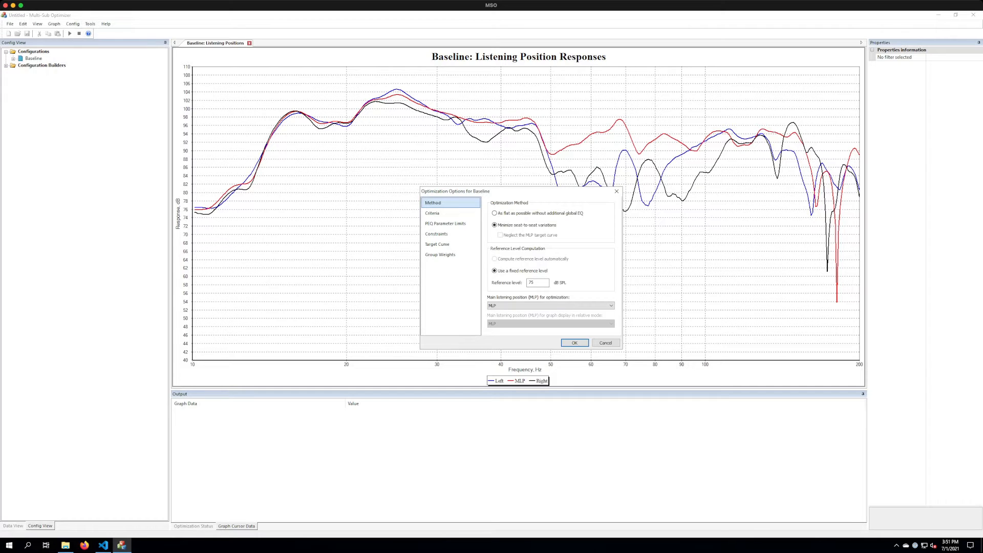
# Set the optimization criteria to a manual frequency range of 15 to 160 Hz and a maximum run time of 20 minutes.
pyautogui.moveTo(521, 191); pyautogui.dragTo(406, 181)
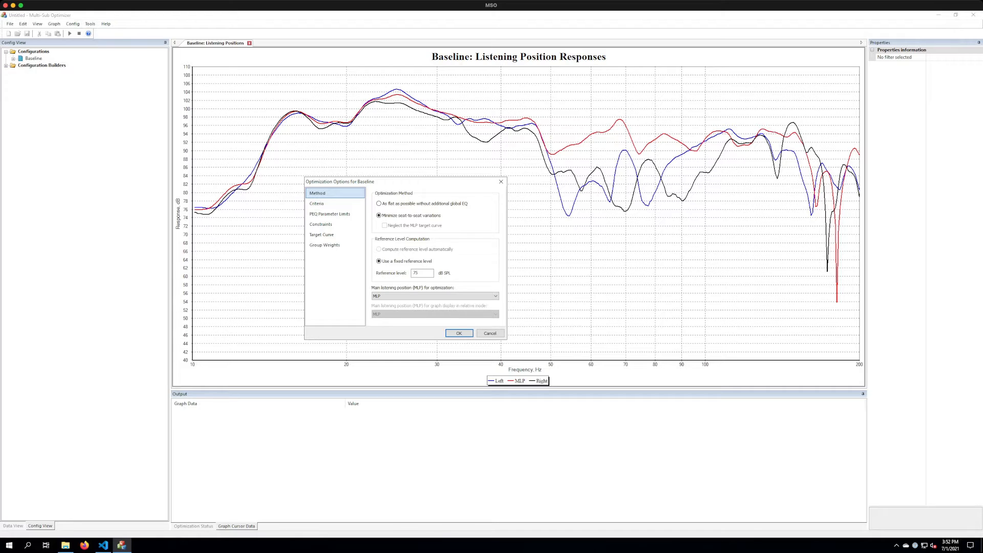
pyautogui.click(335, 204)
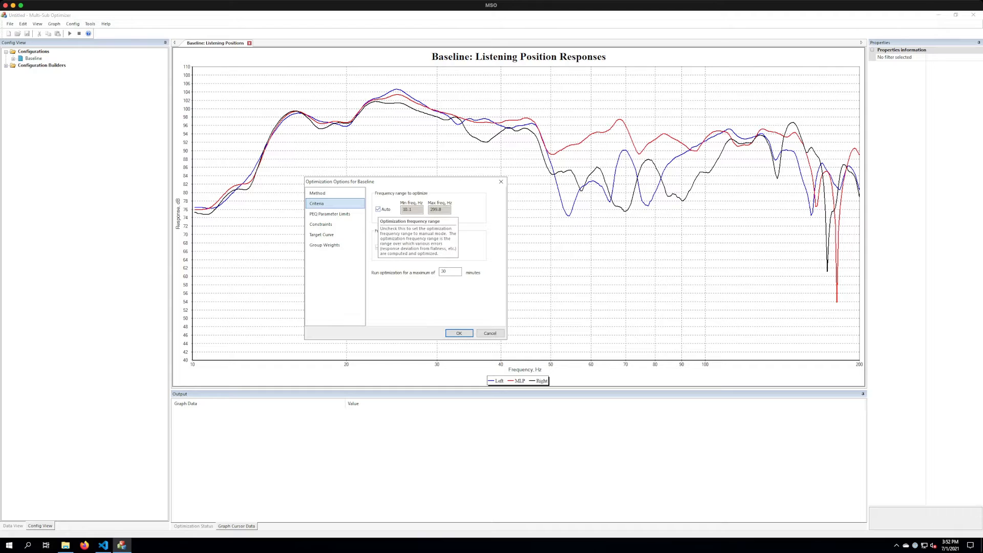
pyautogui.click(378, 208)
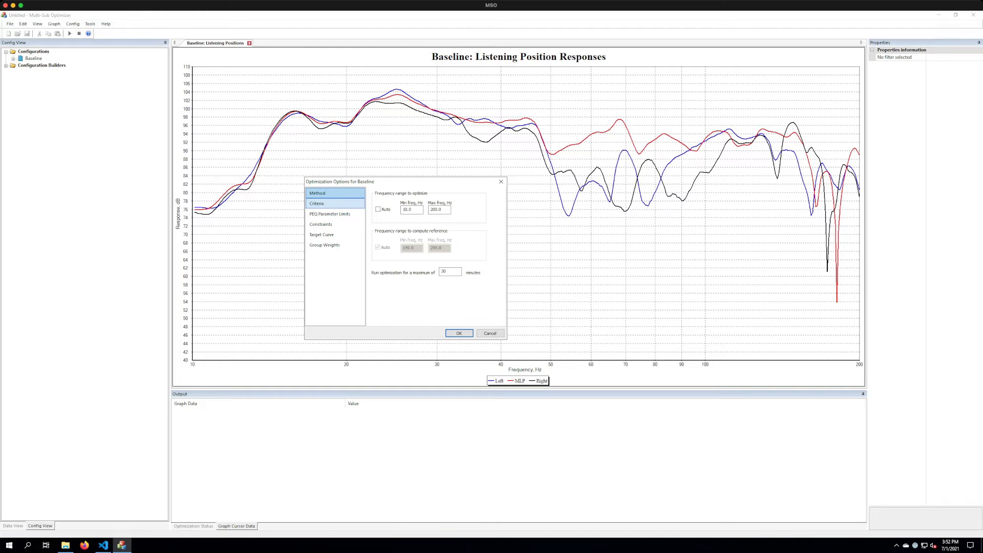
pyautogui.doubleClick(407, 210)
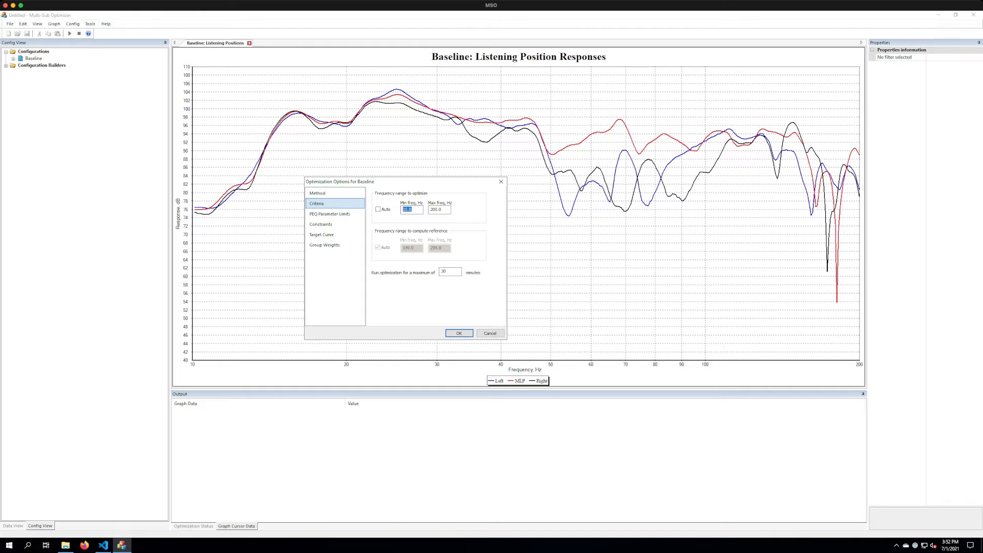
pyautogui.write('15')
pyautogui.press('Tab')
pyautogui.write('150')
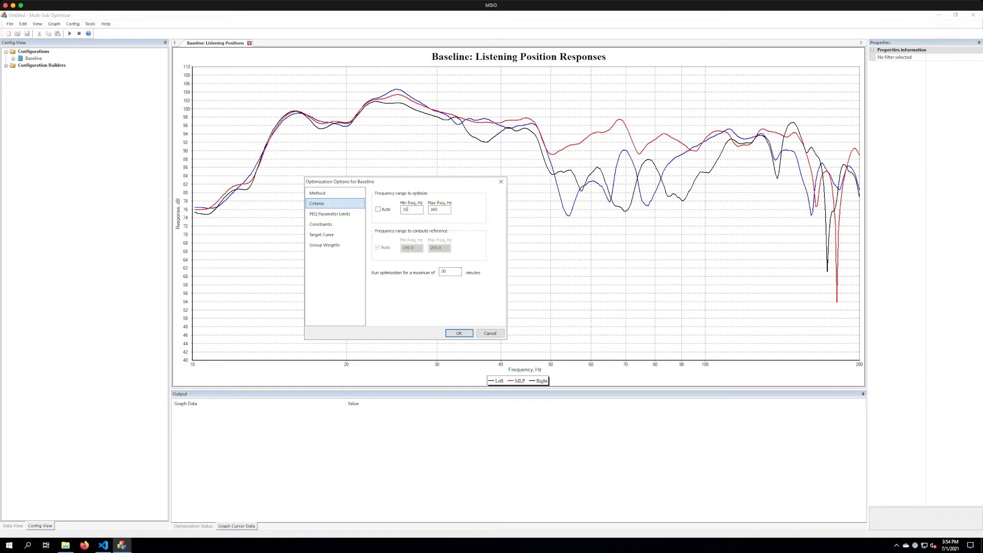
pyautogui.doubleClick(443, 272)
pyautogui.write('20')
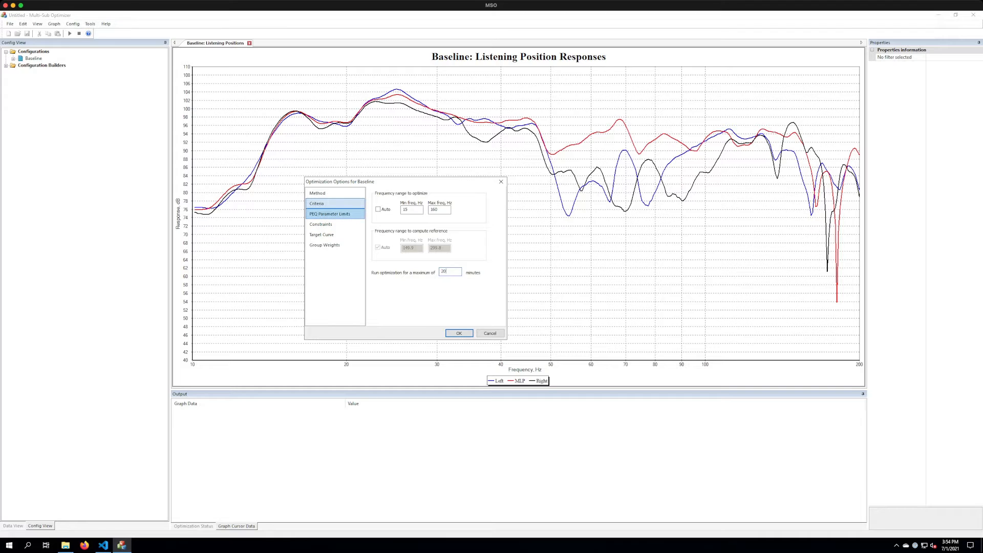
# Override the existing PEQ center frequency limits with a minimum of 15 Hz and a maximum of 160 Hz.
pyautogui.click(330, 213)
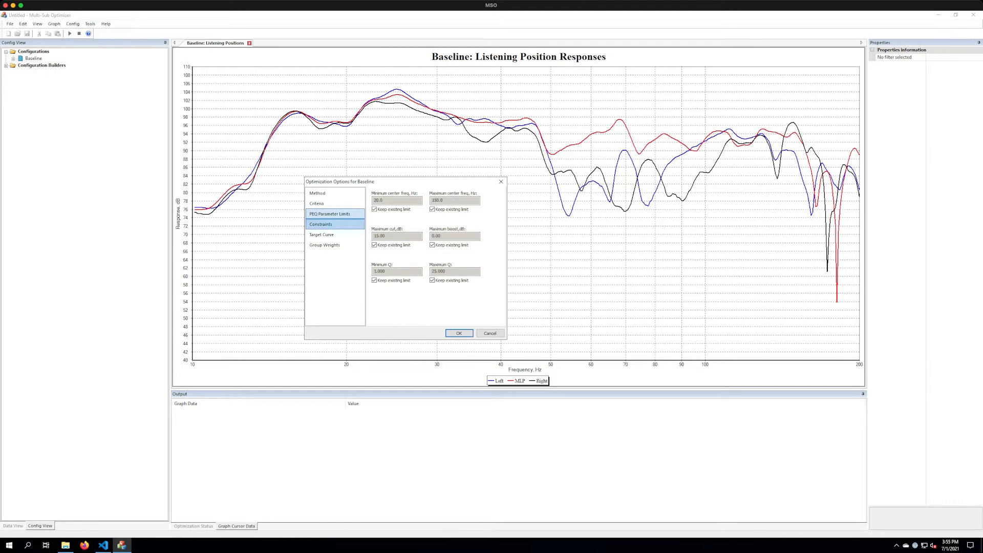
pyautogui.click(328, 193)
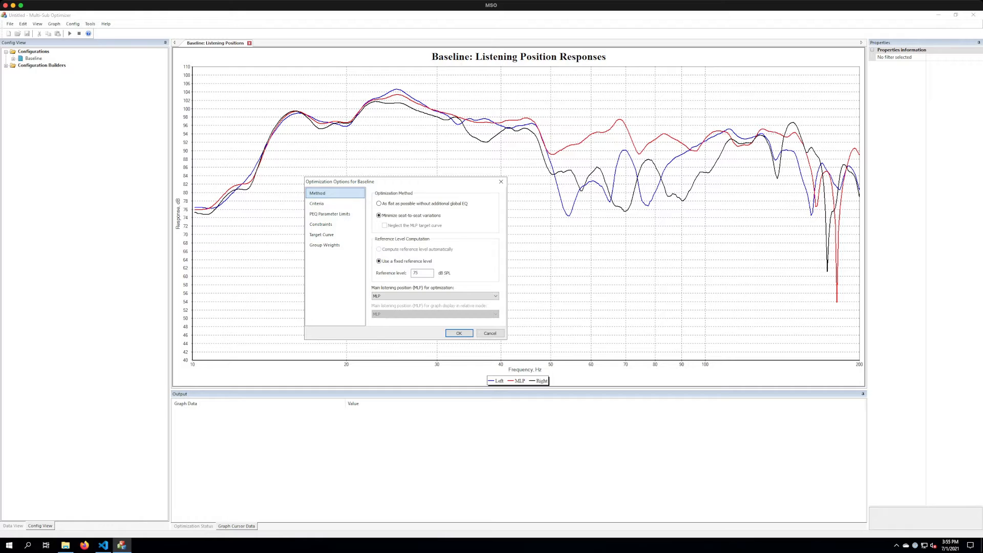
pyautogui.click(330, 214)
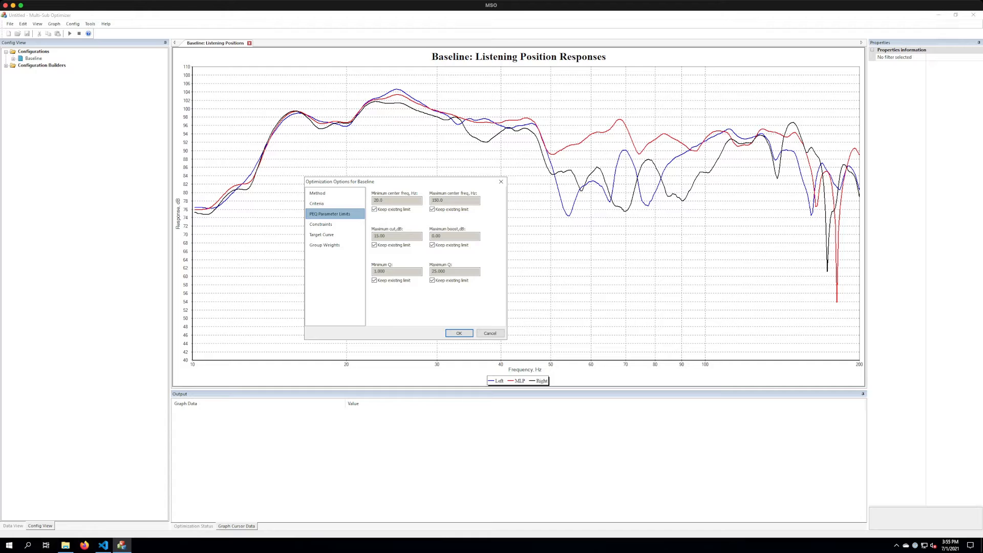
pyautogui.click(323, 204)
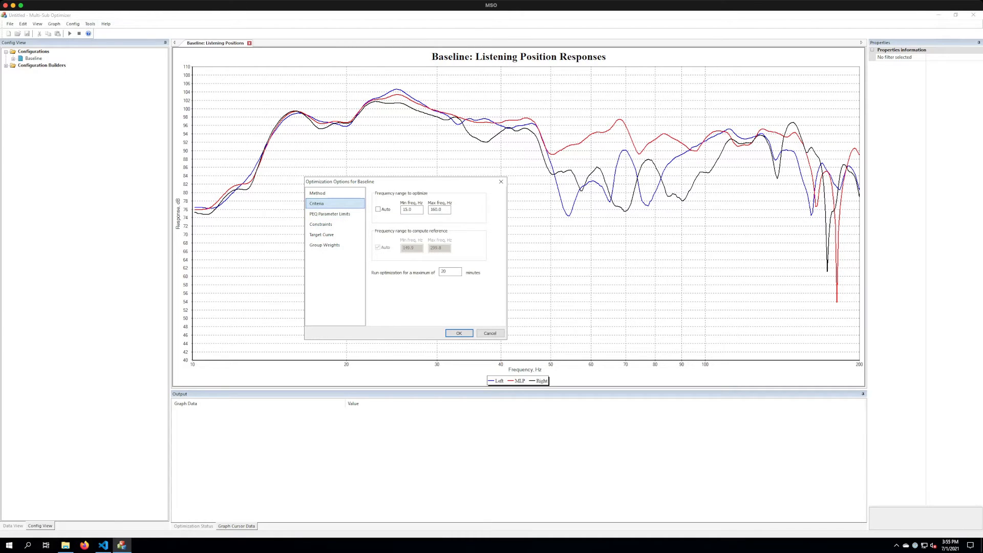
pyautogui.click(329, 214)
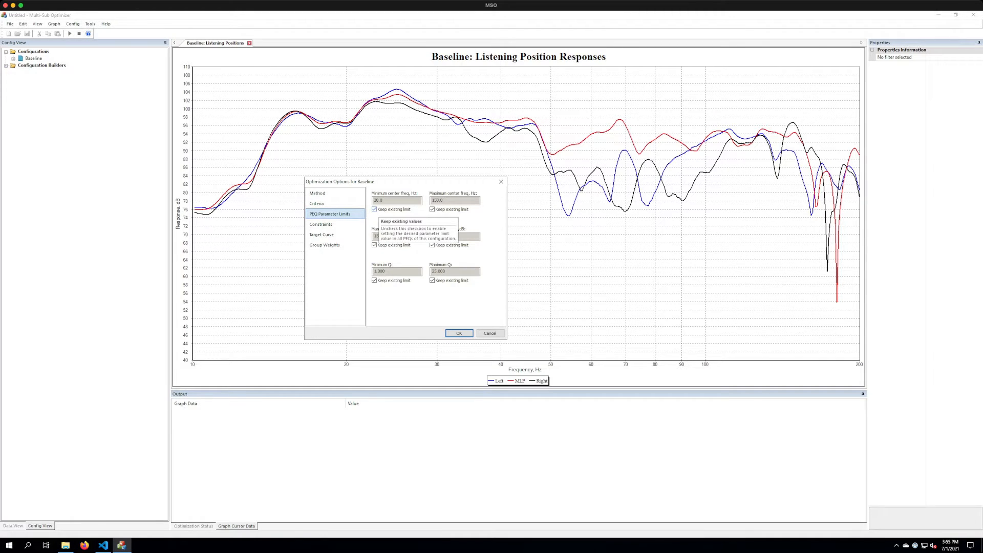
pyautogui.click(375, 209)
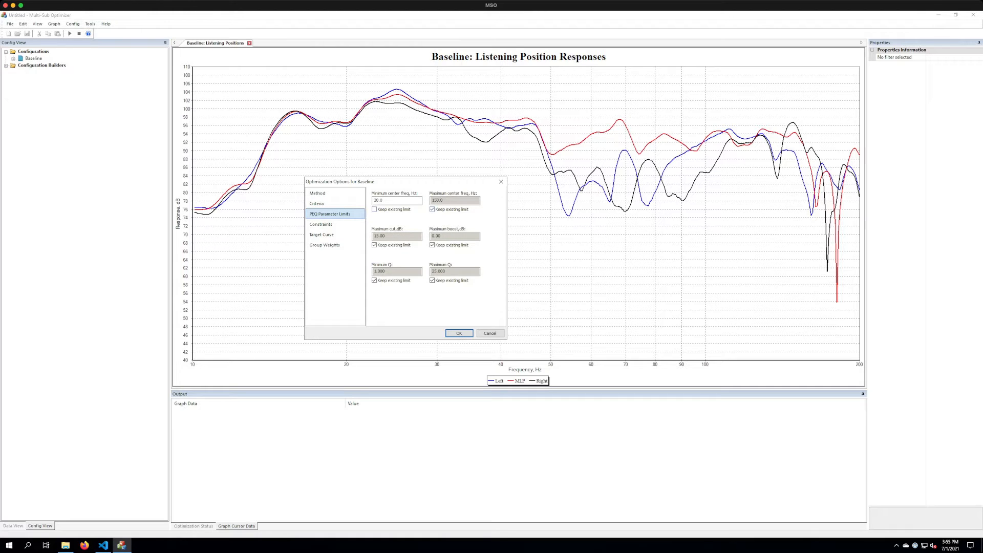
pyautogui.click(432, 209)
pyautogui.doubleClick(378, 200)
pyautogui.write('15')
pyautogui.doubleClick(443, 200)
pyautogui.write('160')
pyautogui.click(381, 200)
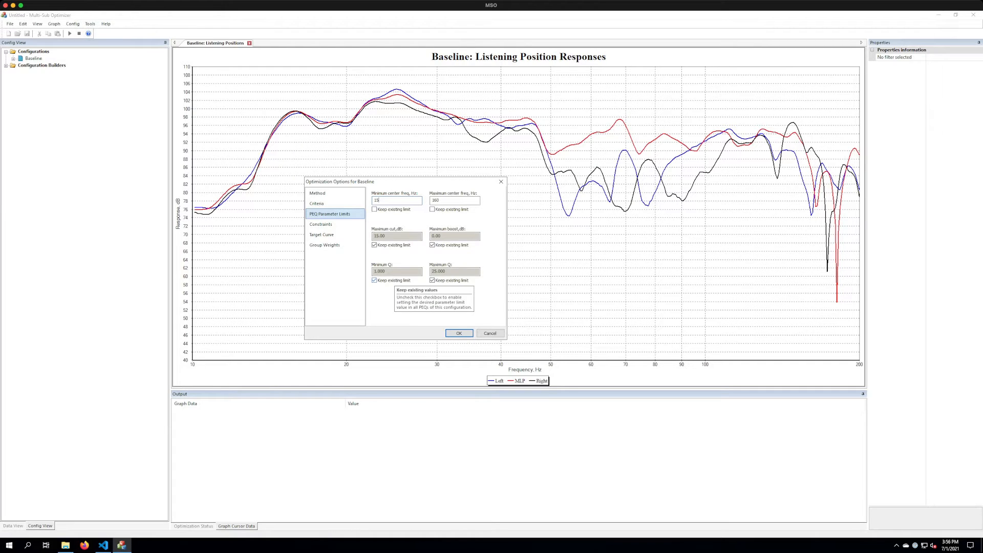
# Review the optimization options for total PEQ boost and cut constraints, the target curve and the group weights.
pyautogui.click(335, 224)
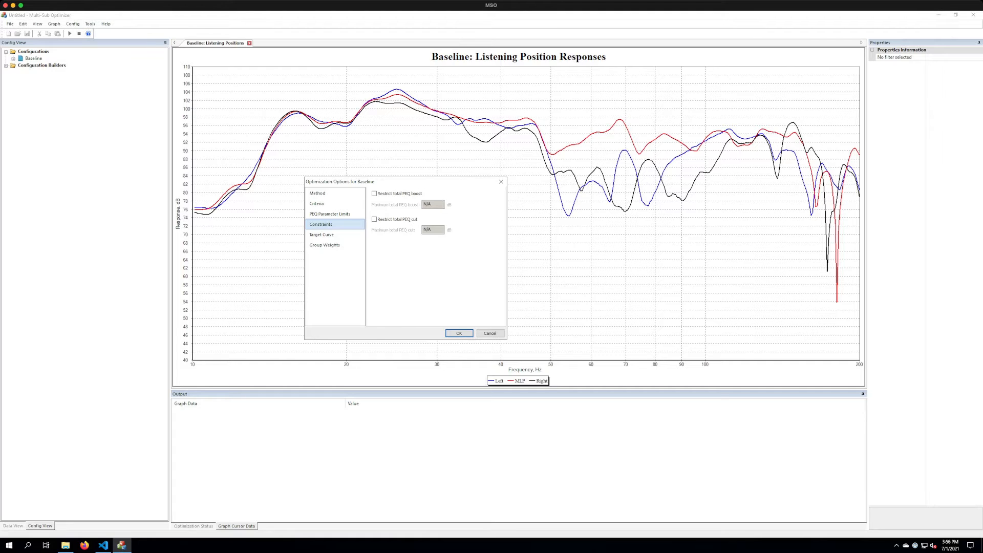
pyautogui.moveTo(338, 181); pyautogui.dragTo(572, 190)
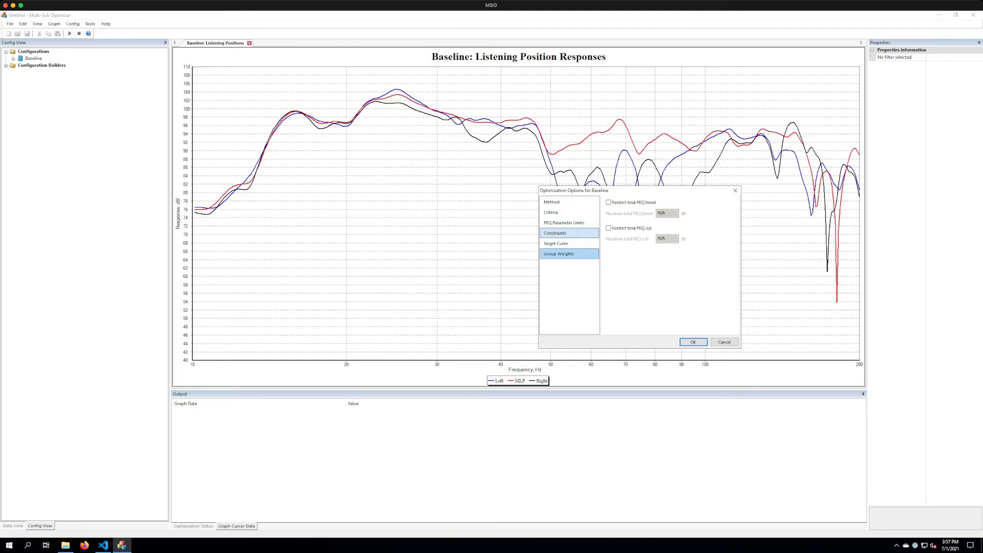
pyautogui.click(563, 244)
pyautogui.moveTo(630, 190); pyautogui.dragTo(479, 182)
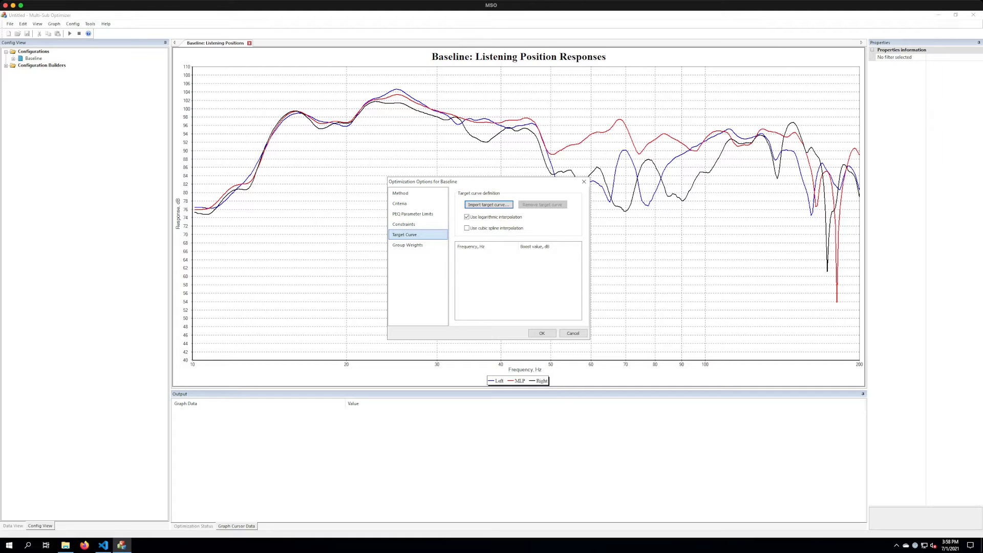
pyautogui.click(418, 245)
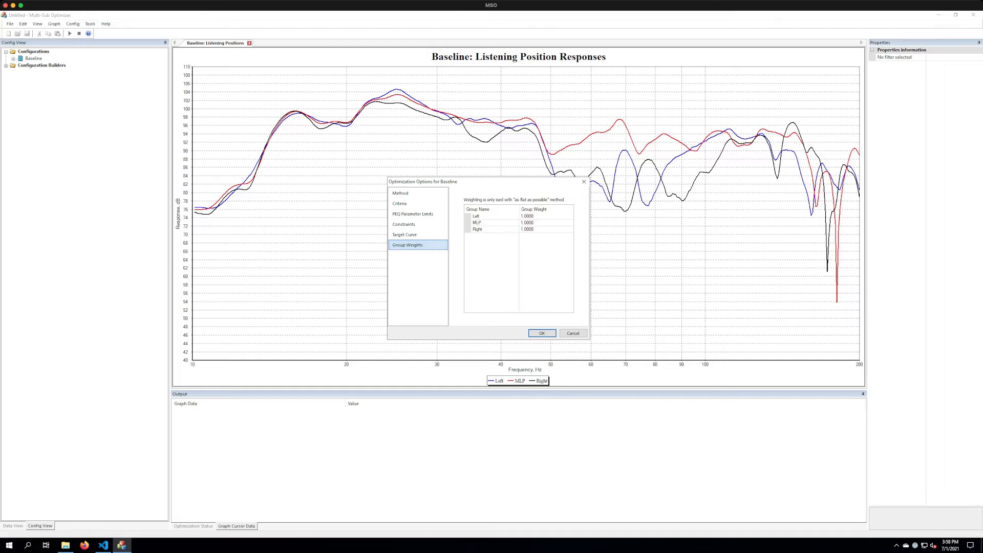
# Recheck the optimization method and reference level settings, and accept the Baseline optimization options.
pyautogui.click(418, 193)
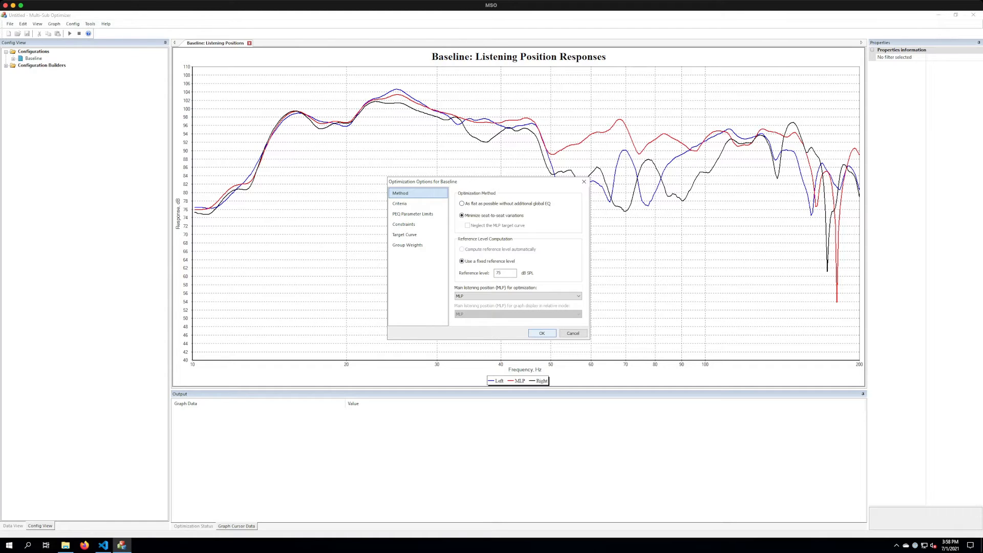
pyautogui.click(542, 333)
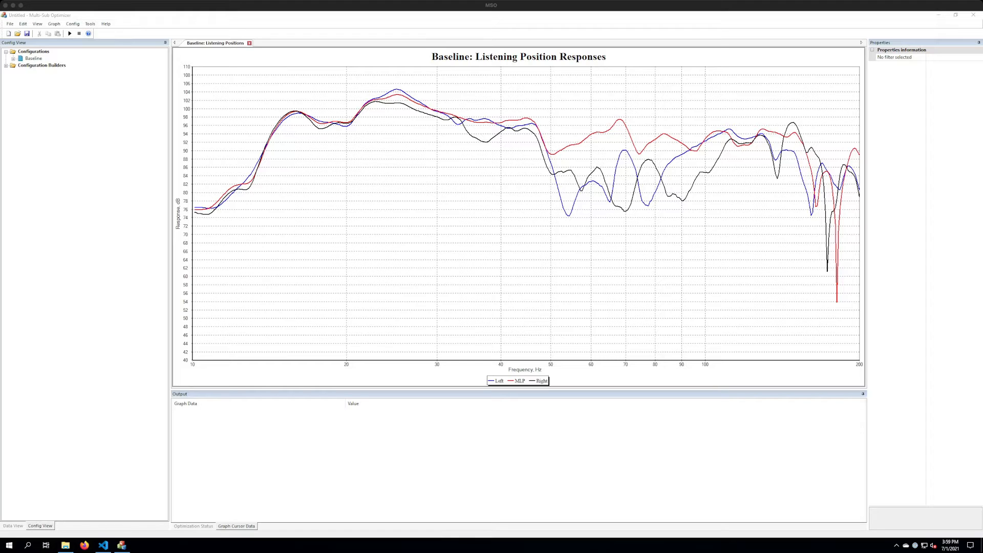
# Switch to Visual Studio Code to check the MSO process overview for the next stage, and return to Multi-Sub Optimizer.
pyautogui.press('super+Tab')
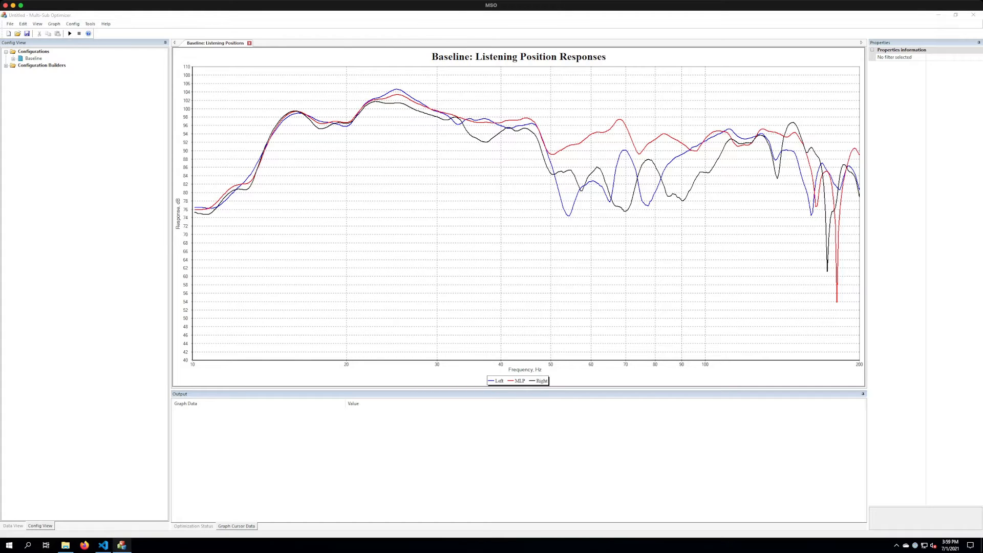
pyautogui.click(103, 545)
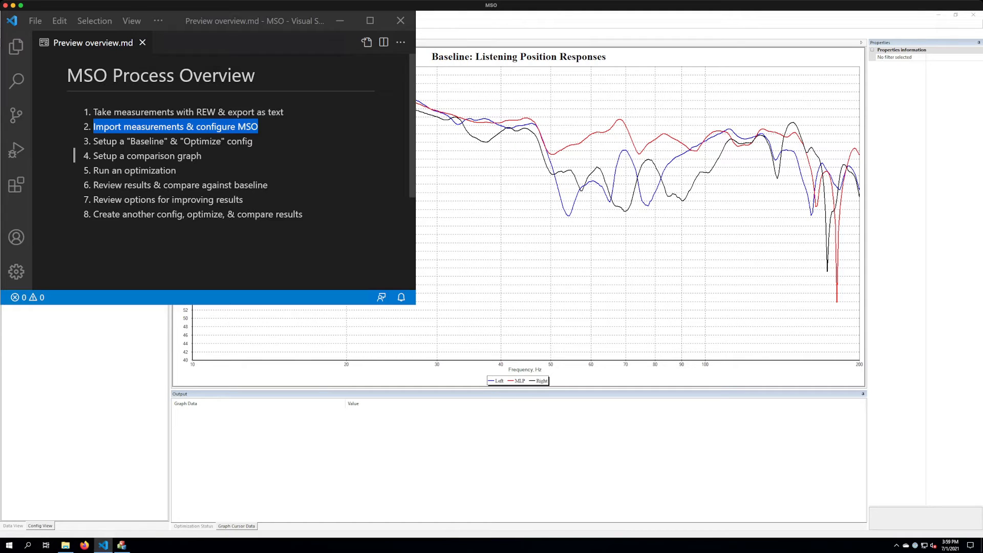
pyautogui.click(231, 156)
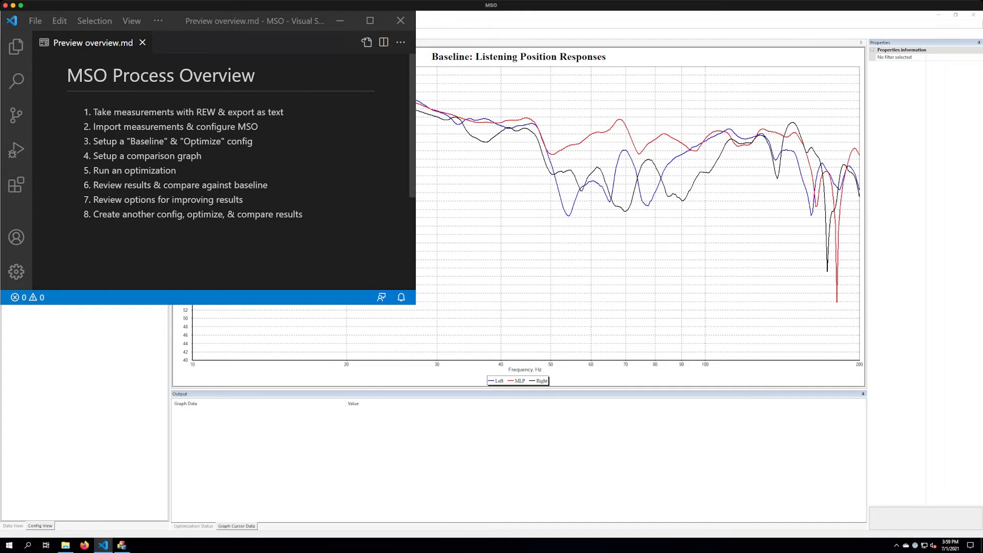
pyautogui.hotkey('alt', 'Tab')
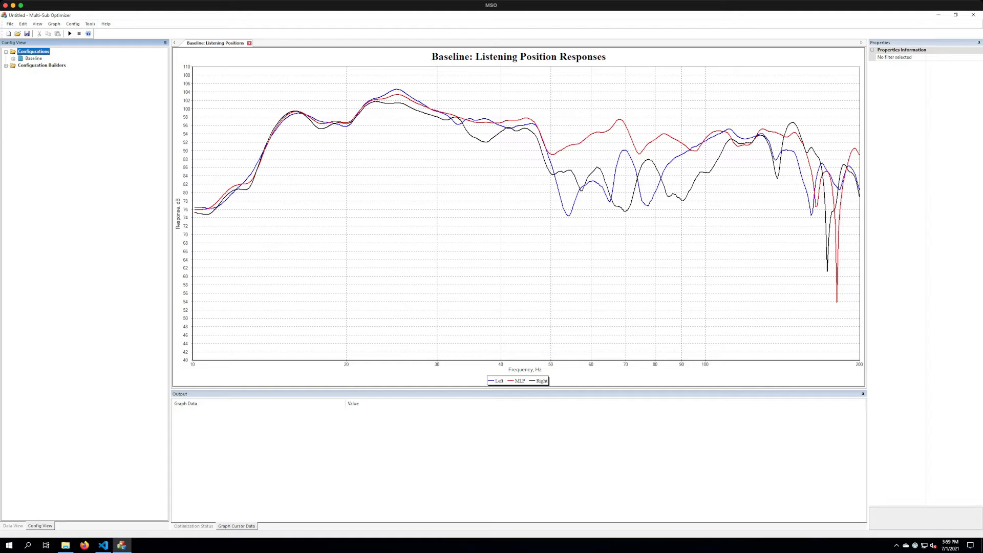
# Review the imported subwoofer measurements, view the imported text of L-LF.txt, and collapse the Subs list.
pyautogui.click(13, 525)
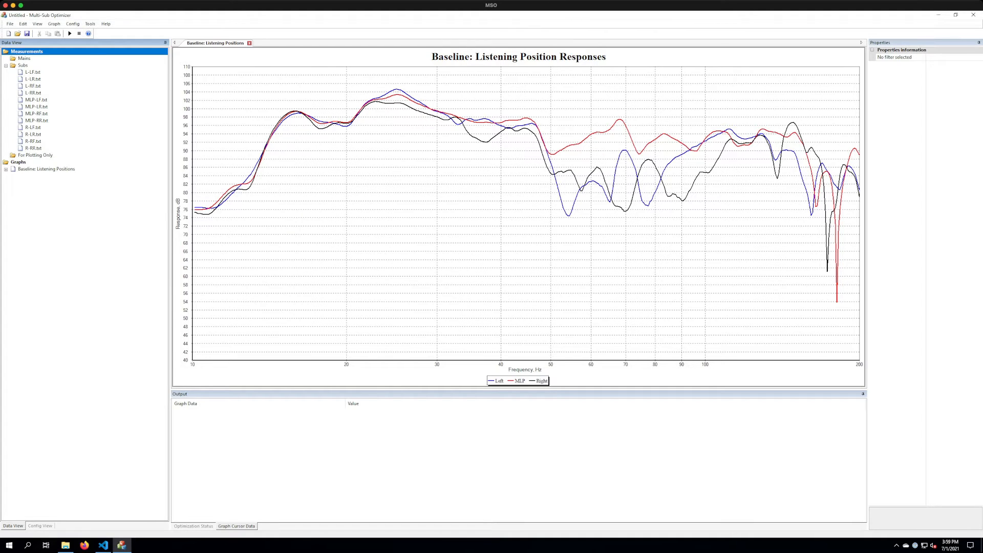
pyautogui.click(33, 72)
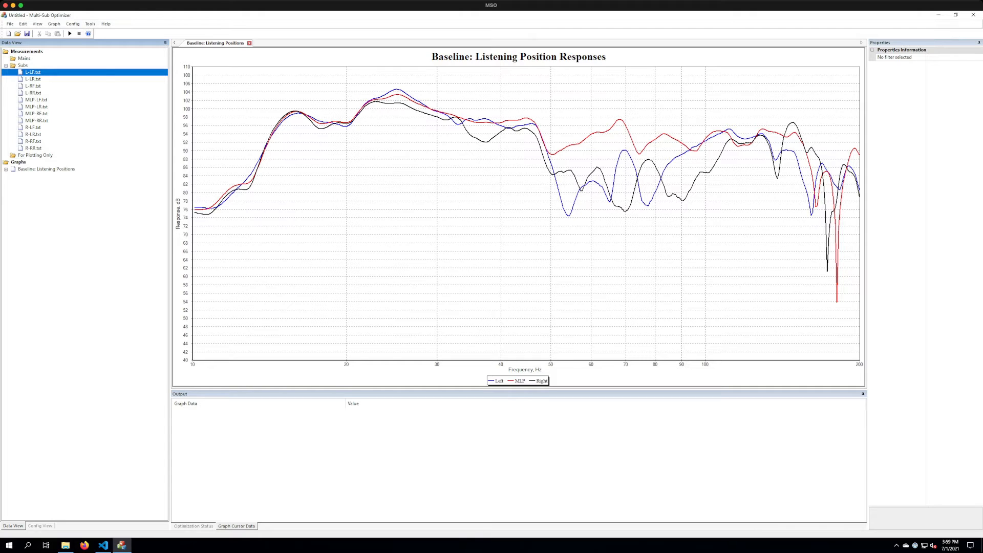
pyautogui.rightClick(45, 72)
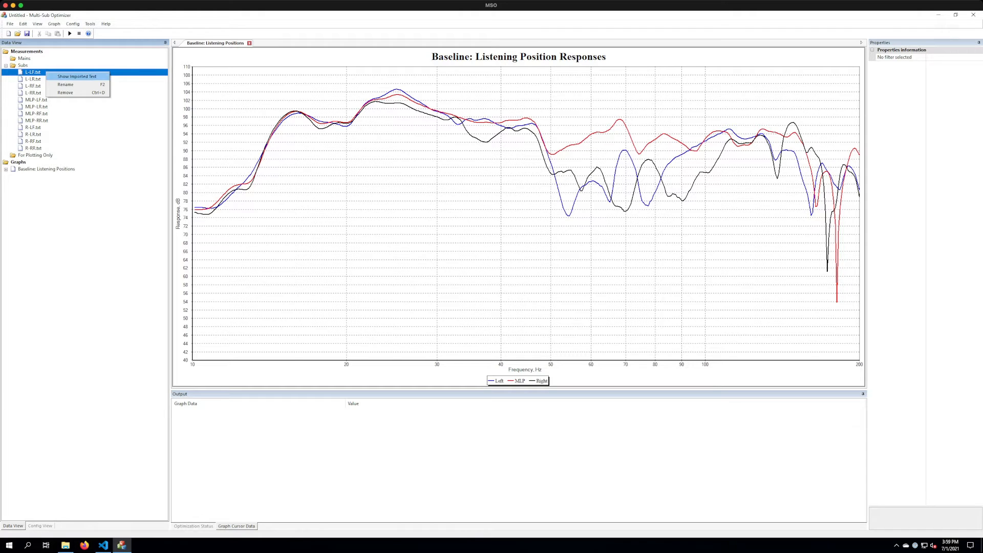
pyautogui.click(77, 77)
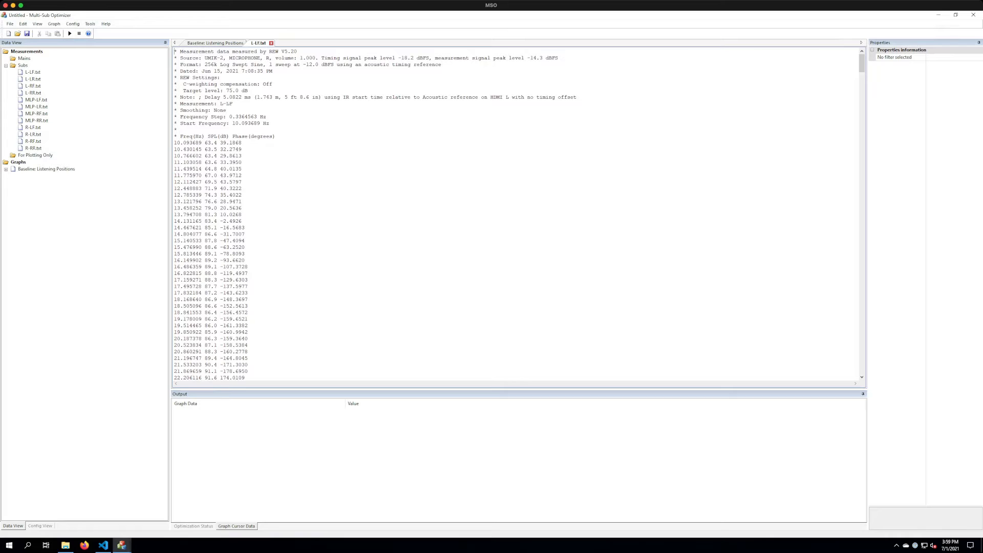
pyautogui.click(272, 43)
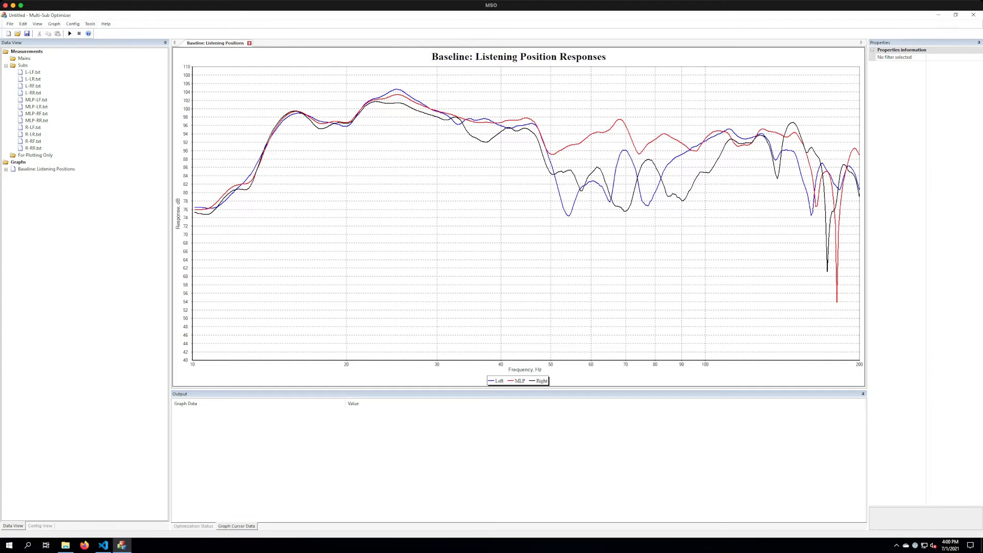
pyautogui.click(6, 66)
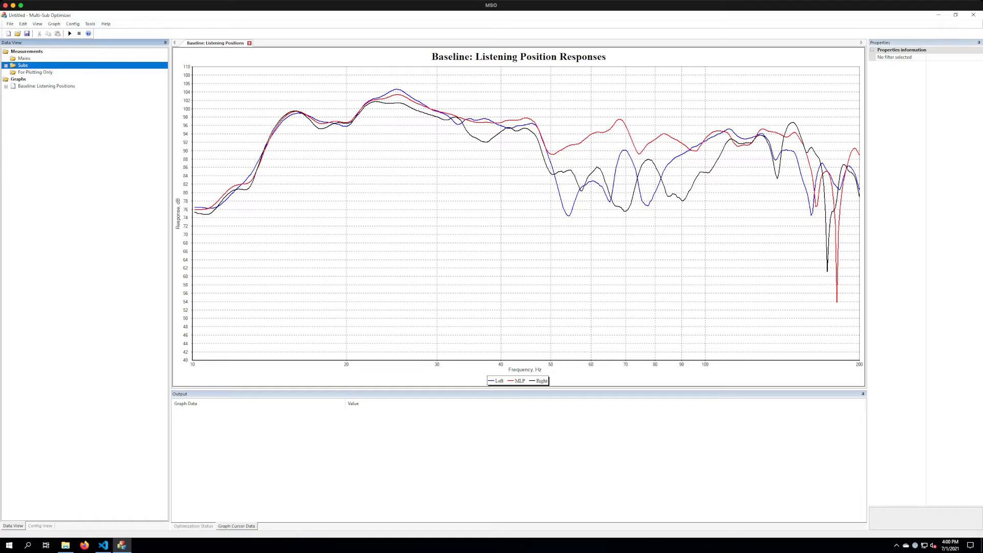
pyautogui.click(15, 79)
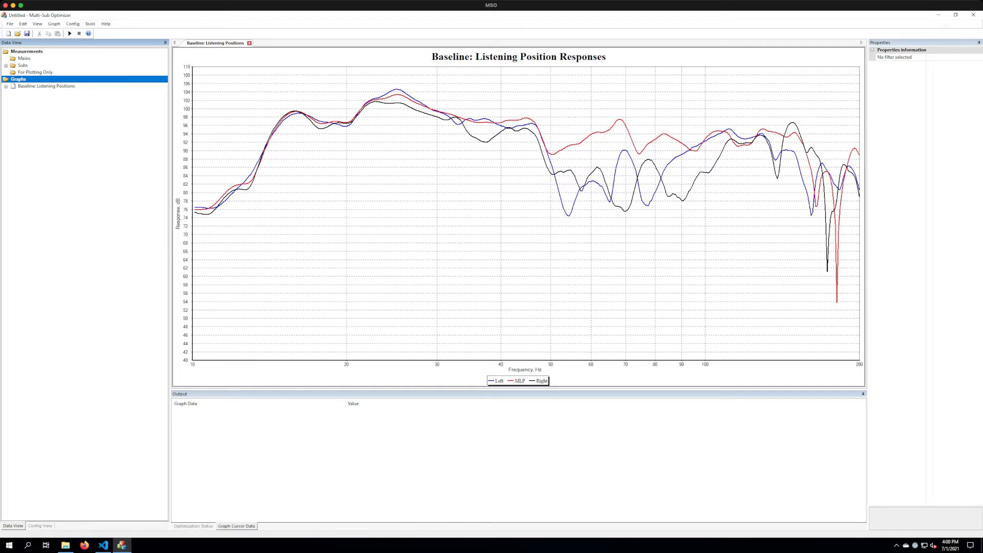
# Expand the Baseline configuration and examine the LF, LR, RF and RR subwoofer channels and their filters.
pyautogui.click(40, 526)
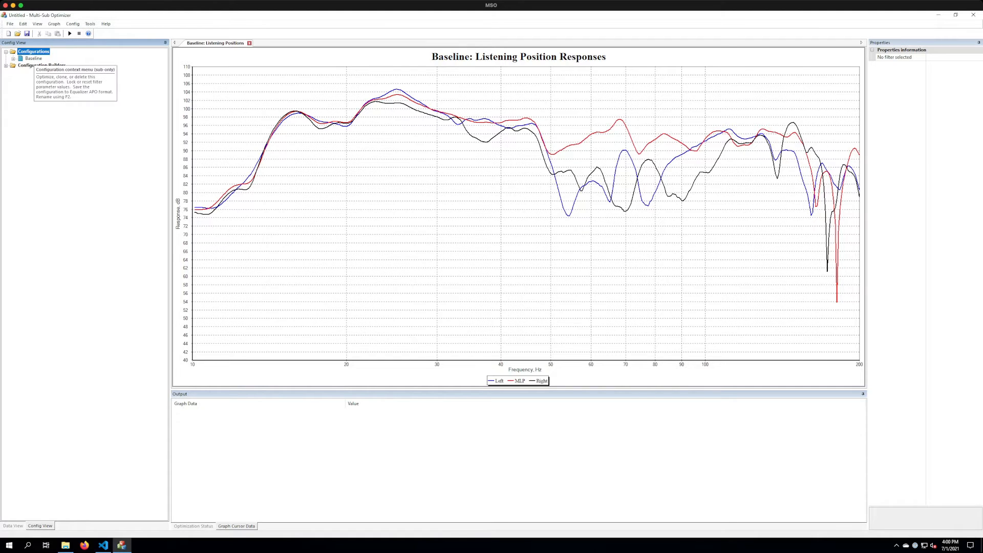
pyautogui.click(34, 58)
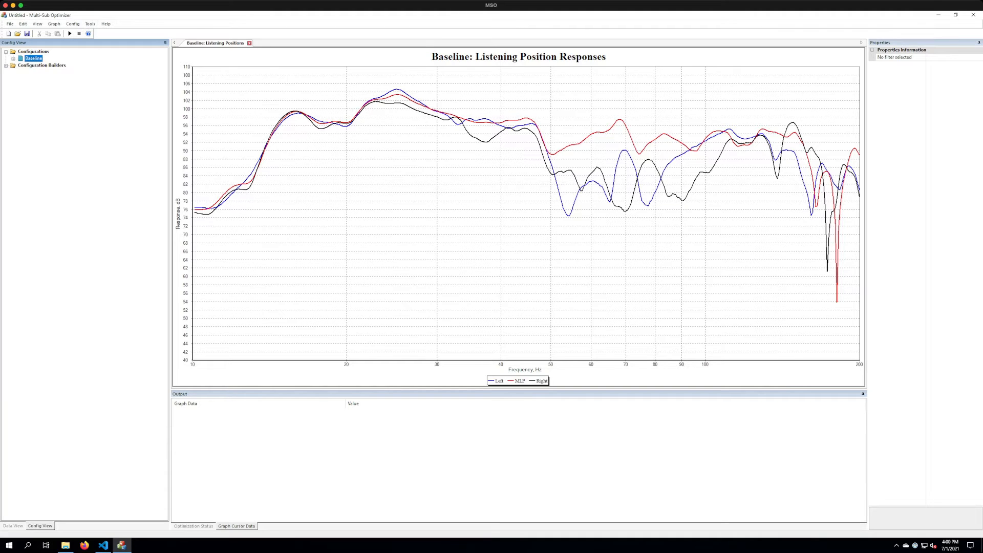
pyautogui.click(13, 59)
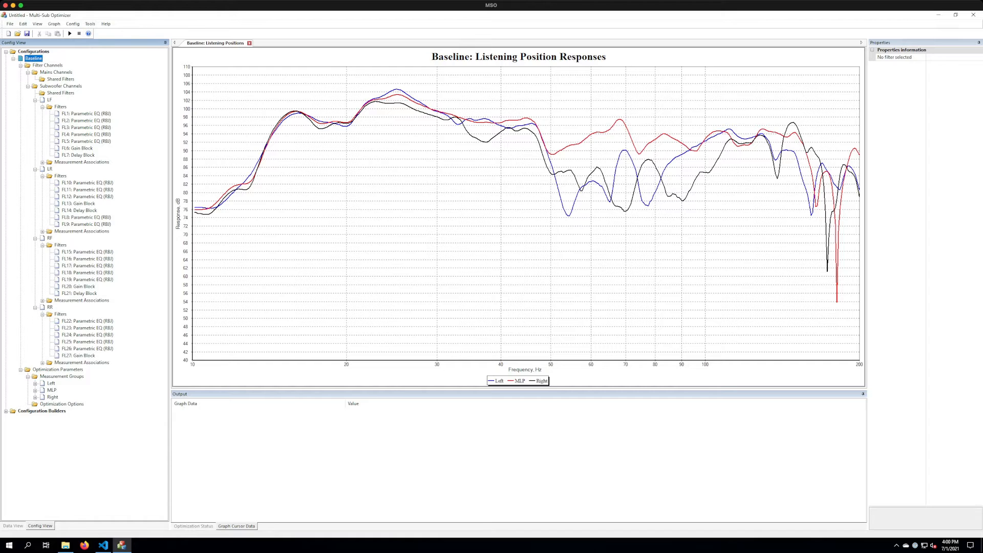
pyautogui.click(60, 86)
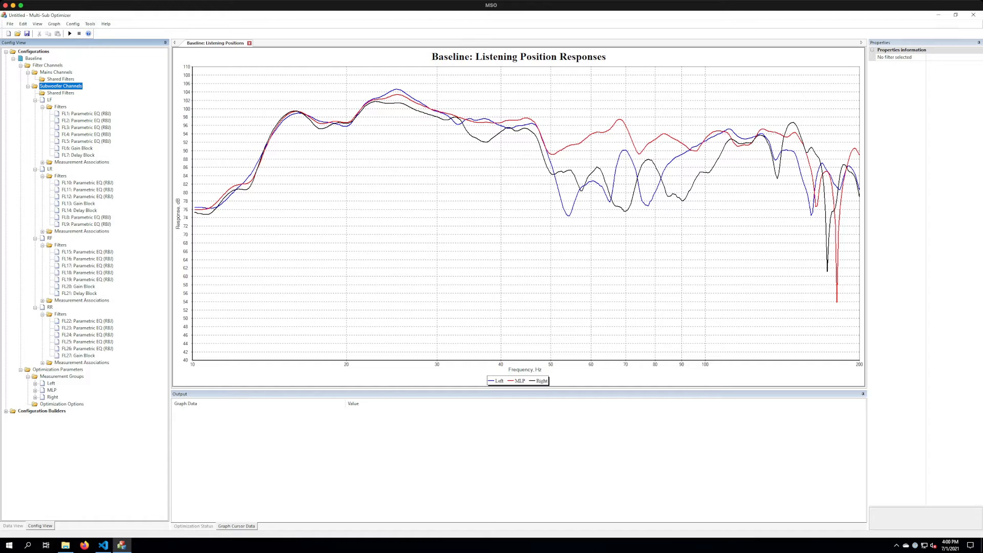
pyautogui.click(50, 100)
pyautogui.click(50, 169)
pyautogui.click(50, 238)
pyautogui.click(50, 307)
pyautogui.click(50, 100)
pyautogui.click(60, 107)
# Examine Baseline's measurement groups and the measurements summed for the Left group.
pyautogui.click(57, 370)
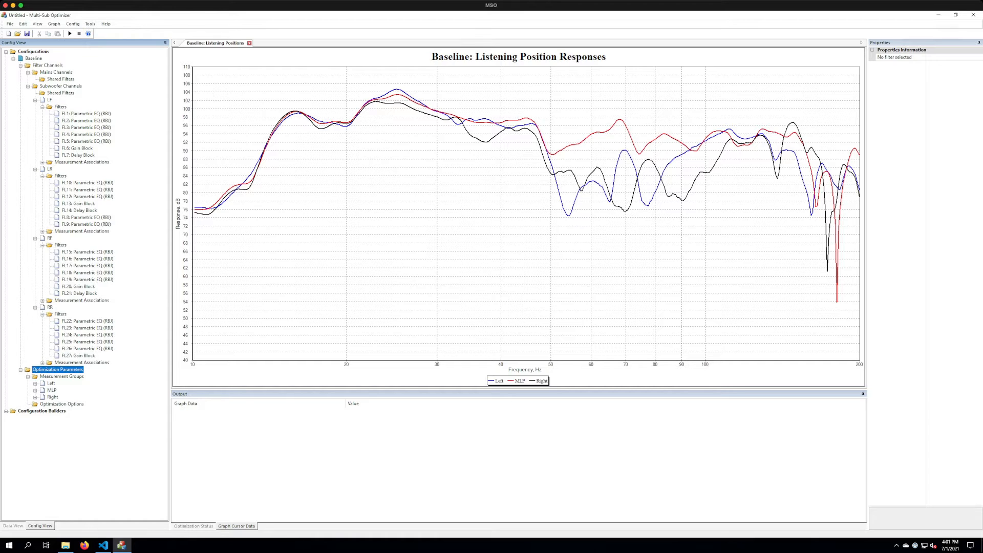
pyautogui.click(61, 376)
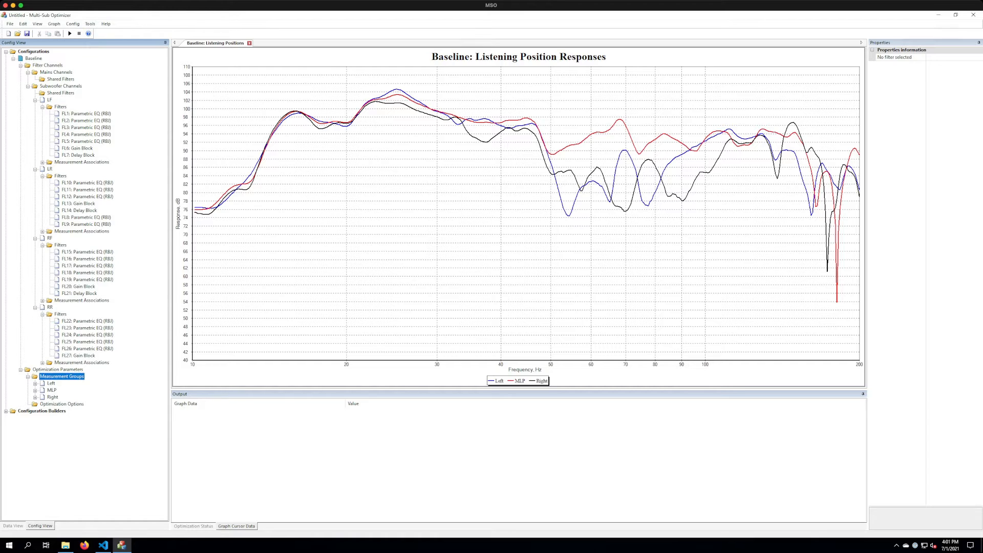
pyautogui.click(35, 384)
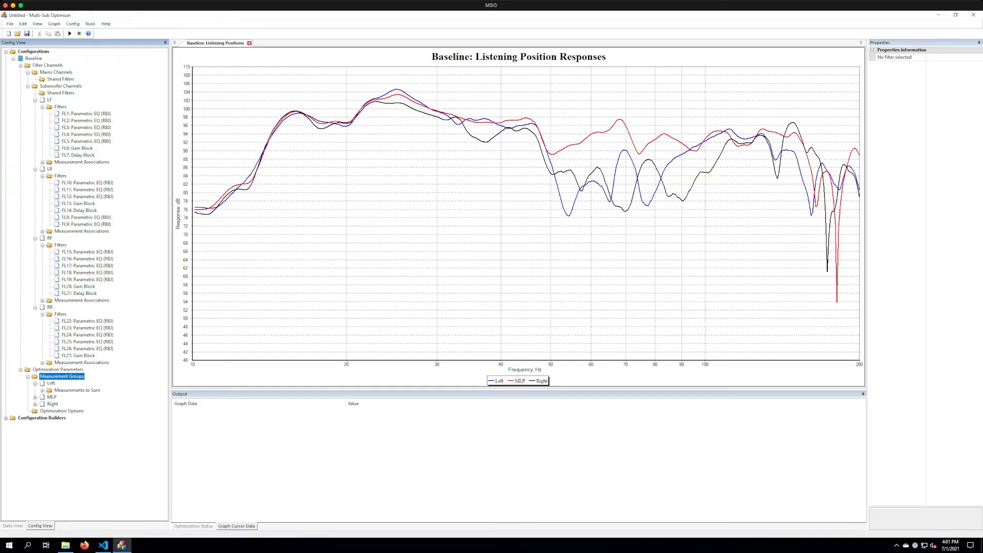
pyautogui.click(42, 390)
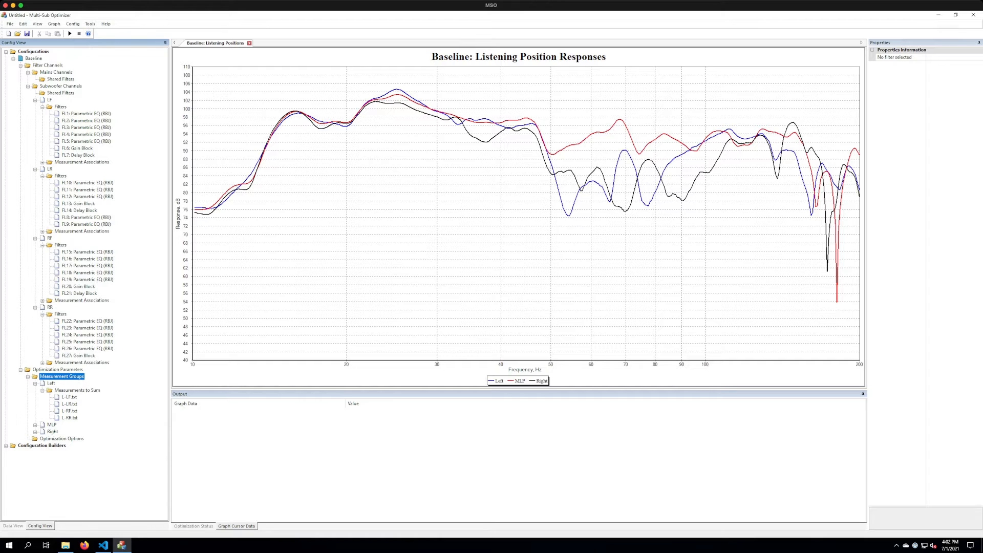
pyautogui.click(35, 384)
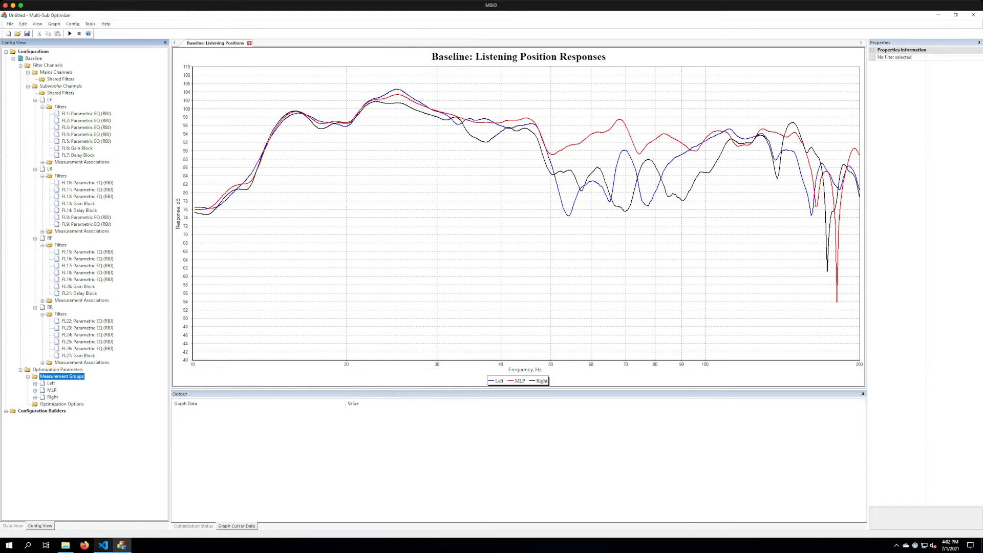
# Consult the process overview in Visual Studio Code again, close the overview.md source and its error notice, and return to Multi-Sub Optimizer.
pyautogui.click(103, 545)
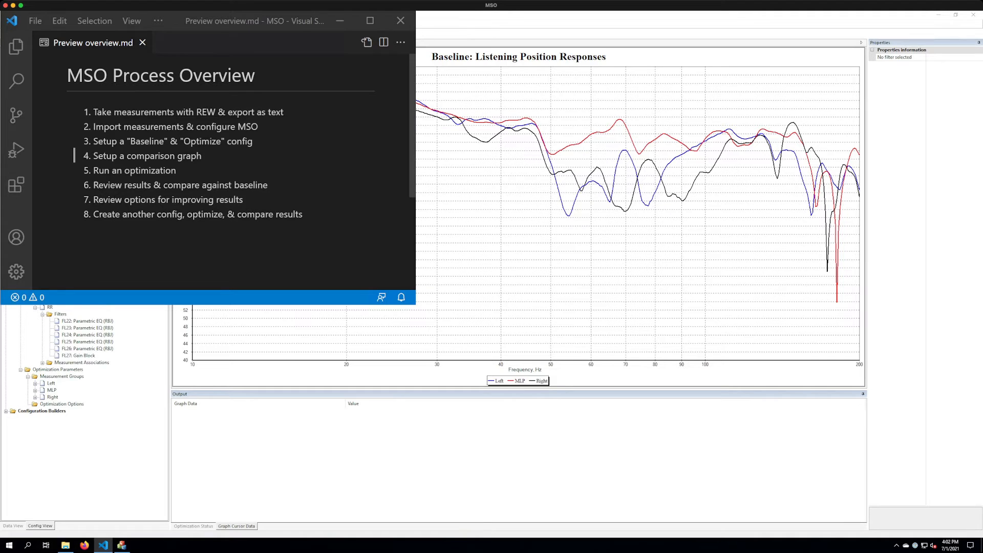
pyautogui.doubleClick(147, 141)
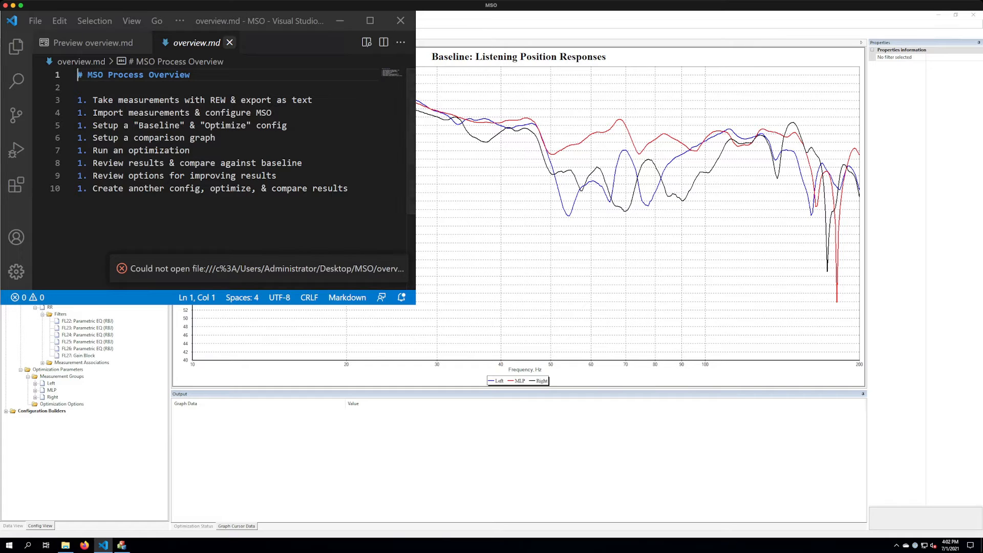
pyautogui.click(229, 43)
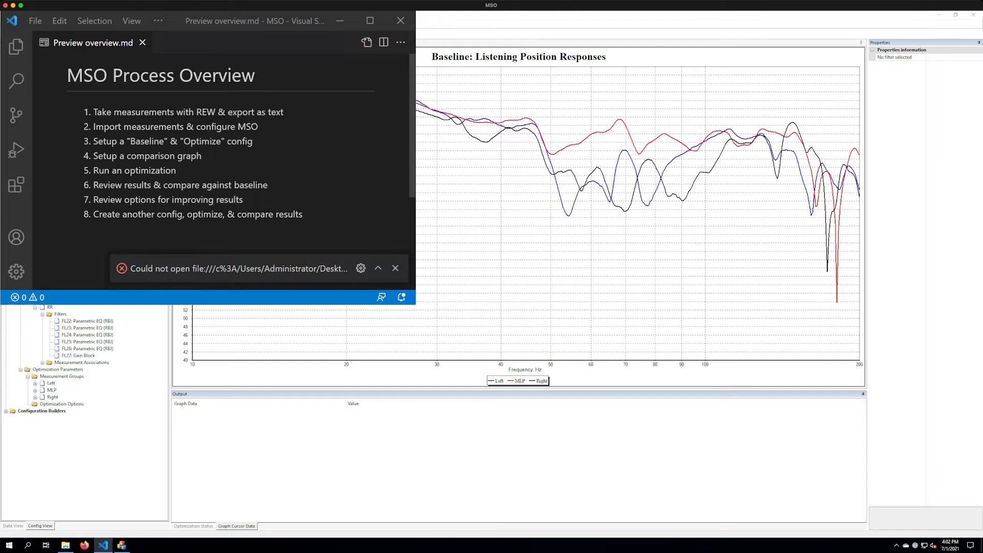
pyautogui.click(395, 268)
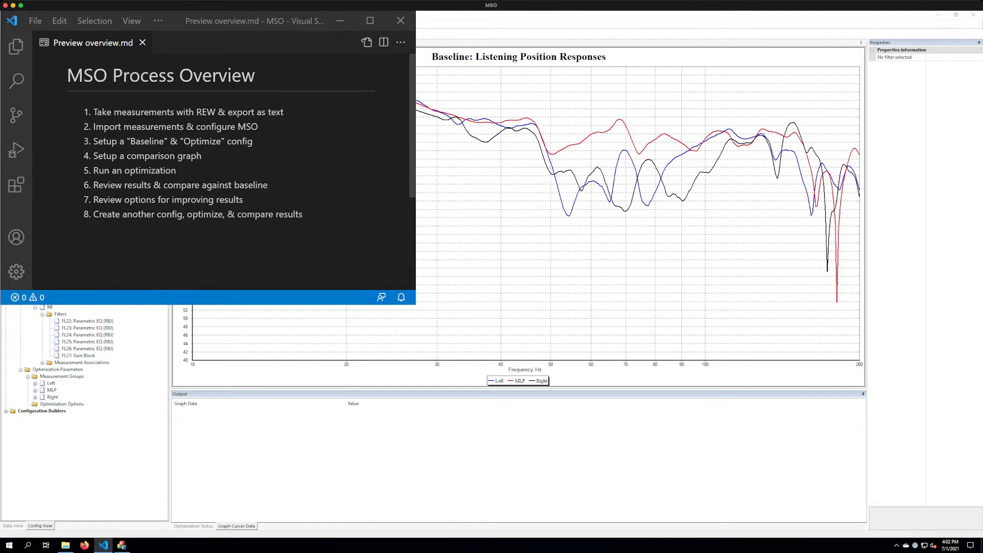
pyautogui.hotkey('alt', 'Tab')
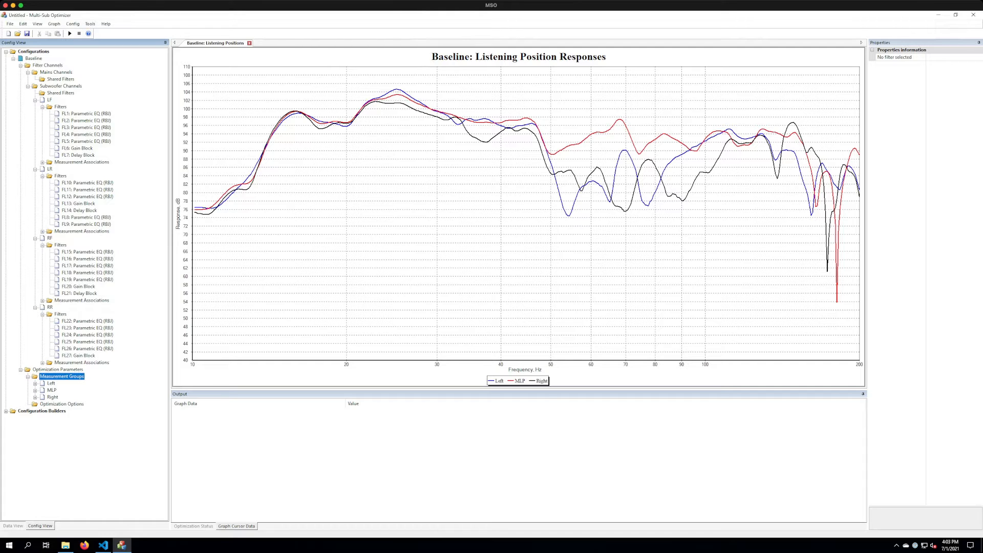
# Clone the Baseline configuration with its associated graphs as 75db-15-160-5PEQ.
pyautogui.click(13, 59)
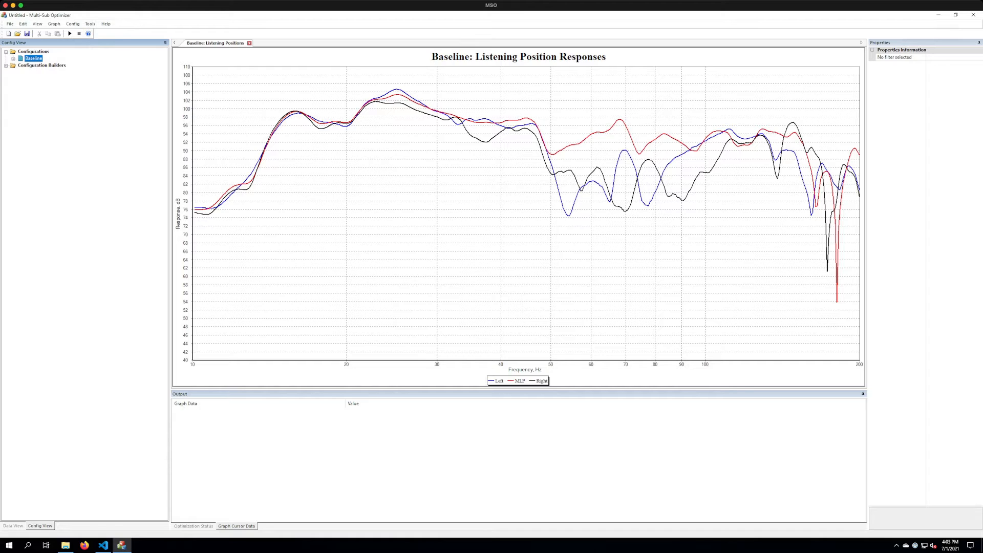
pyautogui.rightClick(34, 59)
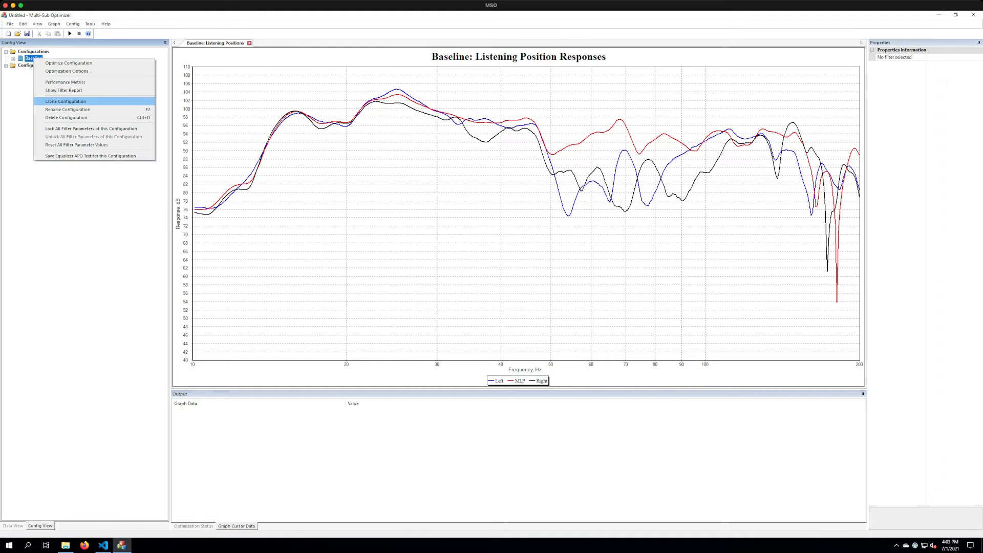
pyautogui.press('Return')
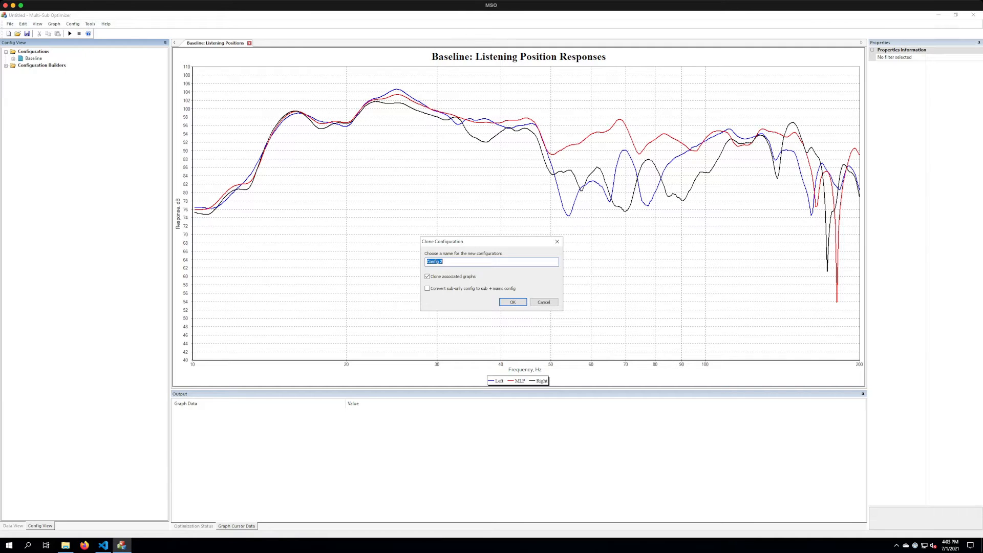
pyautogui.write('Optimization-1')
pyautogui.moveTo(454, 262); pyautogui.dragTo(426, 262)
pyautogui.write('75')
pyautogui.write('EQ')
pyautogui.press('Return')
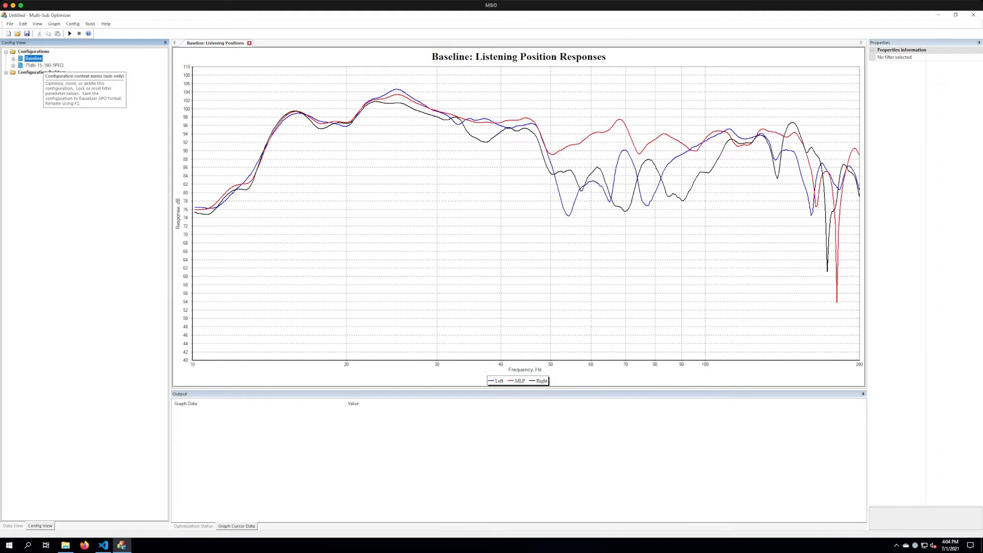
# Inspect the filter channels of the 75db-15-160-5PEQ configuration and select its copied listening positions graph.
pyautogui.click(43, 65)
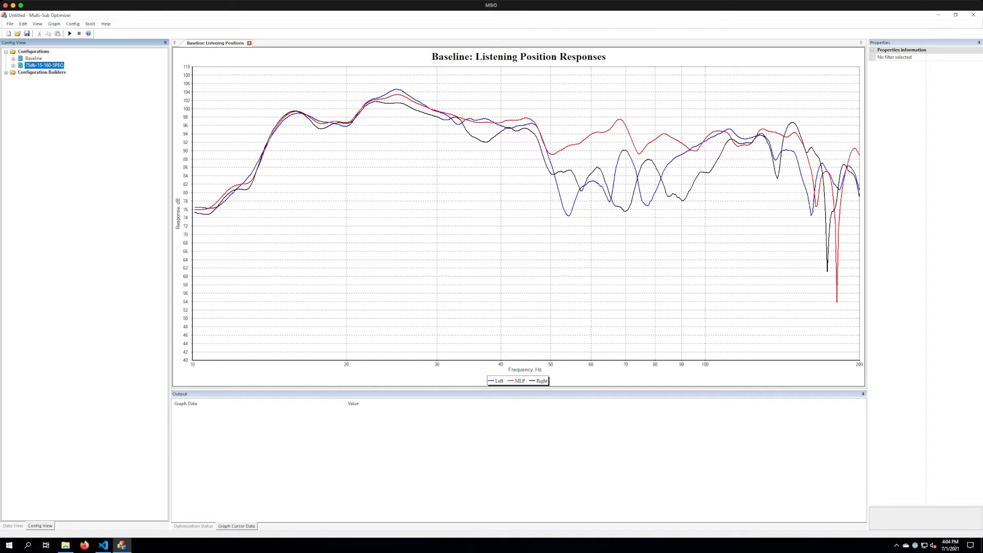
pyautogui.click(14, 65)
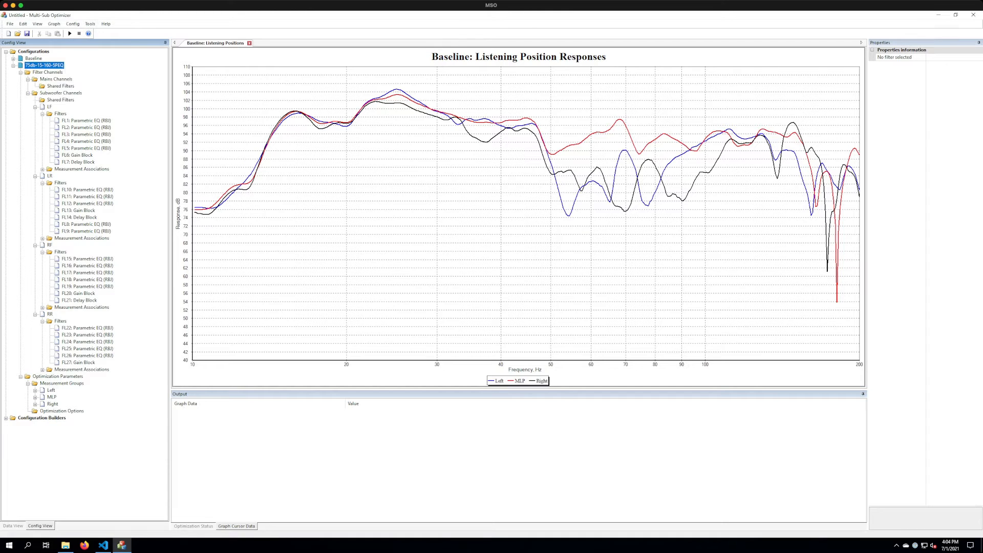
pyautogui.click(13, 526)
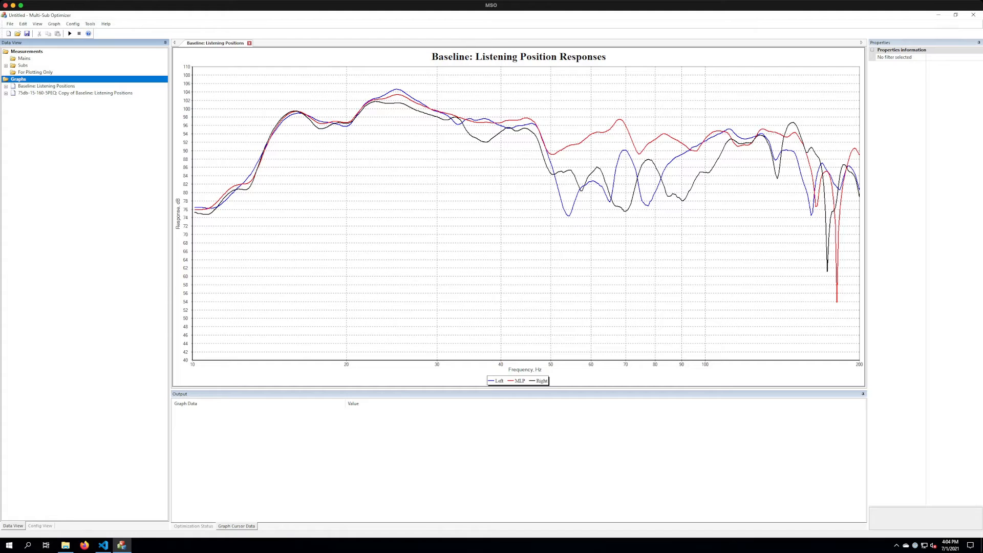
pyautogui.click(74, 93)
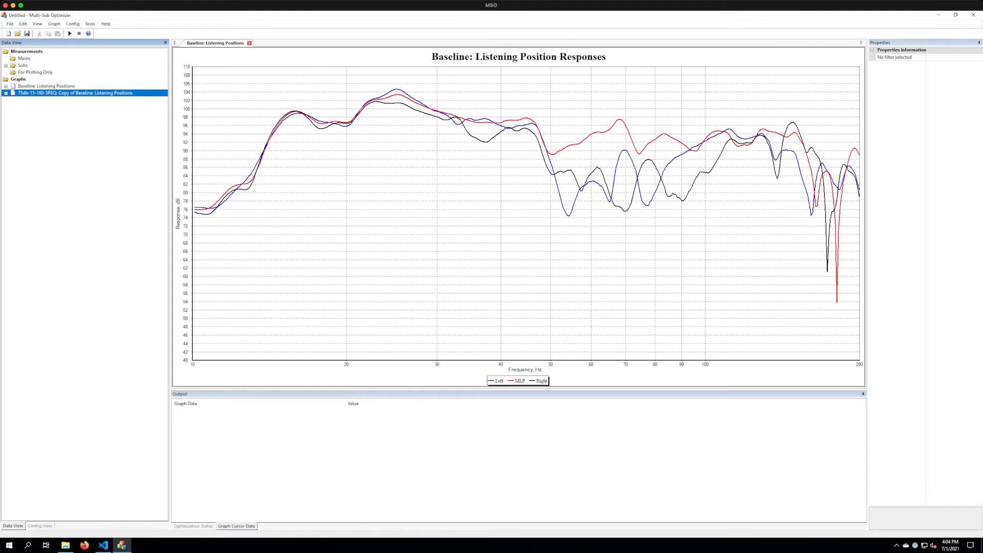
# Rename the copied graph as 75db-15-160-5PEQ: Listening Positions by removing "Copy of Baseline" from its name.
pyautogui.rightClick(53, 93)
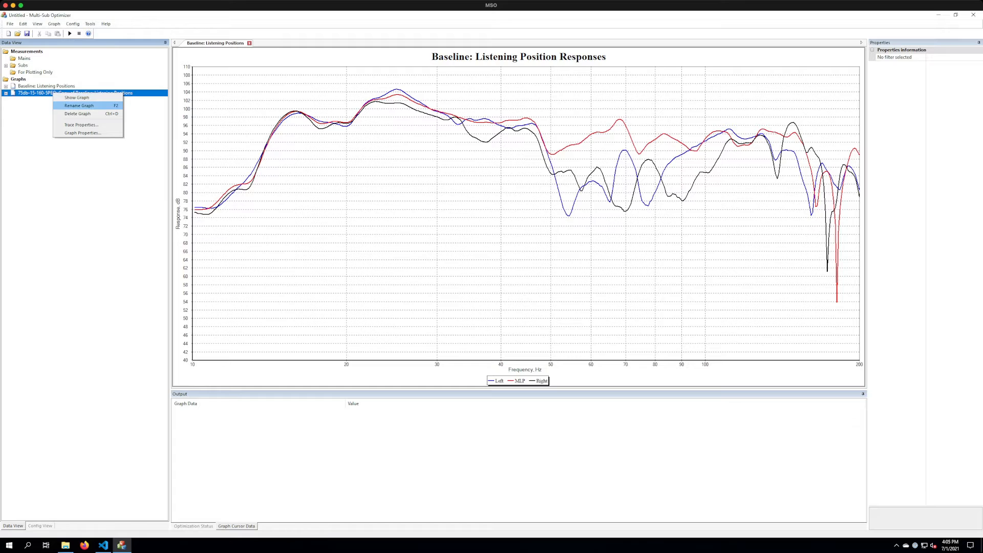
pyautogui.click(79, 105)
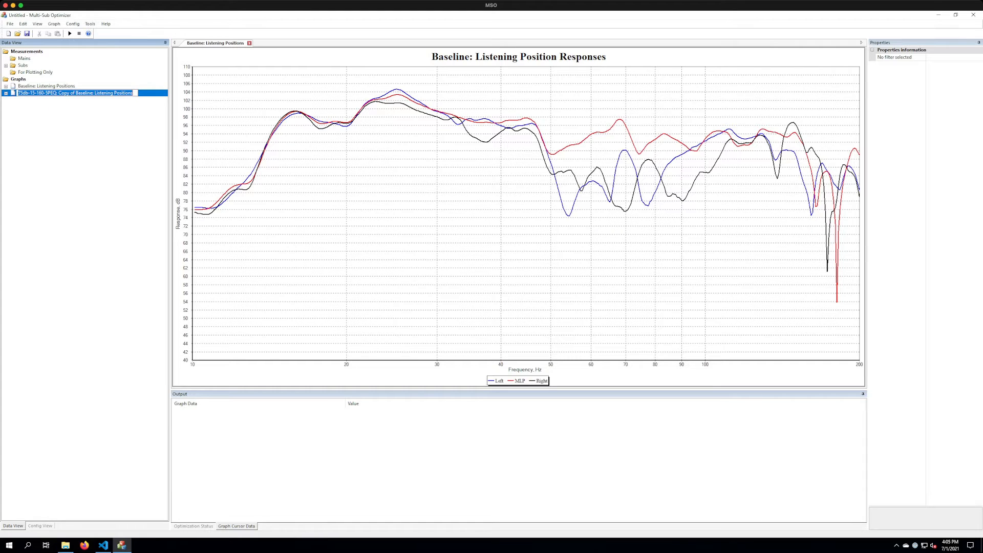
pyautogui.click(59, 93)
pyautogui.moveTo(58, 93); pyautogui.dragTo(93, 93)
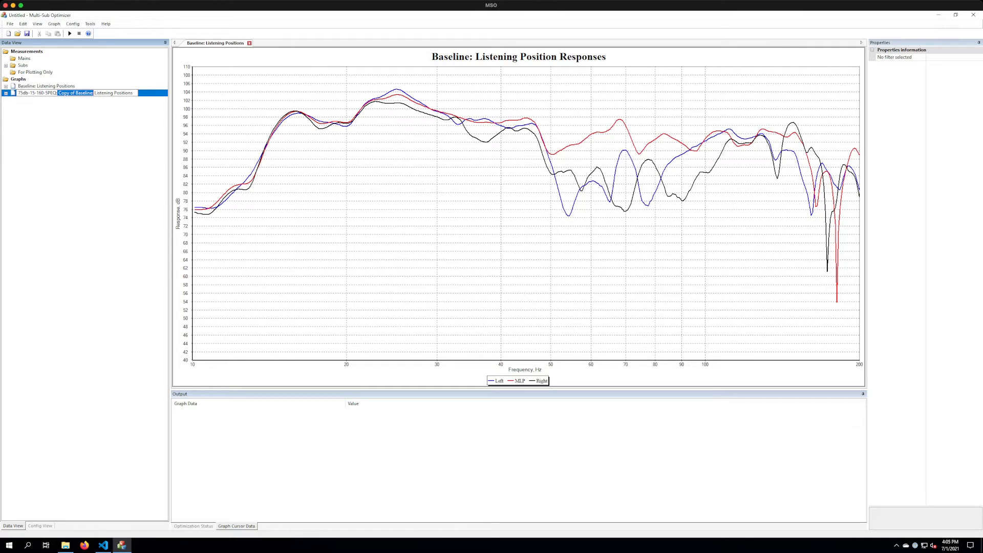
pyautogui.press('BackSpace')
pyautogui.press('Return')
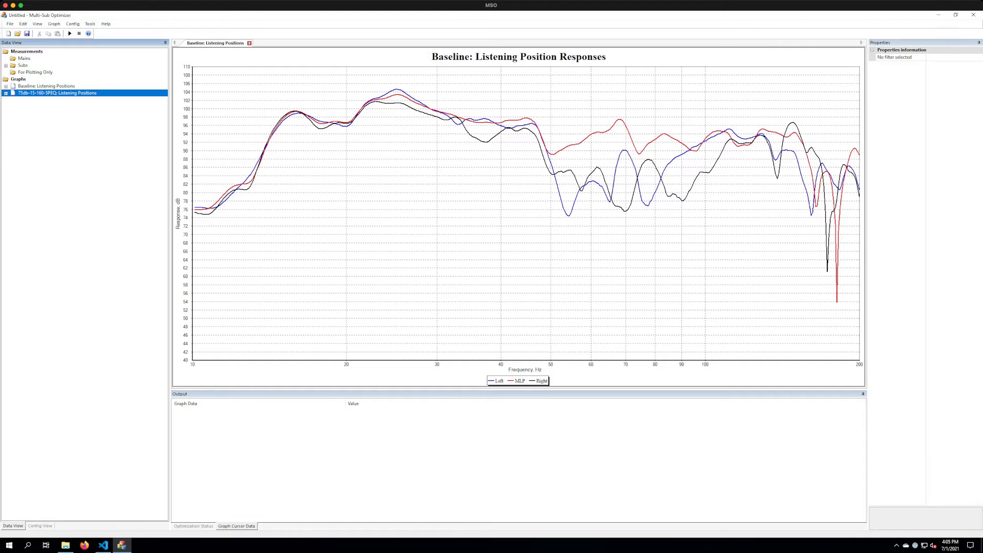
# Change the 75db-15-160-5PEQ graph's title to "75db-15-160-5PEQ: Listening Position Responses" and apply it.
pyautogui.rightClick(70, 93)
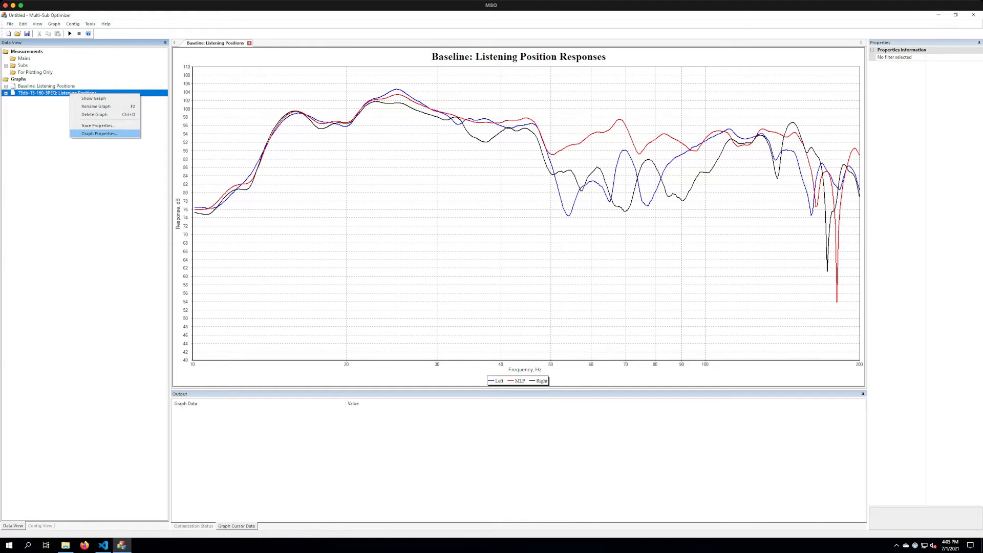
pyautogui.click(100, 133)
pyautogui.doubleClick(496, 226)
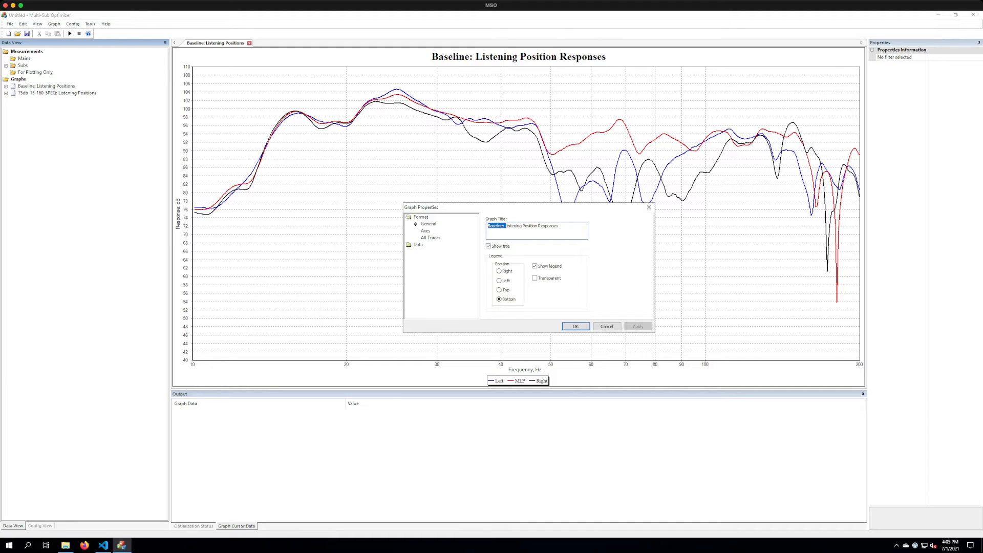
pyautogui.write('75db-15-160-5PEQ:')
pyautogui.click(638, 327)
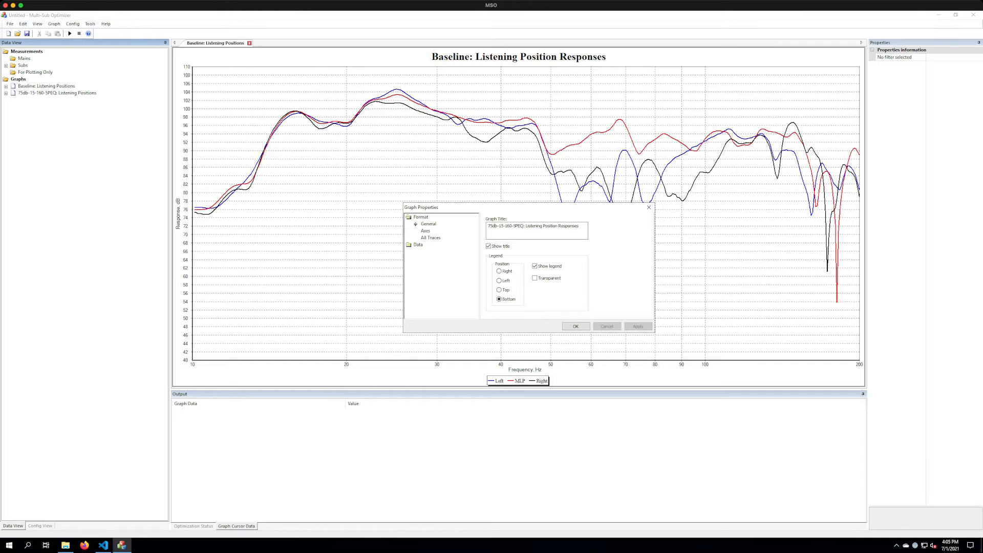
# Check which configuration's measurement groups are plotted as traces in the 75db-15-160-5PEQ graph, and close its properties.
pyautogui.click(418, 245)
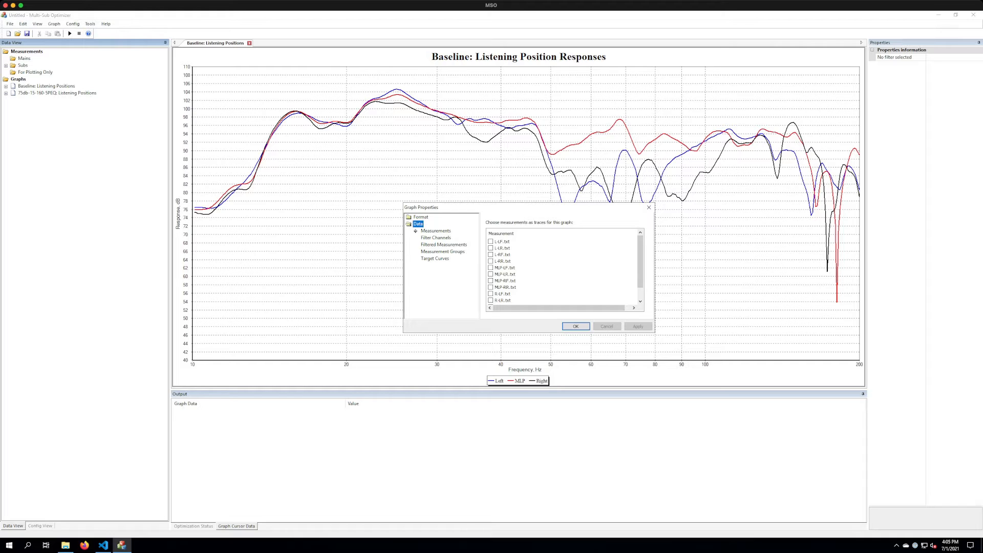
pyautogui.click(416, 251)
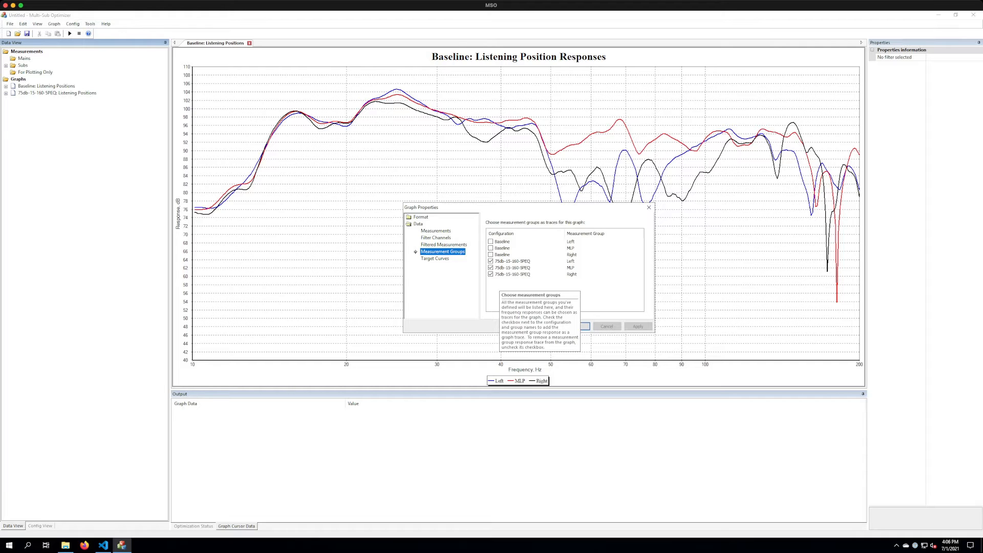
pyautogui.click(576, 326)
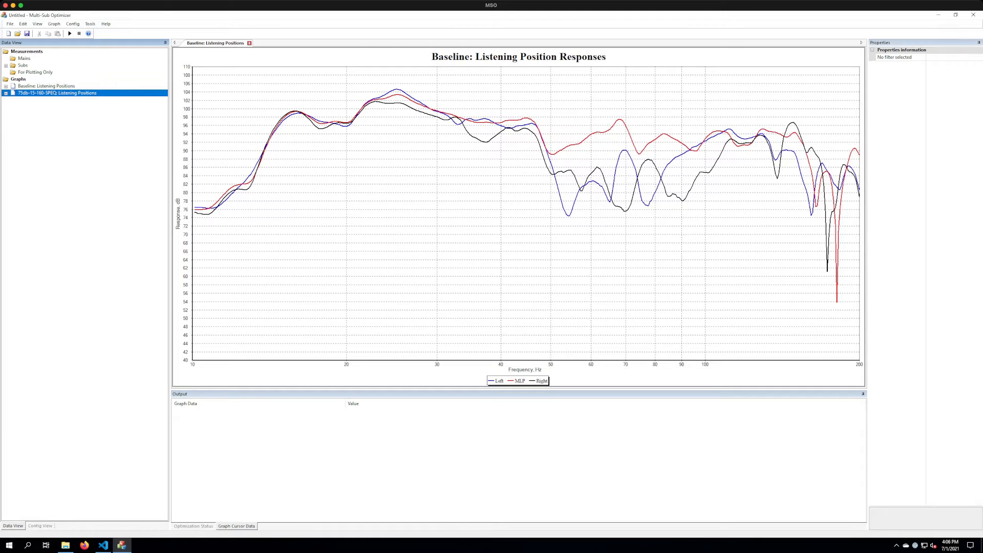
# Show the 75db-15-160-5PEQ listening positions graph and compare it repeatedly with the Baseline graph.
pyautogui.rightClick(54, 92)
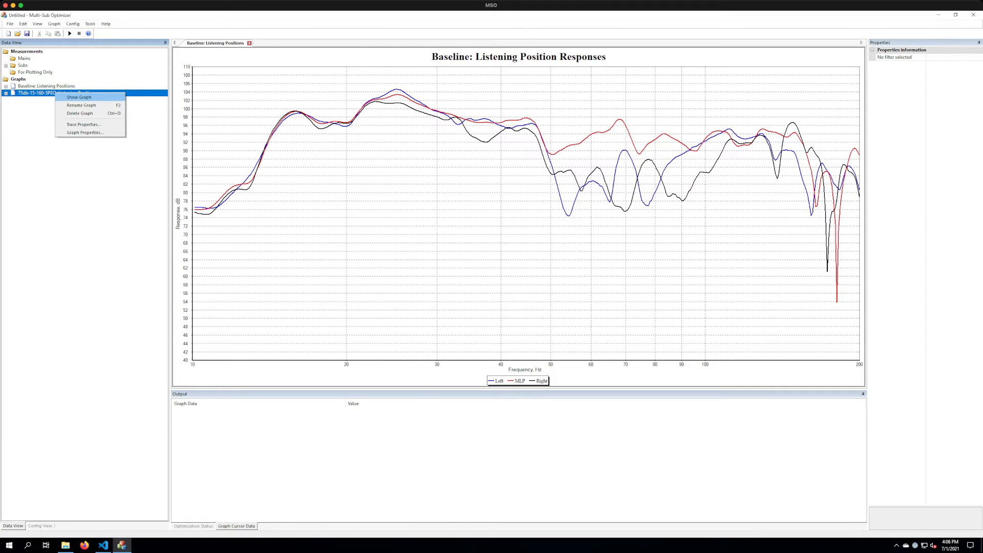
pyautogui.click(79, 96)
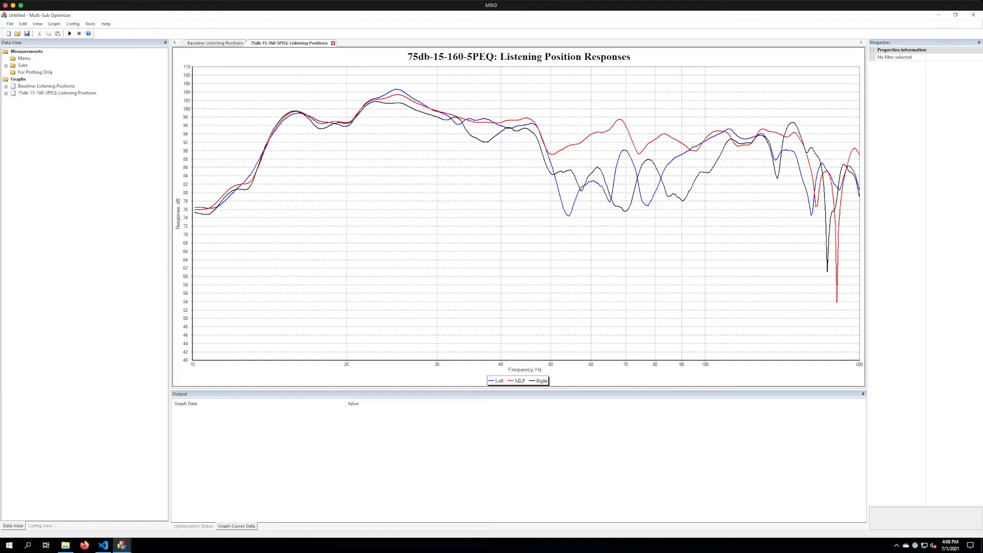
pyautogui.click(215, 43)
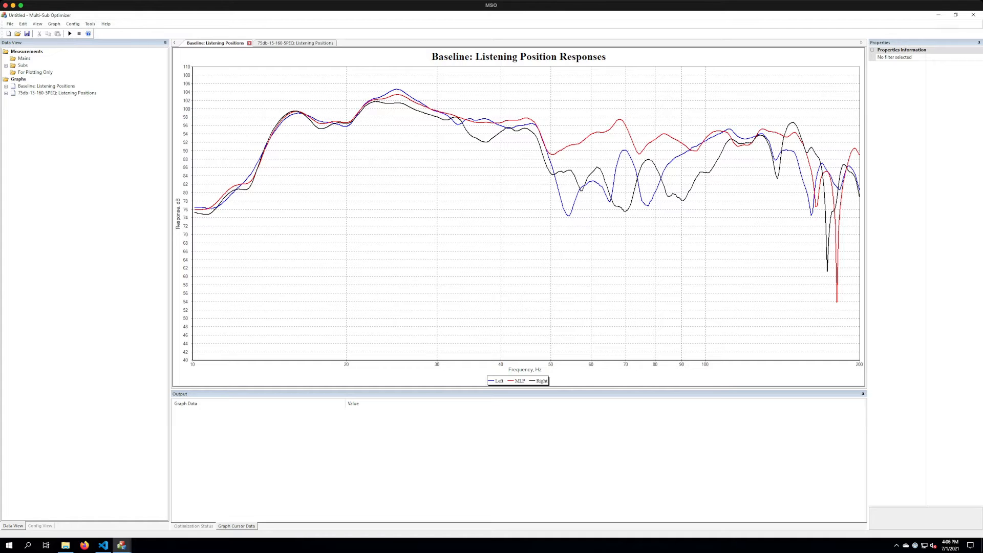
pyautogui.click(295, 43)
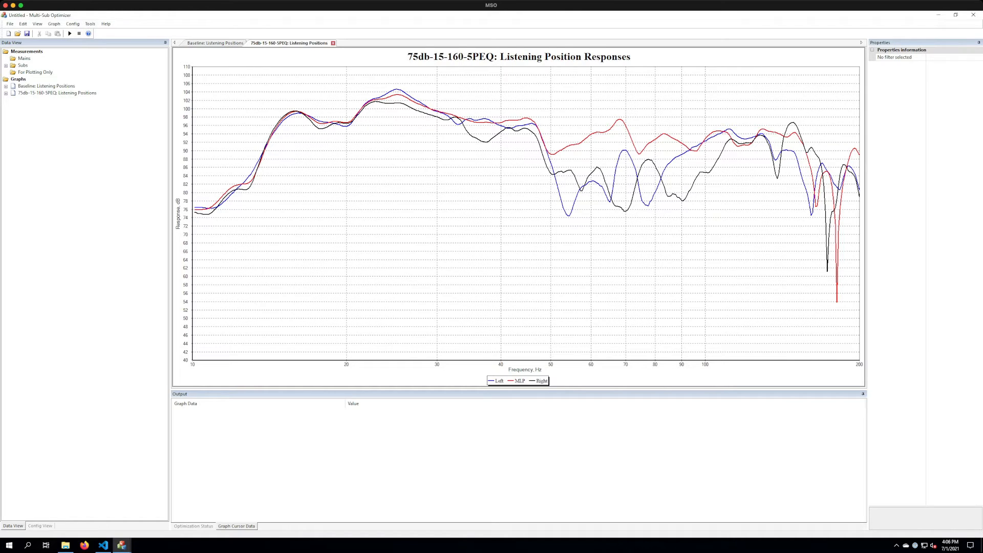
pyautogui.click(215, 43)
pyautogui.click(295, 43)
pyautogui.click(215, 43)
pyautogui.click(295, 43)
pyautogui.click(215, 43)
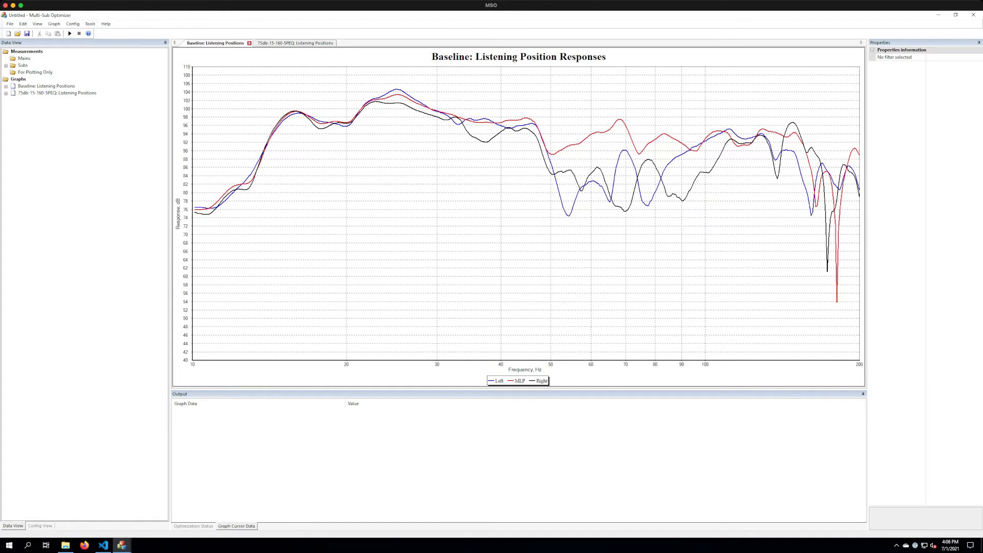
# Create a new graph with the Left, MLP and Right measurement groups of both Baseline and 75db-15-160-5PEQ as traces.
pyautogui.click(57, 93)
pyautogui.click(19, 79)
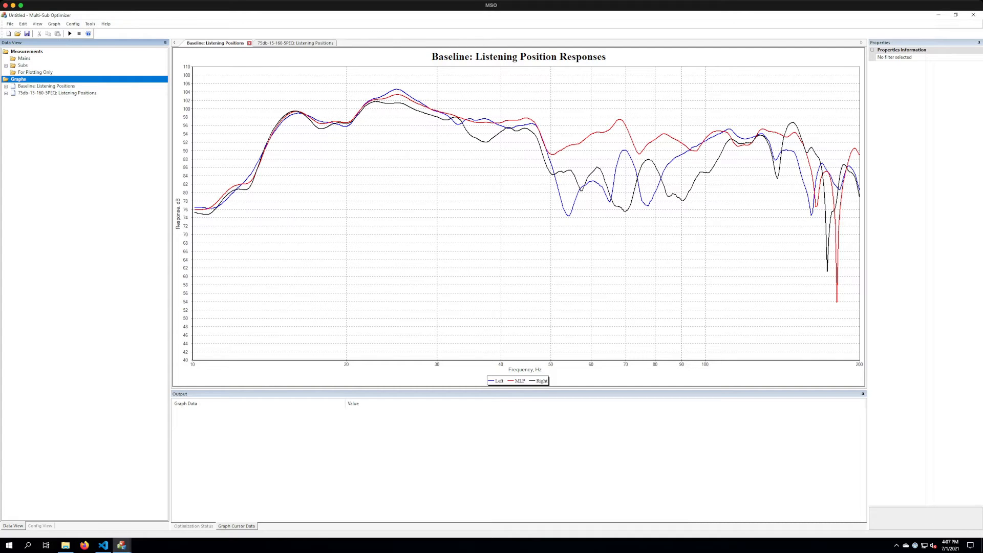
pyautogui.rightClick(21, 79)
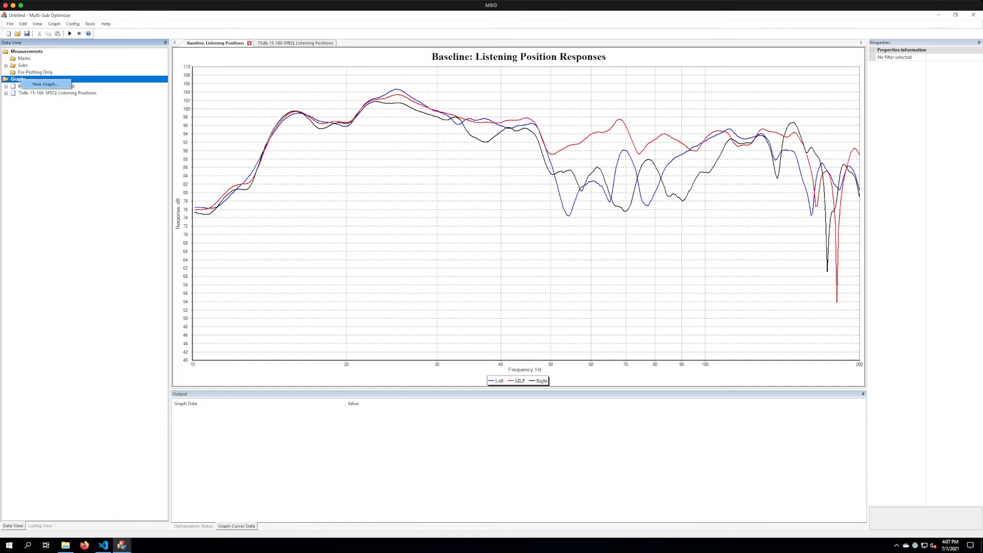
pyautogui.click(45, 84)
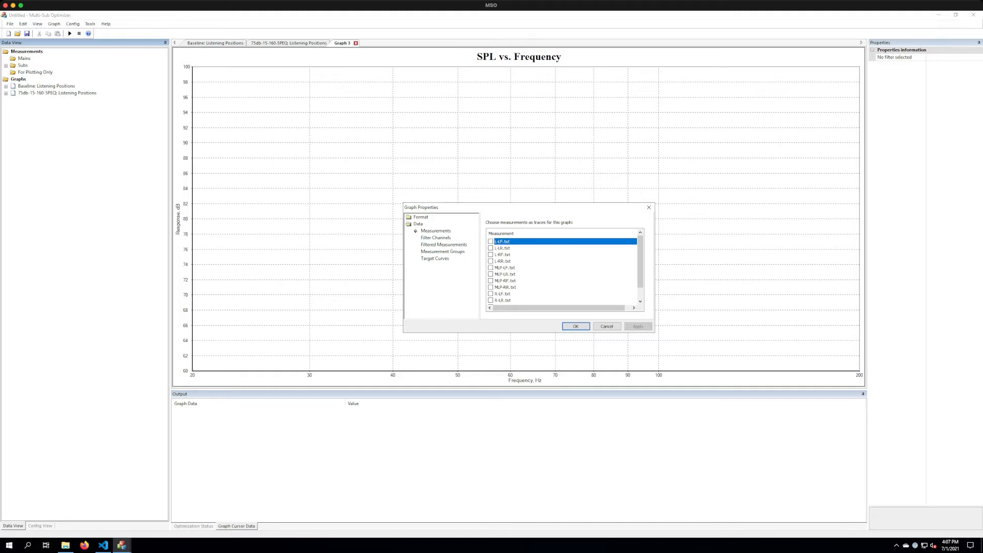
pyautogui.click(443, 251)
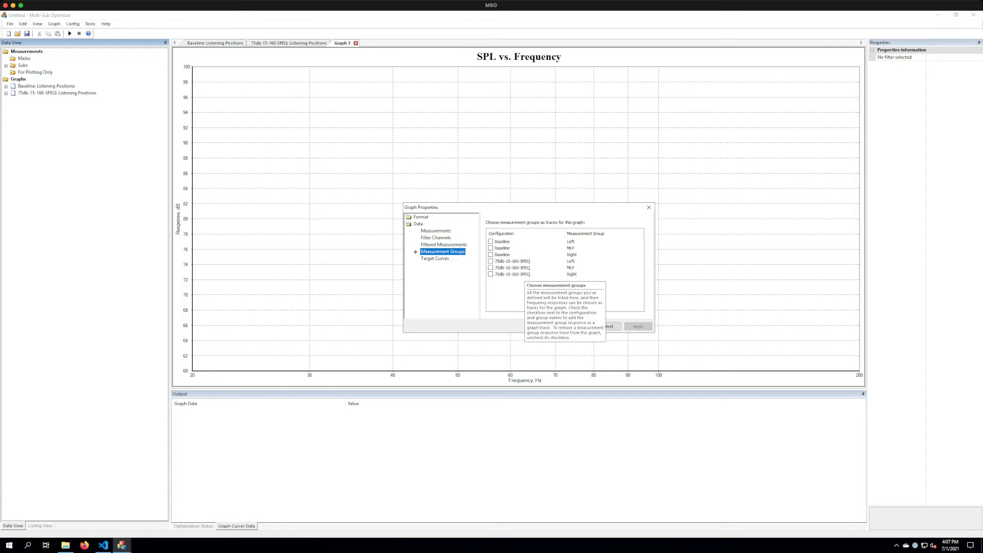
pyautogui.click(491, 241)
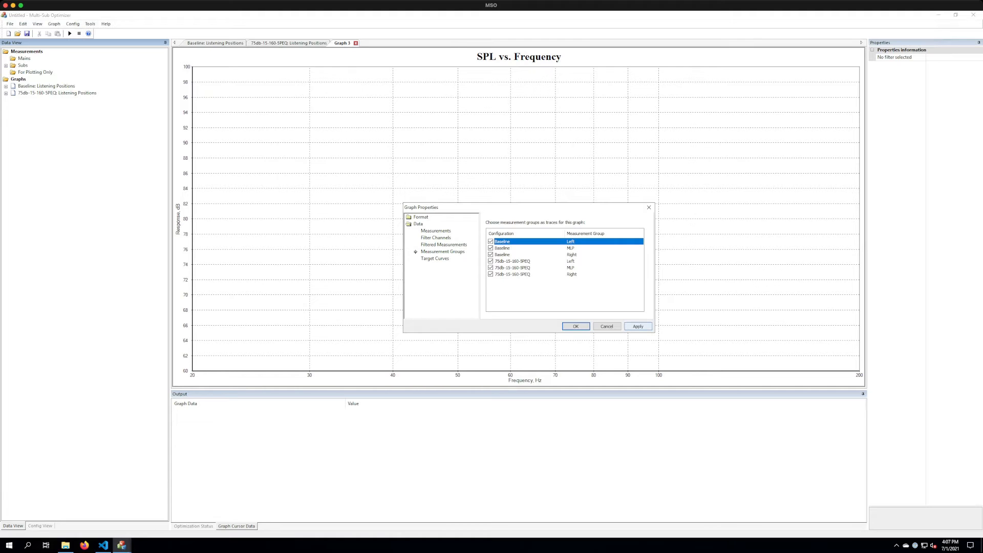
pyautogui.click(638, 326)
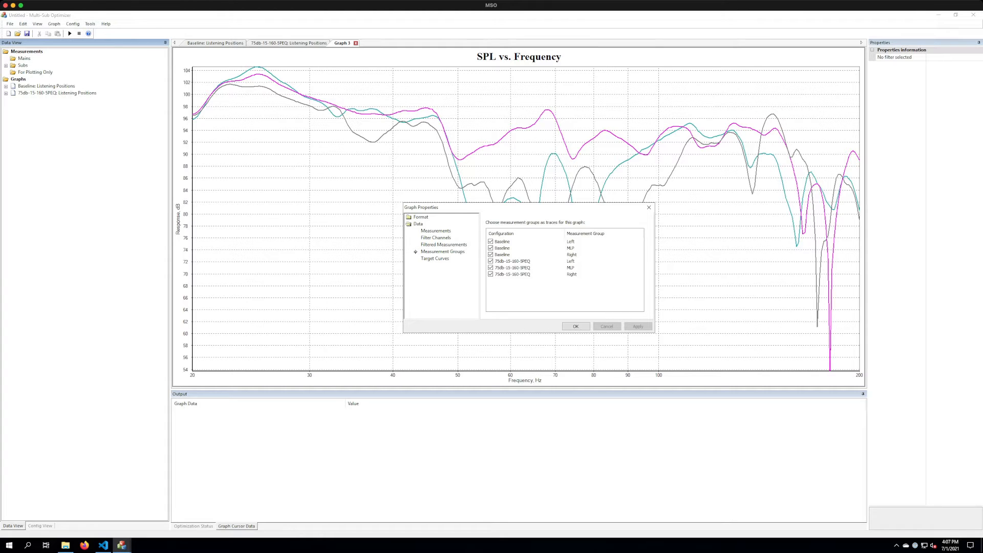
# Title the new graph "Before and After" and enable its legend.
pyautogui.click(420, 217)
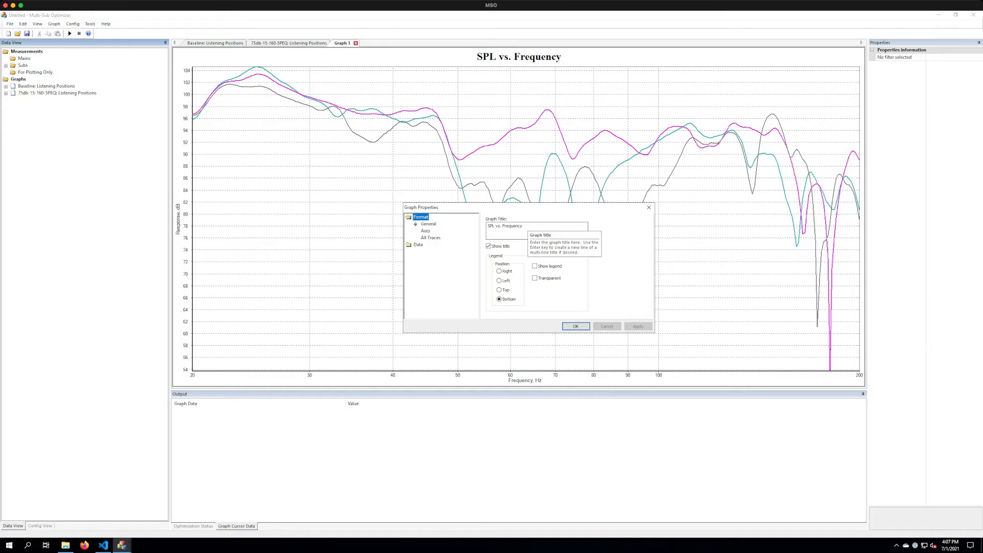
pyautogui.moveTo(527, 226); pyautogui.dragTo(487, 225)
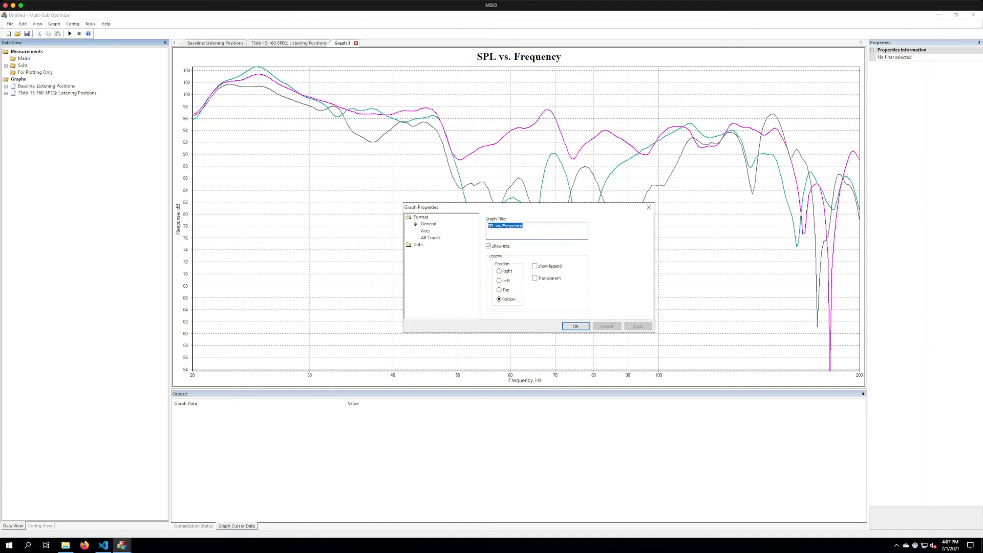
pyautogui.write('Before and After')
pyautogui.click(638, 326)
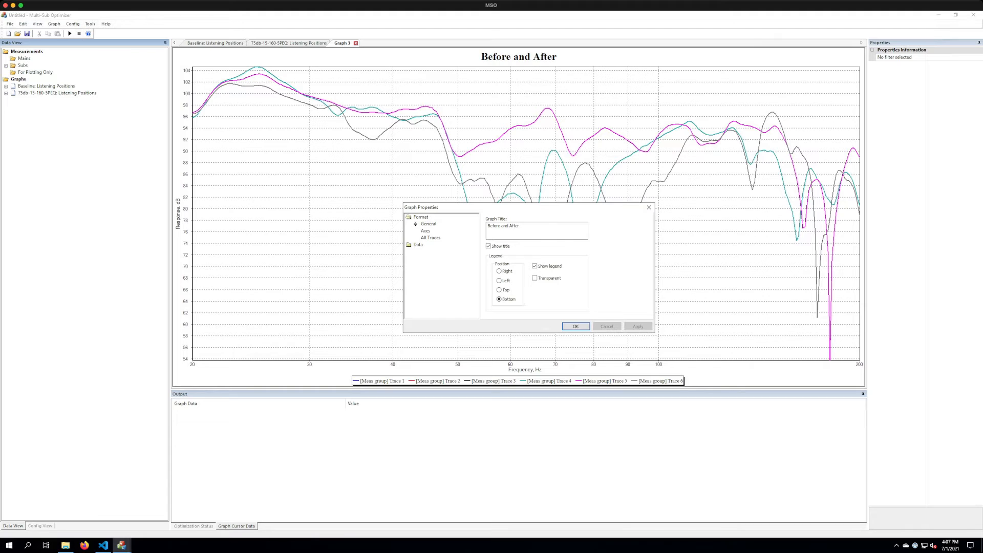
# Set the minimum x-axis limit of the Before and After graph to 10.
pyautogui.click(425, 231)
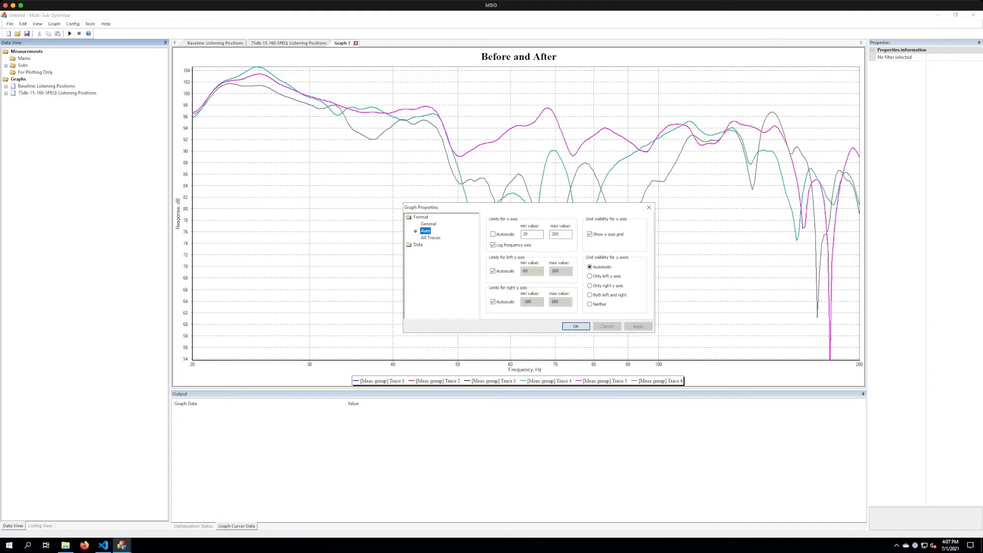
pyautogui.doubleClick(526, 233)
pyautogui.write('15')
pyautogui.press('Tab')
pyautogui.click(529, 234)
pyautogui.press('Return')
# Turn off autoscale for the left y axis, set its limits to 40 and 110, and accept the graph properties.
pyautogui.click(494, 271)
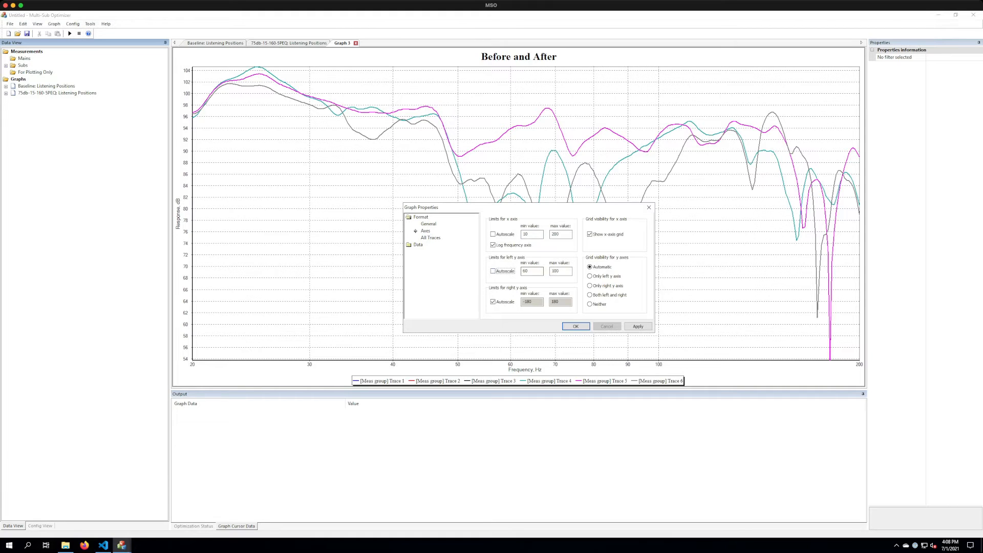
pyautogui.doubleClick(526, 271)
pyautogui.write('40')
pyautogui.press('Tab')
pyautogui.write('110')
pyautogui.click(637, 326)
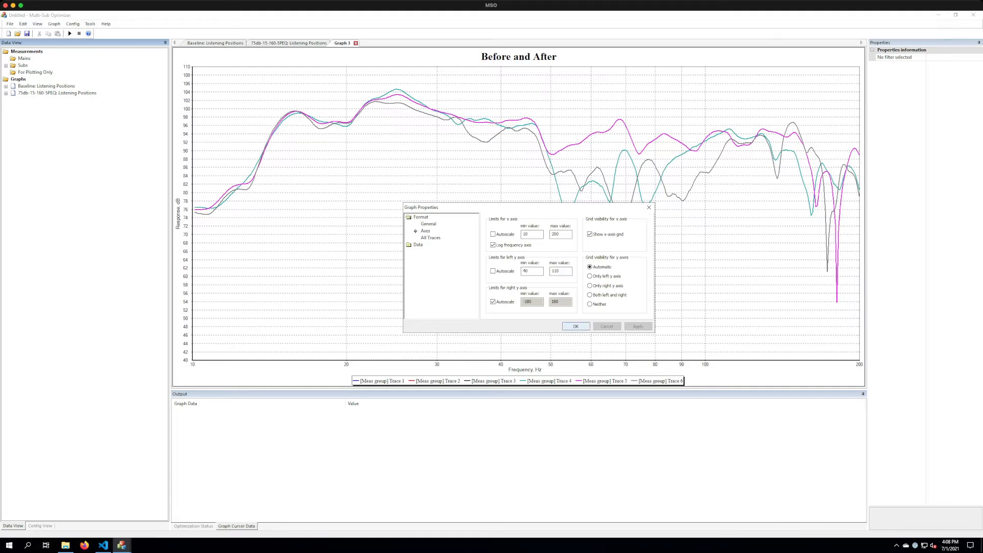
pyautogui.click(576, 327)
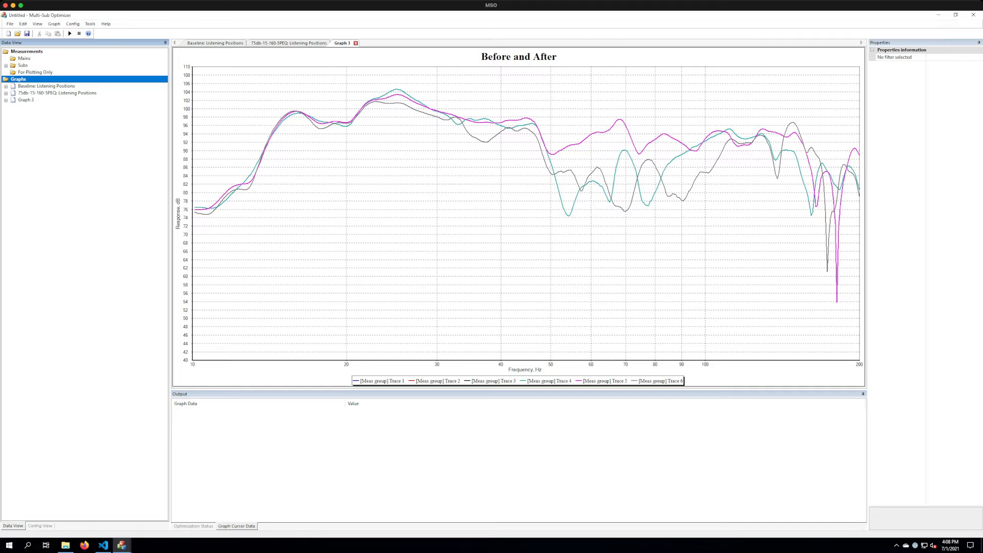
# Rename the new comparison graph as Before-and-After.
pyautogui.click(26, 99)
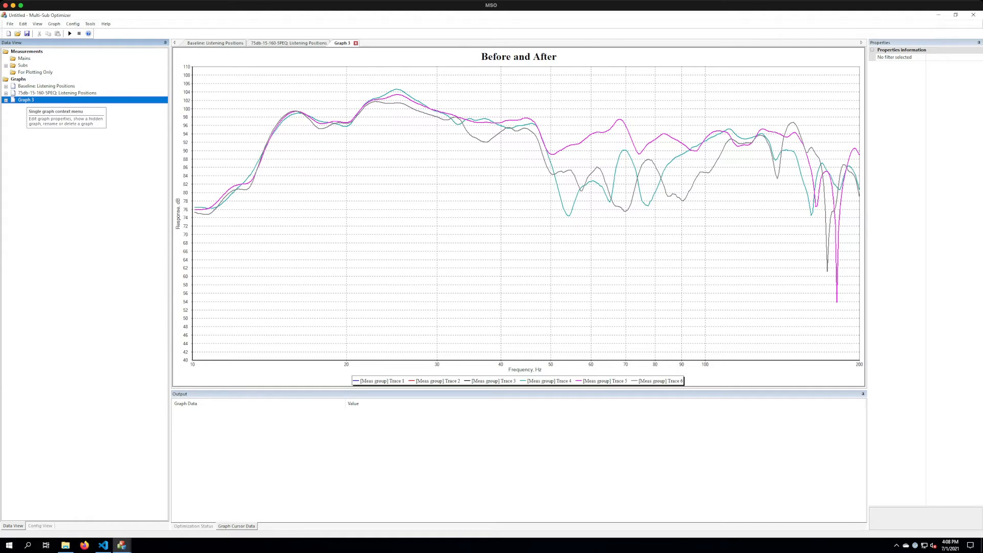
pyautogui.rightClick(27, 100)
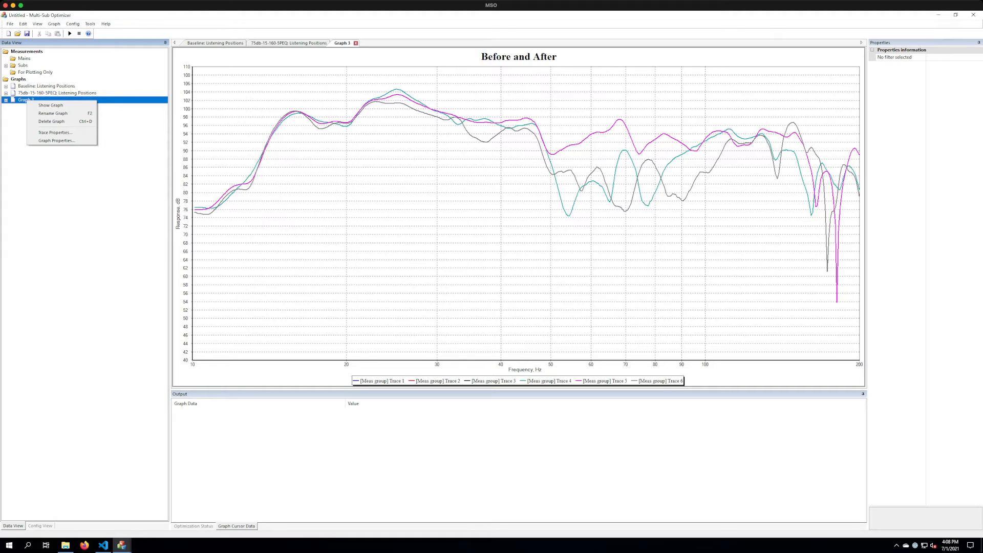
pyautogui.click(53, 113)
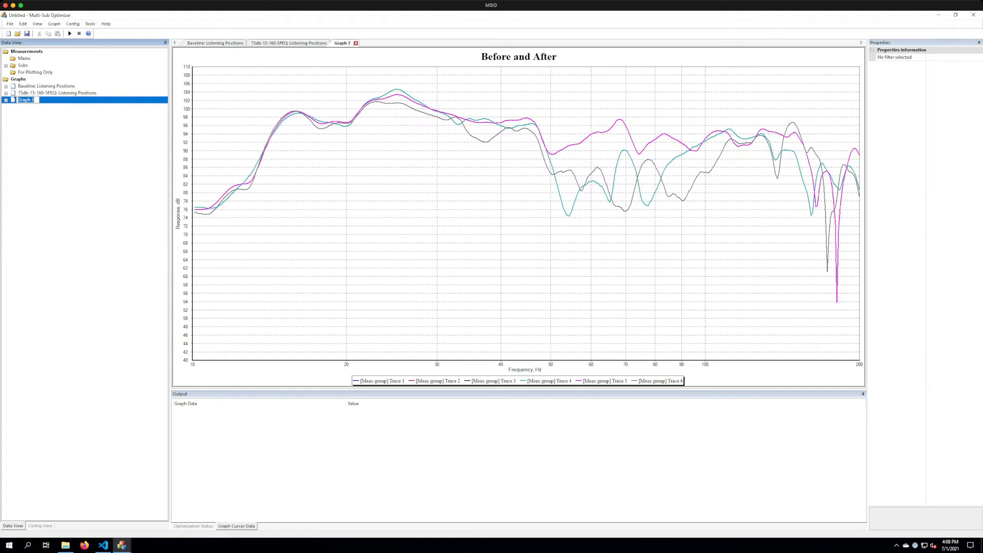
pyautogui.write('Before-and-After')
pyautogui.press('Return')
# Check the source configuration and group of Before-and-After's first trace, and rename that trace "Base: Left".
pyautogui.click(6, 100)
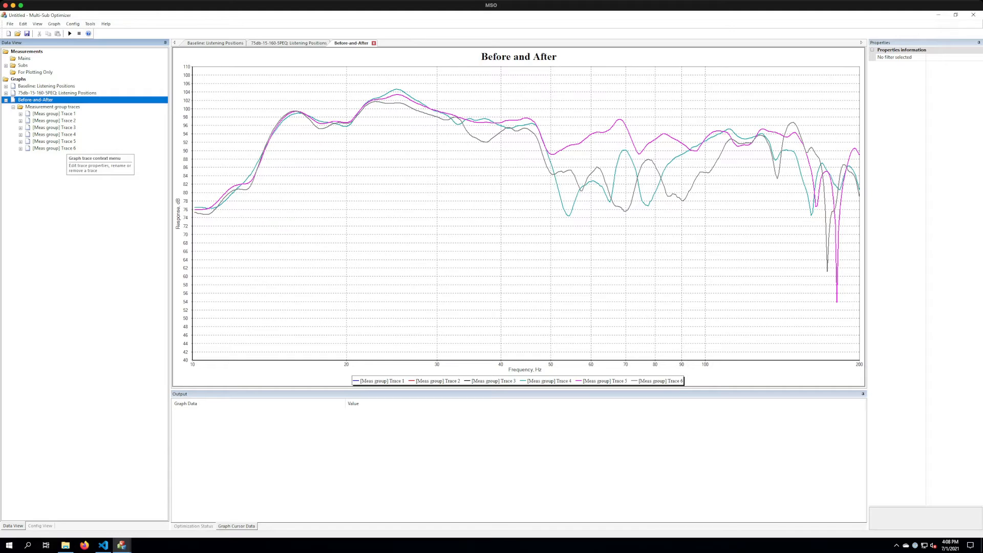
pyautogui.click(21, 113)
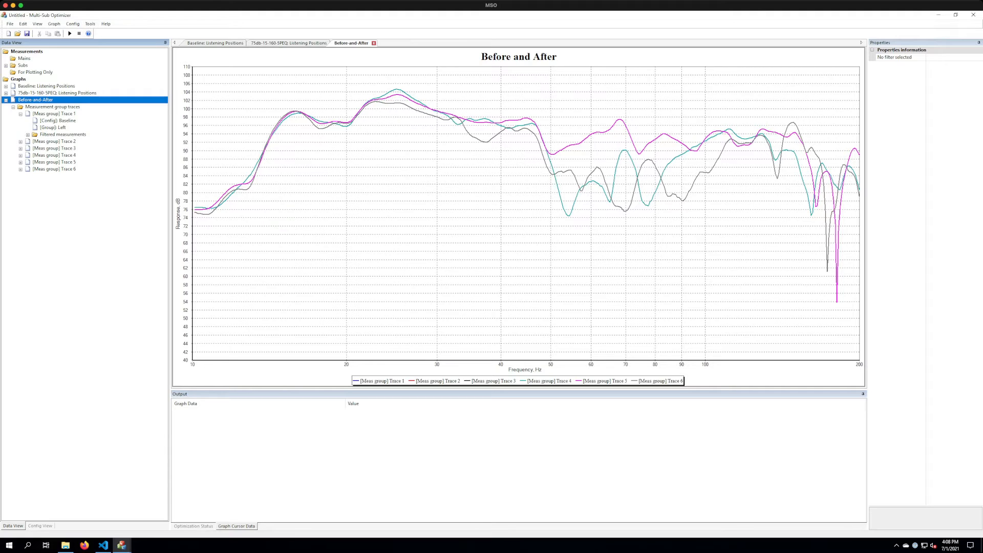
pyautogui.click(53, 114)
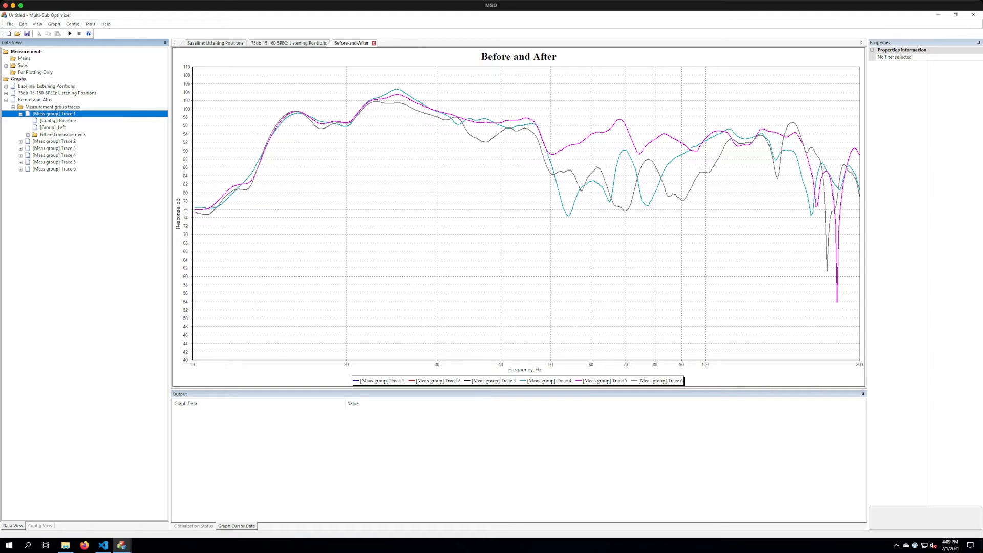
pyautogui.rightClick(63, 114)
pyautogui.click(89, 118)
pyautogui.write('Ba')
pyautogui.write('selin')
pyautogui.write(': Left')
pyautogui.press('Return')
# Check the source configuration and group of Before-and-After's second trace, and rename that trace "Base: MLP".
pyautogui.click(20, 141)
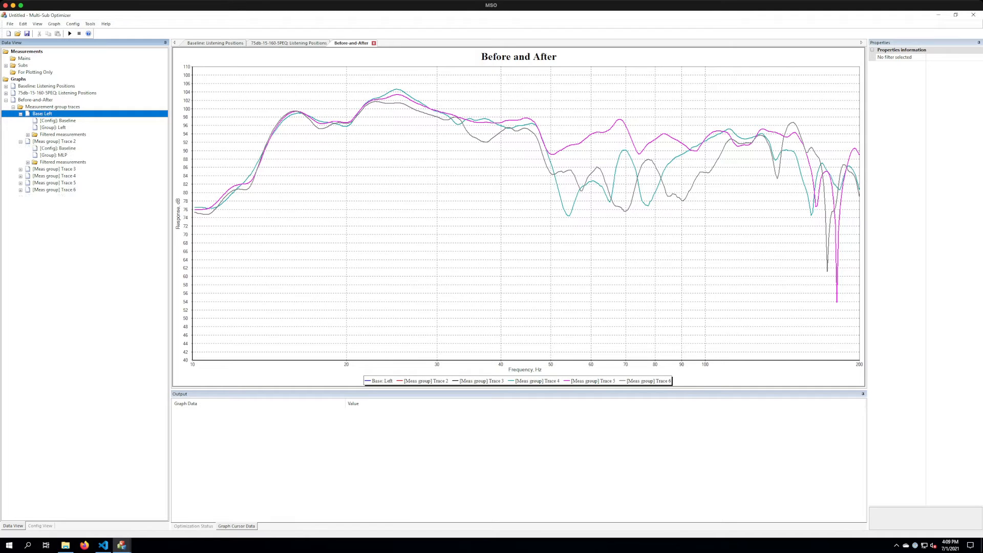
pyautogui.click(52, 142)
pyautogui.rightClick(52, 142)
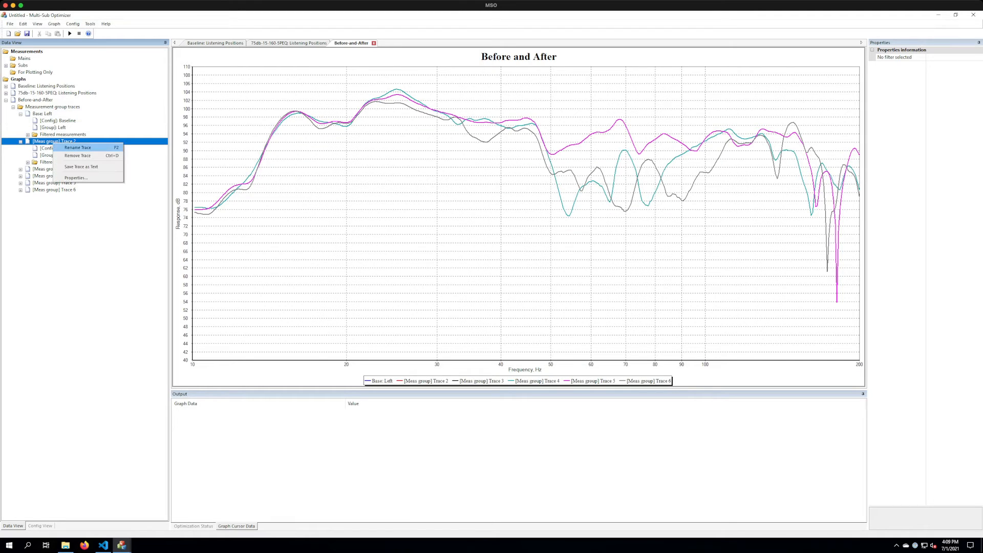
pyautogui.click(74, 148)
pyautogui.write('Base')
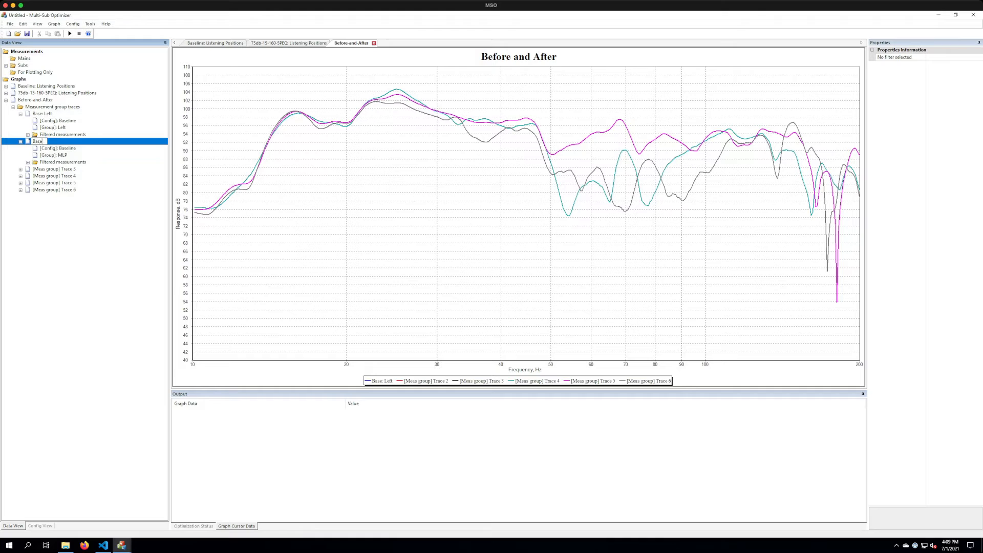
pyautogui.write(': MLP')
pyautogui.press('Return')
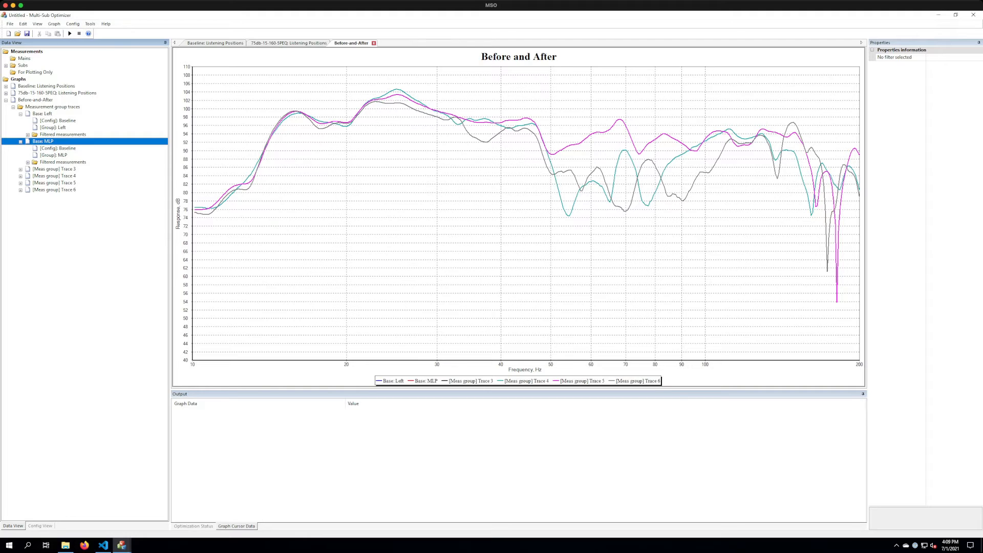
# Check the configuration and group behind Before-and-After's third trace, and rename that trace "Base: Right".
pyautogui.click(20, 169)
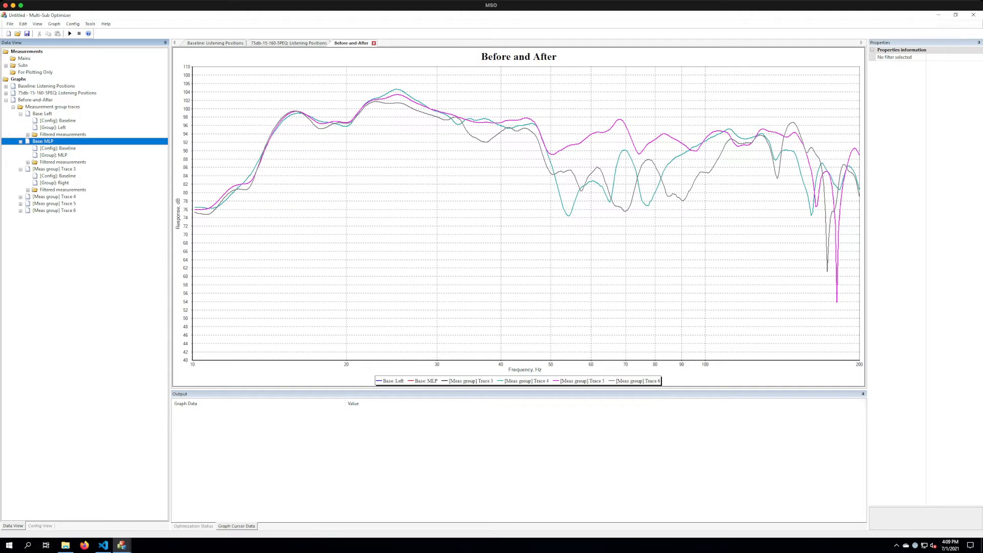
pyautogui.click(20, 169)
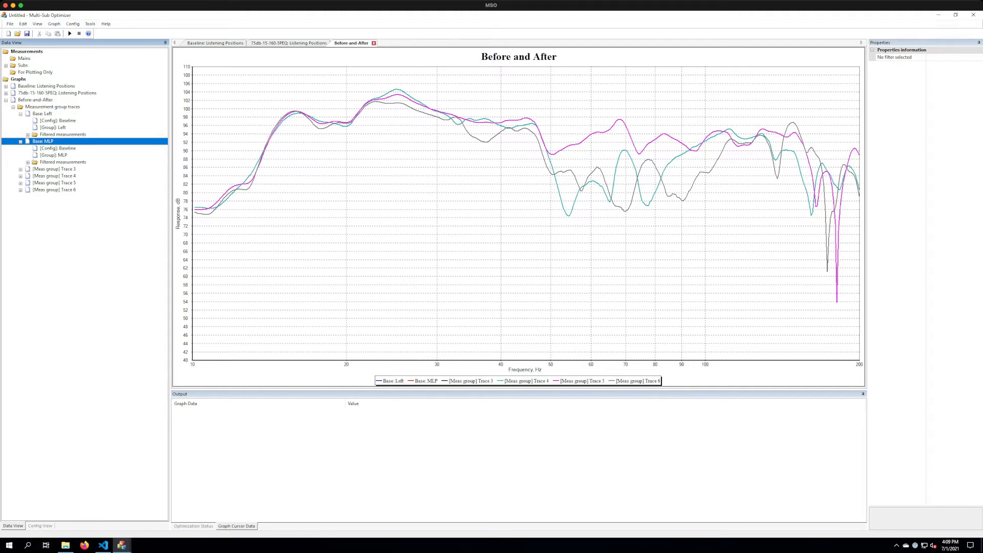
pyautogui.click(20, 169)
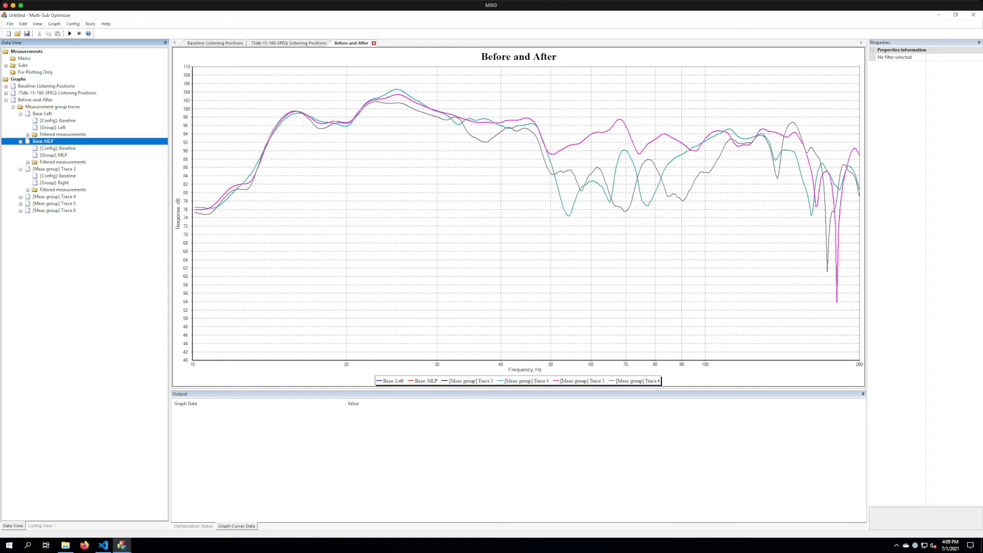
pyautogui.click(54, 169)
pyautogui.rightClick(53, 169)
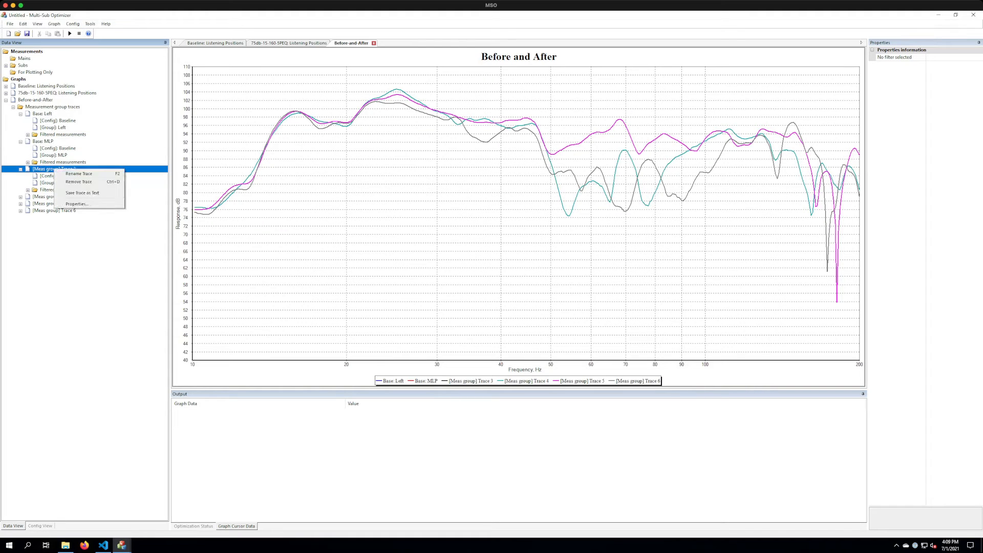
pyautogui.click(79, 174)
pyautogui.write('Base')
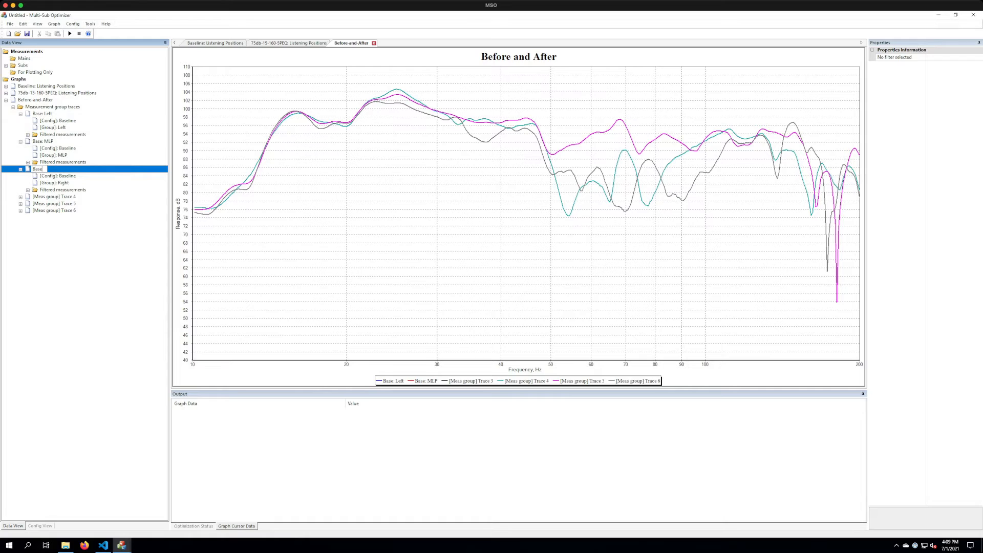
pyautogui.write(': Right')
pyautogui.press('Return')
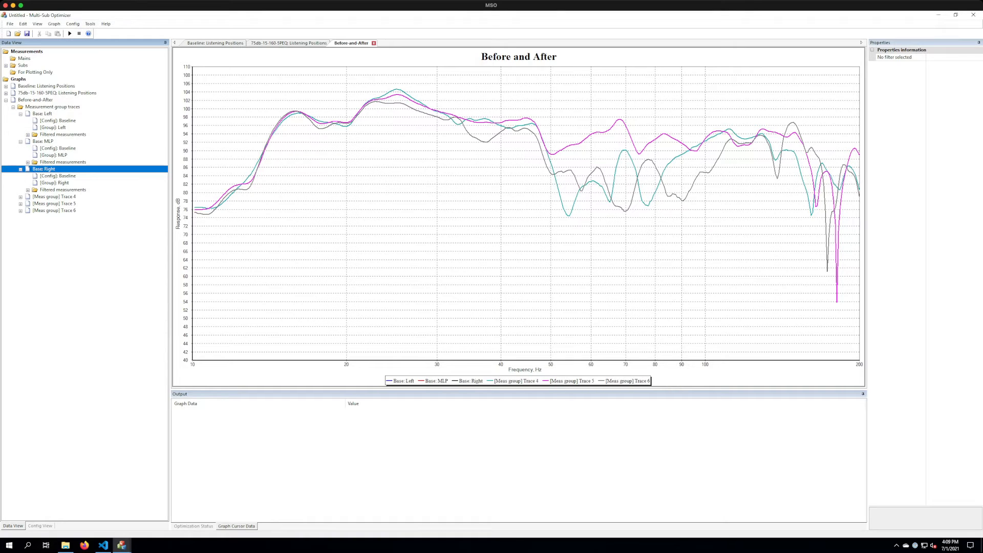
# Check the configuration and group behind the fourth trace of Before-and-After, and rename it "5PEQ: Left".
pyautogui.click(20, 196)
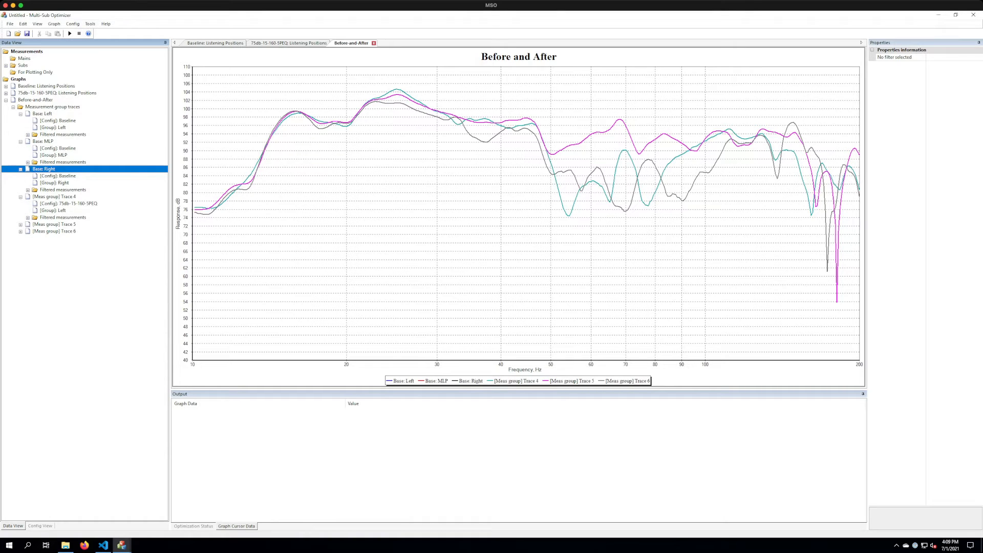
pyautogui.click(54, 197)
pyautogui.rightClick(54, 196)
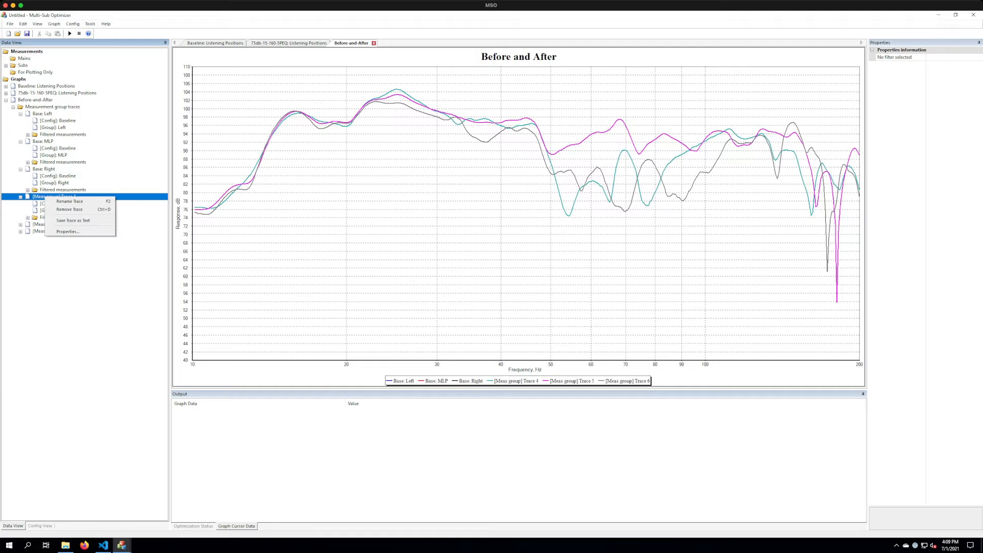
pyautogui.click(66, 203)
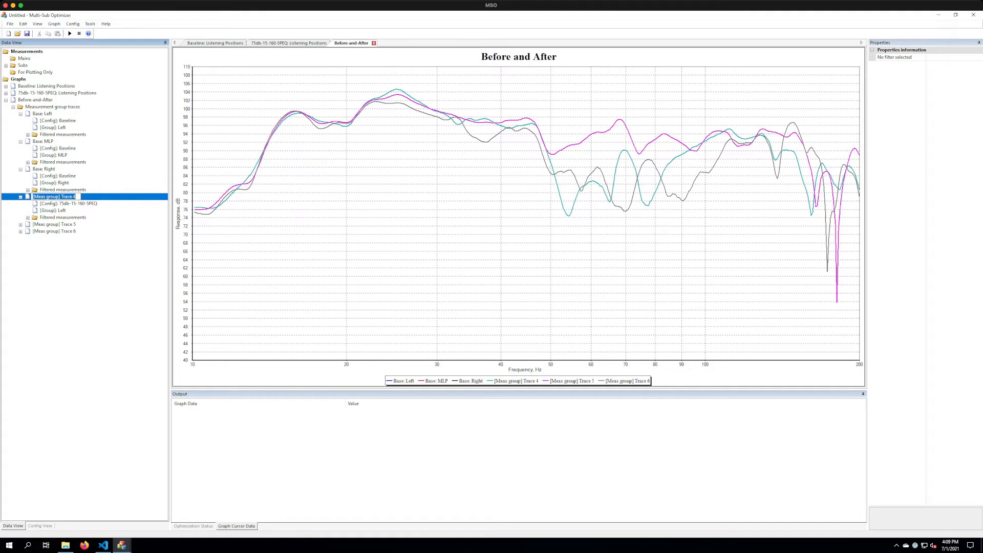
pyautogui.write('5PEQ: Left')
pyautogui.press('Return')
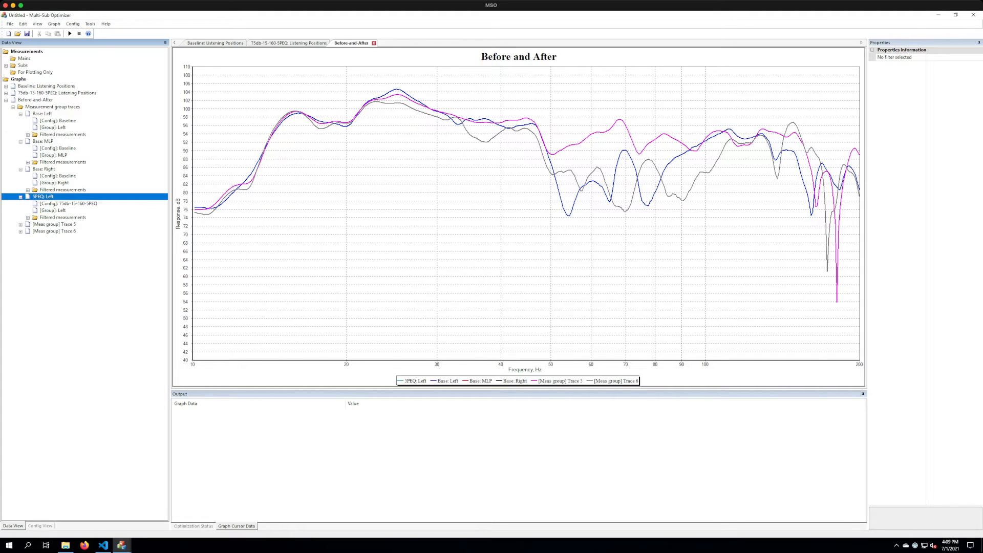
# Check the configuration and group behind the fifth trace of Before-and-After, and rename it "5PEQ: MLP".
pyautogui.click(54, 225)
pyautogui.press('Right')
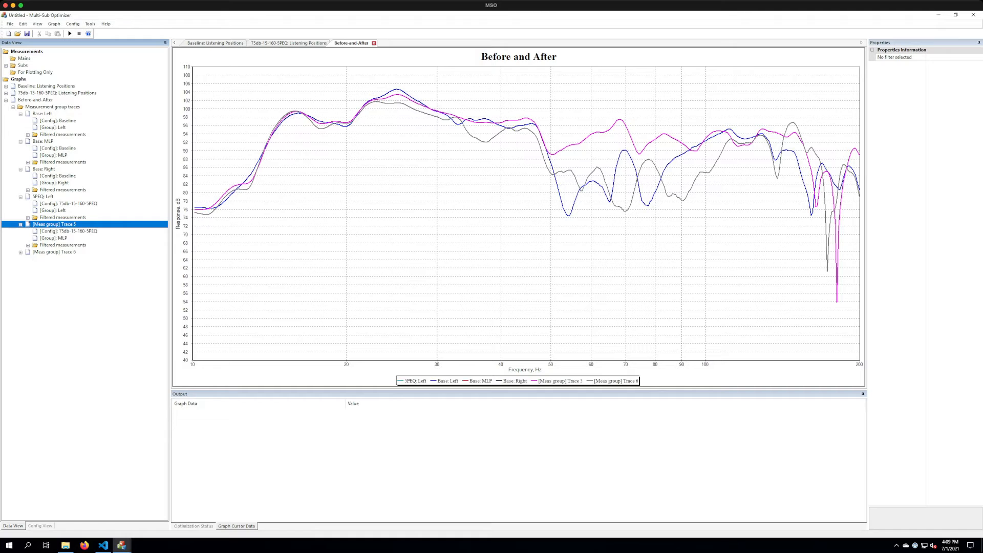
pyautogui.rightClick(55, 225)
pyautogui.click(72, 228)
pyautogui.write('5PEQ: MLP')
pyautogui.press('Return')
# Rename the sixth trace of the Before-and-After graph "5PEQ: Right".
pyautogui.click(54, 252)
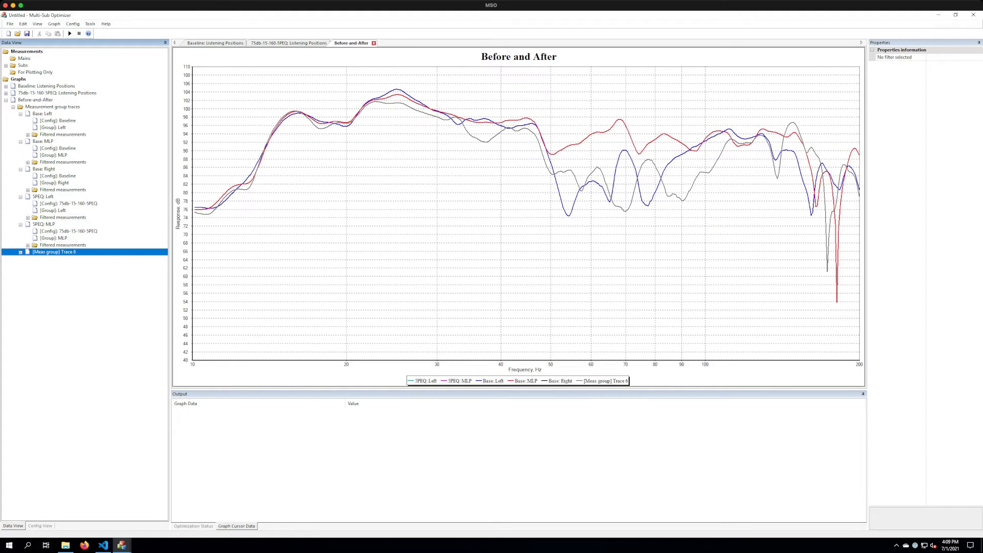
pyautogui.rightClick(57, 252)
pyautogui.click(77, 256)
pyautogui.write('5PEQ: Right')
pyautogui.press('Return')
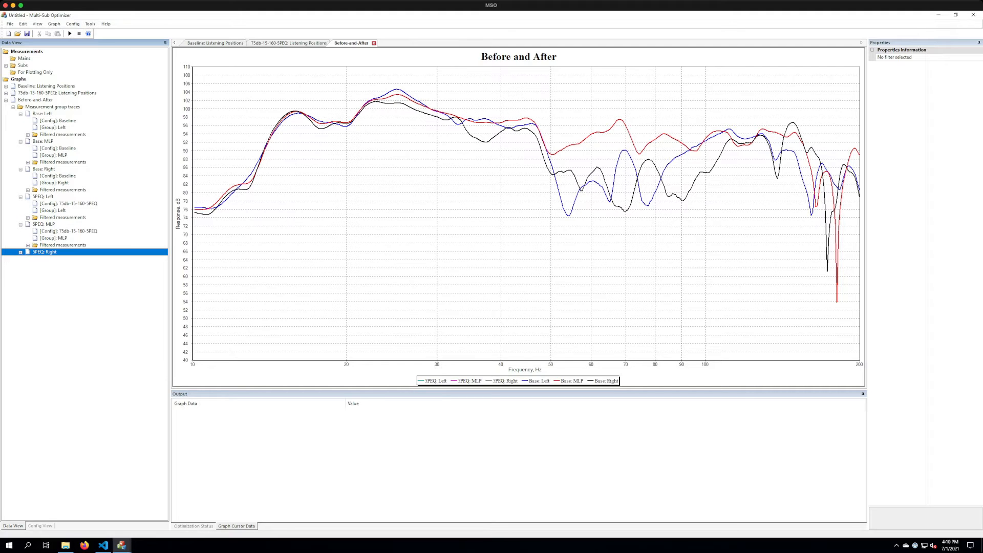
# Collapse the expanded Base and 5PEQ traces under Before-and-After's measurement group traces.
pyautogui.click(21, 114)
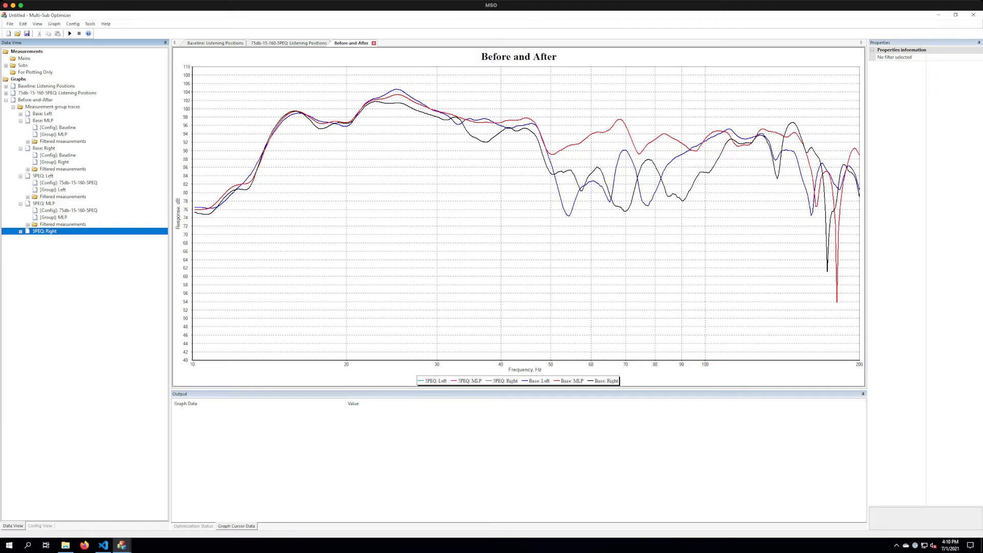
pyautogui.click(20, 120)
pyautogui.click(20, 127)
pyautogui.click(21, 134)
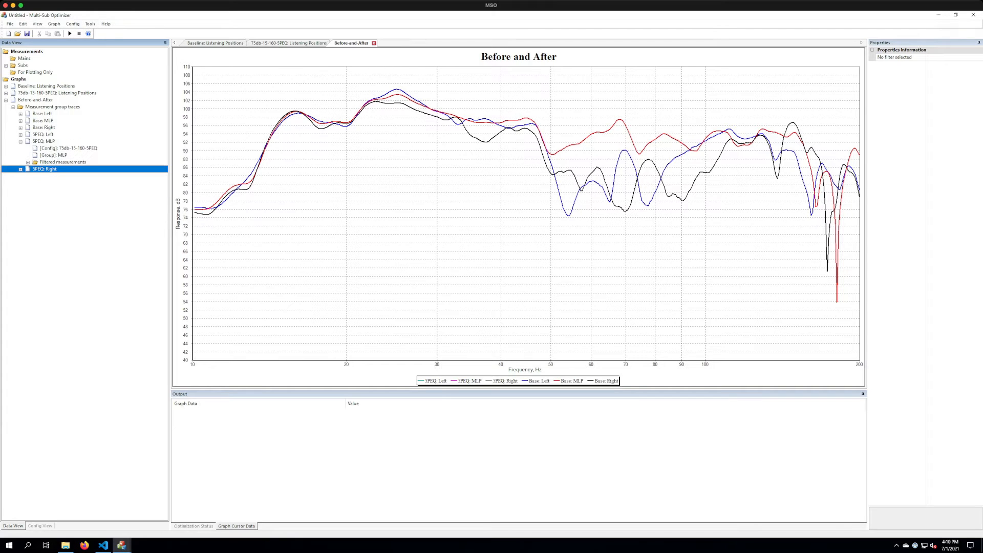
pyautogui.click(21, 141)
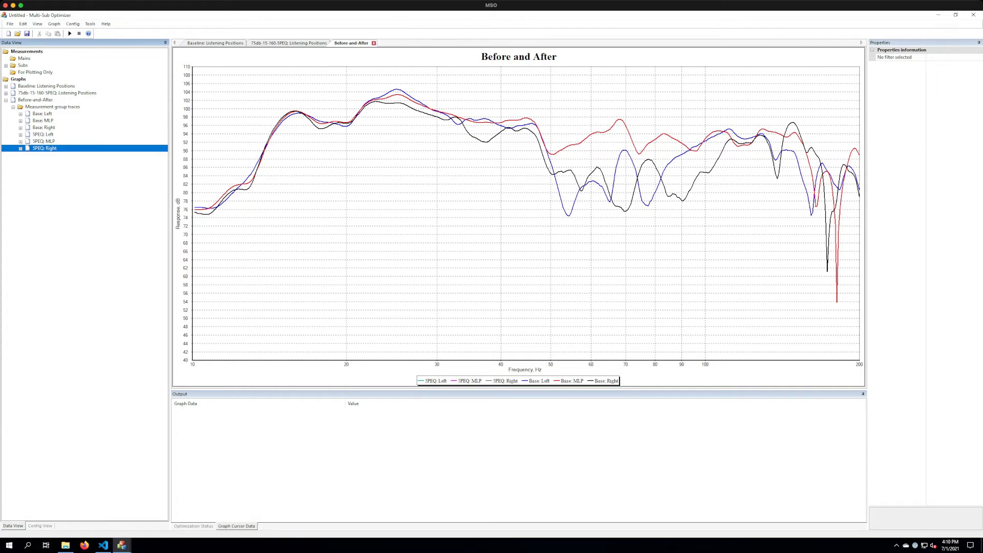
# Set the magnitude display offset of the "5PEQ: Left" trace to -10 dB and accept its trace properties.
pyautogui.click(43, 134)
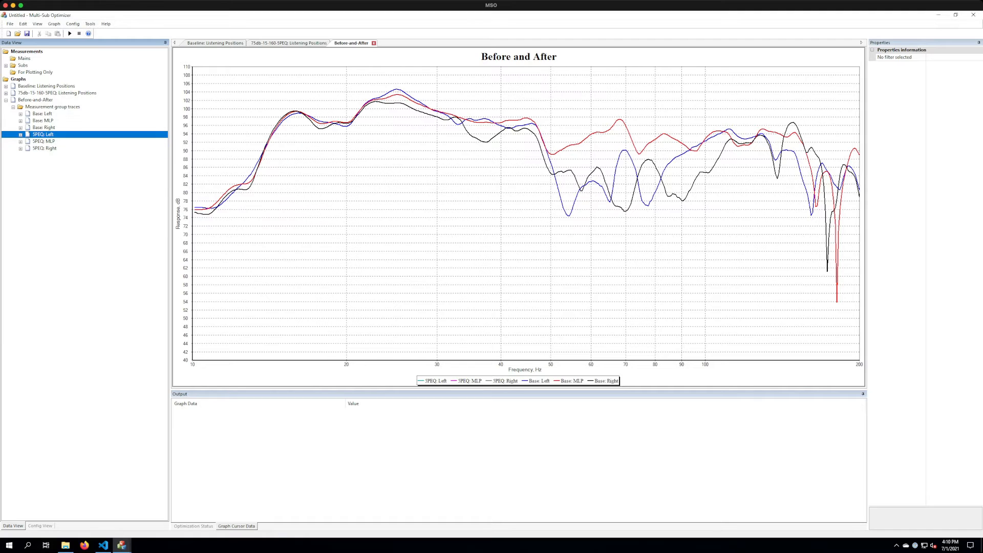
pyautogui.rightClick(41, 135)
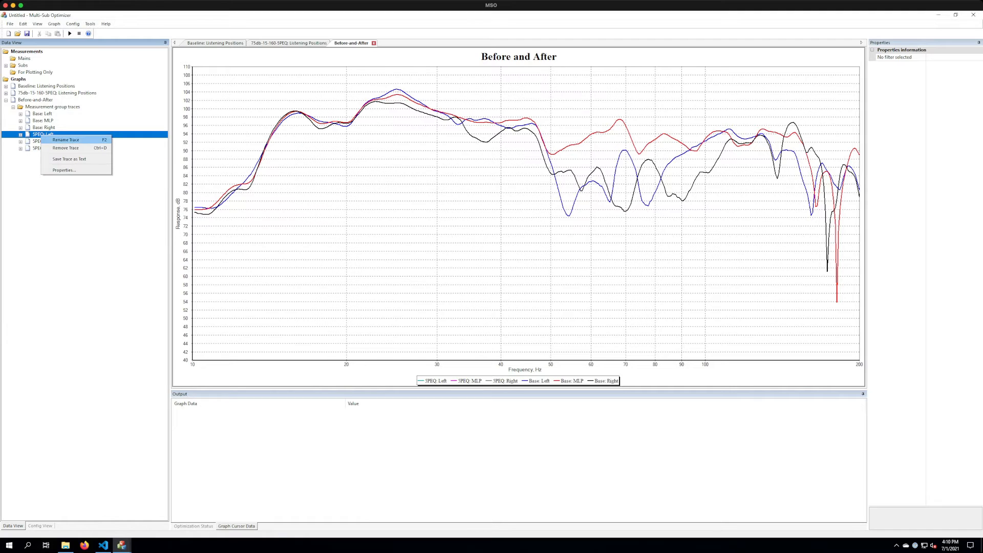
pyautogui.press('Return')
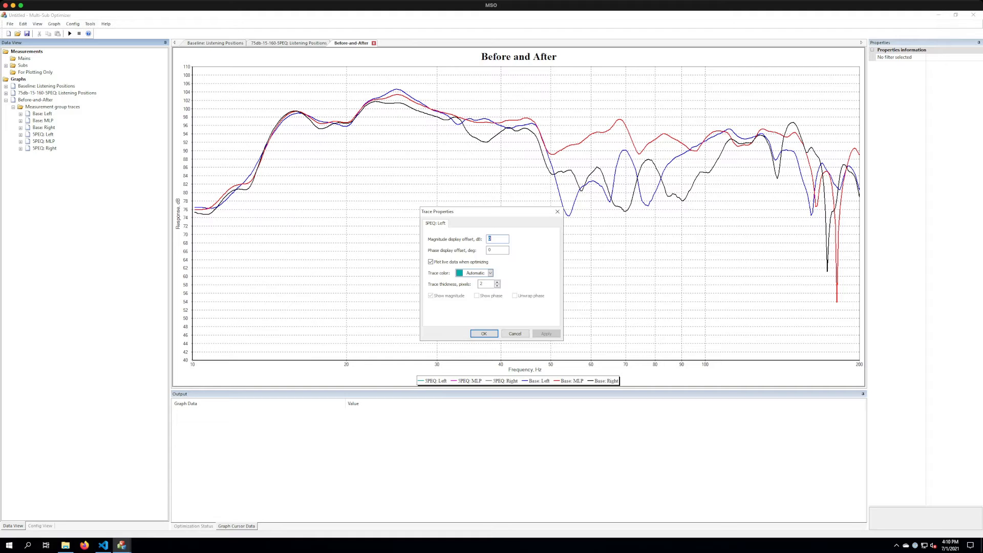
pyautogui.moveTo(481, 212)
pyautogui.mouseDown()
pyautogui.moveTo(465, 233)
pyautogui.moveTo(429, 218)
pyautogui.moveTo(375, 218)
pyautogui.moveTo(540, 218)
pyautogui.moveTo(422, 215)
pyautogui.mouseUp()
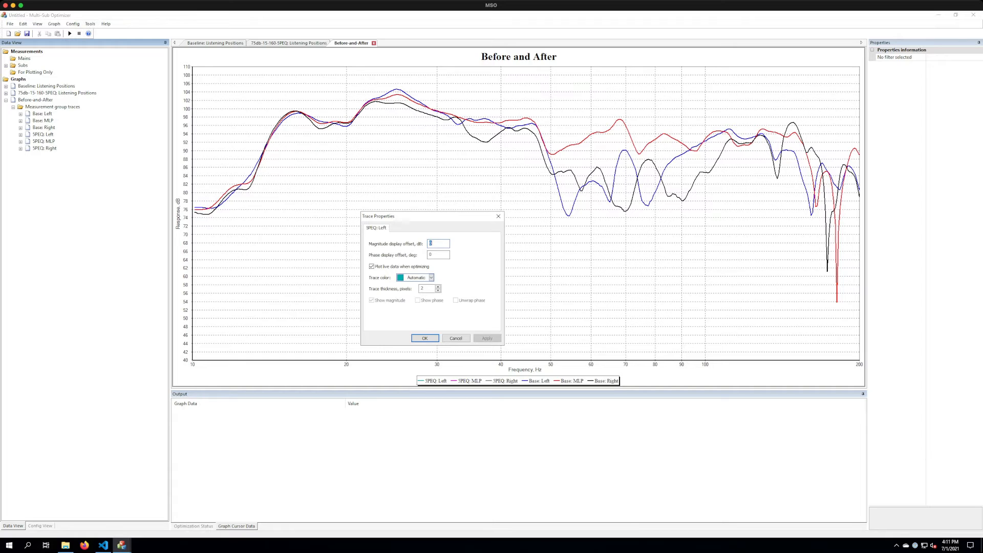
pyautogui.write('-10')
pyautogui.click(487, 338)
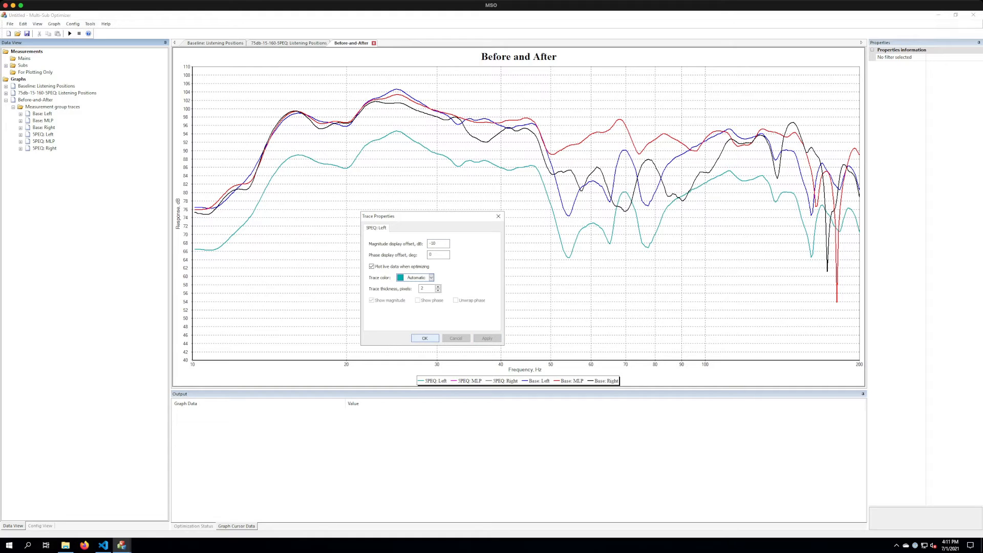
pyautogui.click(425, 338)
# Set the magnitude display offset of the "5PEQ: MLP" trace to -10 dB and accept its trace properties.
pyautogui.click(50, 142)
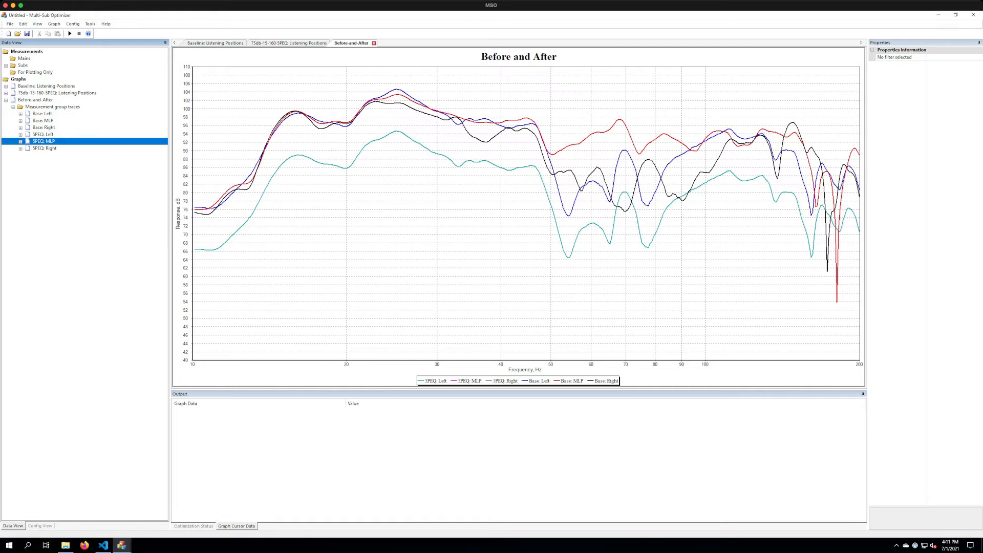
pyautogui.rightClick(49, 142)
pyautogui.click(73, 175)
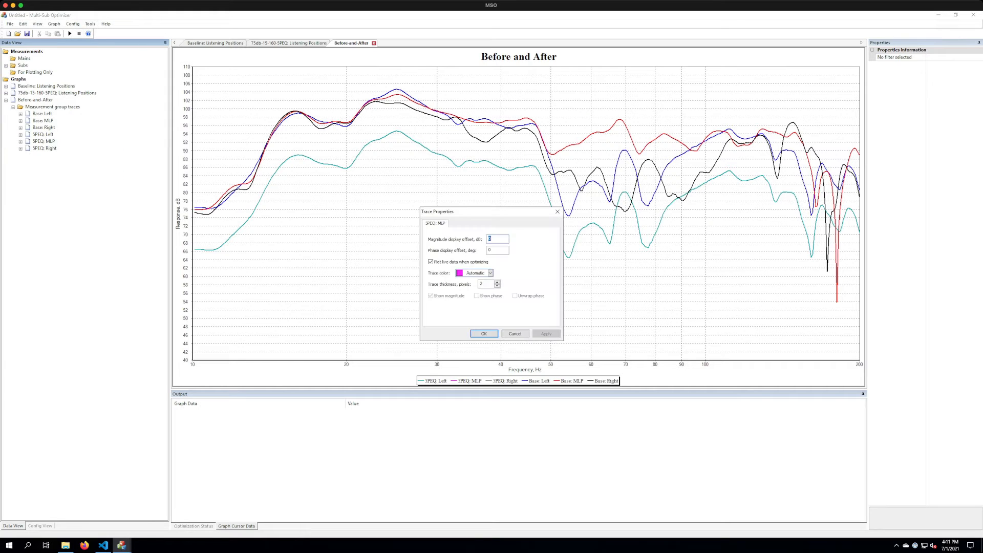
pyautogui.write('-10')
pyautogui.click(547, 334)
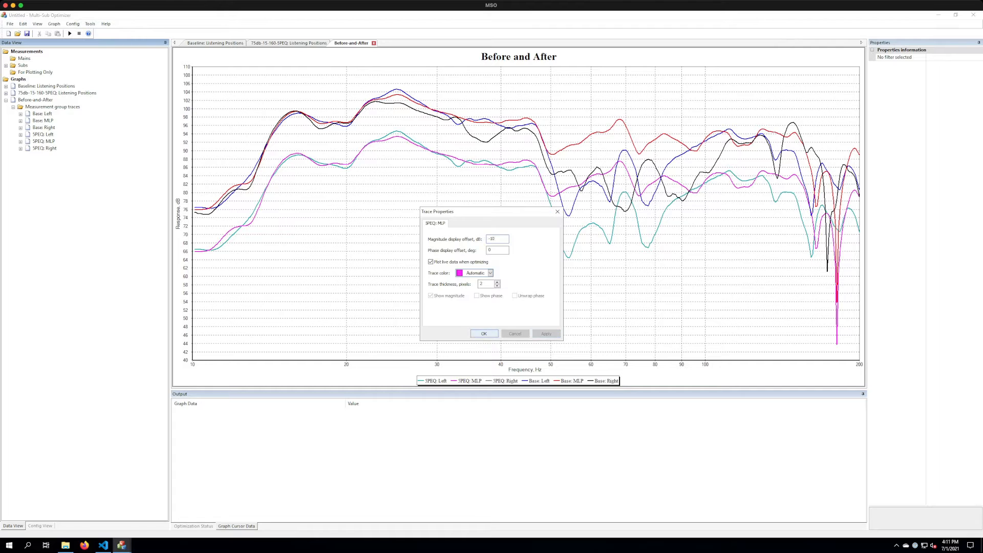
pyautogui.click(484, 334)
# Set the magnitude display offset of the "5PEQ: Right" trace to -10 dB and accept its trace properties.
pyautogui.click(40, 148)
pyautogui.rightClick(37, 148)
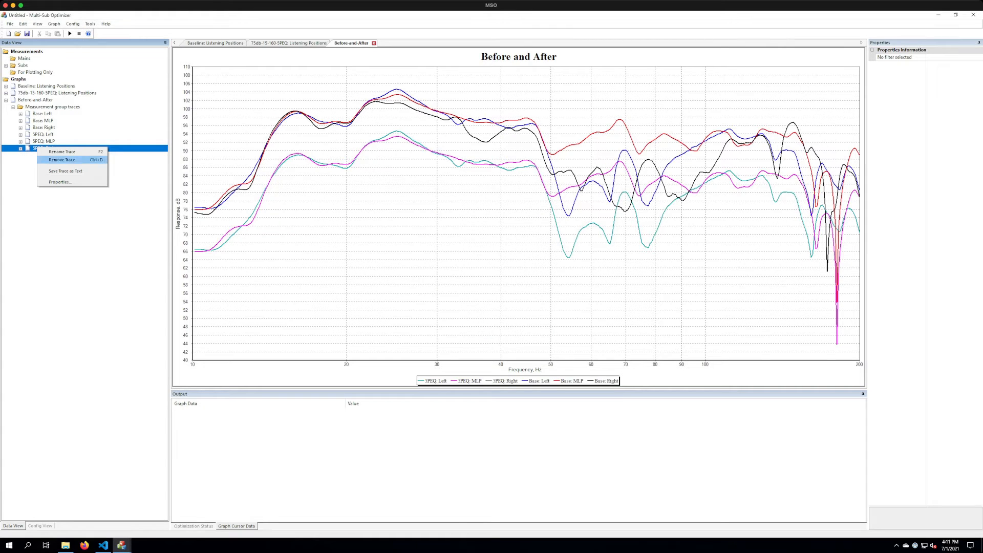
pyautogui.click(60, 182)
pyautogui.write('-10')
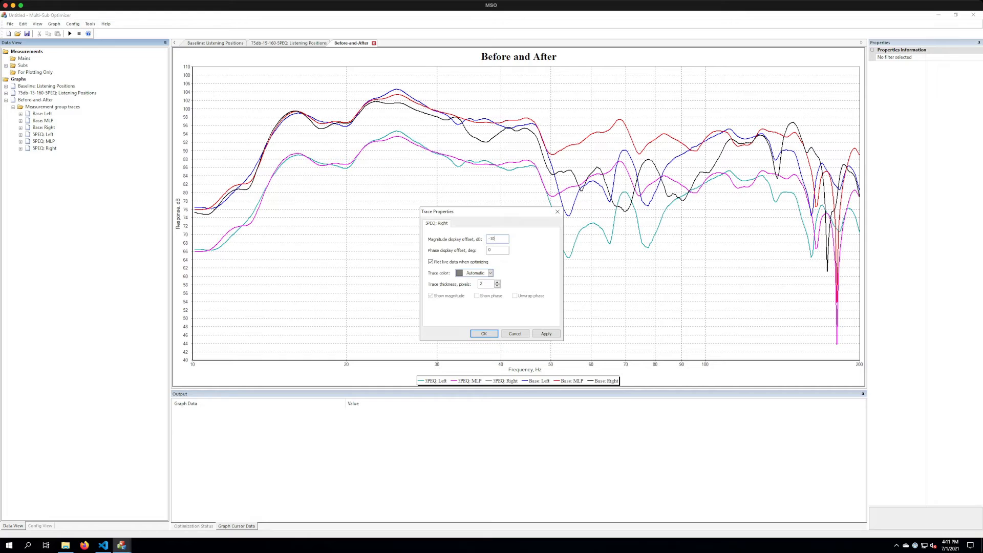
pyautogui.click(546, 333)
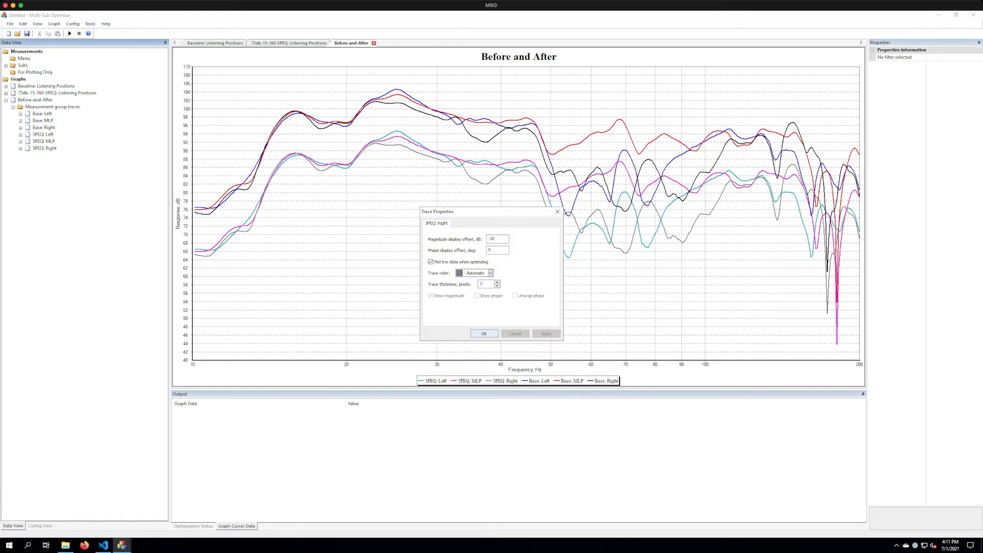
pyautogui.click(484, 333)
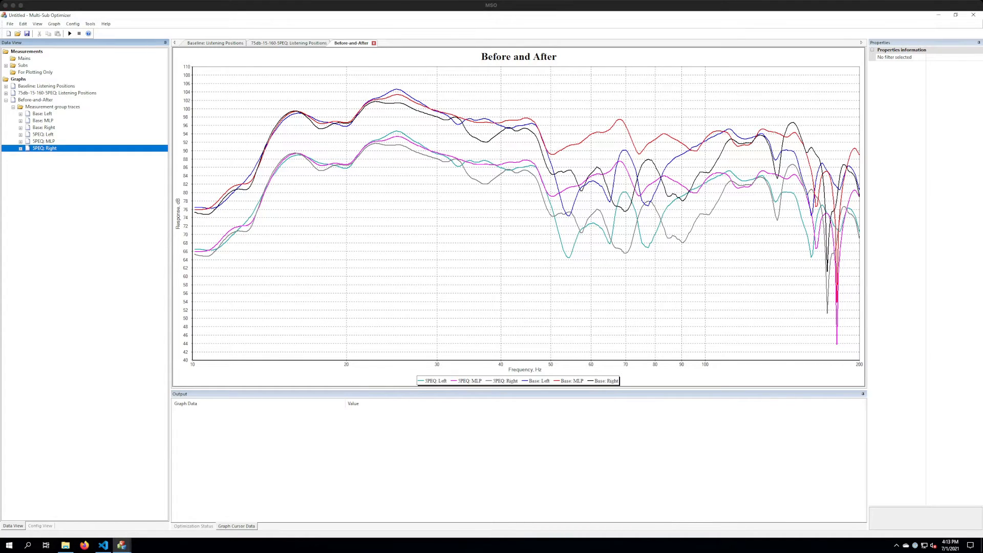
pyautogui.click(519, 461)
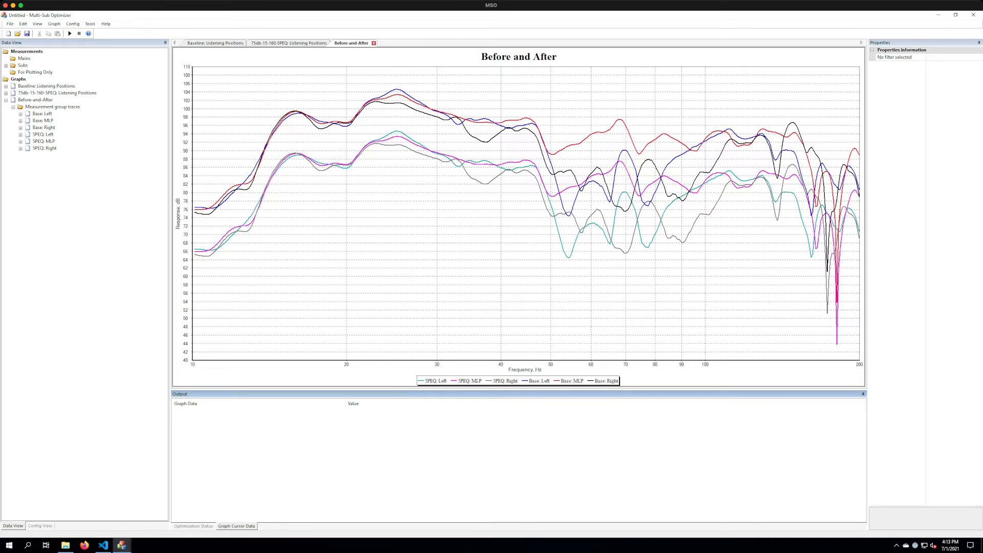
# Review the optimization method settings of the 75db-15-160-5PEQ configuration and close its optimization options without saving.
pyautogui.click(40, 526)
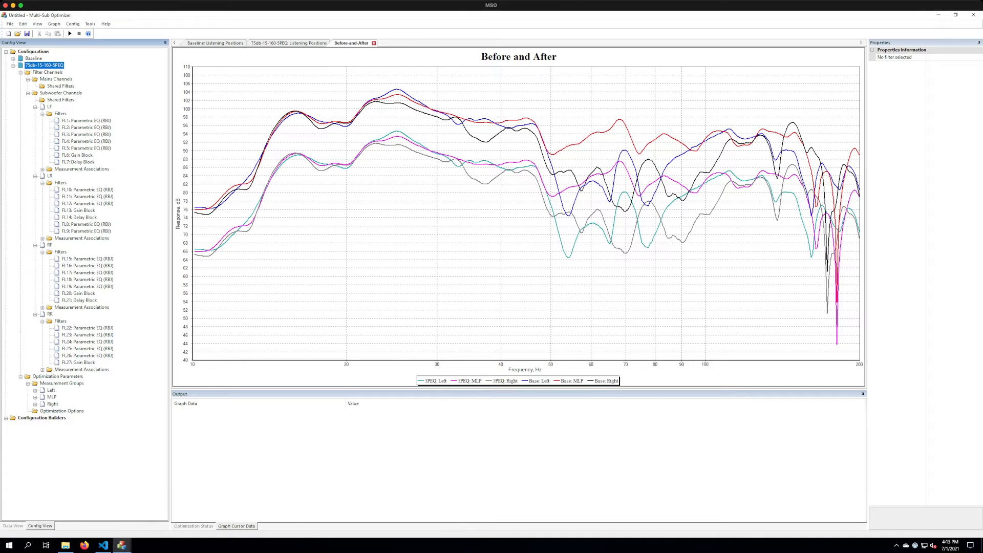
pyautogui.click(34, 58)
pyautogui.click(45, 66)
pyautogui.rightClick(42, 66)
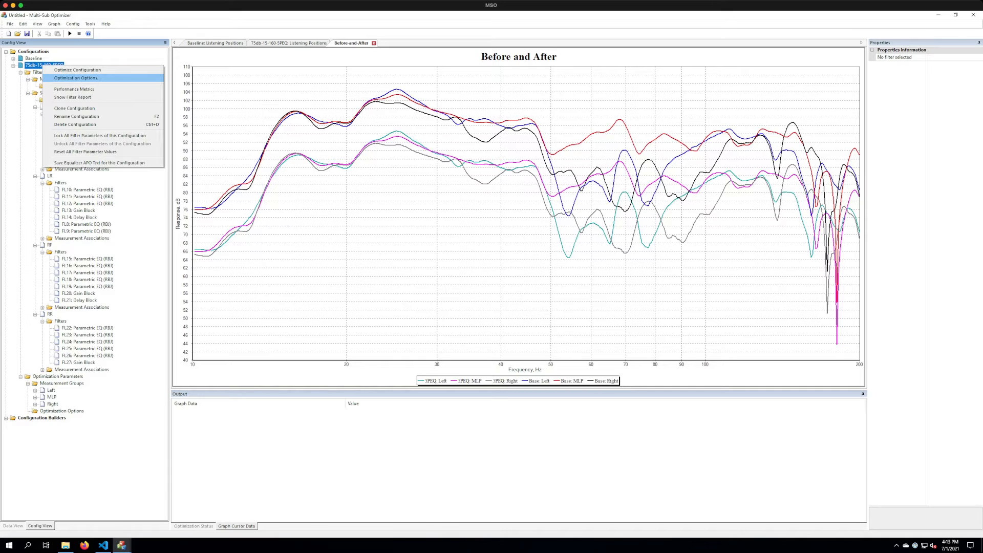
pyautogui.click(77, 78)
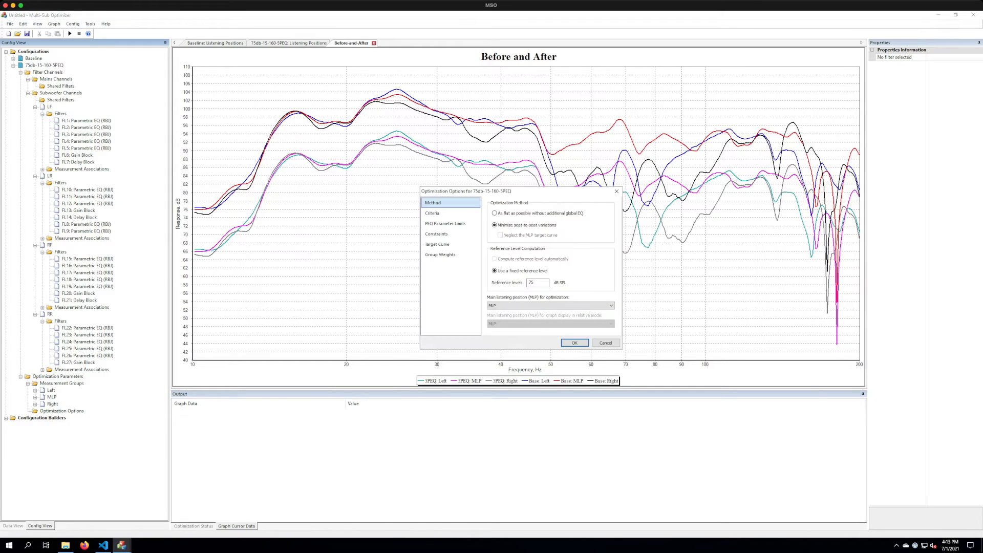
pyautogui.moveTo(502, 191); pyautogui.dragTo(453, 173)
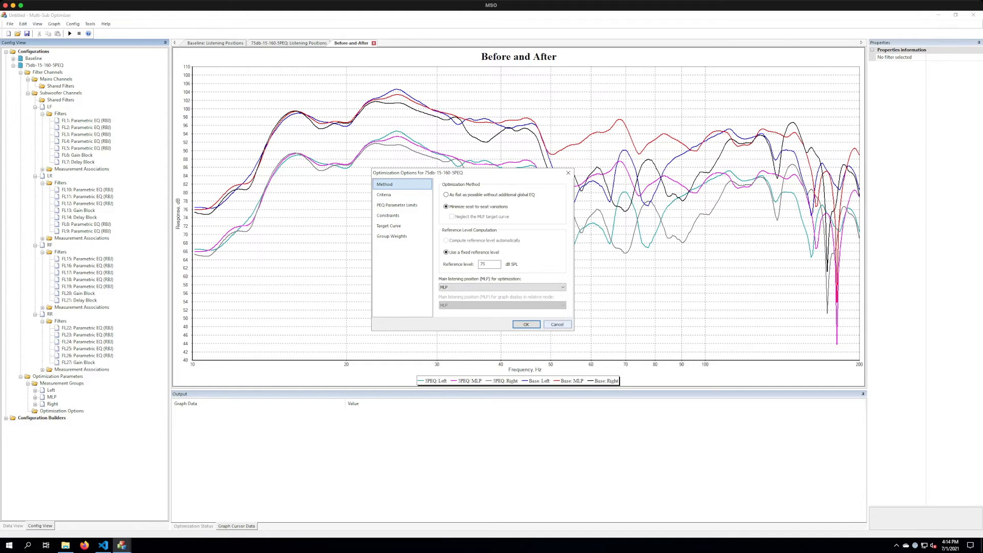
pyautogui.click(557, 324)
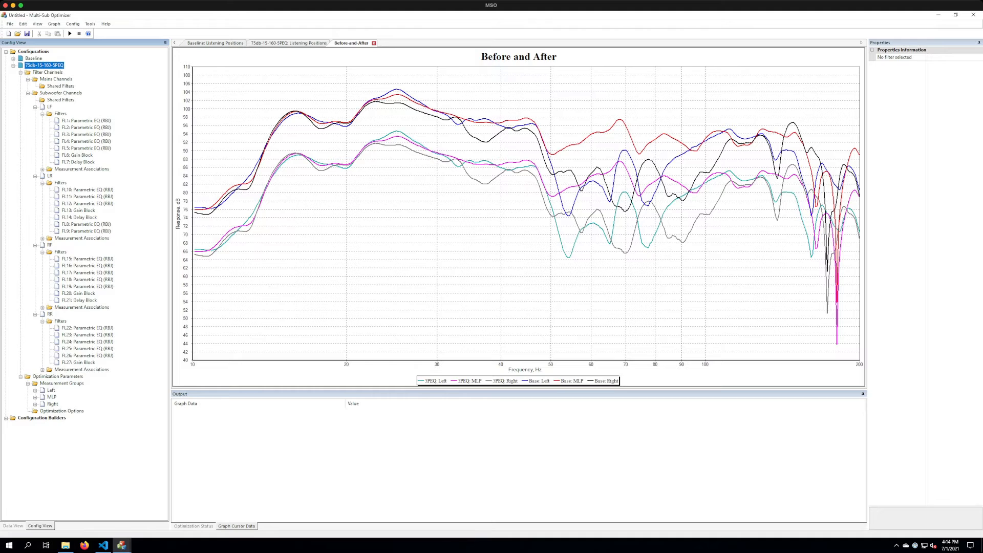
# Show the Baseline listening positions graph and review the method and criteria optimization options of the 75db-15-160-5PEQ configuration.
pyautogui.click(215, 43)
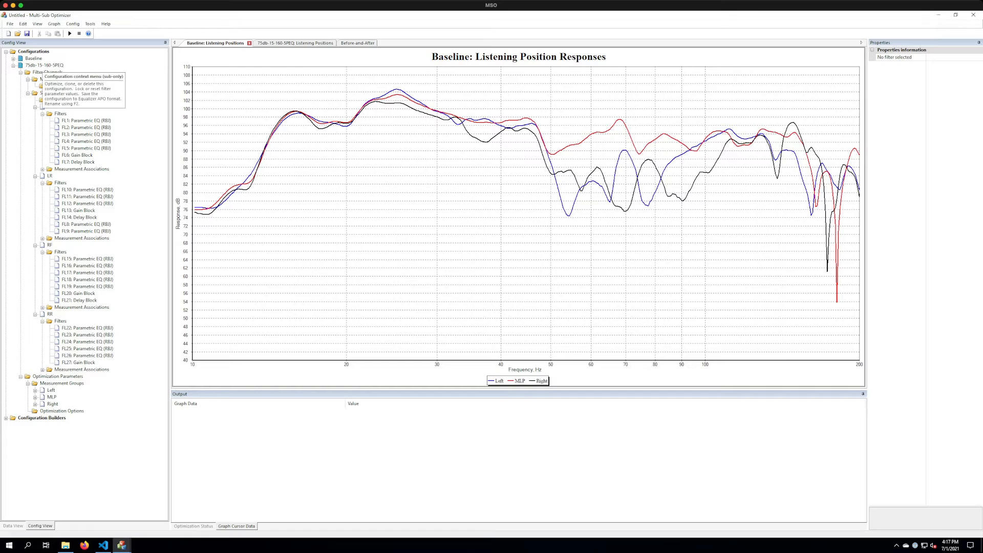
pyautogui.rightClick(44, 65)
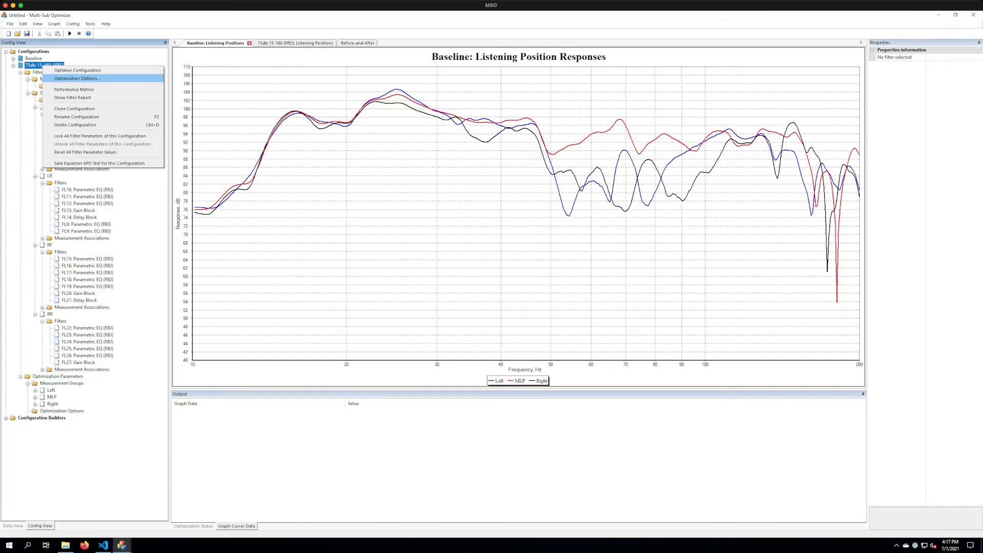
pyautogui.click(78, 78)
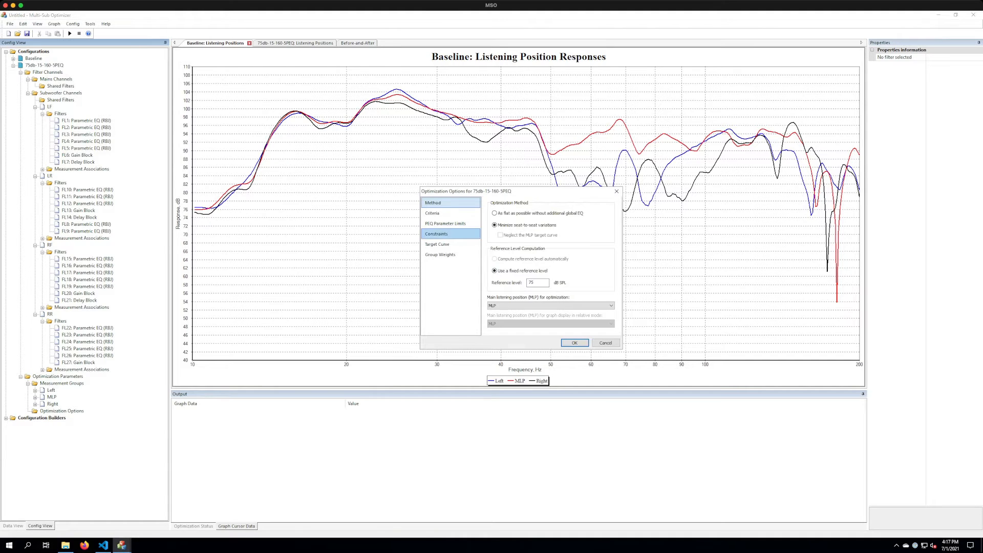
pyautogui.moveTo(466, 191); pyautogui.dragTo(464, 197)
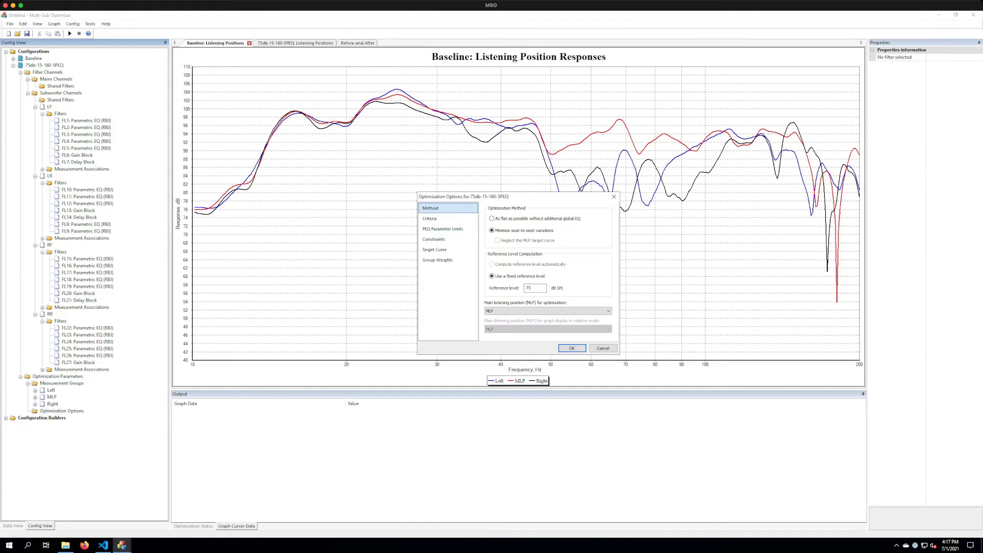
pyautogui.moveTo(464, 197); pyautogui.dragTo(374, 219)
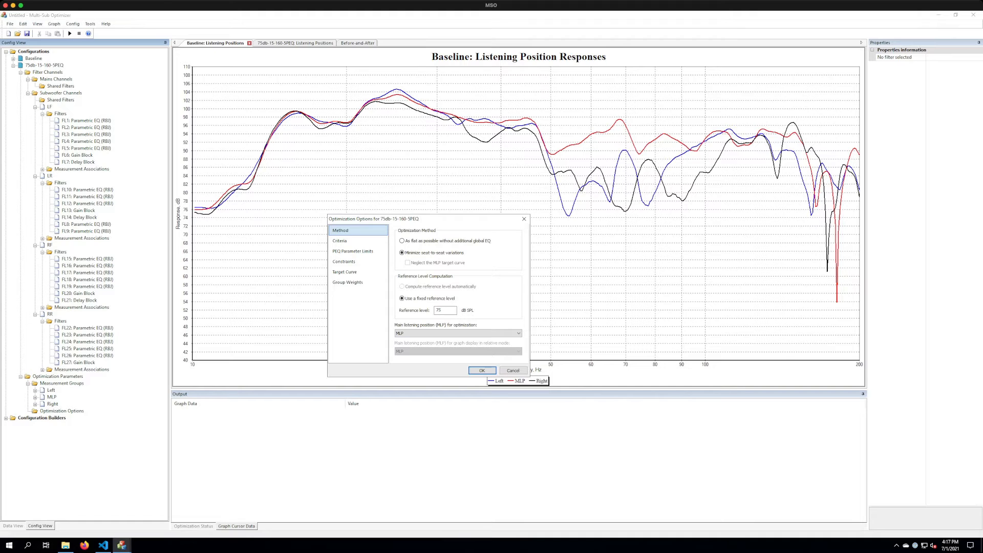
pyautogui.click(351, 240)
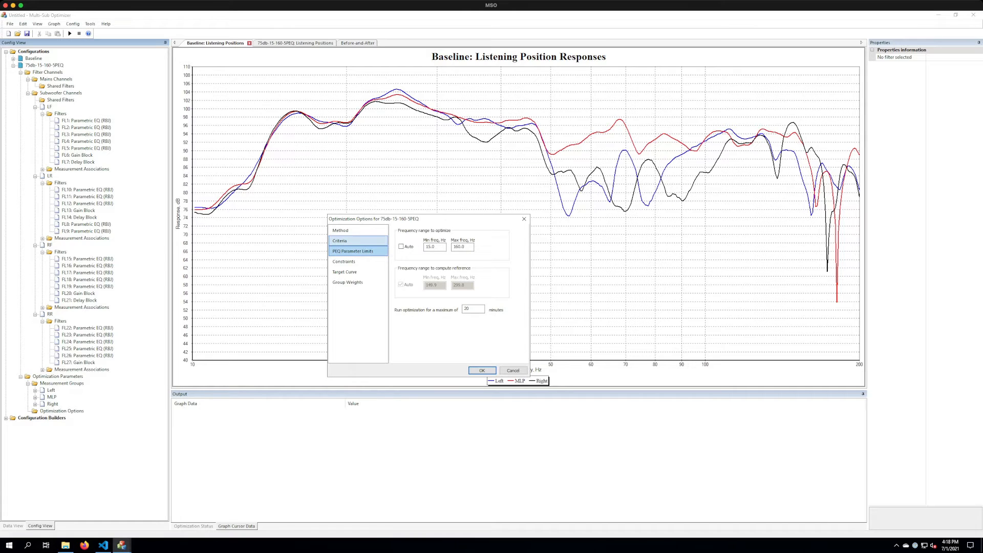
# Override the existing maximum cut limit in the PEQ parameter limits and set it to 30 dB.
pyautogui.click(357, 251)
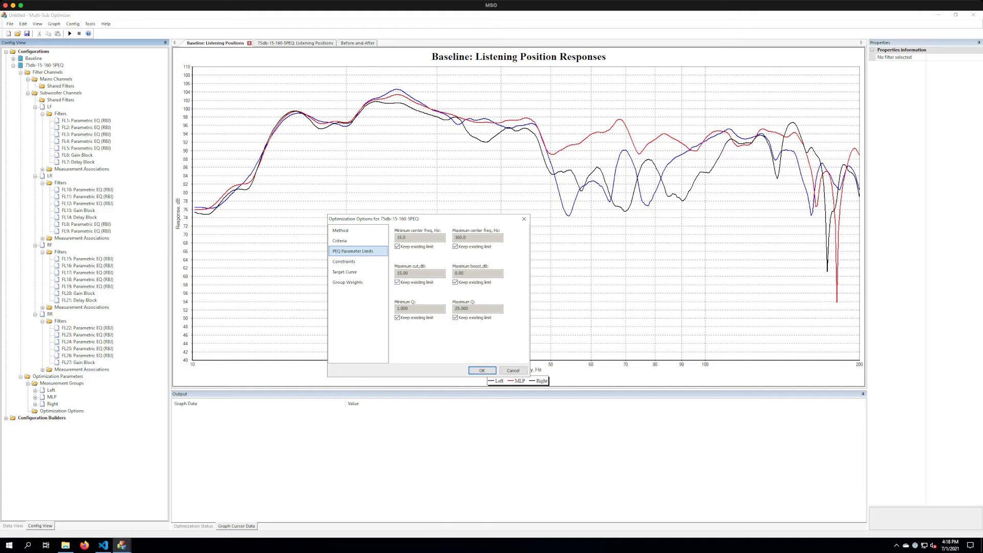
pyautogui.click(398, 283)
pyautogui.moveTo(411, 273); pyautogui.dragTo(400, 273)
pyautogui.write('30')
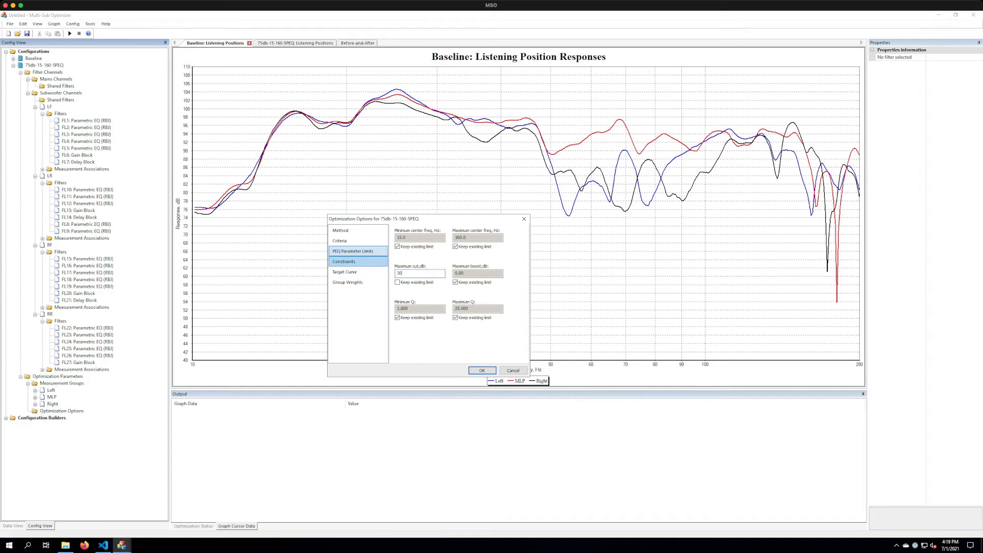
# Restrict the total PEQ cut in the constraints and accept the optimization options after checking the target curve and group weights.
pyautogui.click(344, 261)
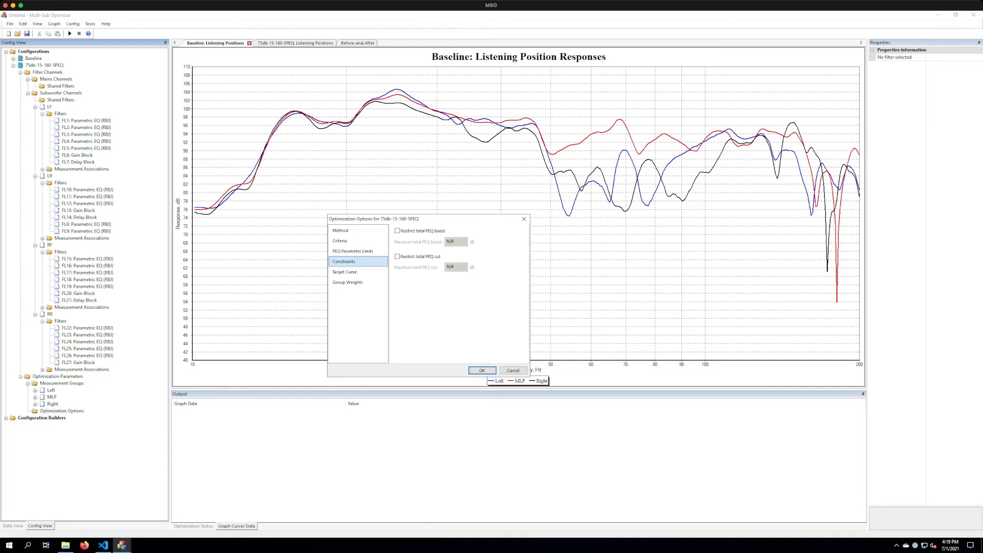
pyautogui.click(398, 256)
pyautogui.click(456, 268)
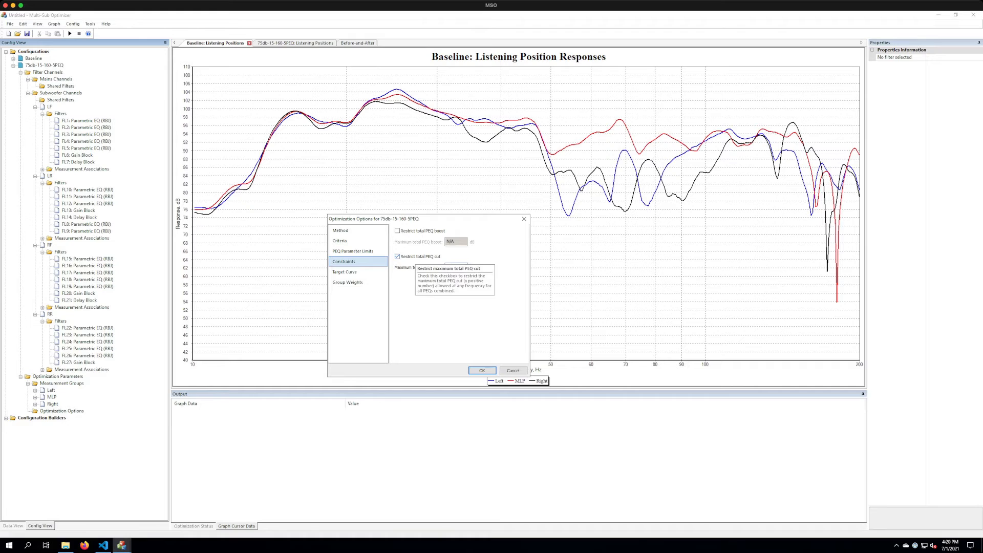
pyautogui.click(353, 272)
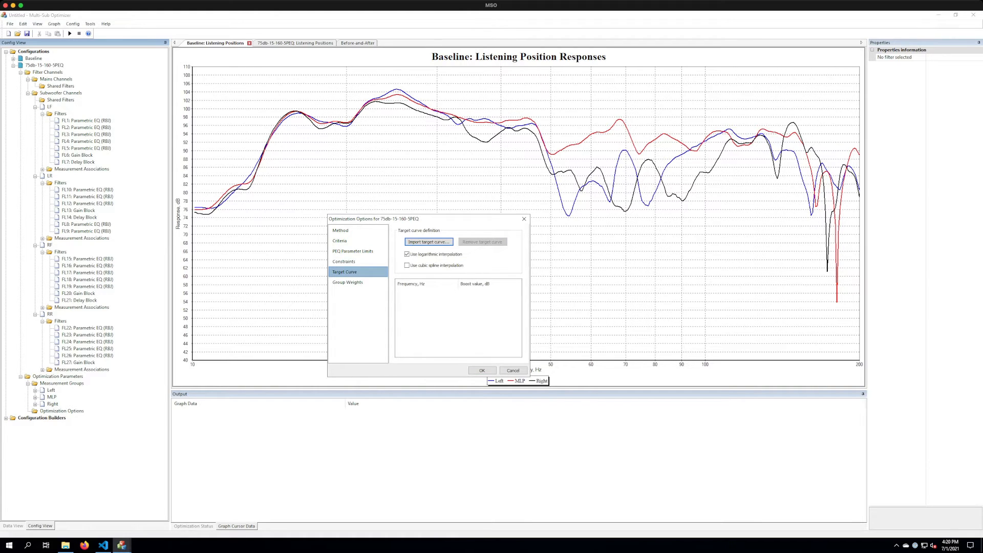
pyautogui.click(353, 282)
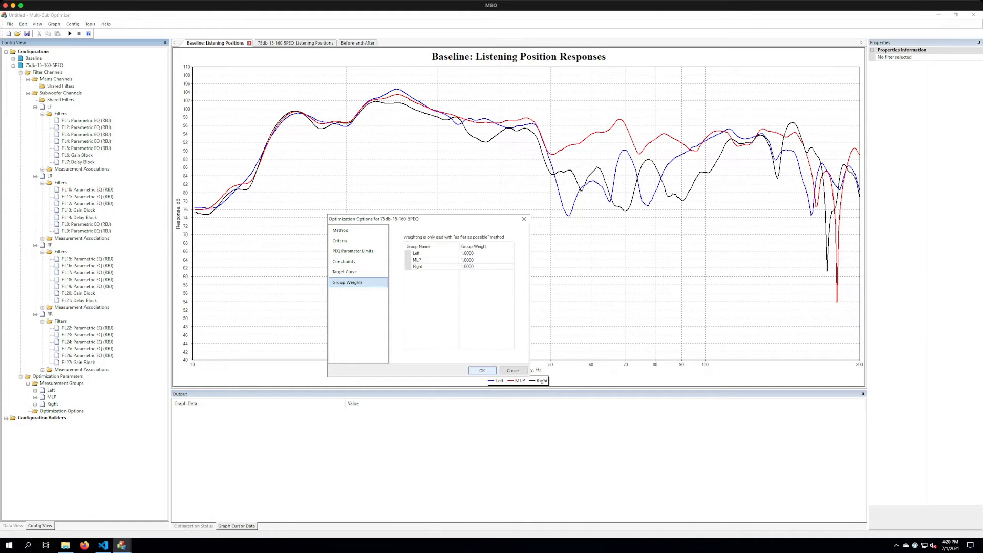
pyautogui.click(482, 370)
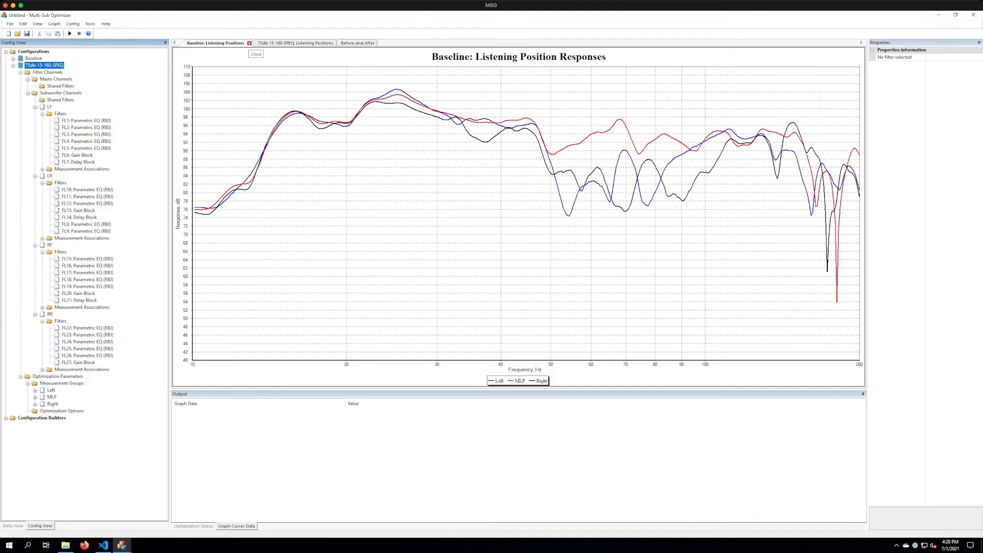
# Close the Baseline and 75db-15-160-5PEQ listening positions graphs, keeping only the Before-and-After graph open.
pyautogui.click(250, 43)
pyautogui.click(238, 43)
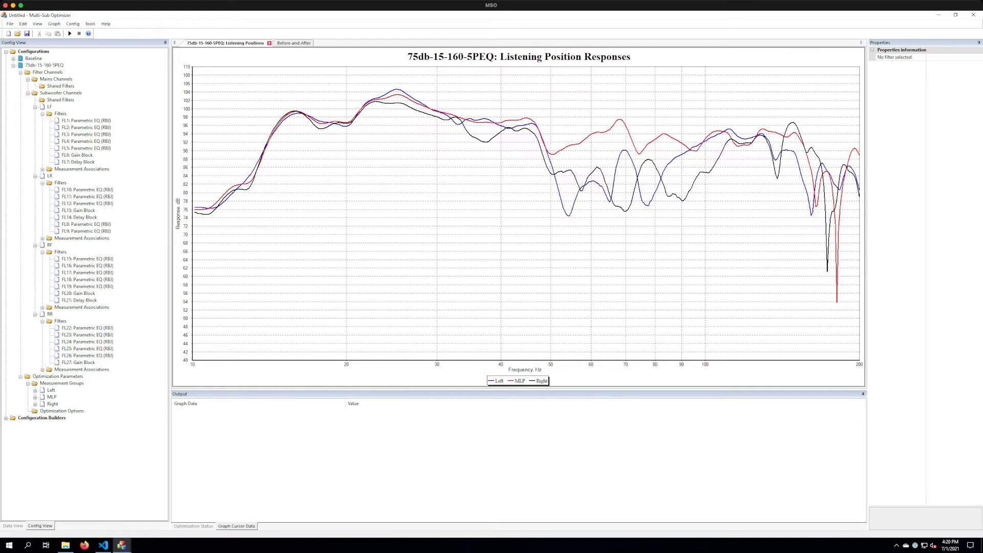
pyautogui.click(269, 43)
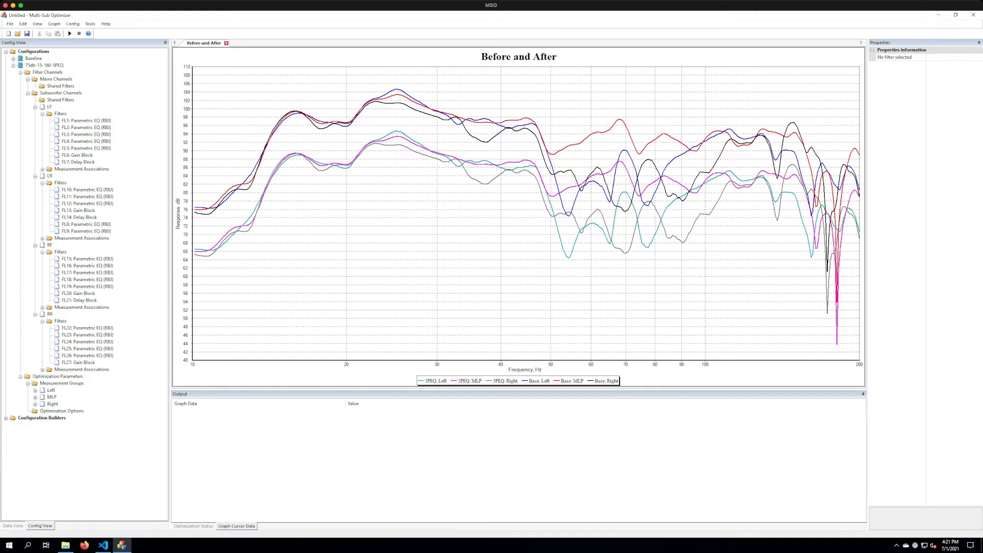
pyautogui.click(48, 66)
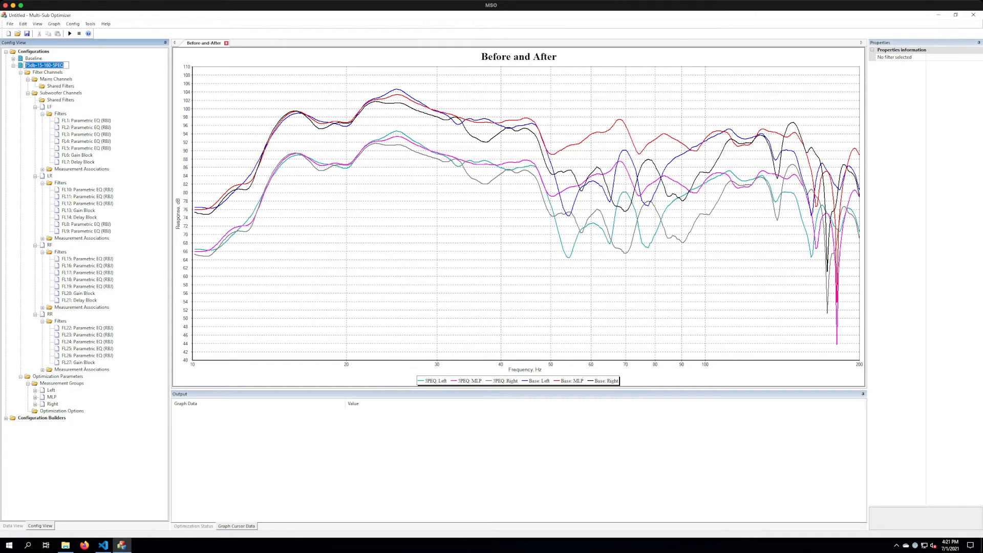
pyautogui.press('Escape')
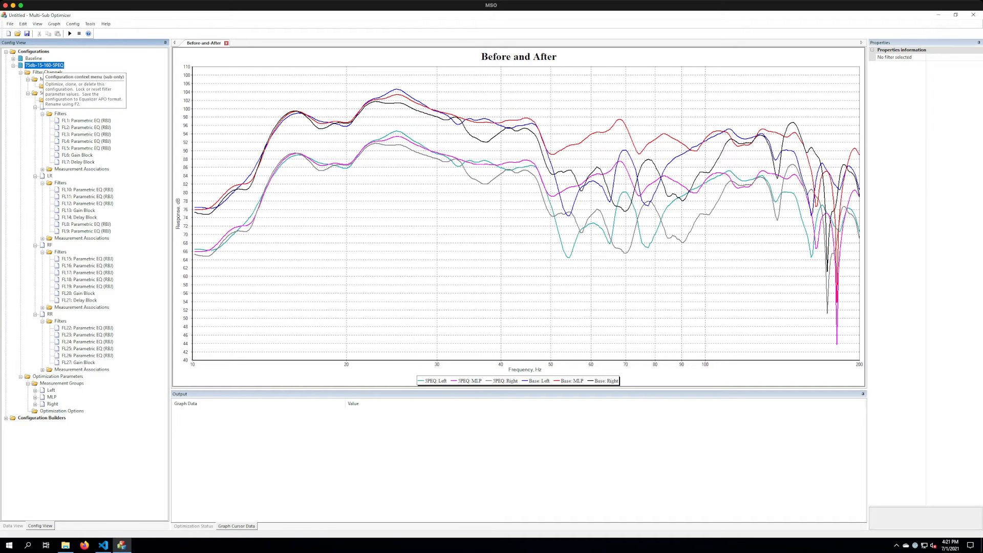
pyautogui.rightClick(43, 65)
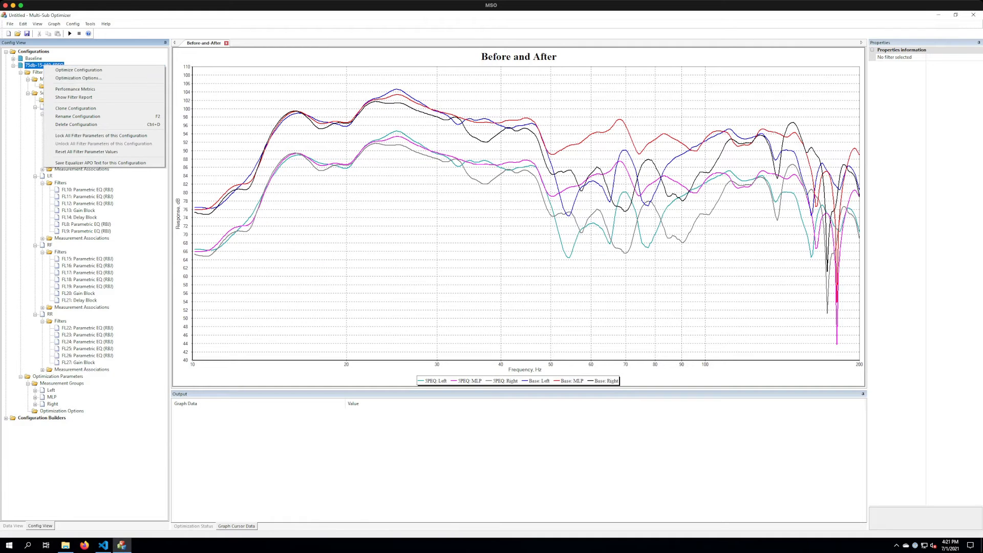
pyautogui.press('Escape')
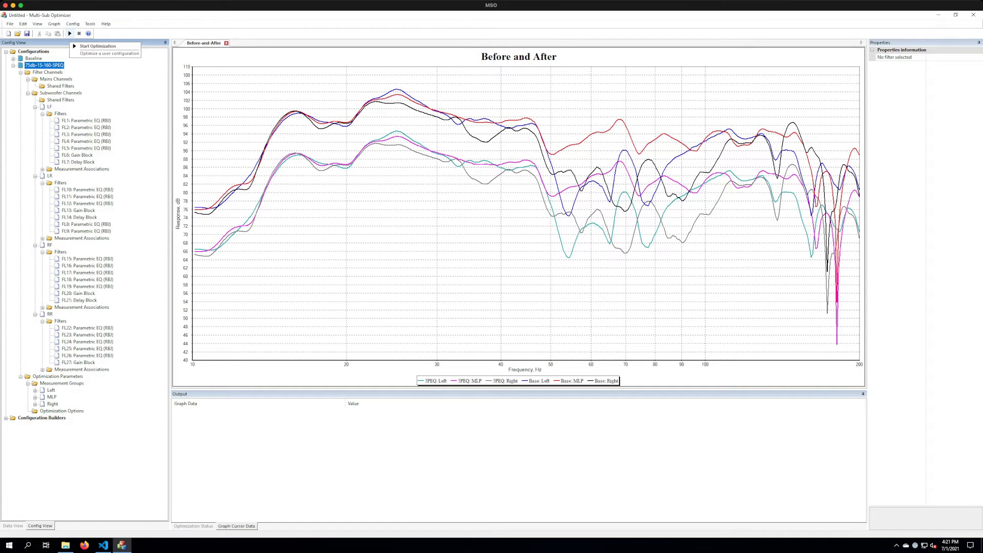
pyautogui.click(70, 33)
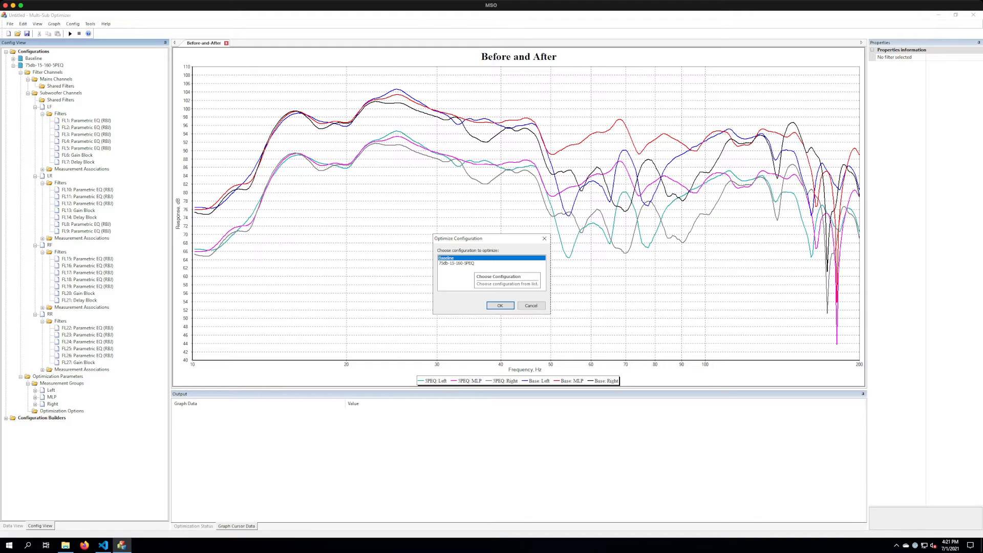
pyautogui.click(531, 305)
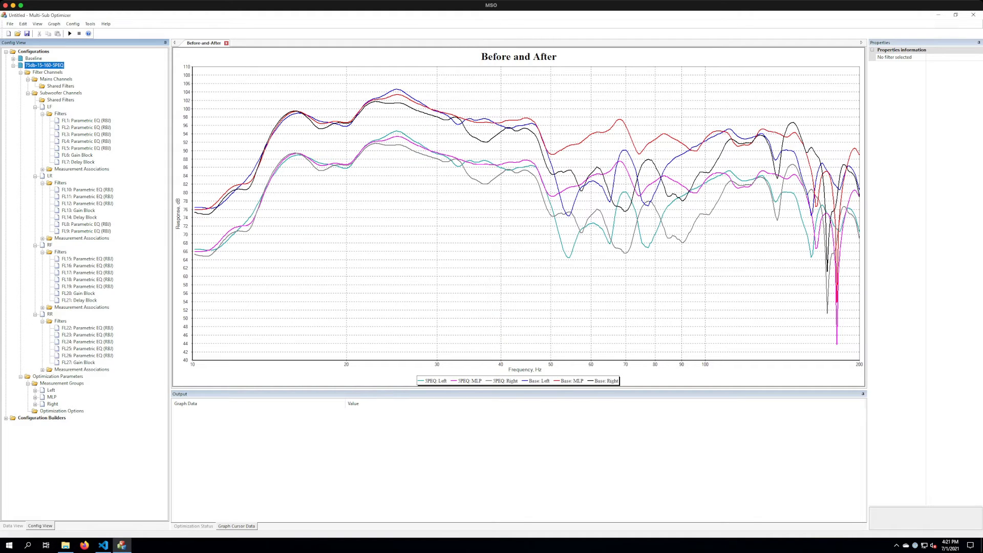
# Optimize the 75db-15-160-5PEQ configuration, stopping the run after about 10 minutes and accepting the results.
pyautogui.rightClick(42, 65)
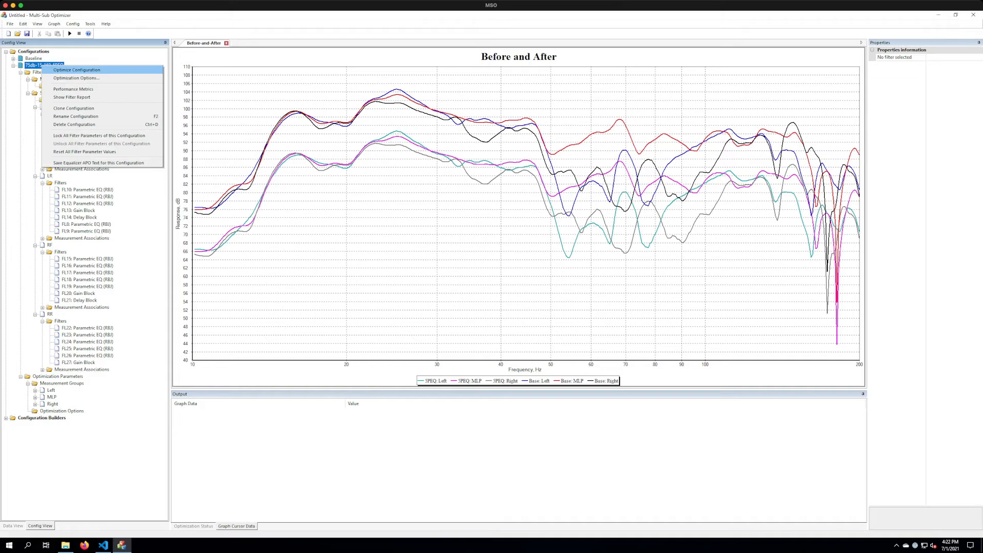
pyautogui.click(77, 70)
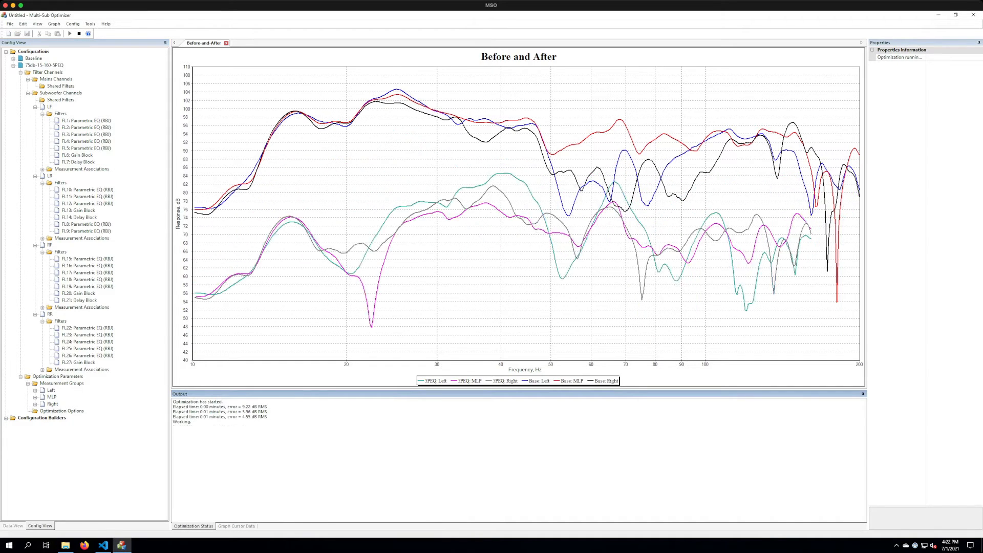
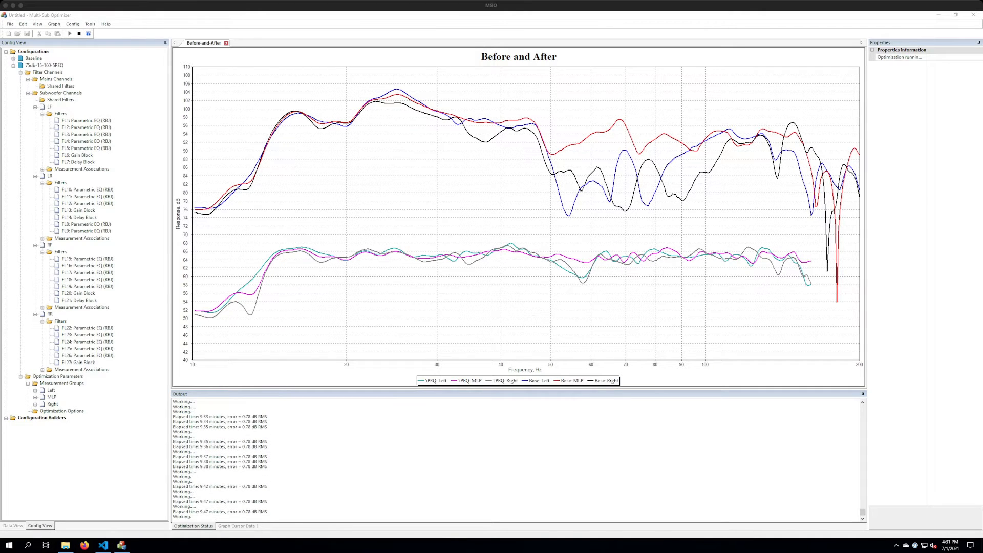
pyautogui.click(516, 497)
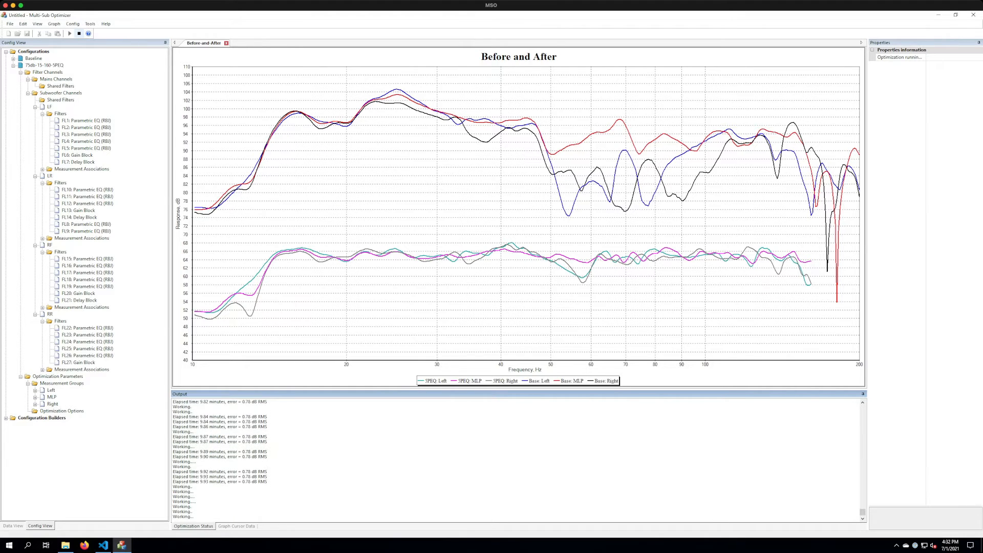
pyautogui.click(79, 33)
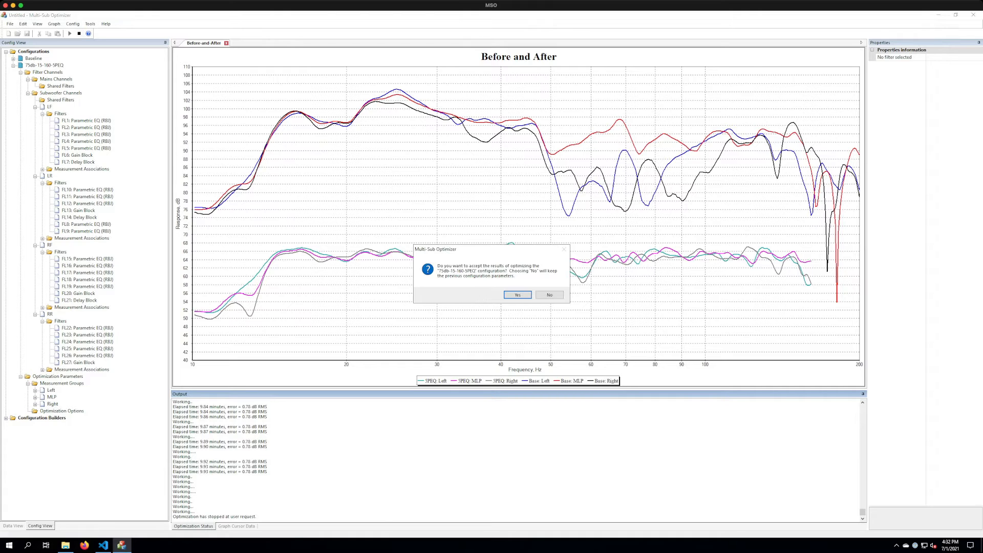
pyautogui.moveTo(491, 249); pyautogui.dragTo(491, 283)
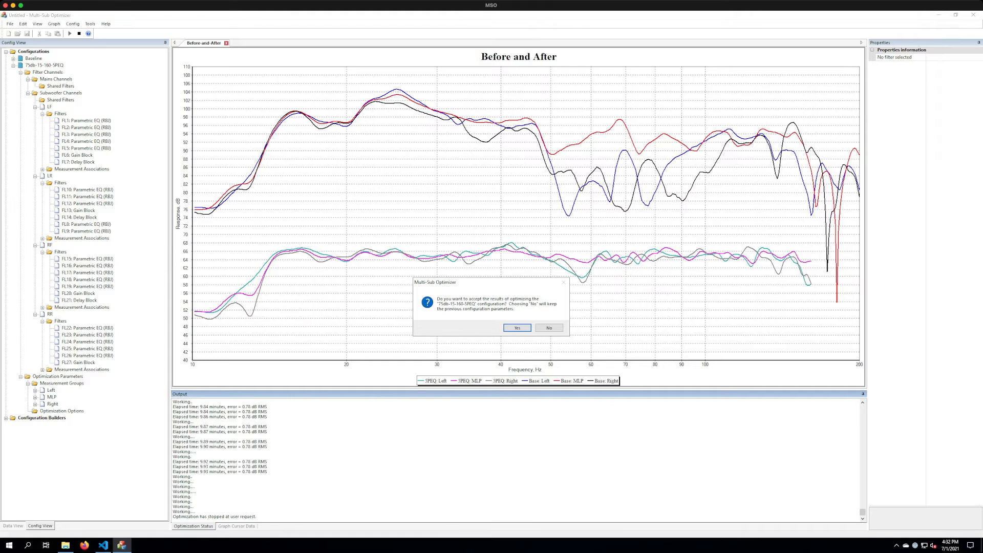
pyautogui.press('Return')
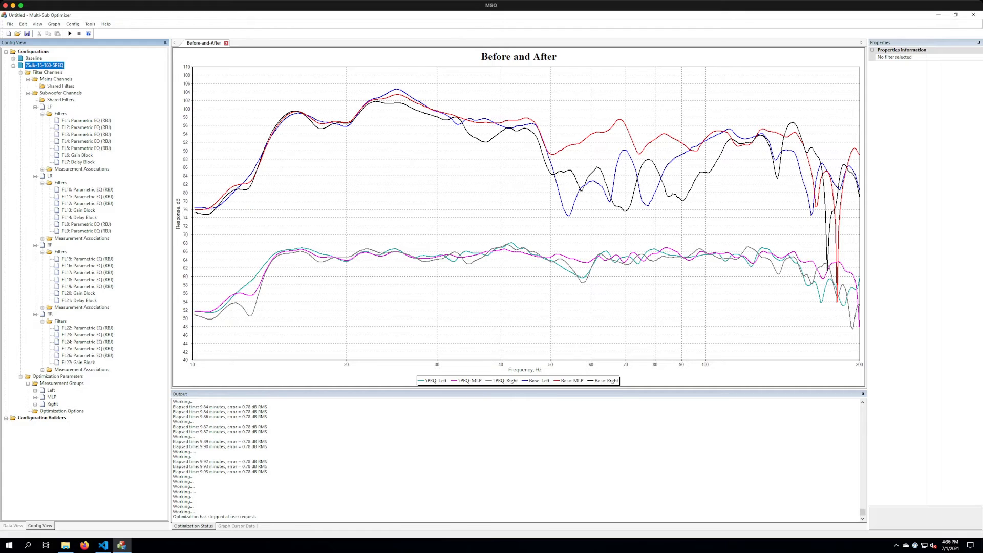
# Clone the 75db-15-160-5PEQ configuration with its associated graphs as 75dB-15-160-8PEQ and select the new configuration.
pyautogui.click(13, 65)
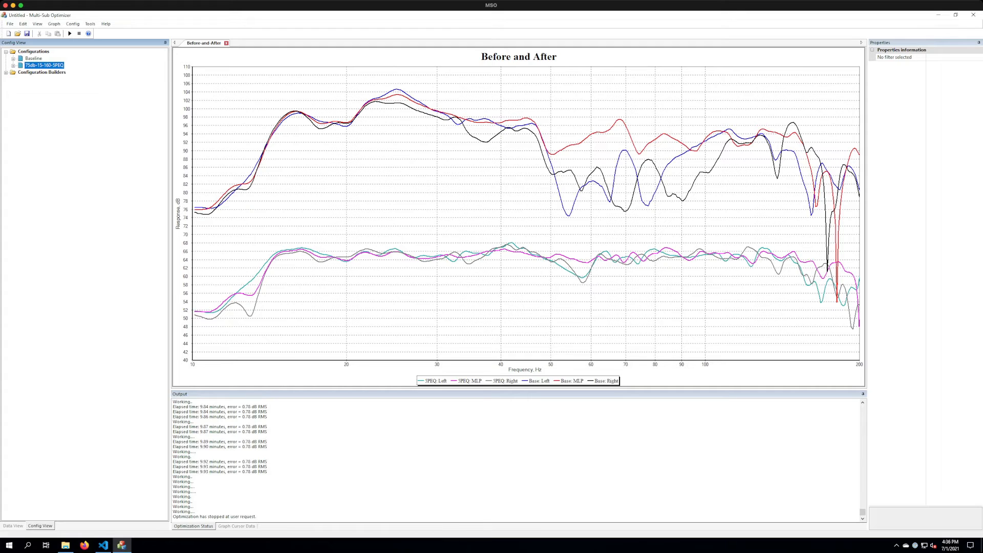
pyautogui.rightClick(41, 65)
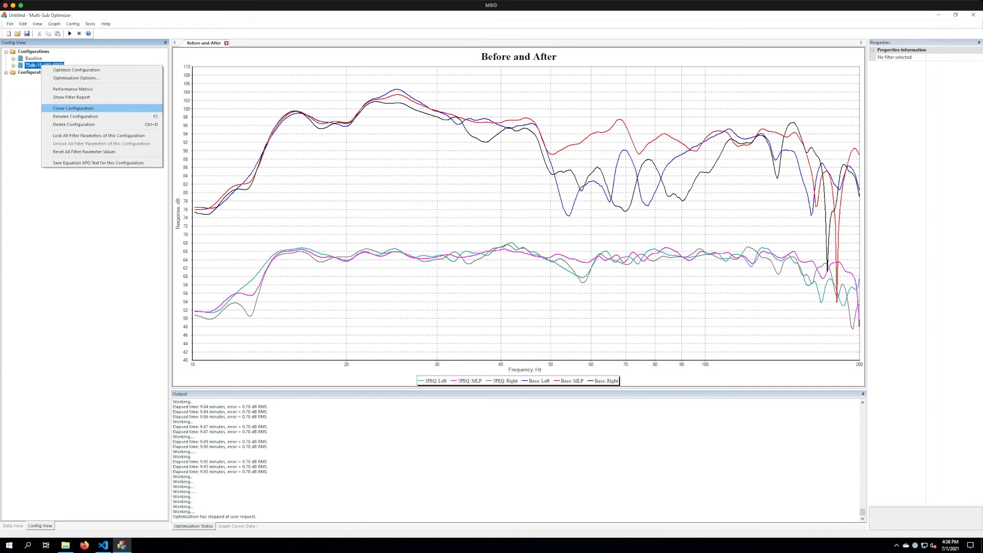
pyautogui.press('Return')
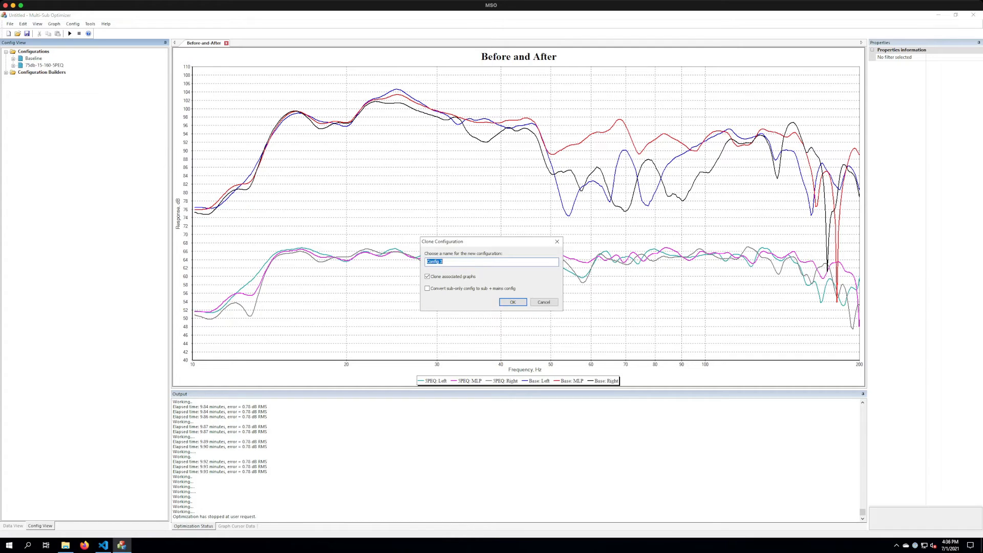
pyautogui.write('75dB-15-160')
pyautogui.write('-8PEQ')
pyautogui.press('Return')
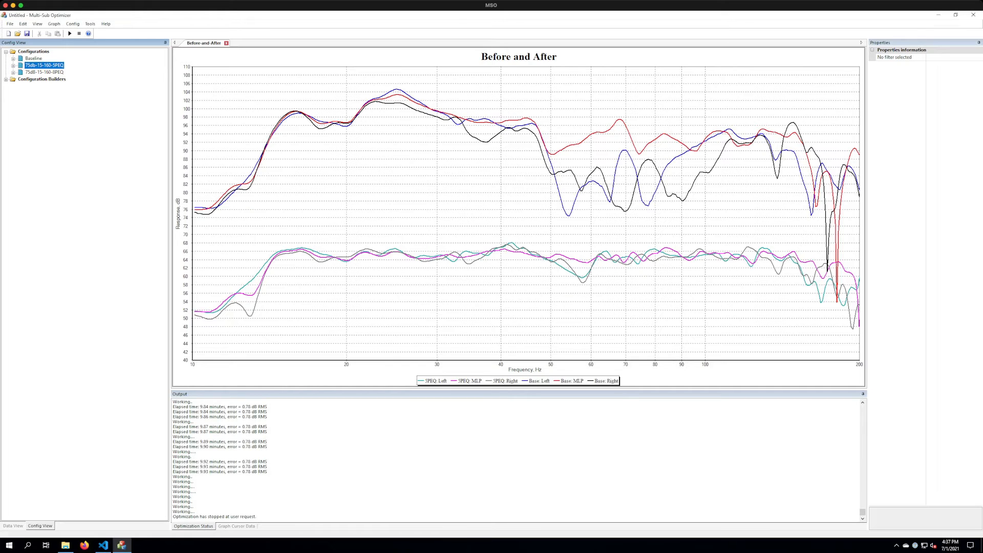
pyautogui.click(44, 72)
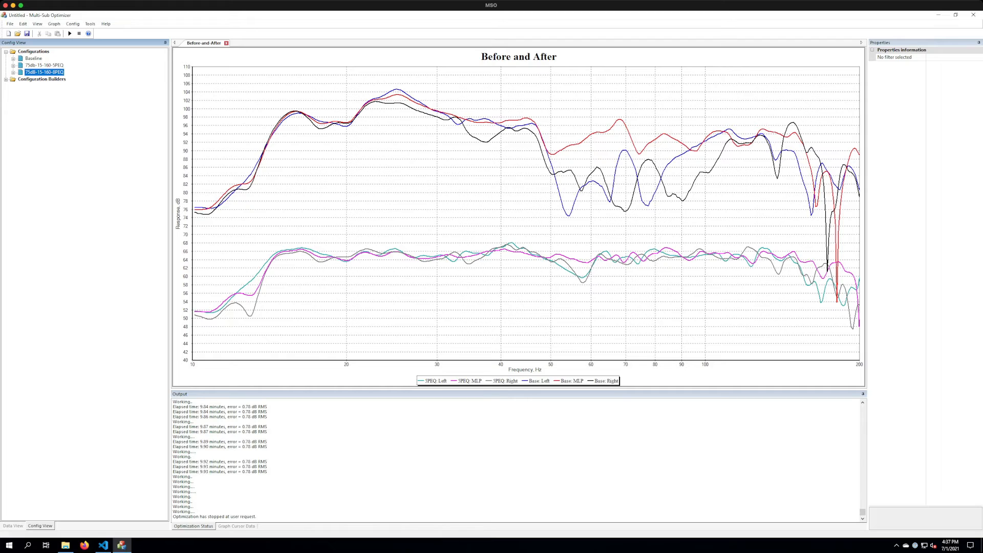
# Review the list of graphs, comparing the existing graphs with the two copies belonging to the 8PEQ configuration.
pyautogui.click(13, 526)
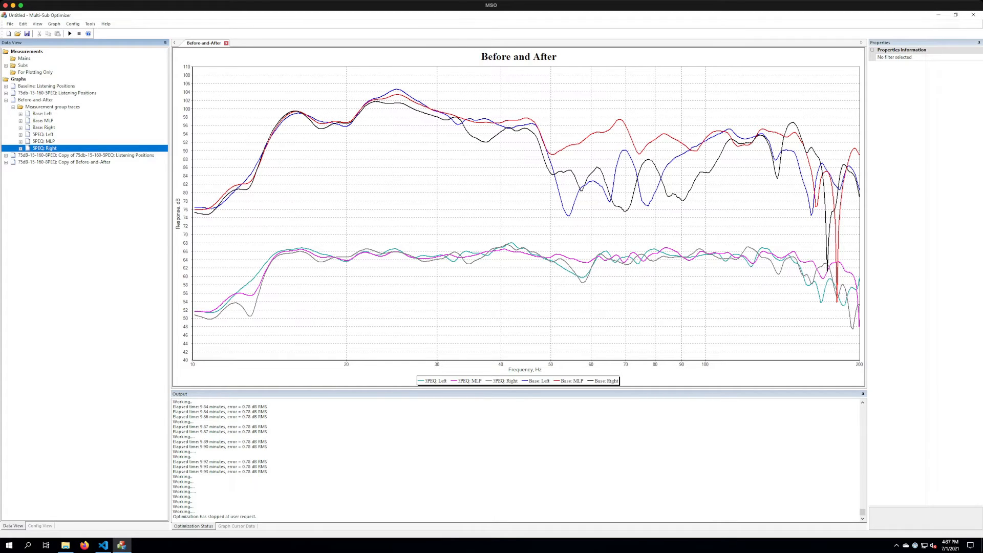
pyautogui.click(6, 101)
pyautogui.click(46, 86)
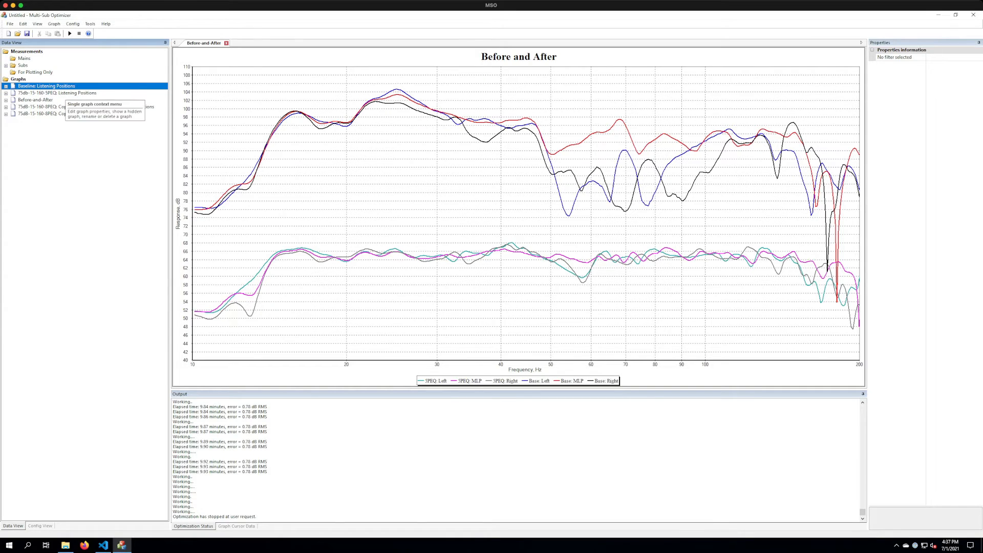
pyautogui.click(63, 93)
pyautogui.click(35, 99)
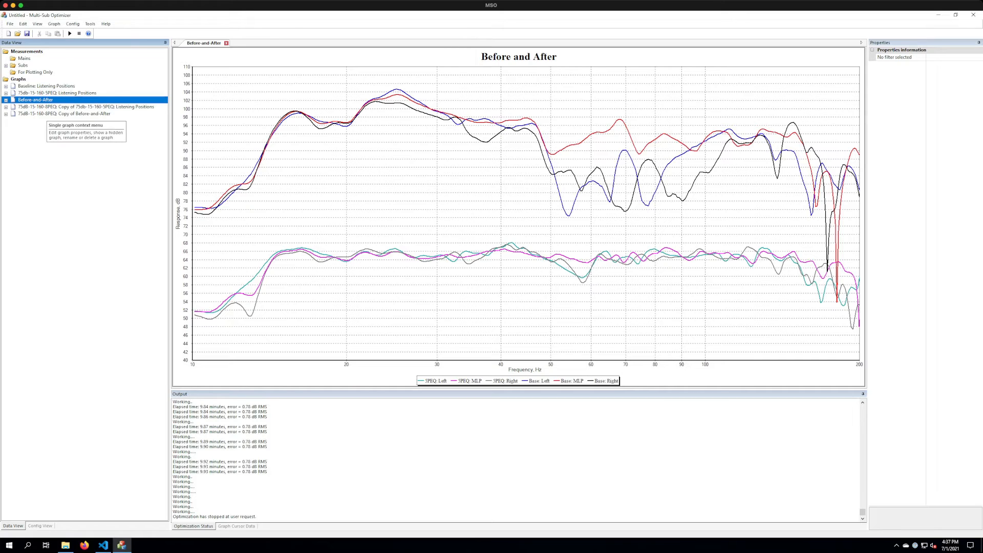
pyautogui.click(51, 107)
pyautogui.click(52, 114)
pyautogui.click(61, 107)
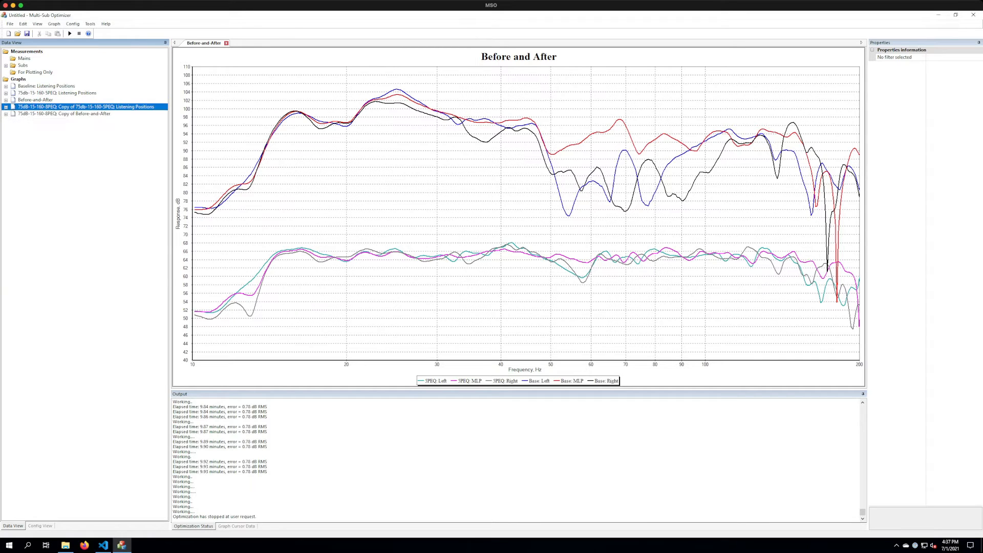
pyautogui.click(64, 114)
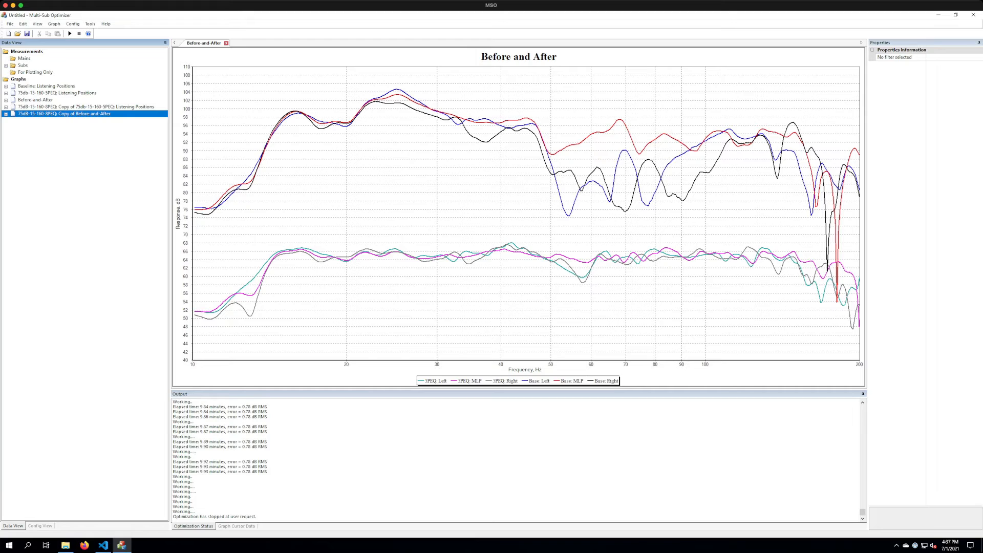
# Rename the copied 5PEQ listening positions graph as "75dB-15-160-8PEQ: Listening Positions".
pyautogui.click(64, 107)
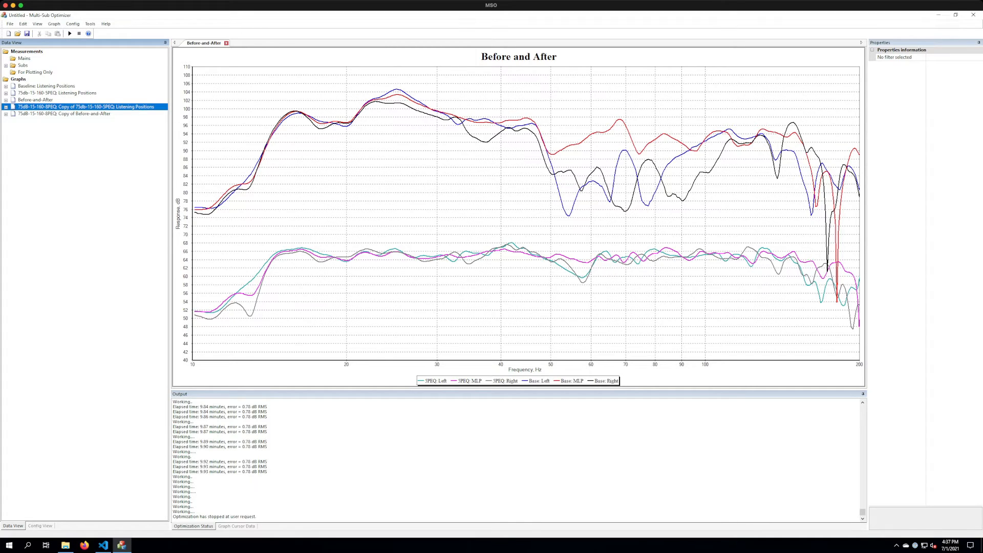
pyautogui.rightClick(65, 107)
pyautogui.click(92, 120)
pyautogui.hotkey('shift', 'Right')
pyautogui.hotkey('shift', 'Right')
pyautogui.hotkey('shift', 'Right')
pyautogui.hotkey('shift', 'Right')
pyautogui.hotkey('shift', 'Right')
pyautogui.hotkey('shift', 'Right')
pyautogui.hotkey('shift', 'Right')
pyautogui.hotkey('shift', 'Right')
pyautogui.hotkey('shift', 'Right')
pyautogui.hotkey('shift', 'Right')
pyautogui.hotkey('shift', 'Right')
pyautogui.hotkey('shift', 'Right')
pyautogui.hotkey('shift', 'Right')
pyautogui.hotkey('shift', 'Right')
pyautogui.hotkey('shift', 'Right')
pyautogui.hotkey('shift', 'Right')
pyautogui.hotkey('shift', 'Right')
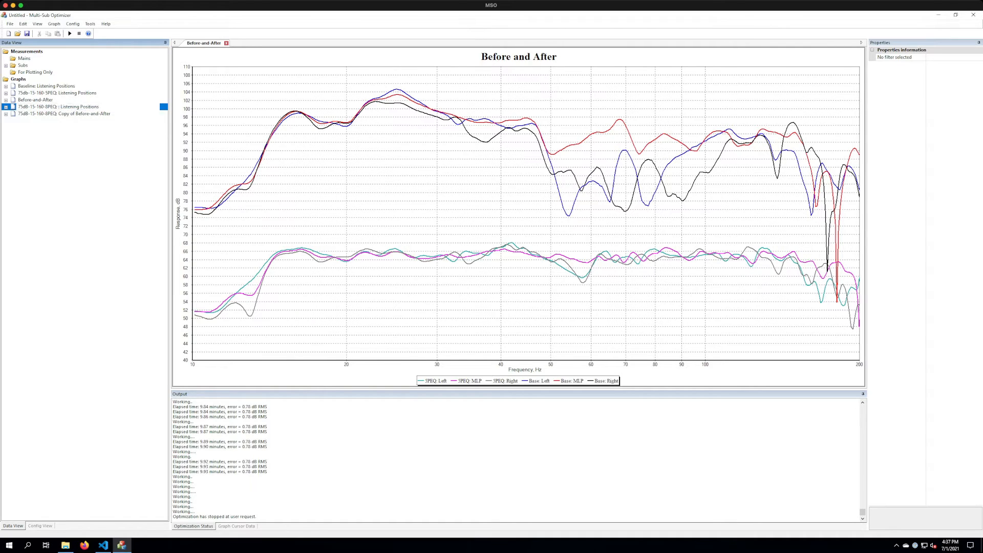
pyautogui.press('Delete')
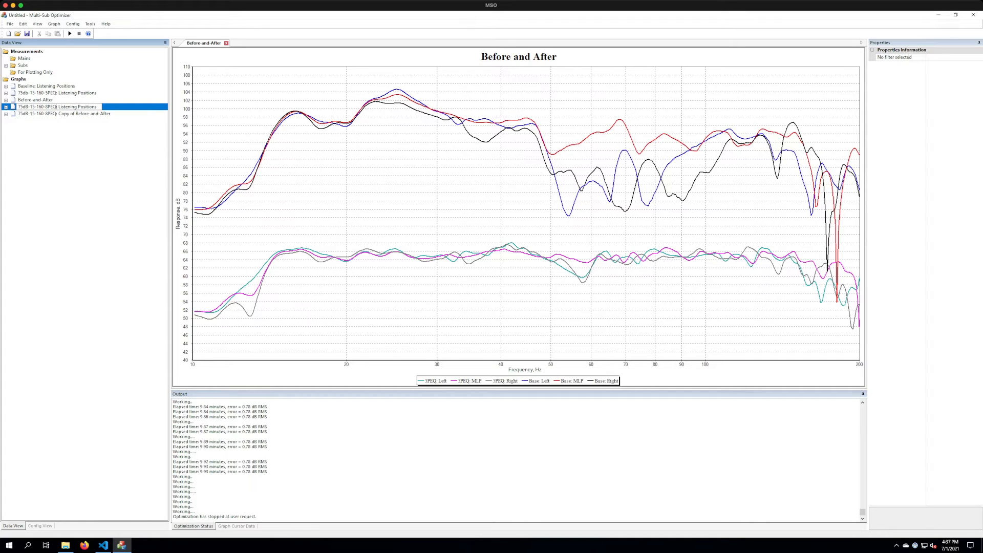
# Rename the copy of the Before-and-After graph as Base-vs-5PEQ-vs-8PEQ.
pyautogui.click(64, 113)
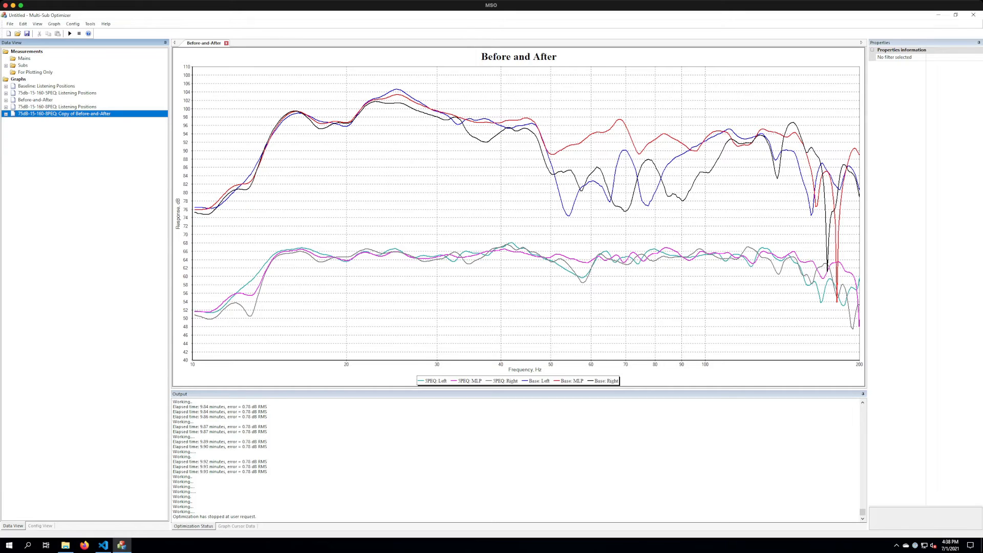
pyautogui.rightClick(62, 113)
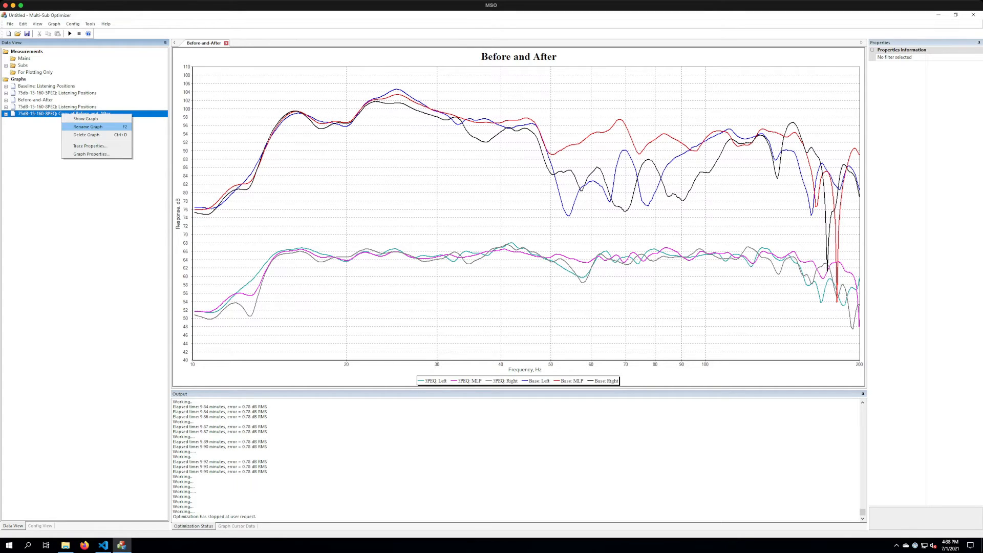
pyautogui.click(87, 127)
pyautogui.write('Base-vs-')
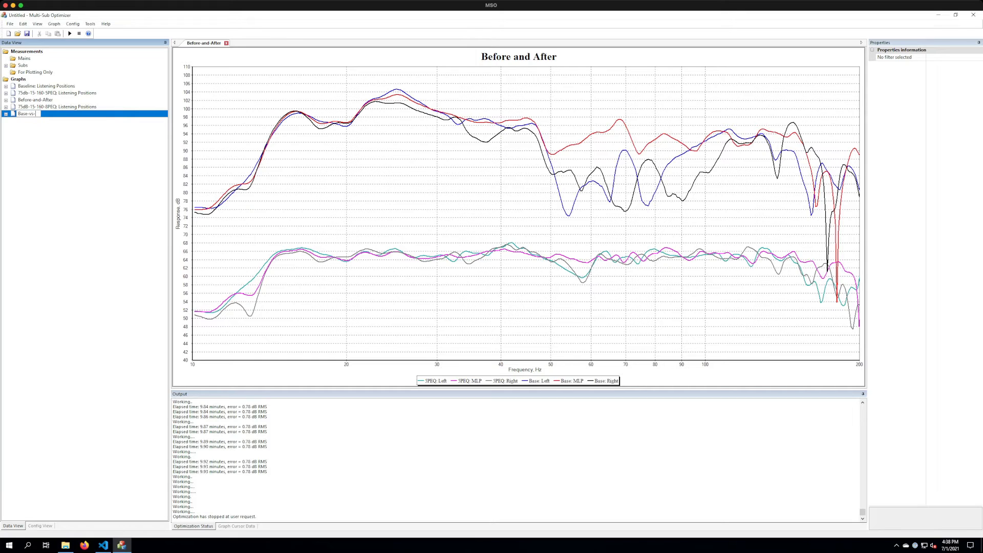
pyautogui.write('5PEQ-vs-8PEQ')
pyautogui.press('Return')
# Set the title of the 8PEQ listening positions graph to "75db-15-160-8PEQ: Listening Position Responses".
pyautogui.click(56, 107)
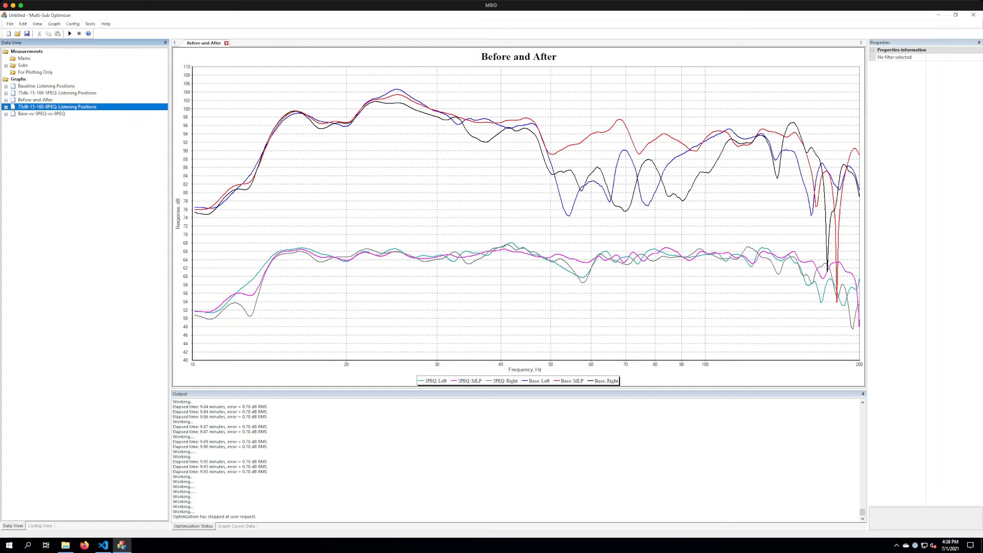
pyautogui.press('F2')
pyautogui.press('Escape')
pyautogui.rightClick(47, 107)
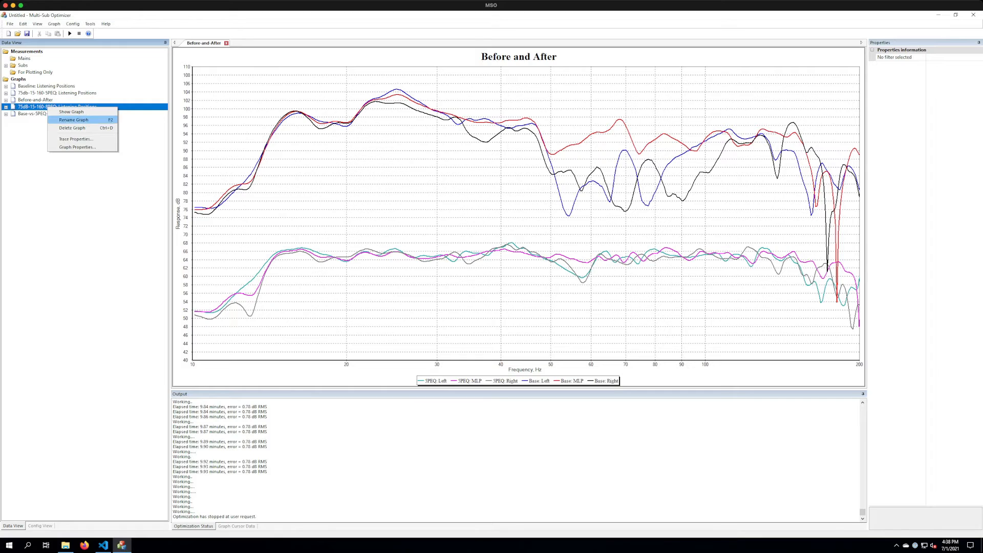
pyautogui.press('Return')
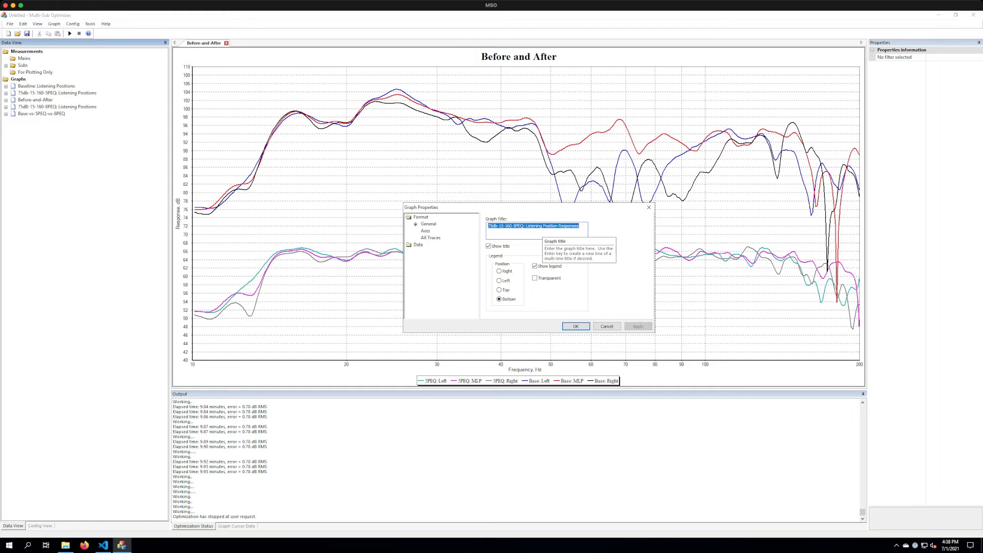
pyautogui.click(513, 225)
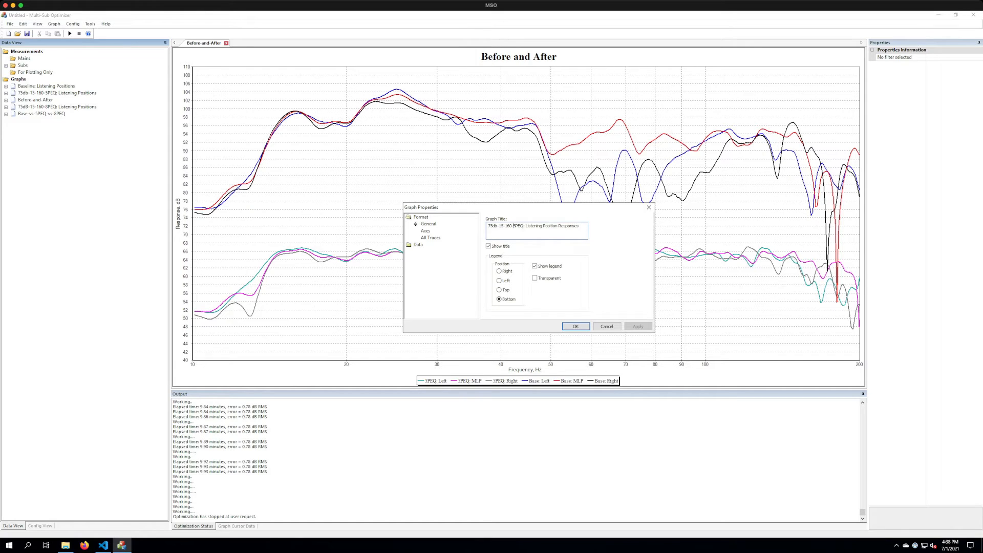
pyautogui.press('Delete')
pyautogui.write('8')
pyautogui.click(638, 326)
pyautogui.click(575, 326)
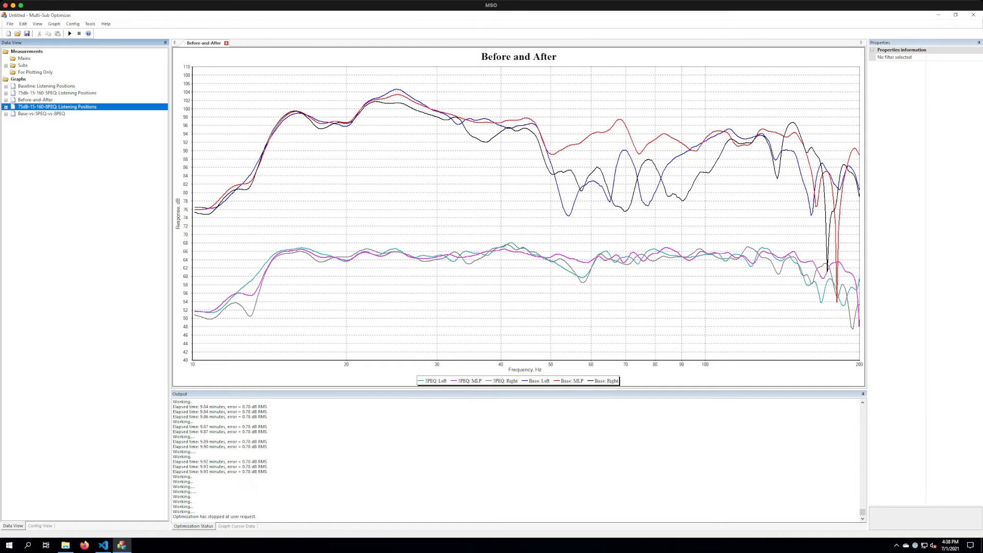
# Set the title of the Base-vs-5PEQ-vs-8PEQ graph to "Base vs 5PEQ vs 8PEQ" and apply it.
pyautogui.click(42, 114)
pyautogui.rightClick(46, 114)
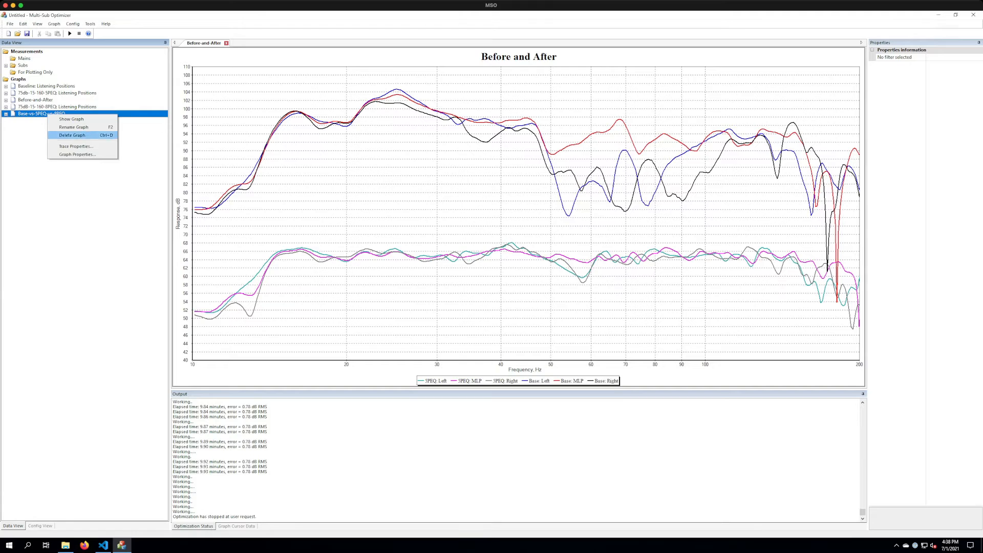
pyautogui.click(67, 154)
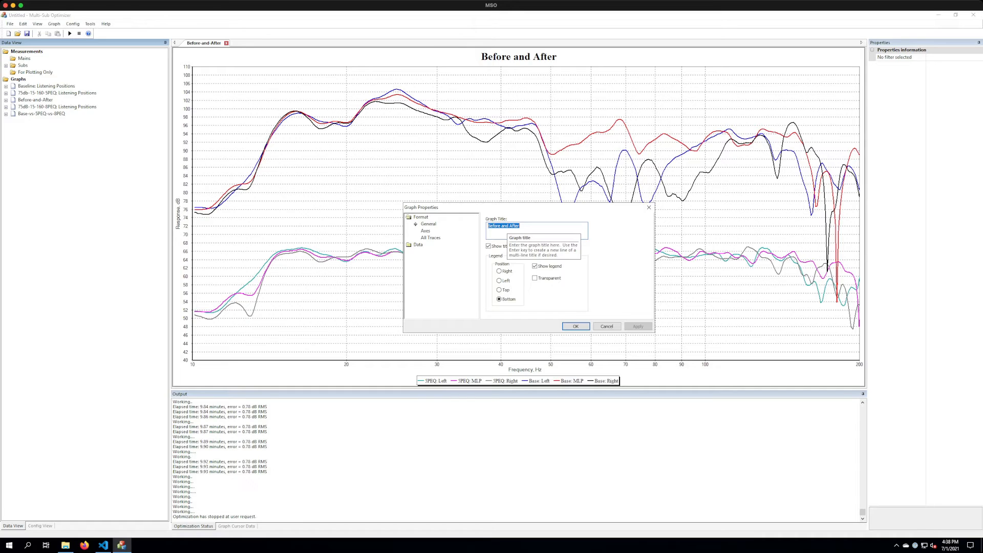
pyautogui.write('Base vs 5PEQ vs 8PEQ')
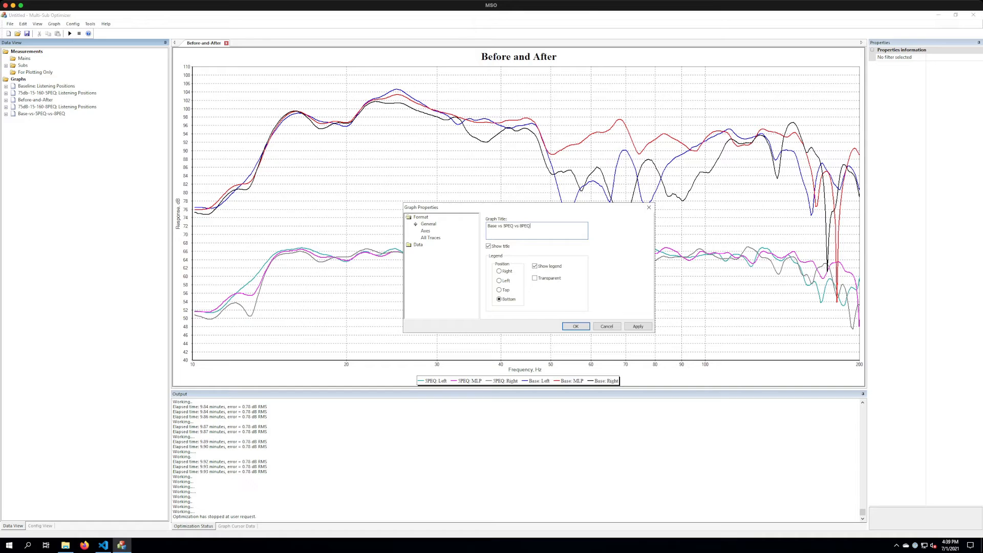
pyautogui.click(638, 326)
# Check which configurations' measurement groups are used as traces in the comparison graph and close its properties.
pyautogui.click(418, 244)
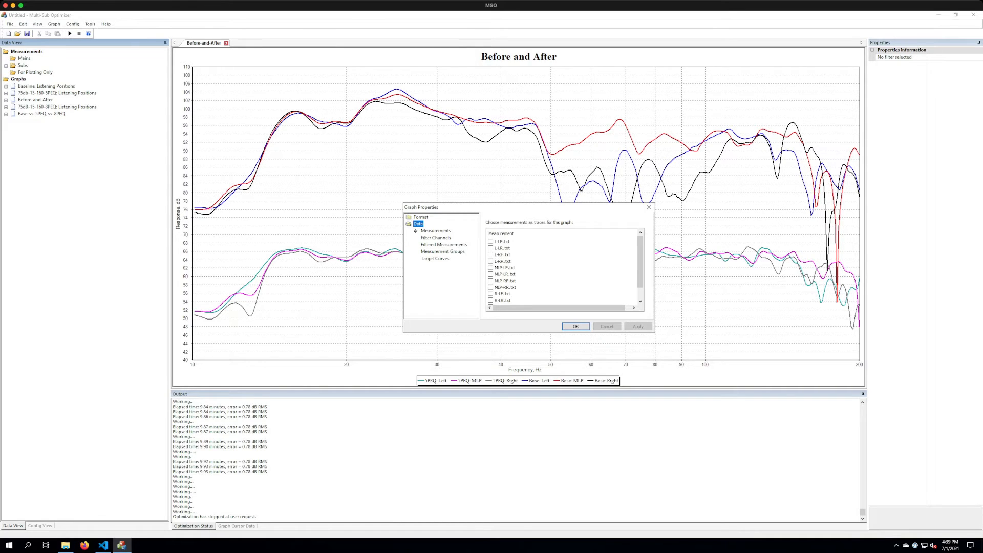
pyautogui.click(416, 252)
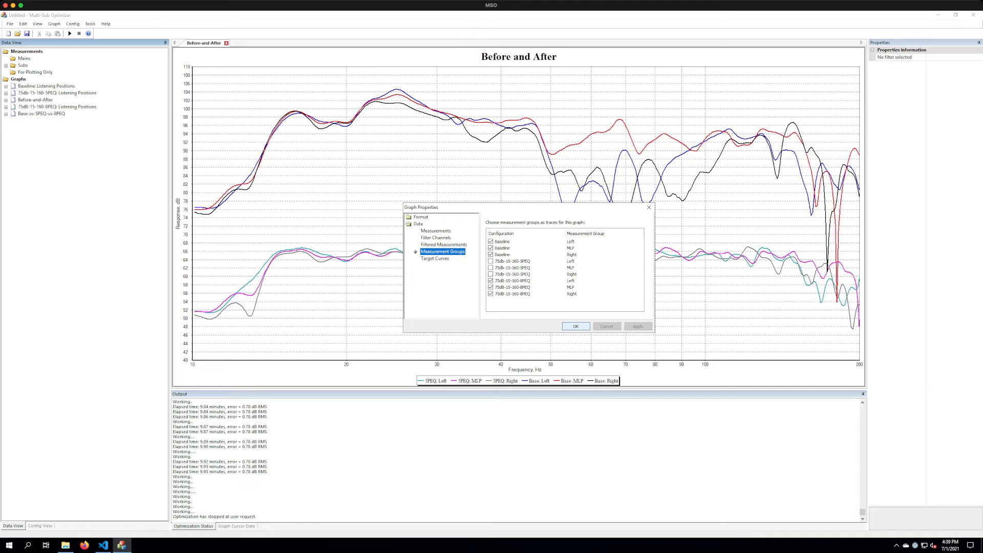
pyautogui.click(575, 326)
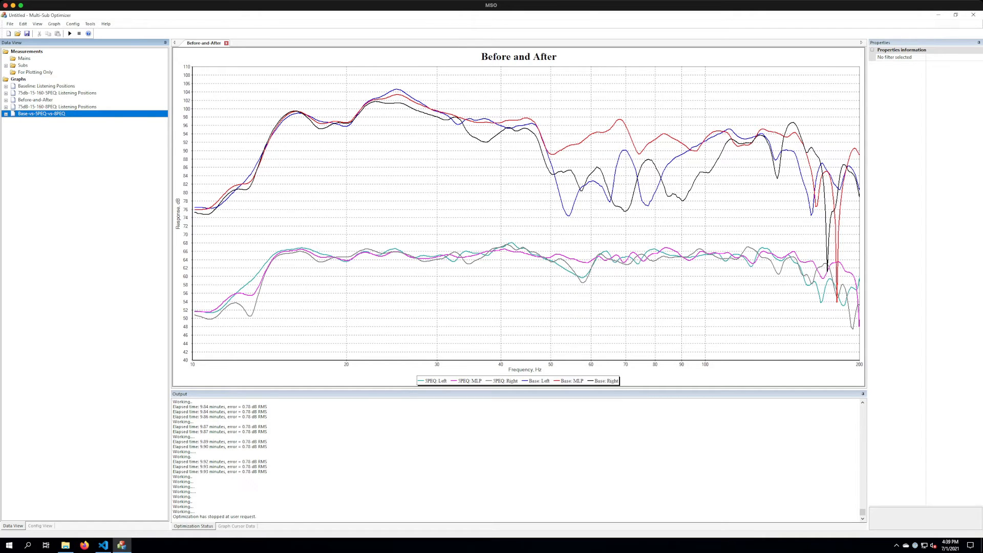
# Show the Base-vs-5PEQ-vs-8PEQ graph and close the Before-and-After graph.
pyautogui.rightClick(41, 113)
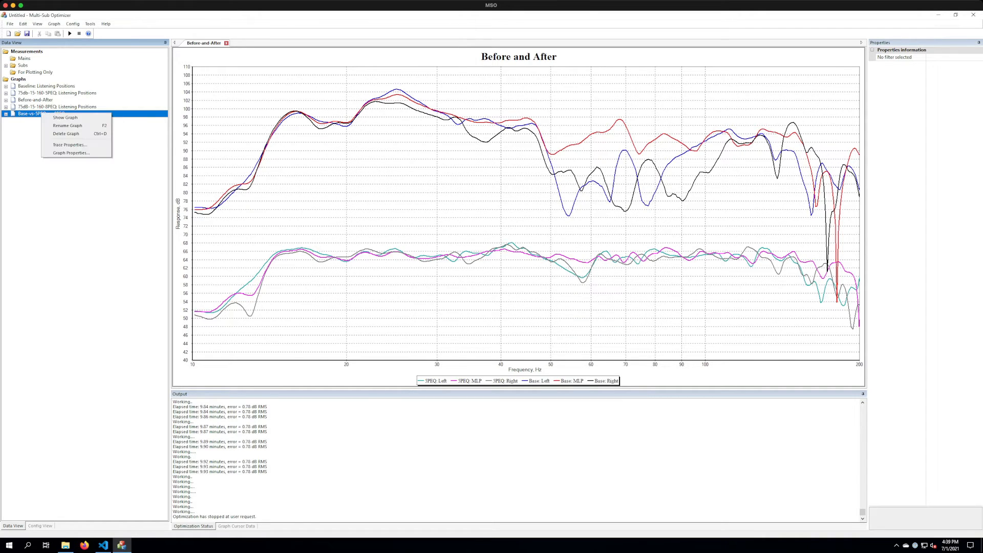
pyautogui.click(65, 117)
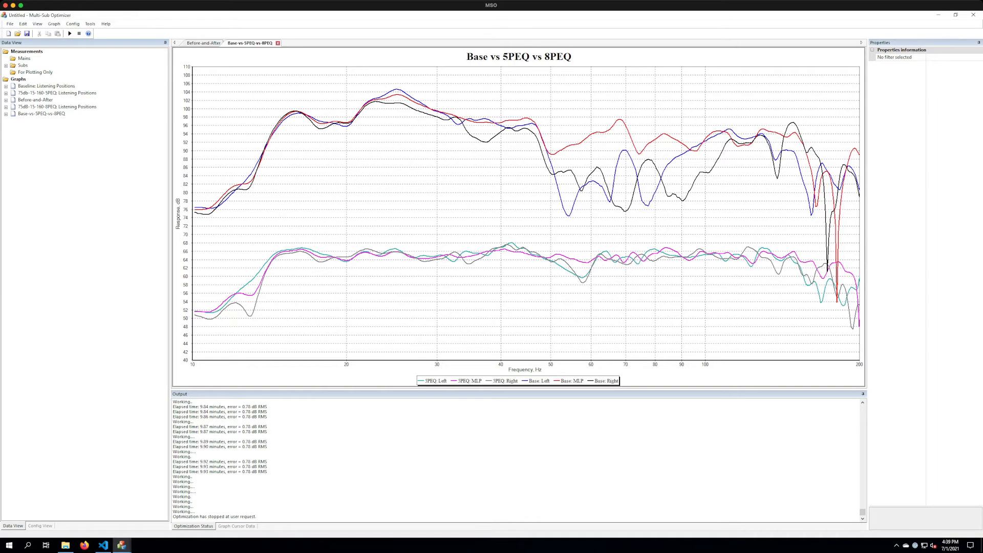
pyautogui.click(204, 43)
pyautogui.click(226, 43)
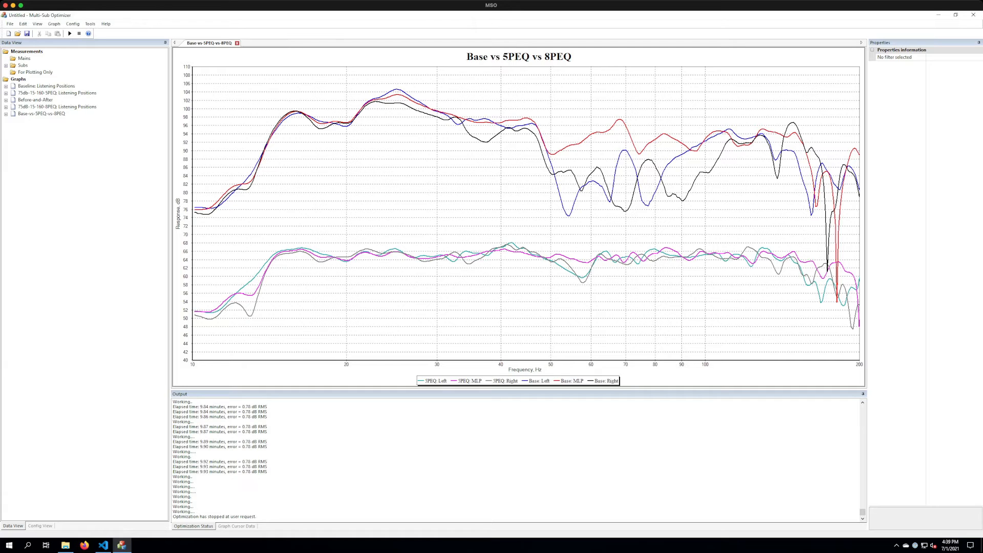
# Inspect the source configuration of the "5PEQ: Left" trace in the Base-vs-5PEQ-vs-8PEQ graph.
pyautogui.click(6, 114)
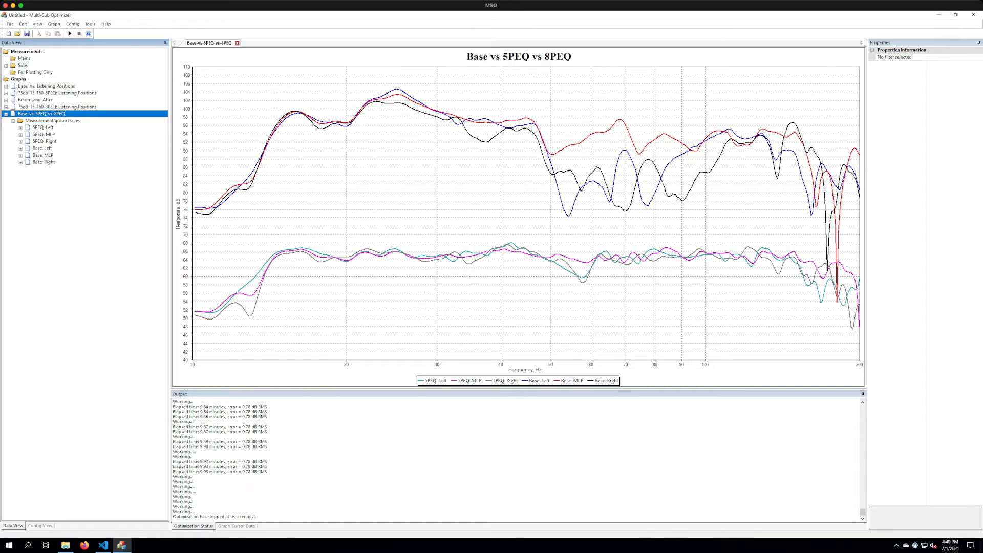
pyautogui.click(21, 128)
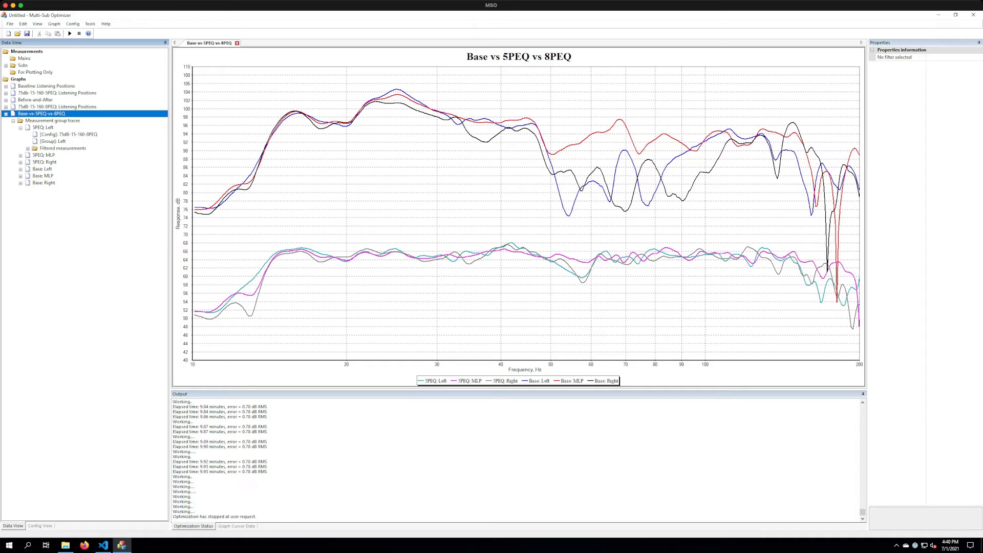
pyautogui.click(68, 134)
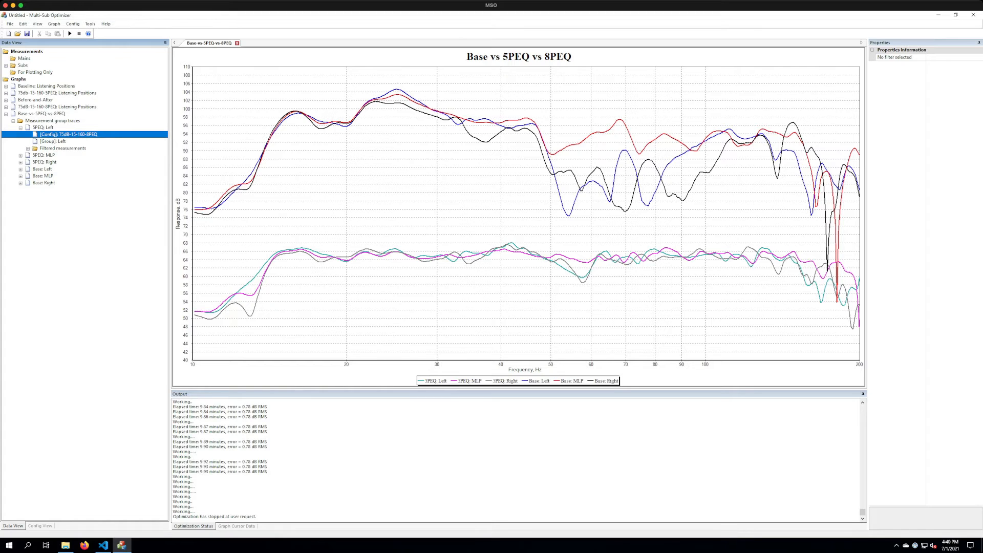
# Rename the 5PEQ: Left trace of the Base-vs-5PEQ-vs-8PEQ graph as 8PEQ: Left.
pyautogui.click(43, 128)
pyautogui.rightClick(40, 128)
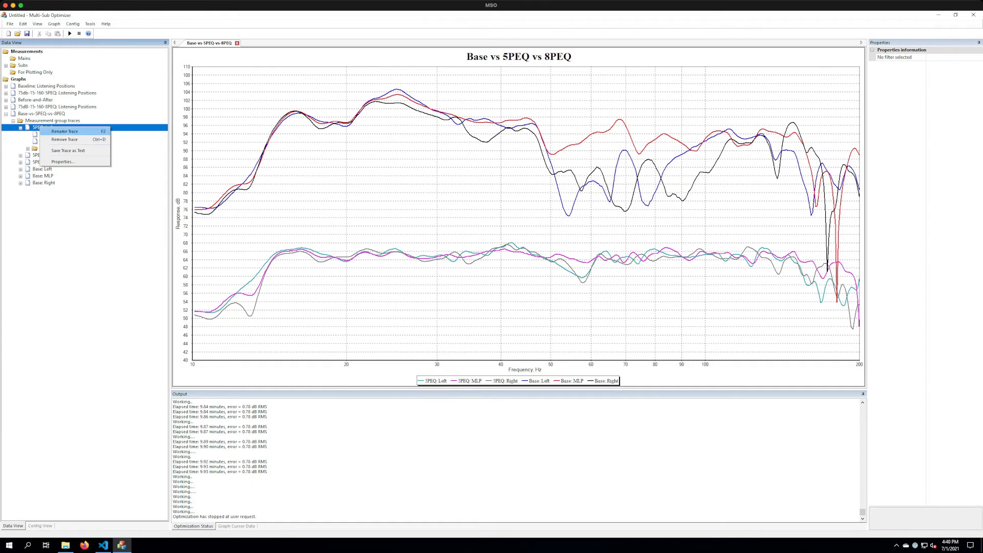
pyautogui.click(57, 131)
pyautogui.press('Left')
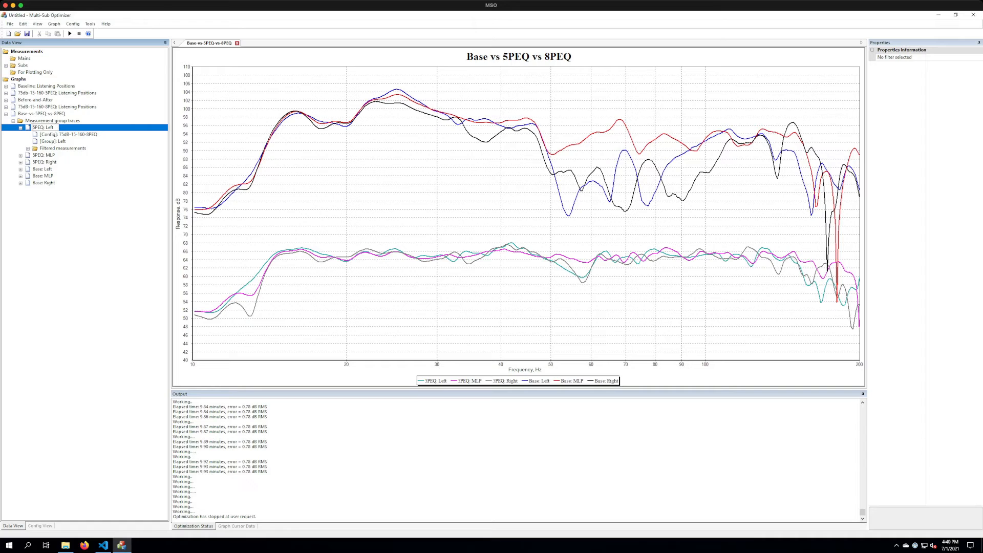
pyautogui.press('Delete')
pyautogui.write('8')
pyautogui.press('Return')
# Rename the 5PEQ: MLP trace of the Base-vs-5PEQ-vs-8PEQ graph as 8PEQ: MLP.
pyautogui.click(44, 155)
pyautogui.rightClick(41, 155)
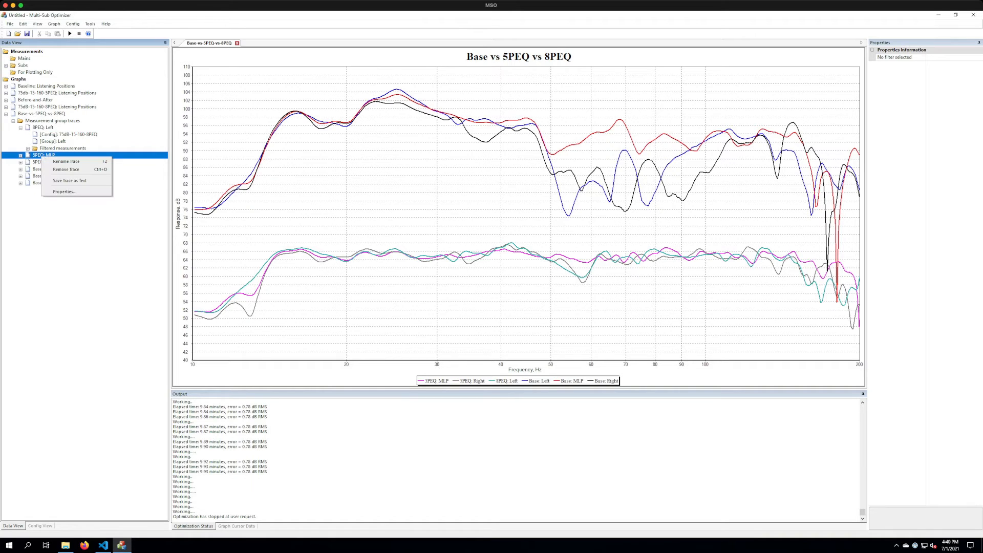
pyautogui.click(57, 161)
pyautogui.press('Home')
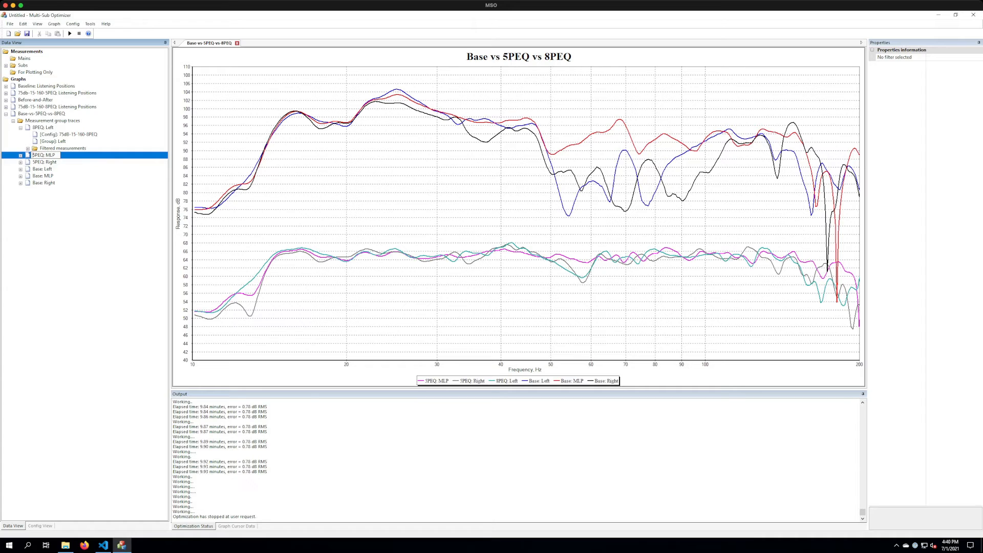
pyautogui.press('Return')
# Rename the 5PEQ: Right trace of the Base-vs-5PEQ-vs-8PEQ graph as 8PEQ: Right.
pyautogui.click(44, 162)
pyautogui.rightClick(43, 162)
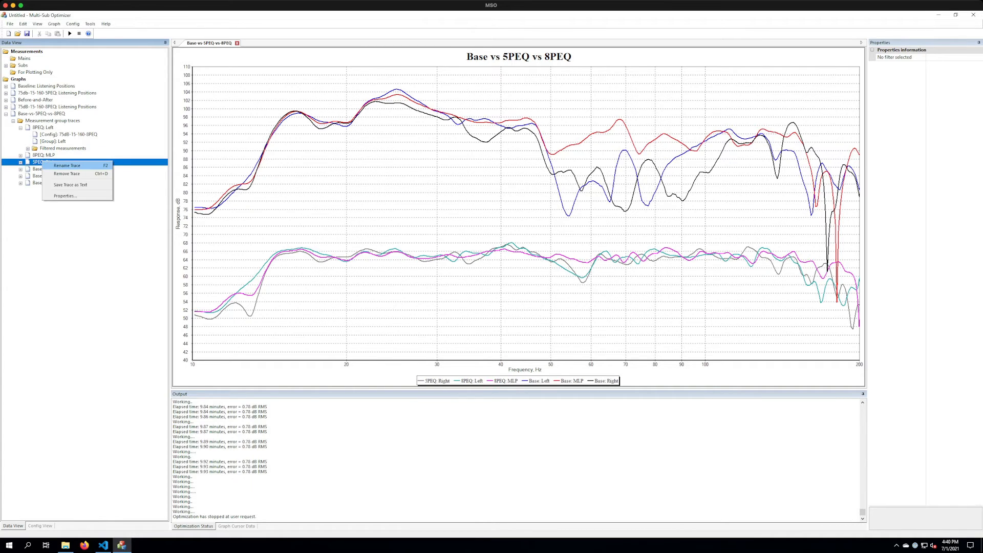
pyautogui.click(67, 166)
pyautogui.click(36, 162)
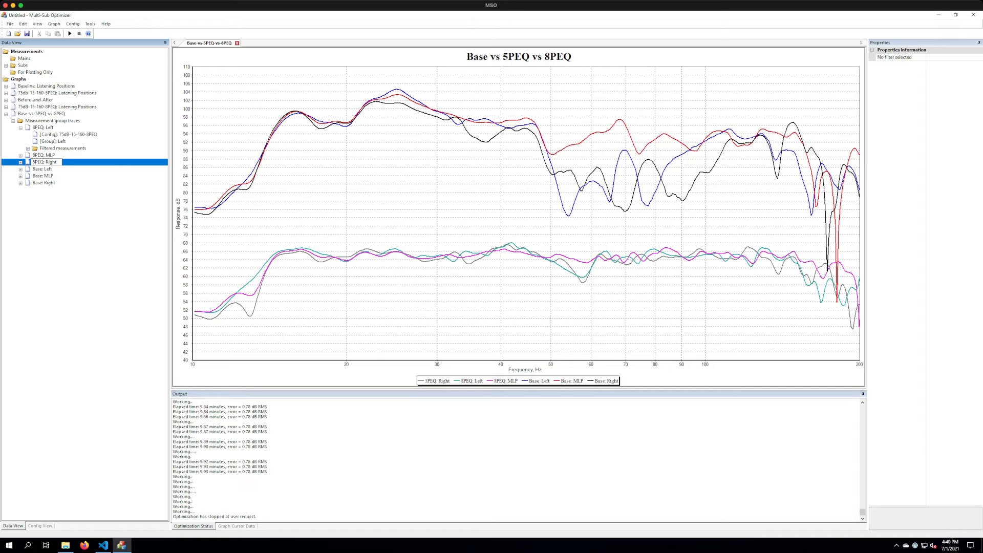
pyautogui.press('Return')
# Add the Left, MLP and Right measurement groups of the 75db-15-160-5PEQ configuration as traces to the Base-vs-5PEQ-vs-8PEQ graph.
pyautogui.rightClick(43, 115)
pyautogui.click(67, 134)
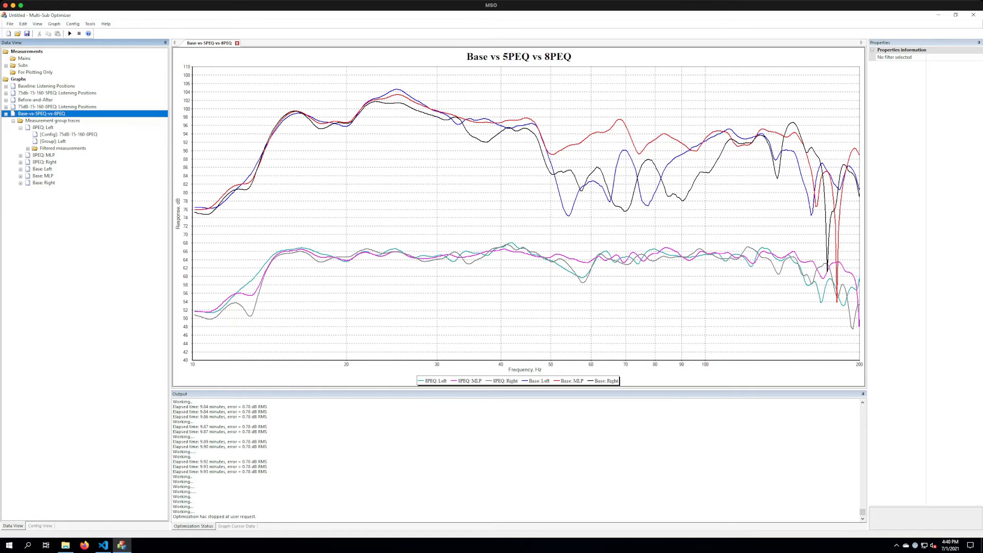
pyautogui.rightClick(46, 113)
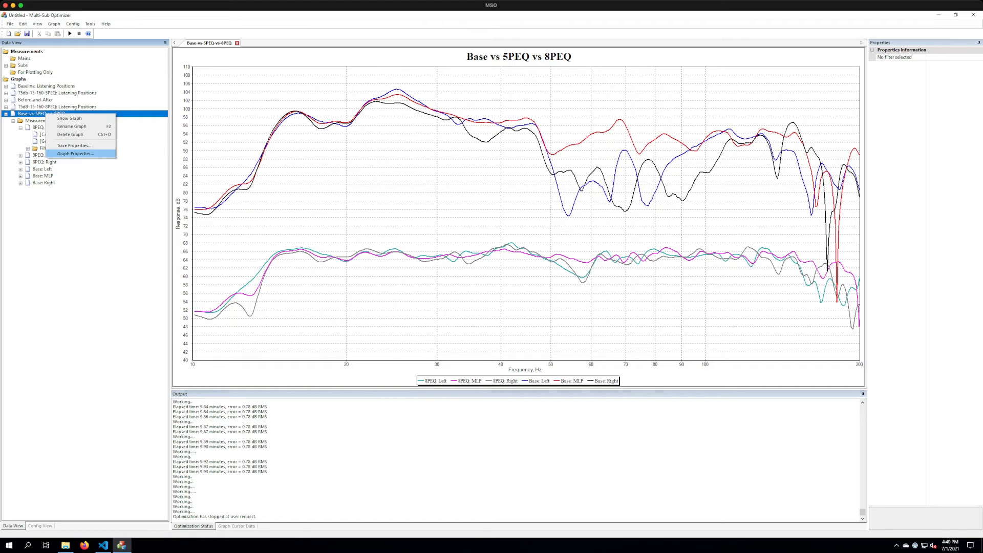
pyautogui.click(75, 154)
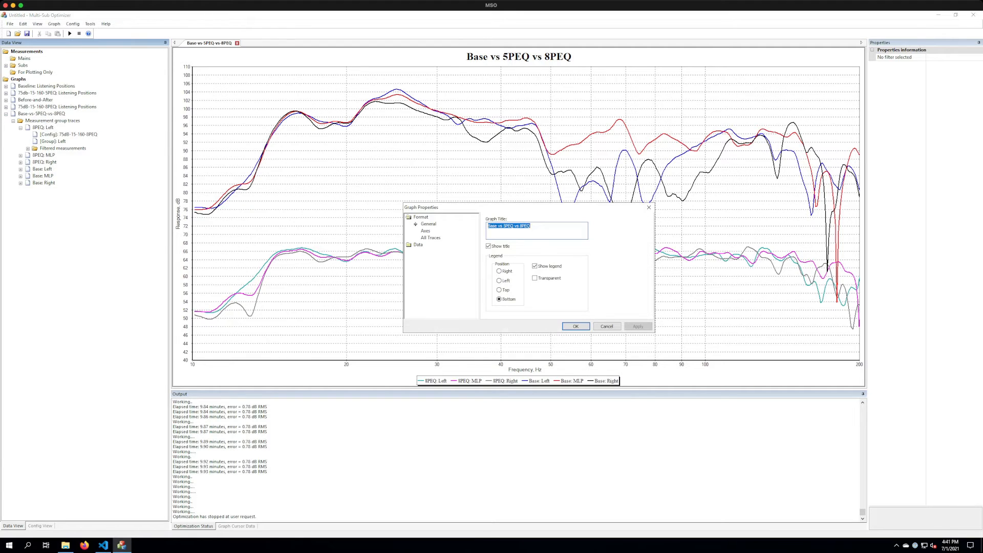
pyautogui.click(419, 244)
pyautogui.click(415, 251)
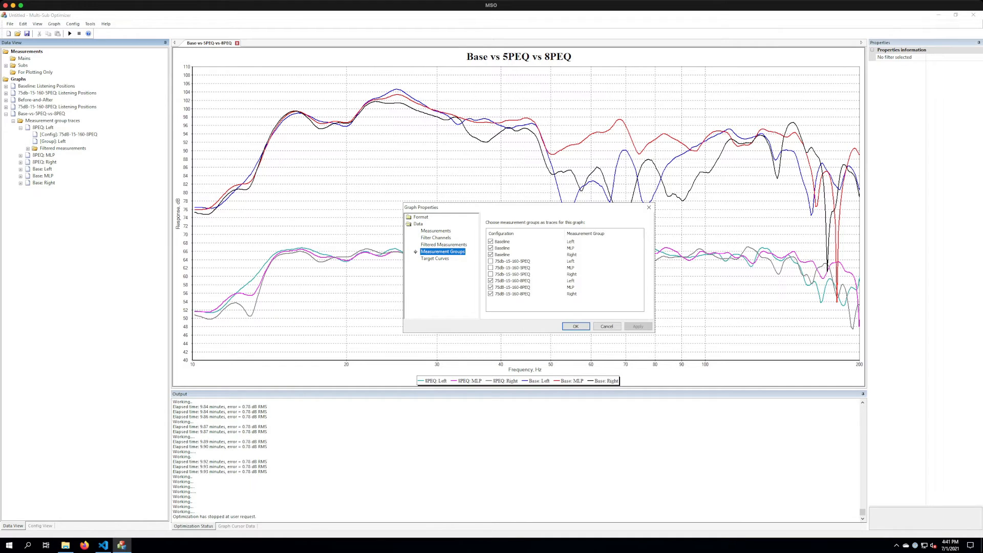
pyautogui.click(491, 262)
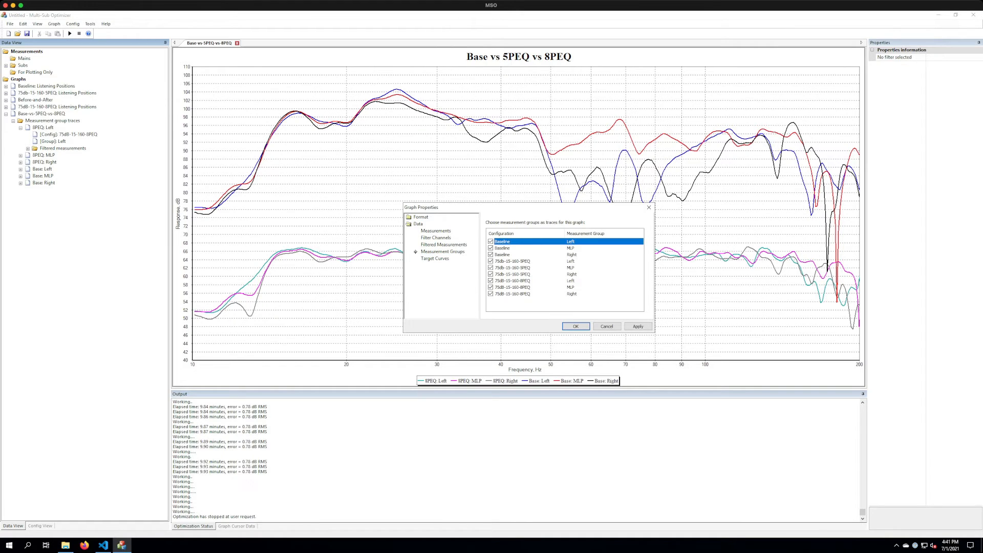
pyautogui.click(638, 326)
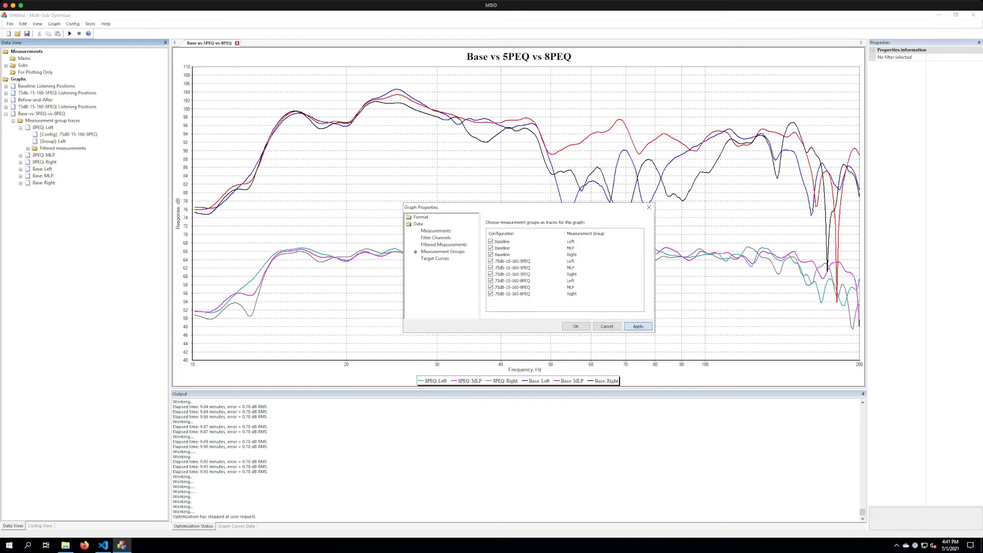
pyautogui.click(576, 326)
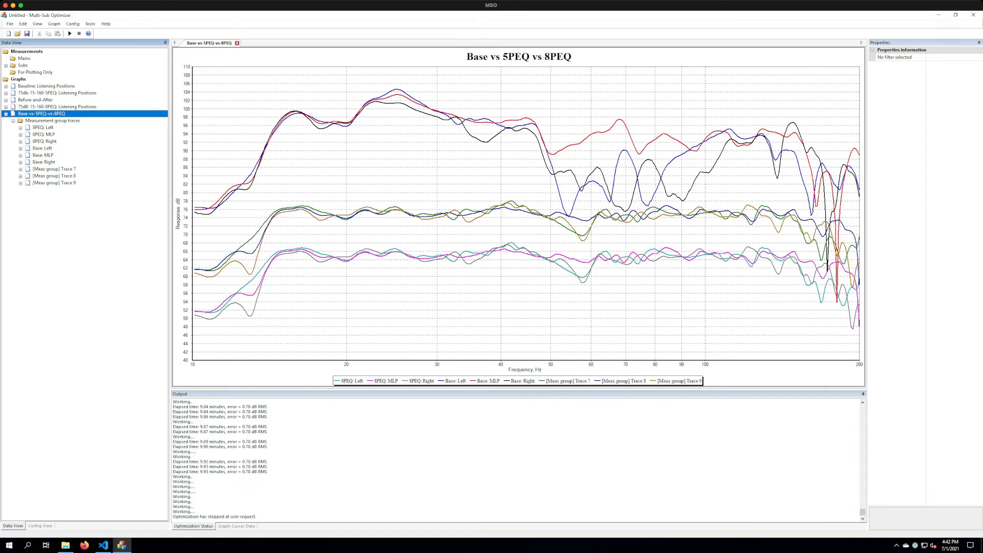
# Rename the [Meas group] Trace 7 trace, which plots the 5PEQ configuration's Left group, as 5PEQ: Left.
pyautogui.click(20, 169)
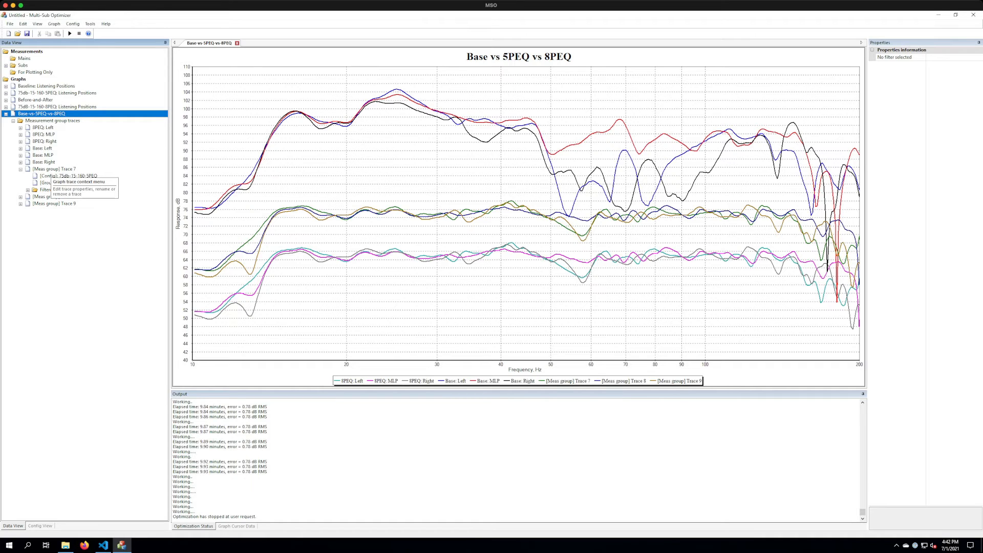
pyautogui.click(54, 169)
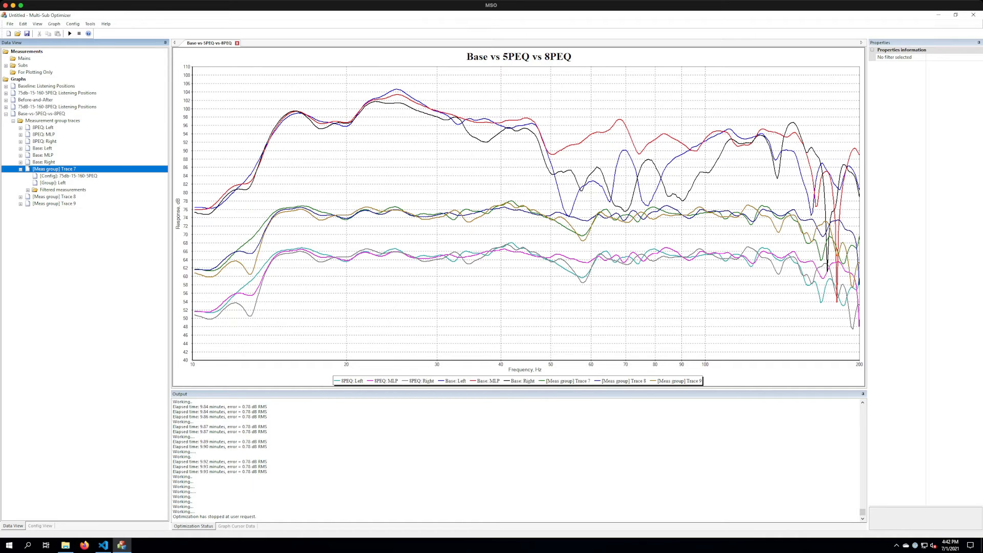
pyautogui.rightClick(47, 169)
pyautogui.click(64, 172)
pyautogui.write('5PEQ: Left')
pyautogui.press('Return')
# Rename the [Meas group] Trace 8 trace, which plots the 5PEQ configuration's MLP group, as 5PEQ: MLP.
pyautogui.click(21, 197)
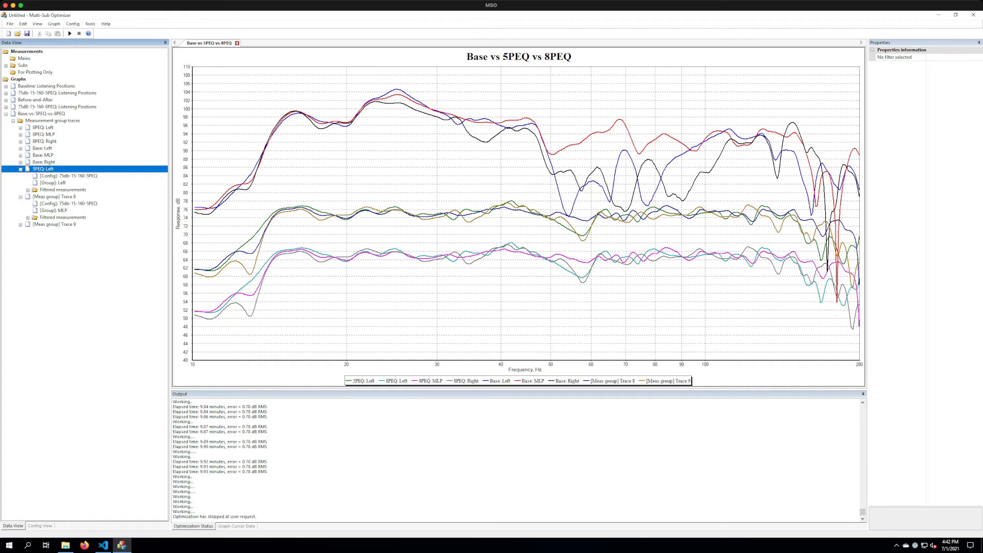
pyautogui.click(46, 197)
pyautogui.rightClick(46, 197)
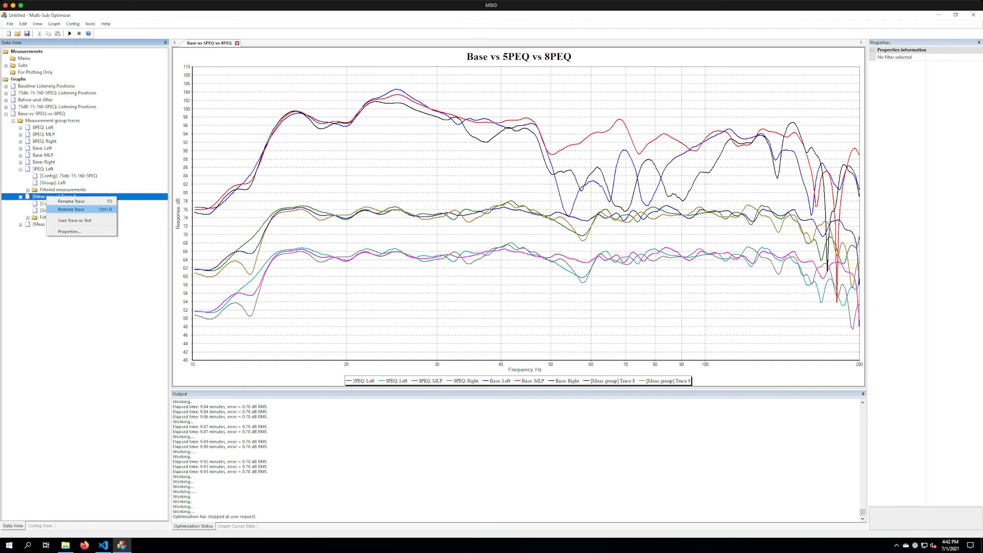
pyautogui.click(71, 201)
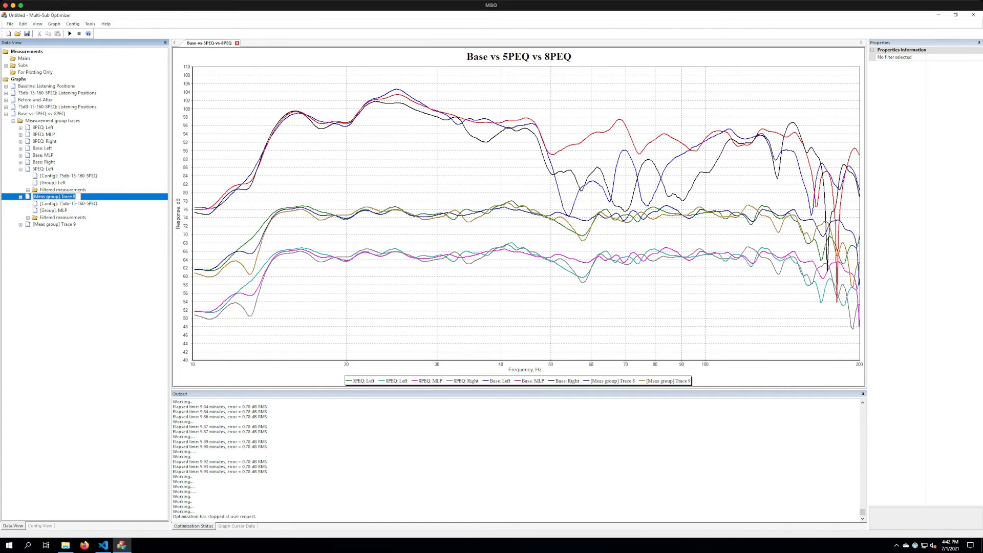
pyautogui.write('5PEQ: MLP')
pyautogui.press('Return')
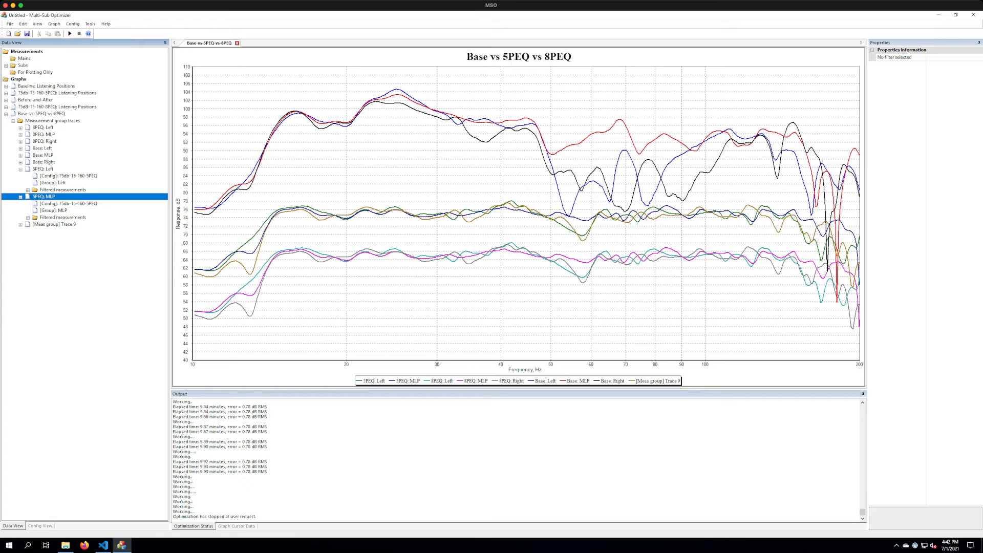
# Rename the [Meas group] Trace 9 trace of the comparison graph as 5PEQ: Right.
pyautogui.rightClick(53, 224)
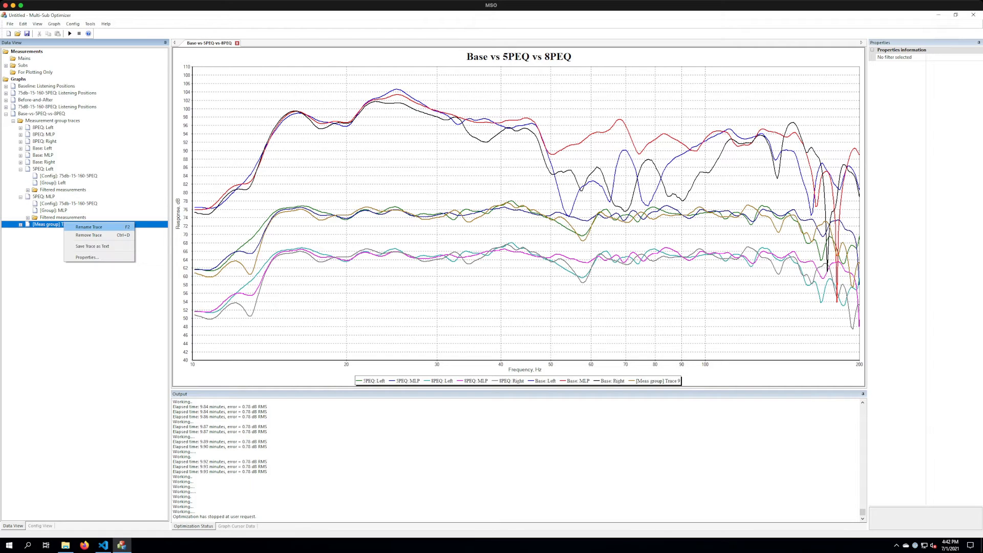
pyautogui.click(71, 230)
pyautogui.write('5PEQ')
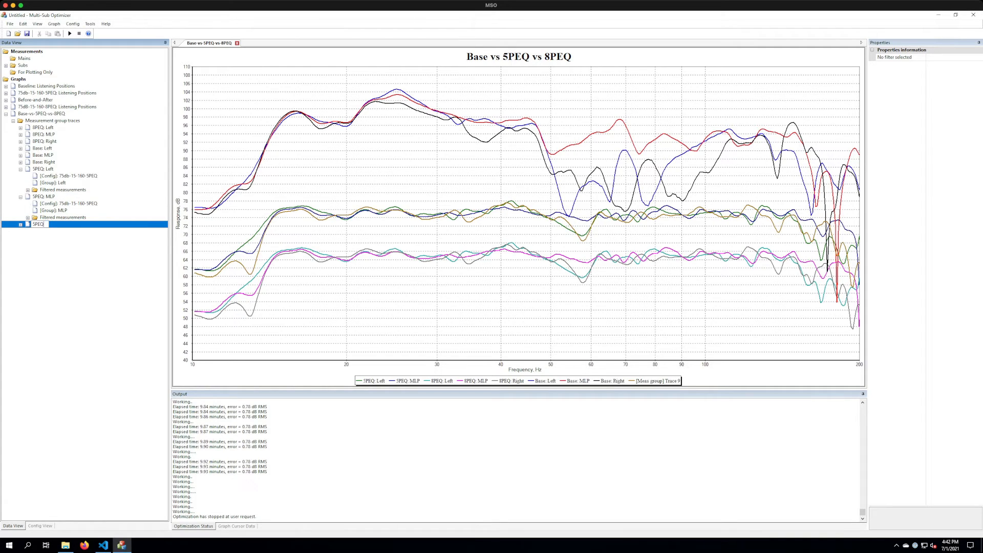
pyautogui.write(': Right')
pyautogui.press('Return')
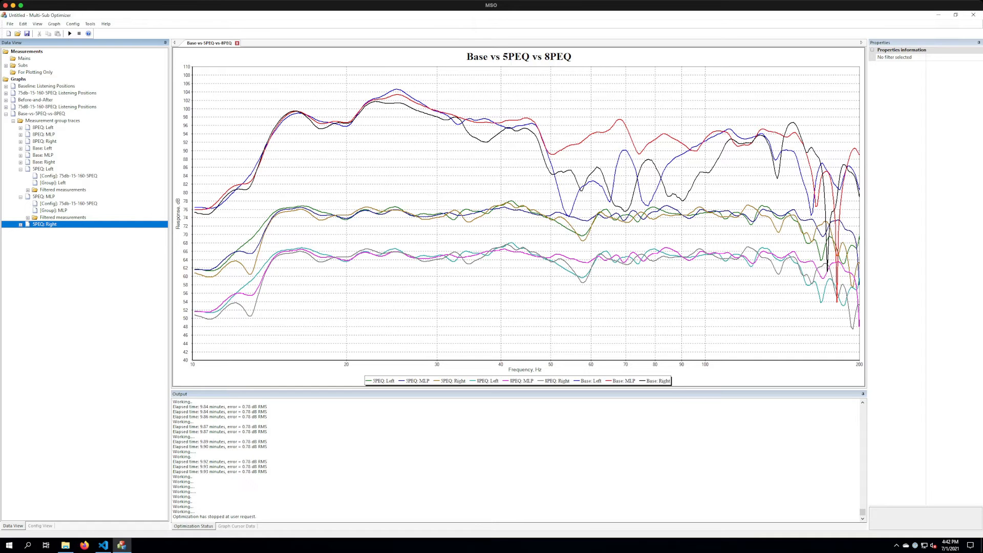
# Compare the parameters of the LF channel's FL1 parametric EQ between the 75db-15-160-5PEQ and 75dB-15-160-8PEQ configurations.
pyautogui.click(40, 525)
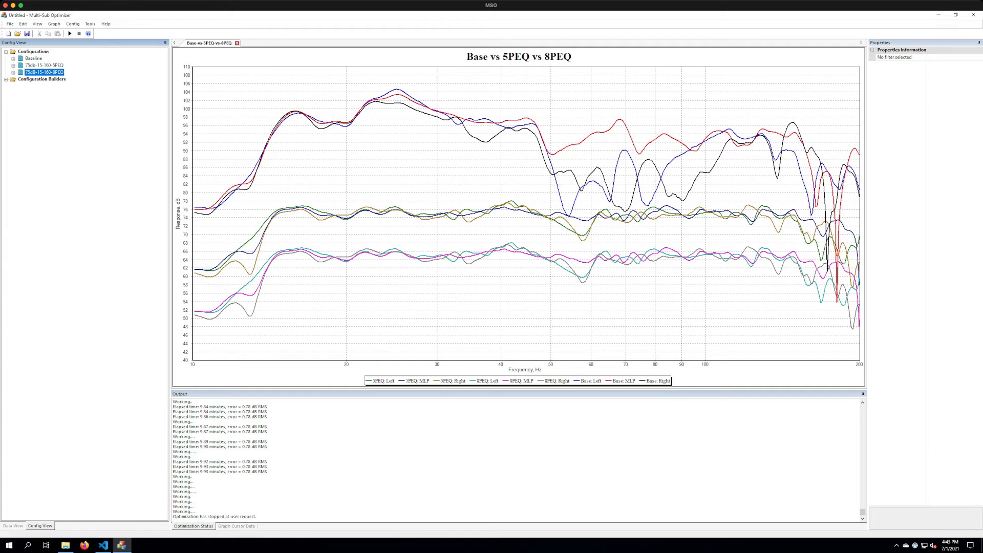
pyautogui.click(43, 66)
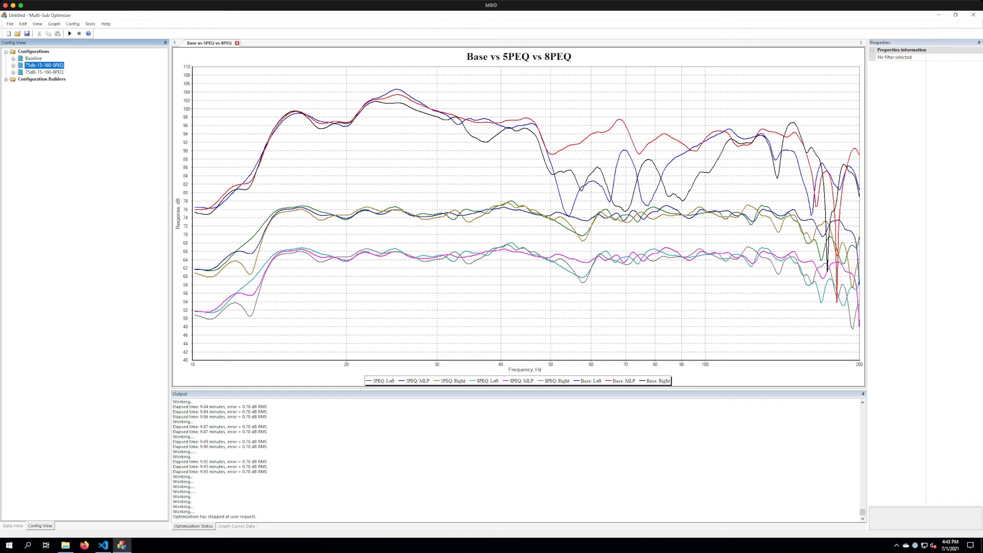
pyautogui.click(13, 66)
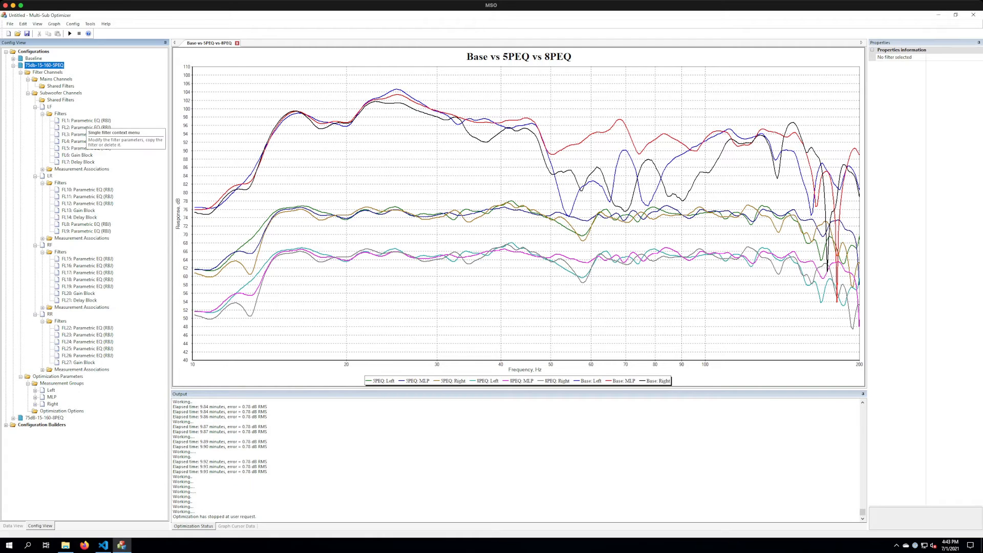
pyautogui.click(86, 121)
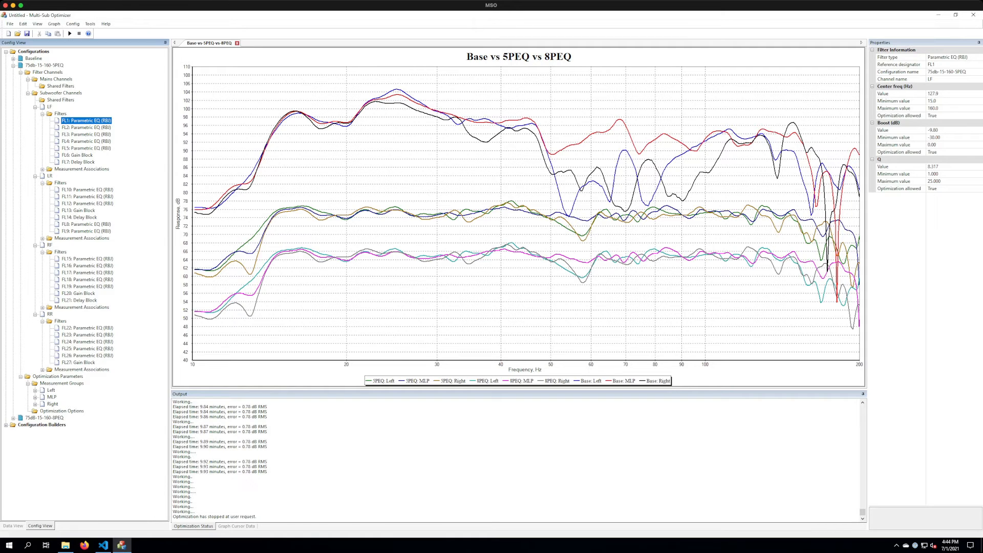
pyautogui.click(13, 66)
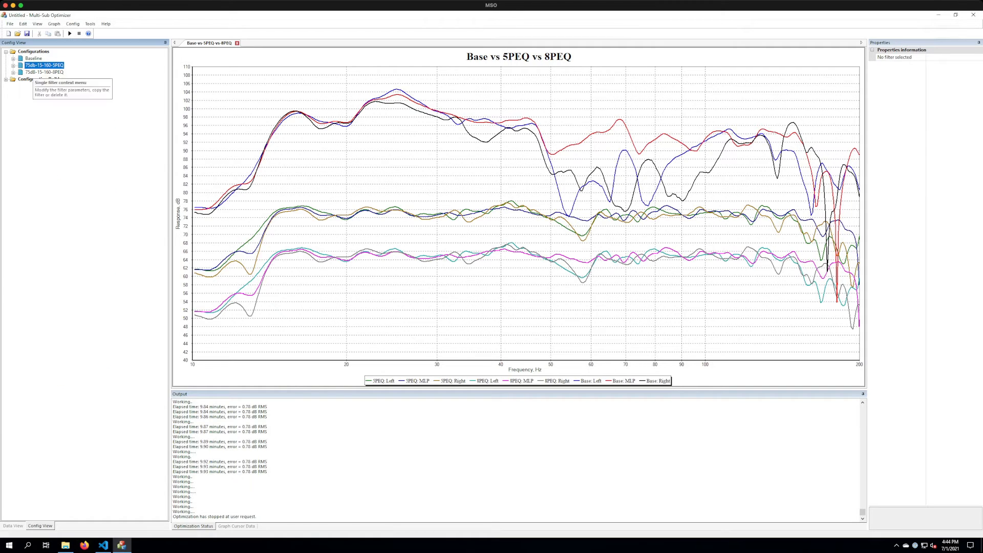
pyautogui.click(34, 72)
pyautogui.click(13, 73)
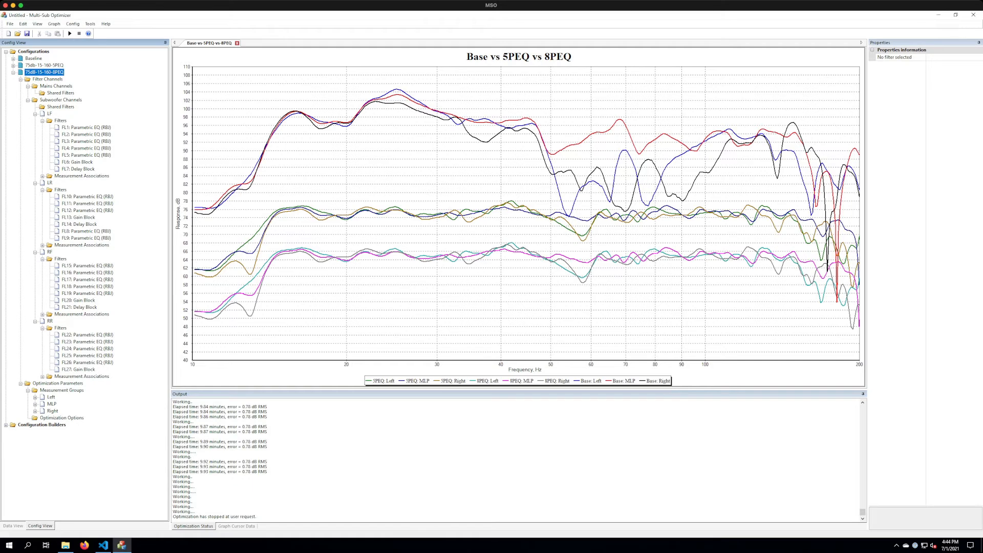
pyautogui.click(82, 128)
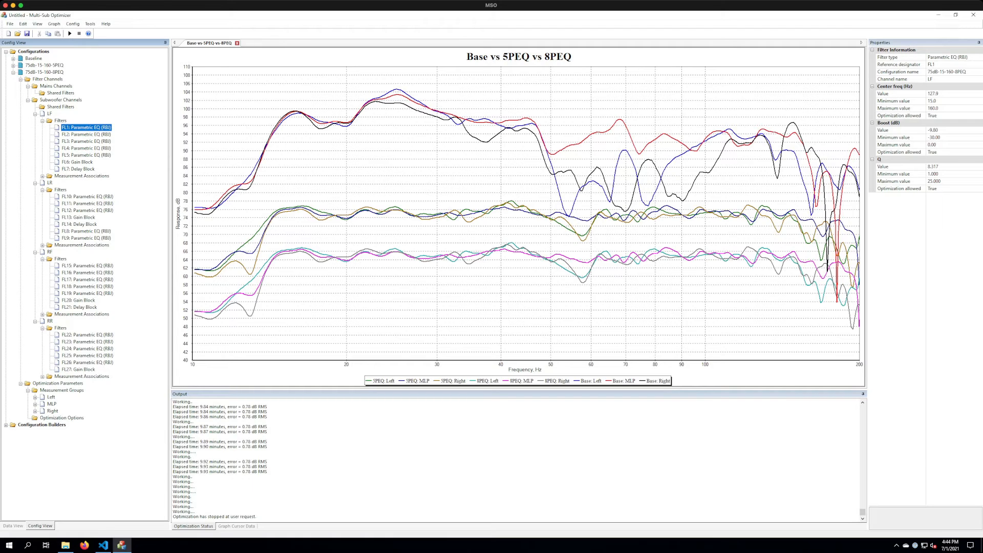
pyautogui.click(13, 72)
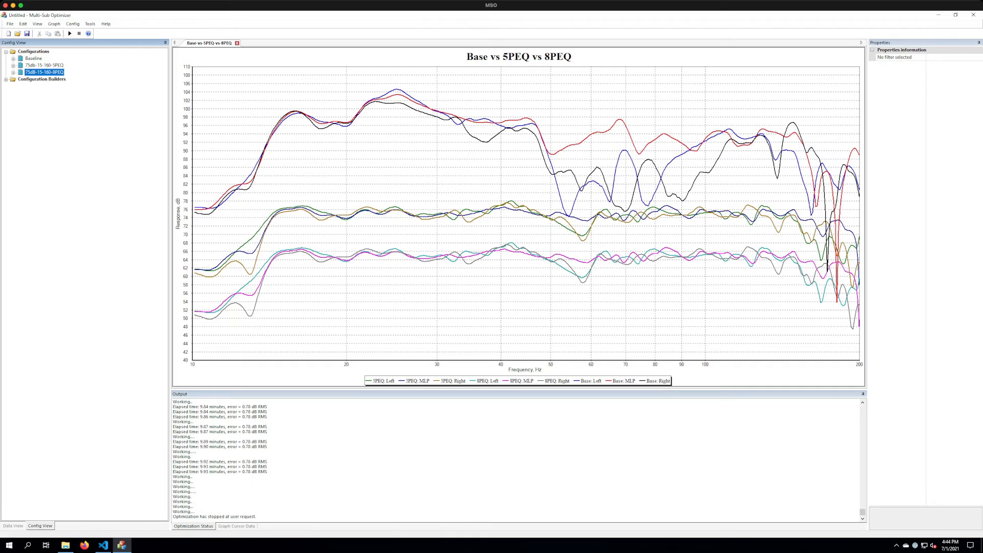
# Reset all filter parameter values of the 75dB-15-160-8PEQ configuration and inspect the parameters of its LF channel's FL1 filter.
pyautogui.rightClick(45, 72)
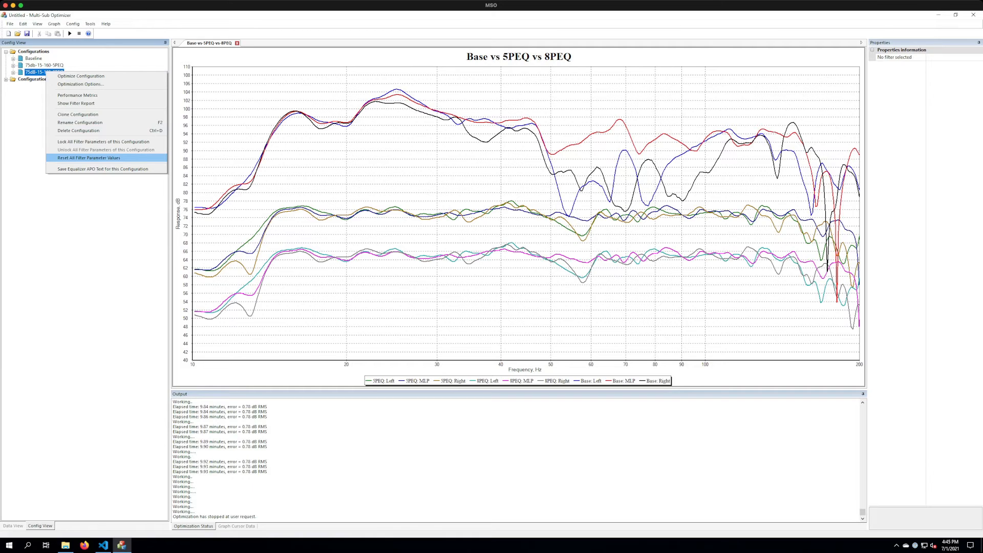
pyautogui.click(89, 158)
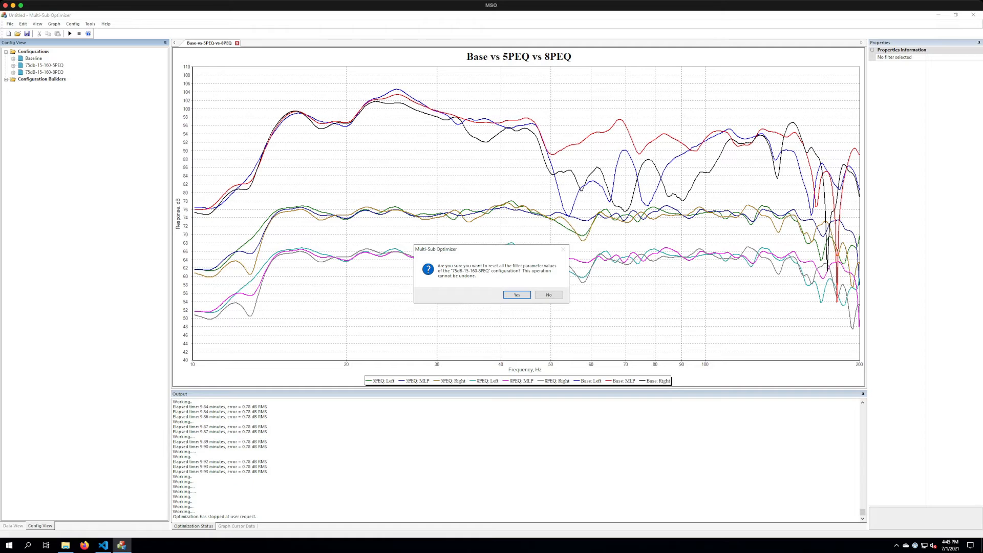
pyautogui.click(516, 295)
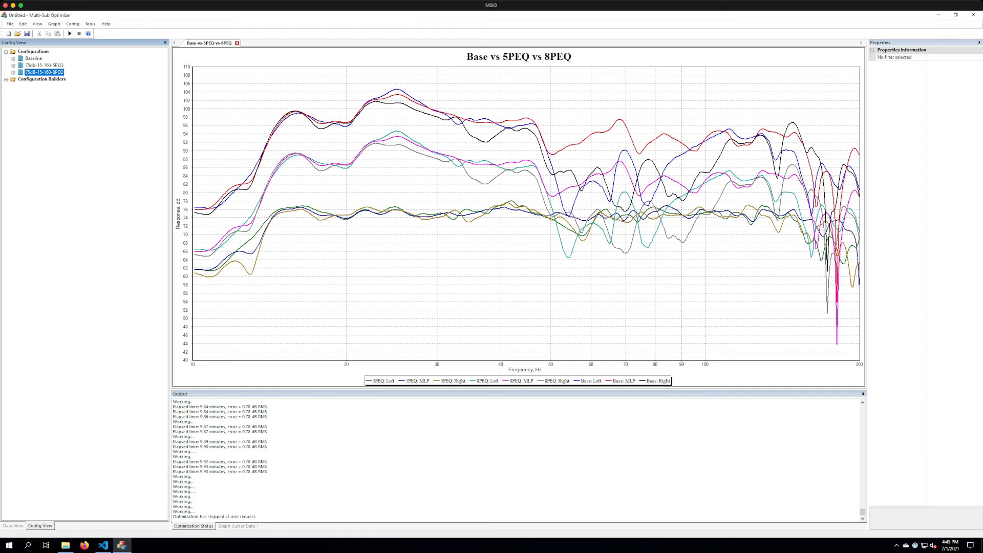
pyautogui.click(13, 72)
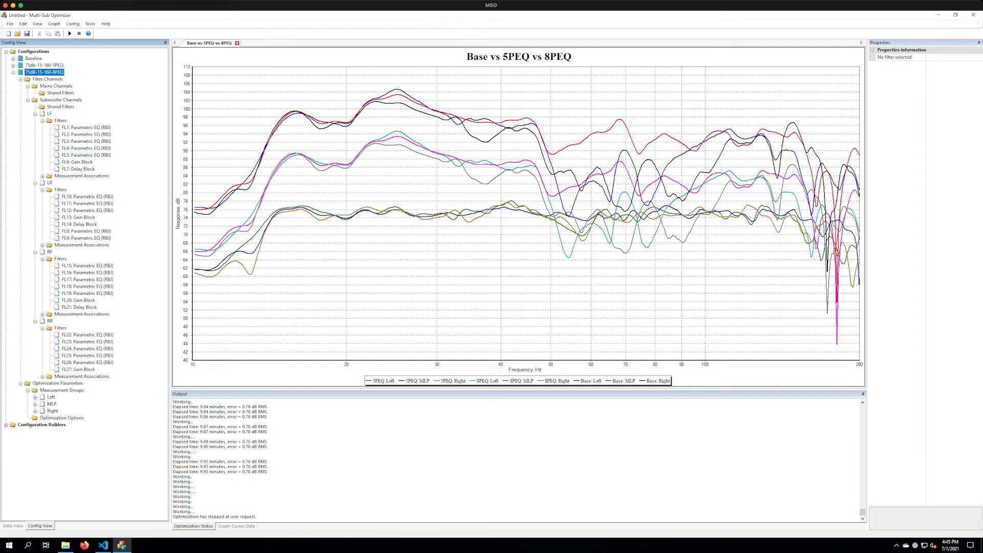
pyautogui.click(86, 128)
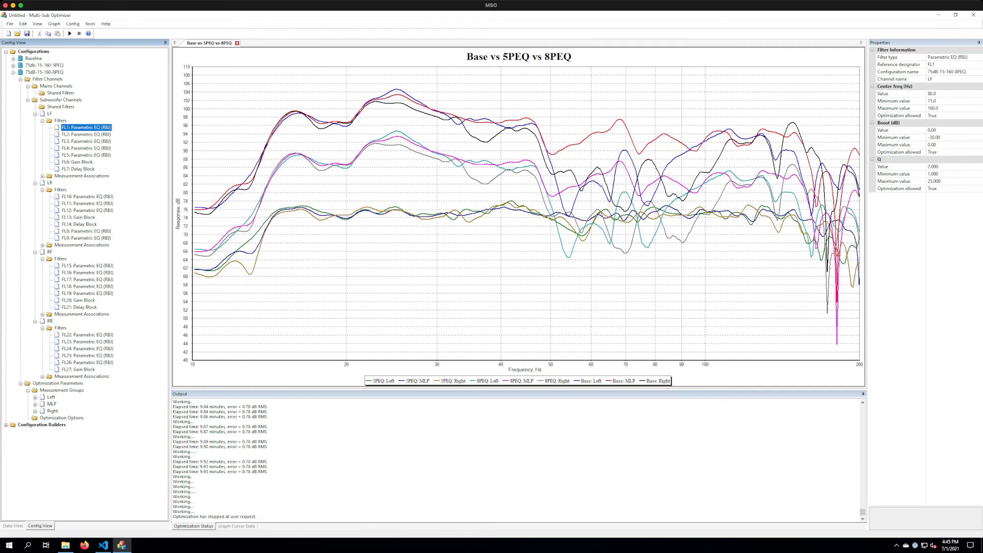
# Copy the LF channel's FL1 parametric EQ in the 75dB-15-160-8PEQ configuration and paste it three times into the LF channel's filters.
pyautogui.rightClick(81, 128)
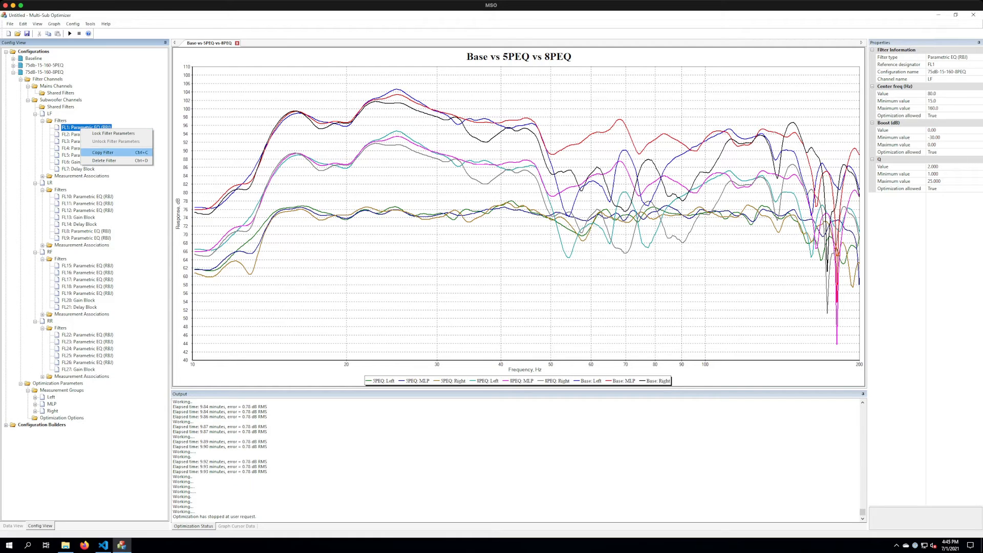
pyautogui.click(103, 152)
pyautogui.click(61, 121)
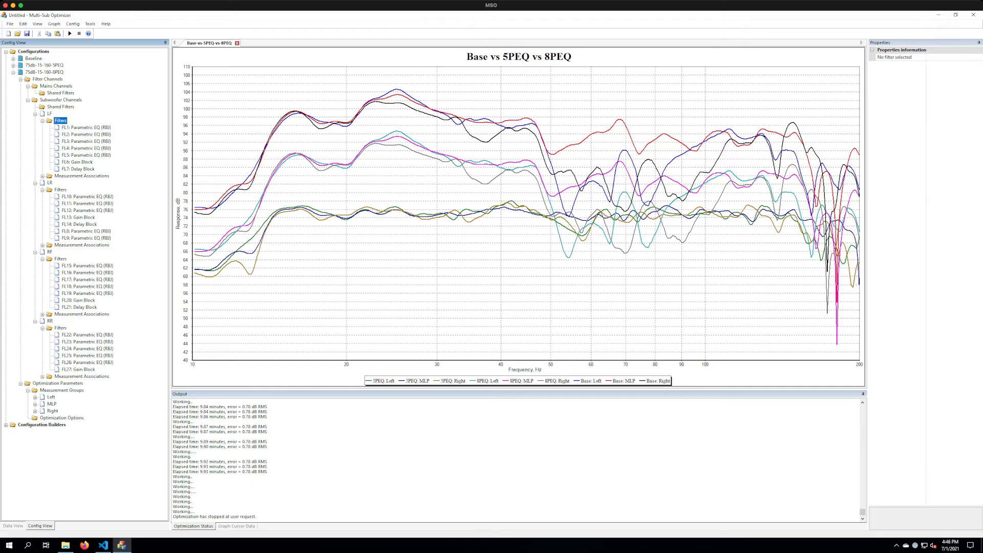
pyautogui.rightClick(60, 121)
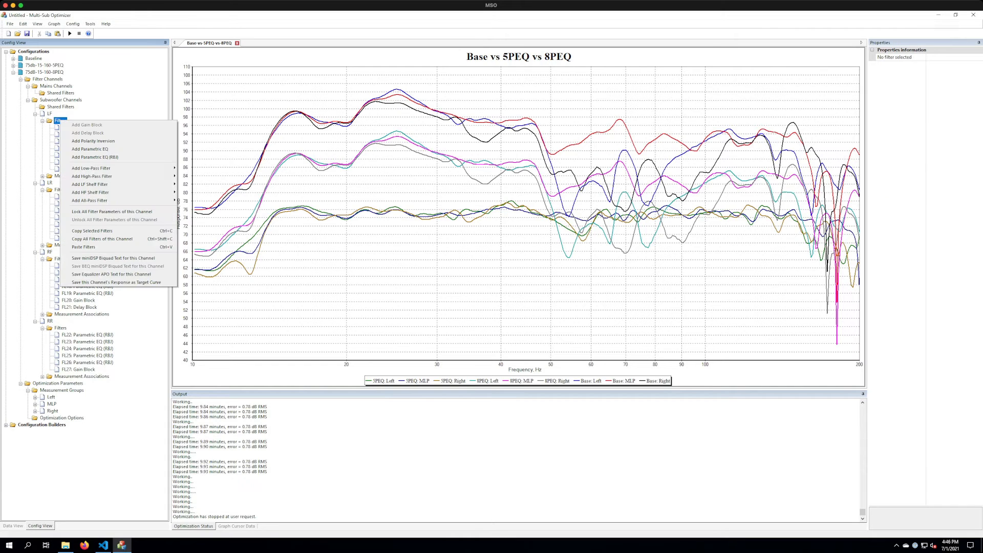
pyautogui.press('Escape')
pyautogui.rightClick(58, 120)
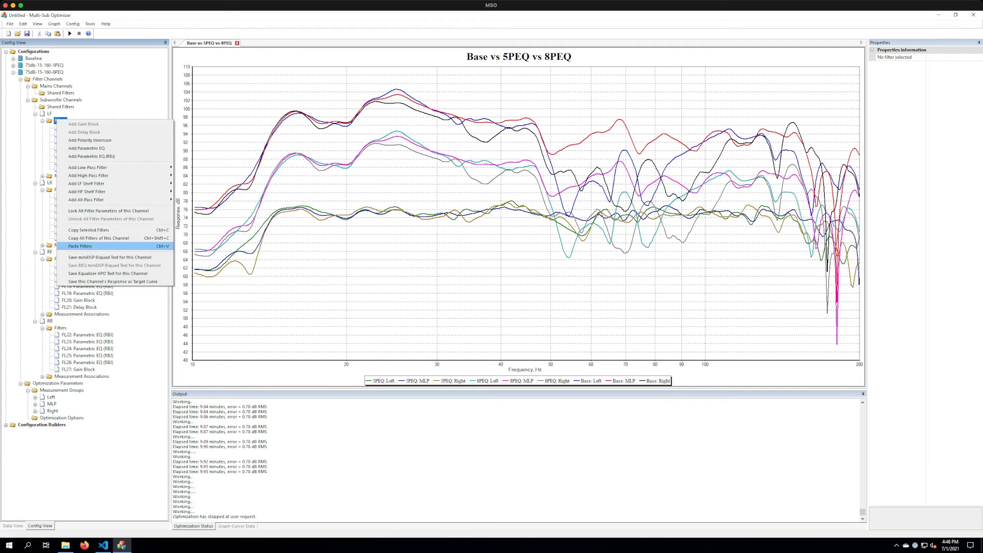
pyautogui.click(80, 247)
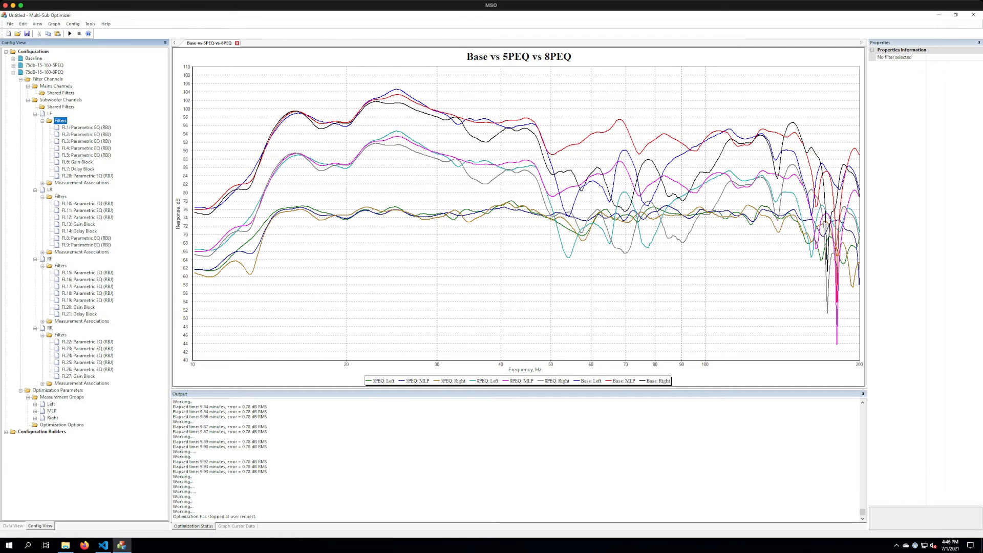
pyautogui.rightClick(59, 121)
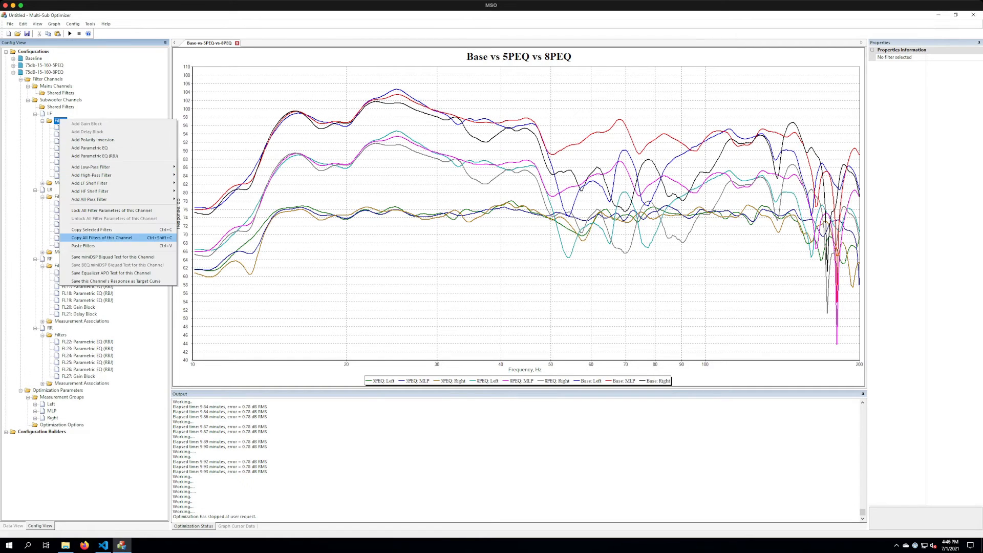
pyautogui.click(82, 246)
pyautogui.rightClick(57, 120)
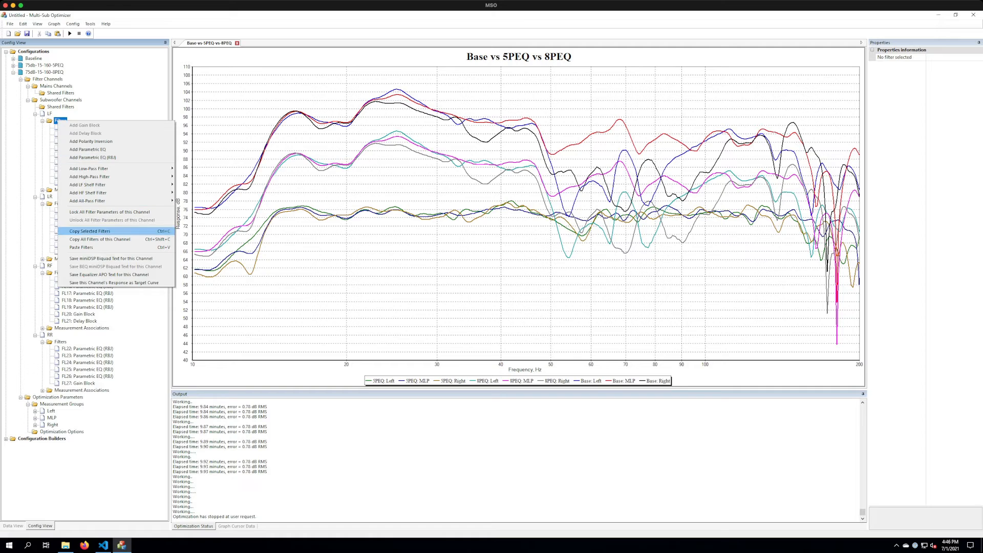
pyautogui.click(82, 247)
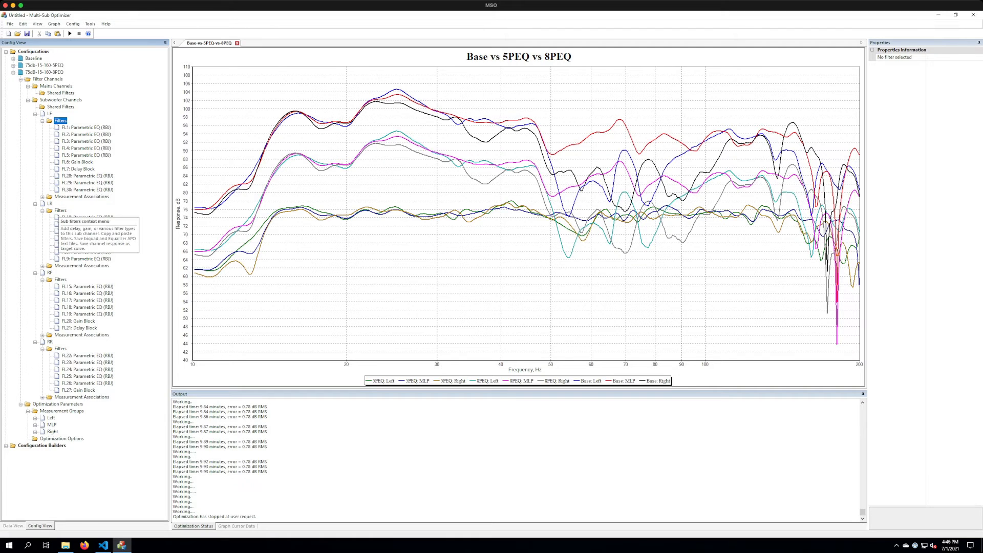
# Paste the copied parametric EQ three times into the LR channel's filters.
pyautogui.click(60, 210)
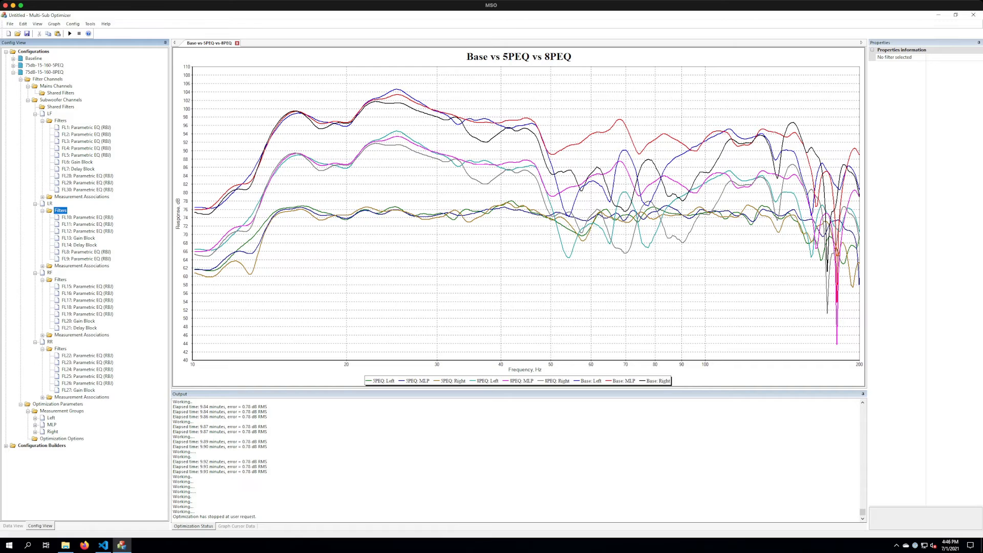
pyautogui.hotkey('ctrl', 'v')
pyautogui.hotkey('ctrl', 'v')
pyautogui.hotkey('ctrl', 'v')
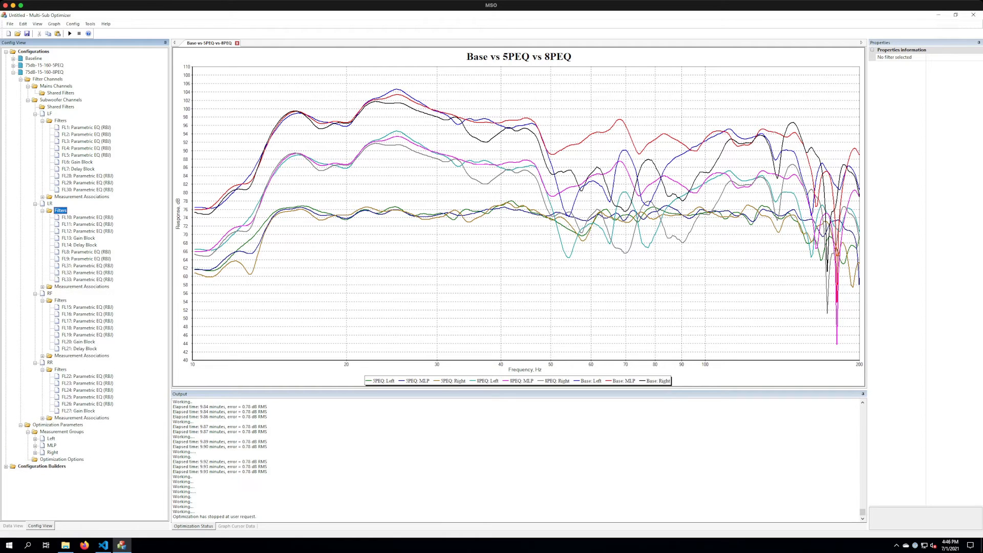
# Add three copies of the copied parametric EQ to the RF channel's filters.
pyautogui.click(50, 294)
pyautogui.click(61, 301)
pyautogui.hotkey('ctrl', 'v')
pyautogui.hotkey('ctrl', 'v')
pyautogui.hotkey('ctrl', 'v')
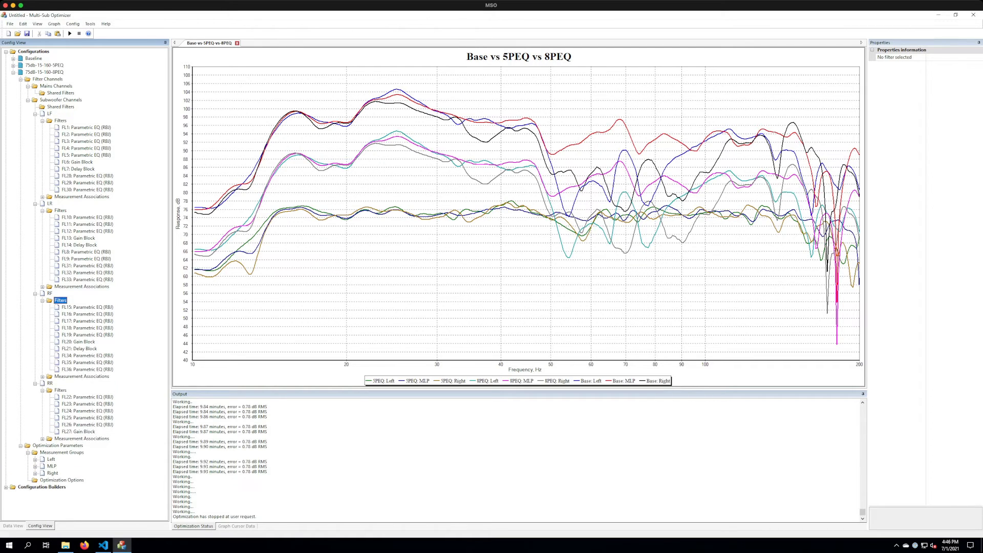
# Paste the copied parametric EQ into the RR channel's filters three times.
pyautogui.click(60, 390)
pyautogui.hotkey('ctrl', 'v')
pyautogui.hotkey('ctrl', 'v')
pyautogui.hotkey('ctrl', 'v')
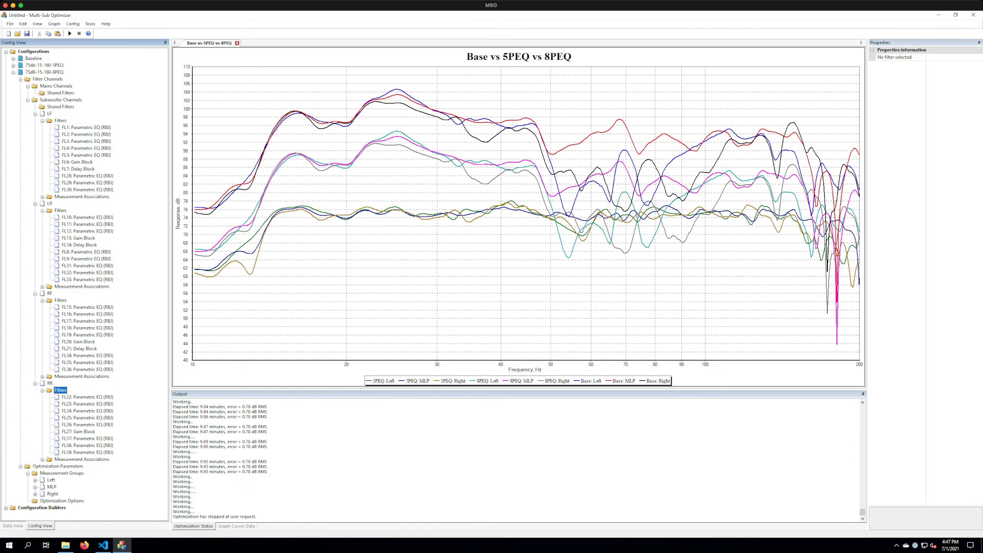
# Limit the 75dB-15-160-8PEQ configuration's optimization to a maximum of 10 minutes and review its PEQ parameter limits and constraints.
pyautogui.click(49, 72)
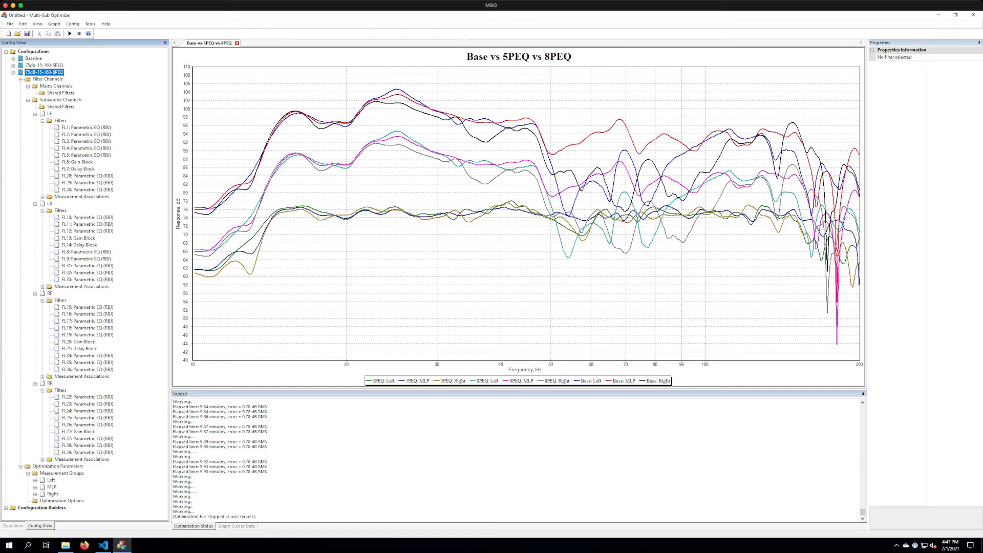
pyautogui.rightClick(48, 72)
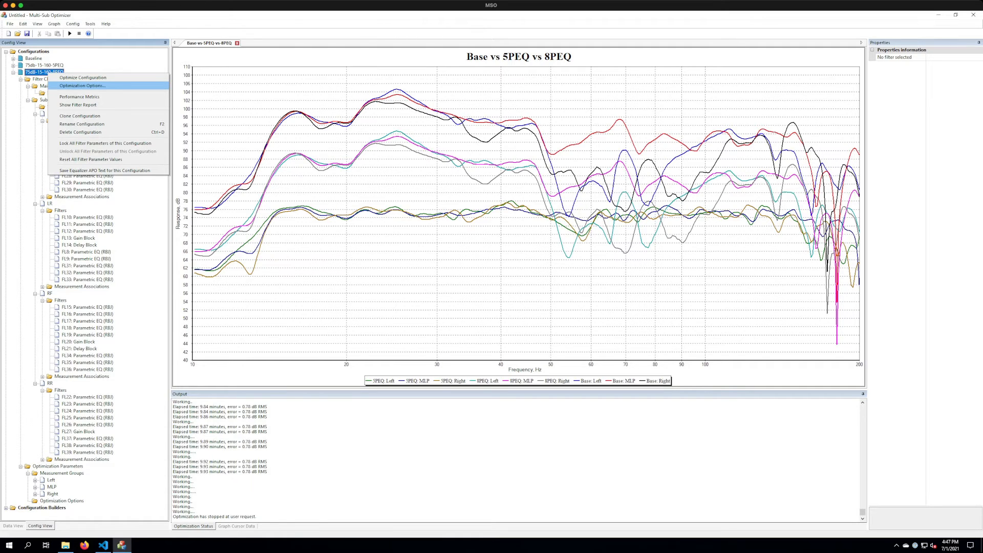
pyautogui.click(82, 86)
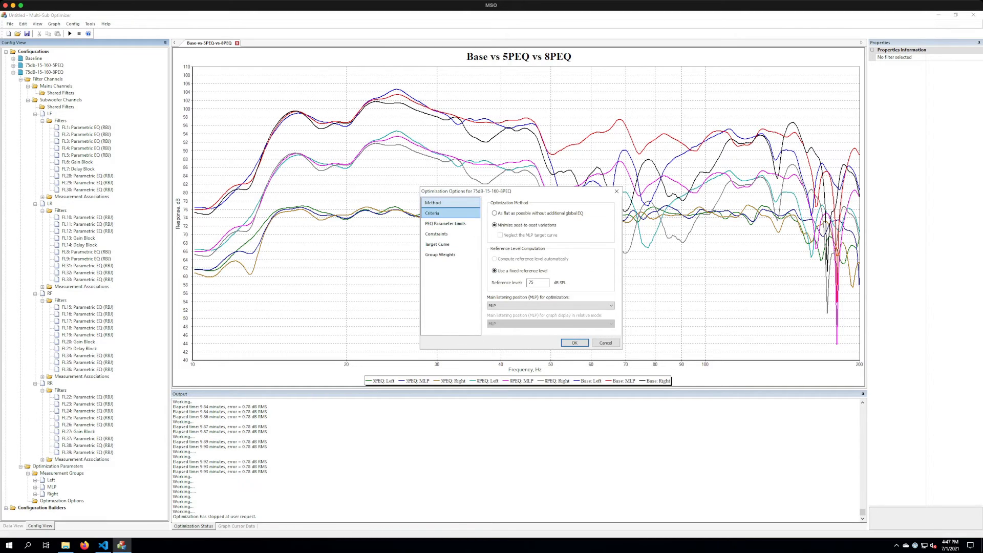
pyautogui.click(439, 213)
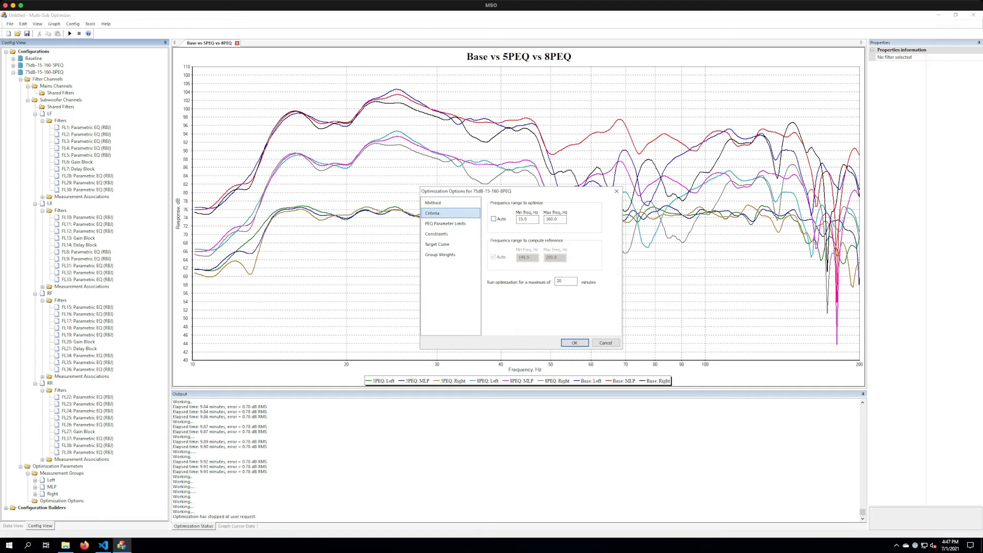
pyautogui.doubleClick(559, 281)
pyautogui.write('10')
pyautogui.click(446, 223)
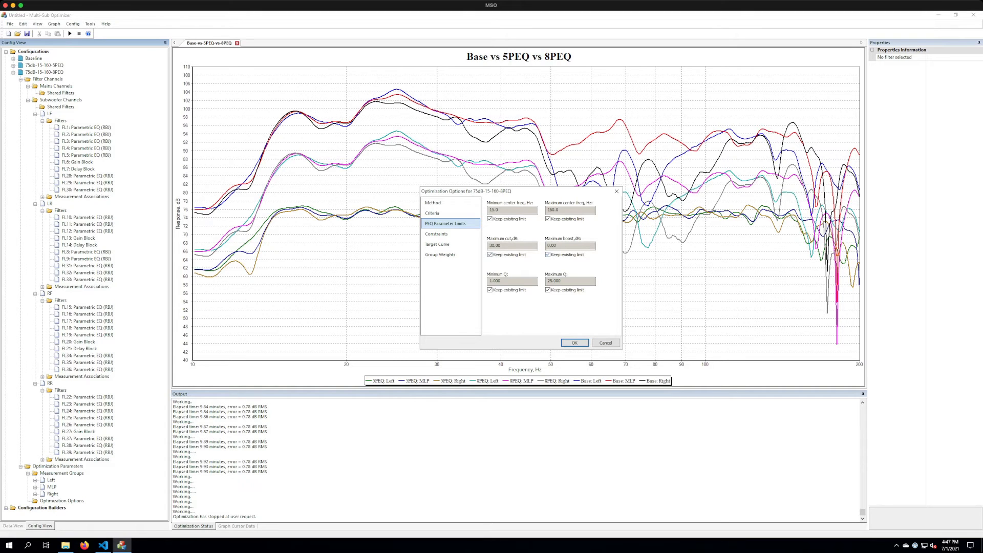
pyautogui.click(437, 233)
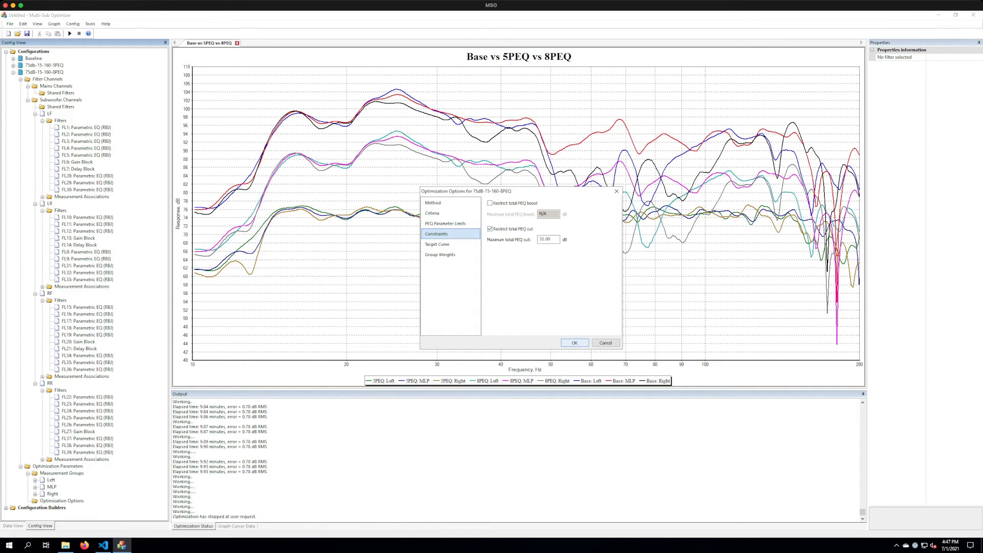
pyautogui.click(574, 343)
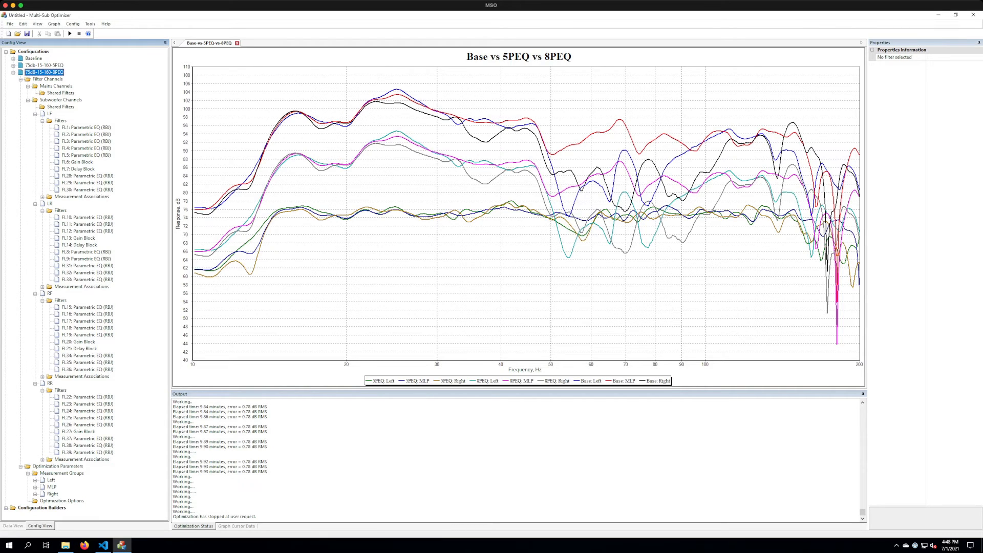
# Optimize the 75dB-15-160-8PEQ configuration and accept the optimization results.
pyautogui.rightClick(47, 72)
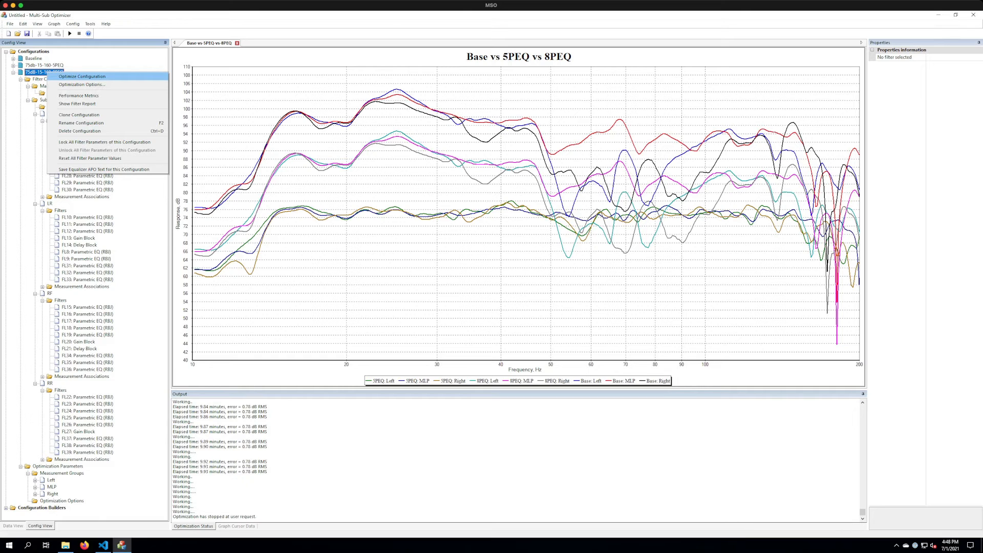
pyautogui.click(81, 76)
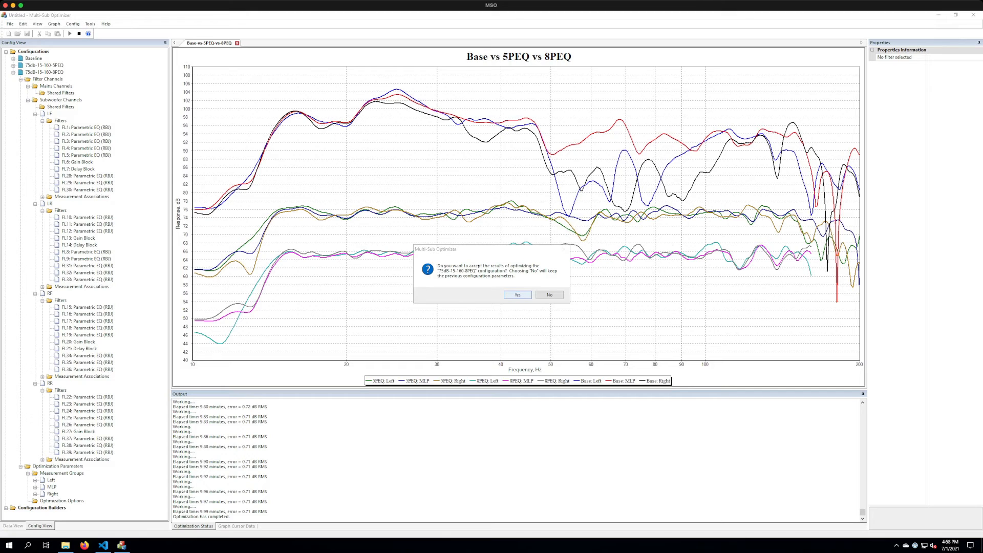
pyautogui.click(518, 295)
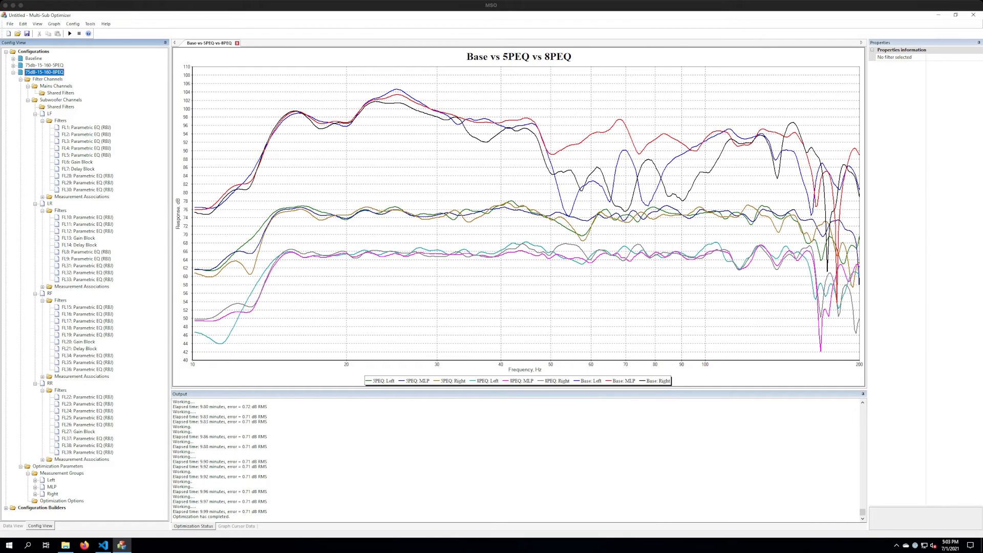
# Show the performance metrics of the 75db-15-160-5PEQ configuration and examine its final error.
pyautogui.press('super+Tab')
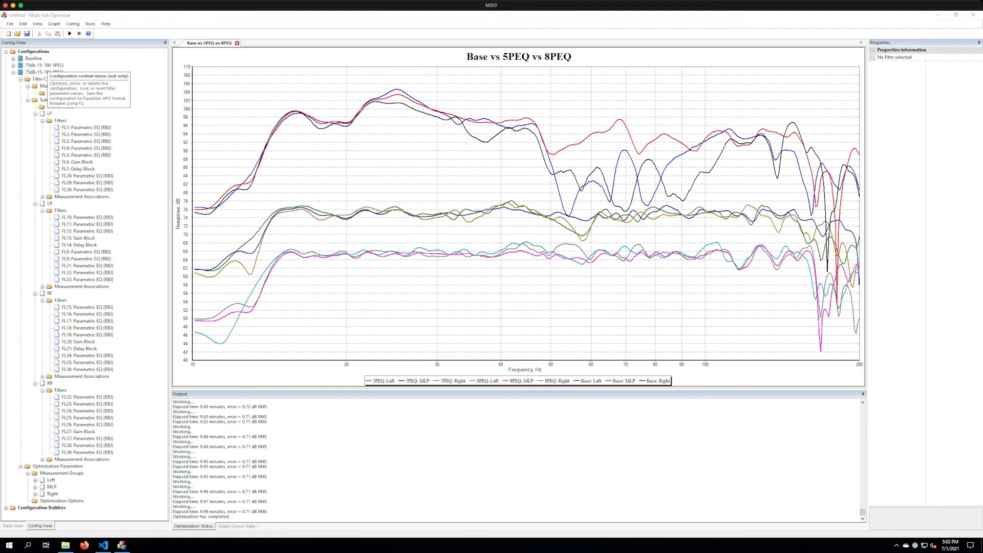
pyautogui.click(45, 65)
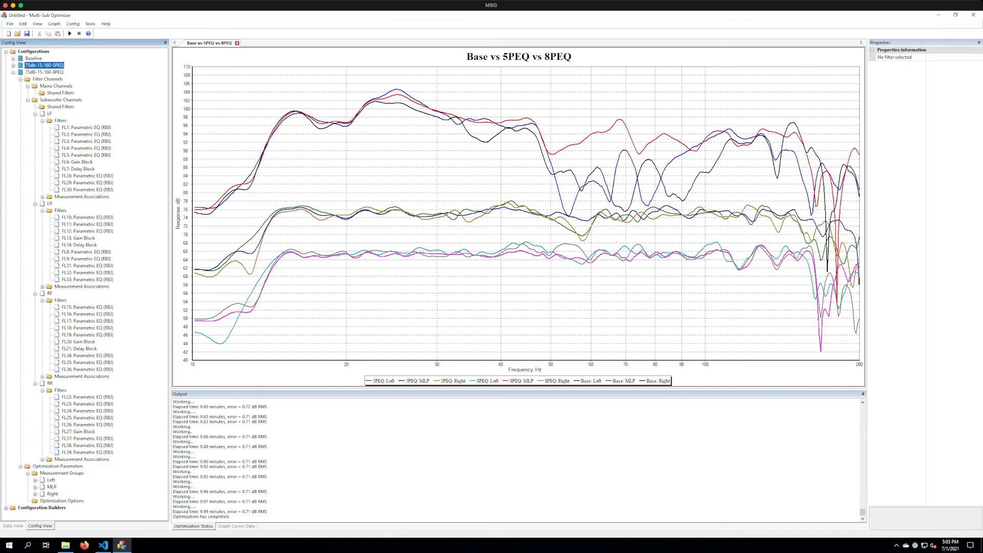
pyautogui.rightClick(46, 65)
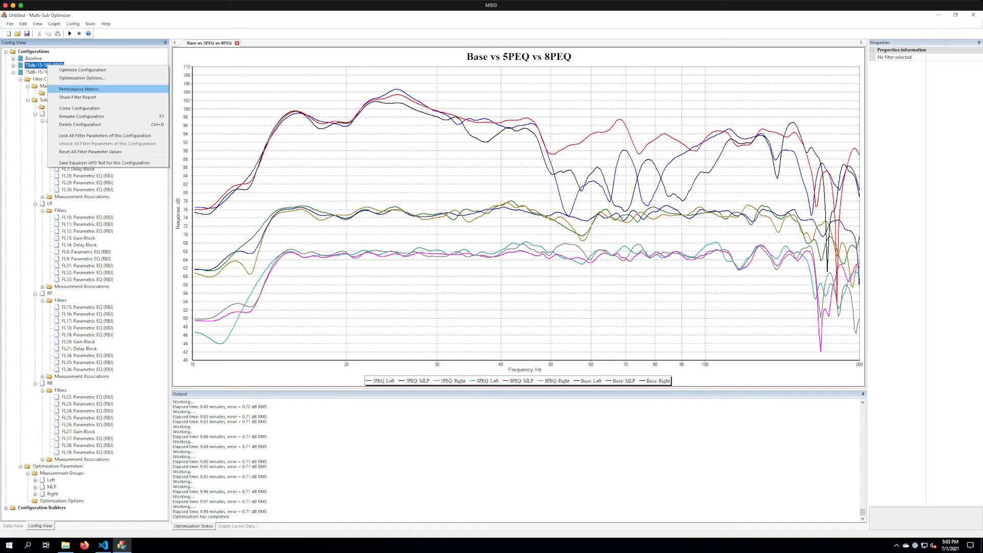
pyautogui.click(79, 89)
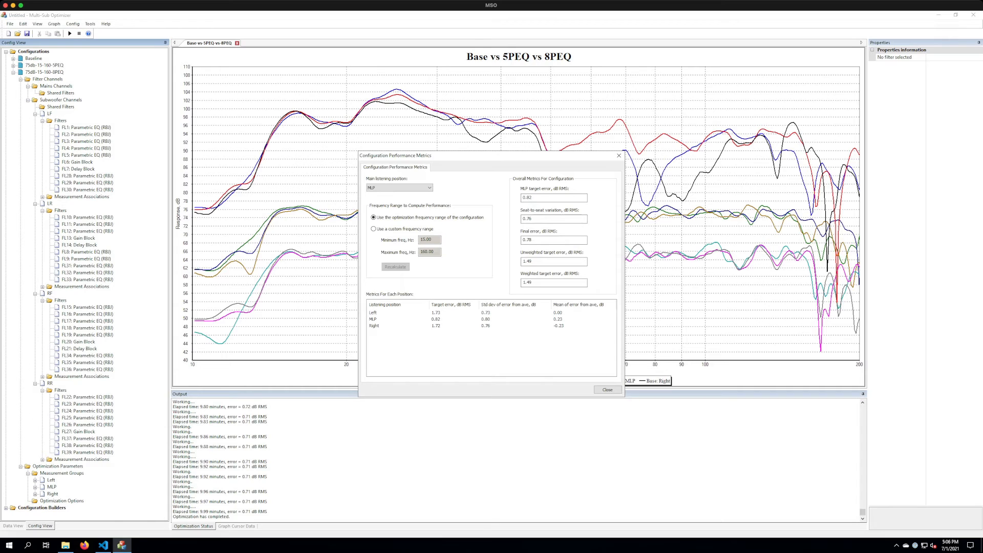
pyautogui.moveTo(538, 239)
# Switch to Visual Studio Code and create a new text file.
pyautogui.click(27, 544)
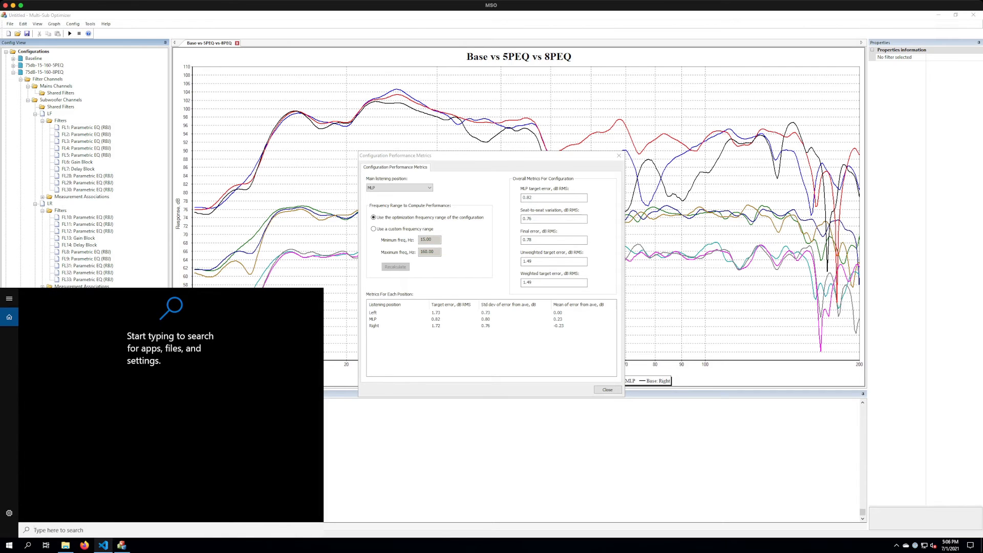
pyautogui.click(103, 545)
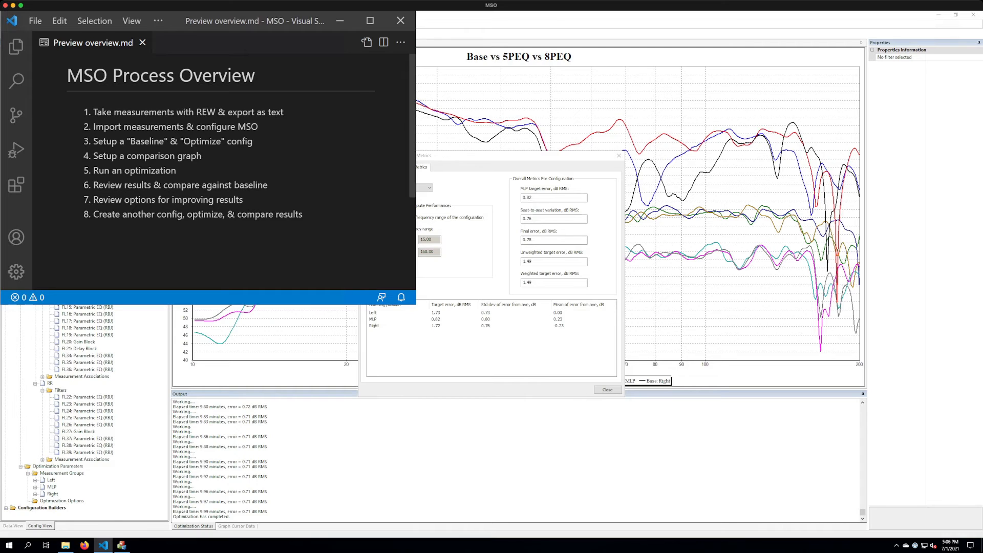
pyautogui.click(35, 21)
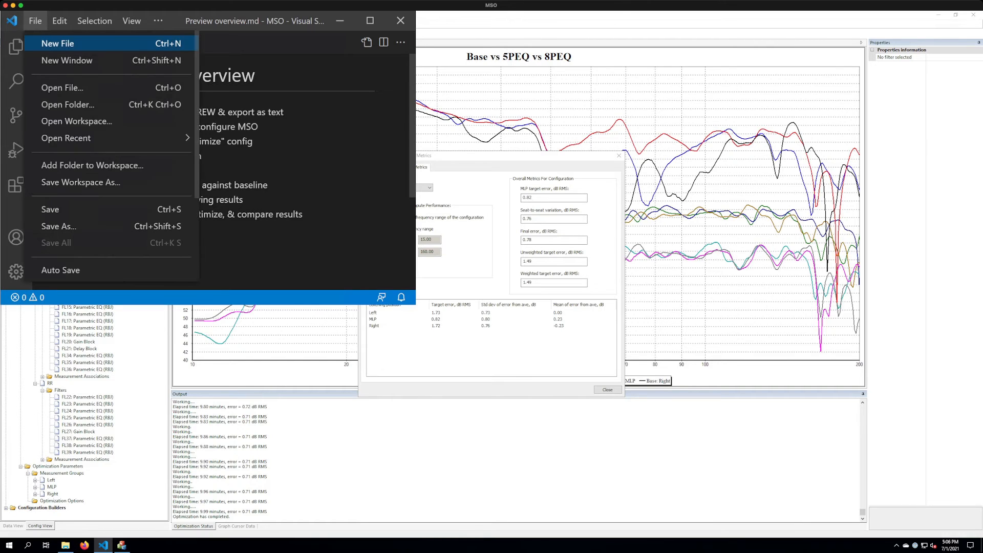
pyautogui.click(55, 41)
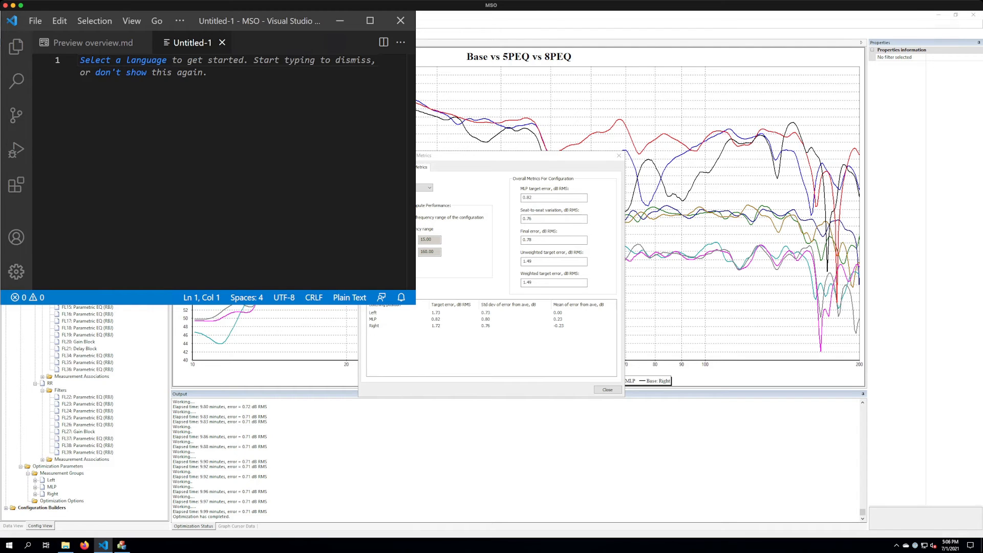
# Move the performance metrics window clear of the editor and write the heading 5PEQ 15-160 in the new text file.
pyautogui.moveTo(487, 155); pyautogui.dragTo(568, 82)
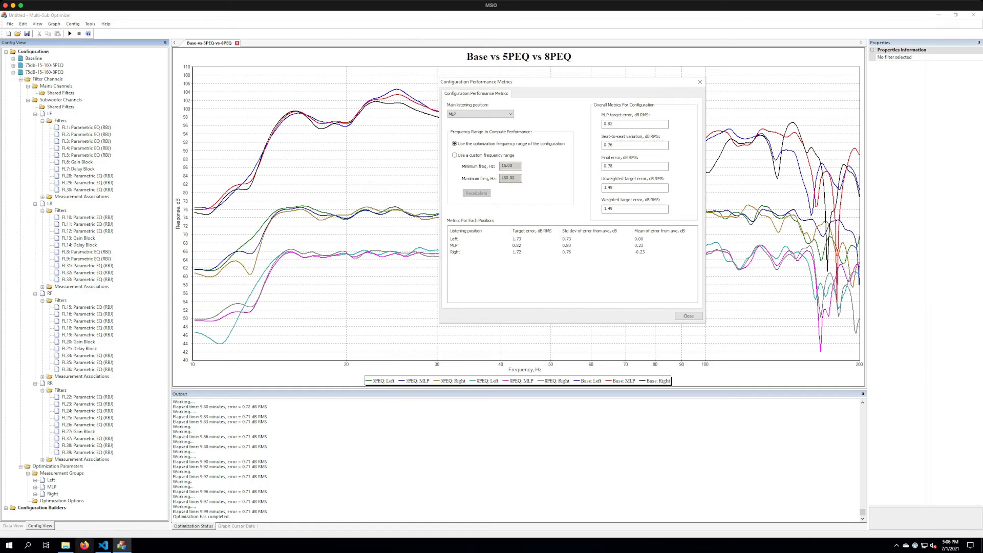
pyautogui.click(103, 545)
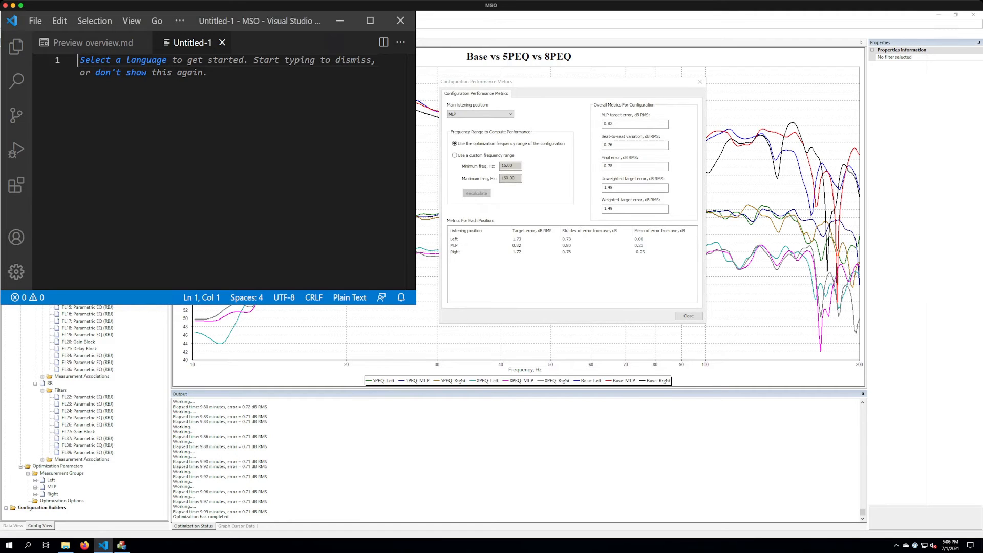
pyautogui.write('5PEQ')
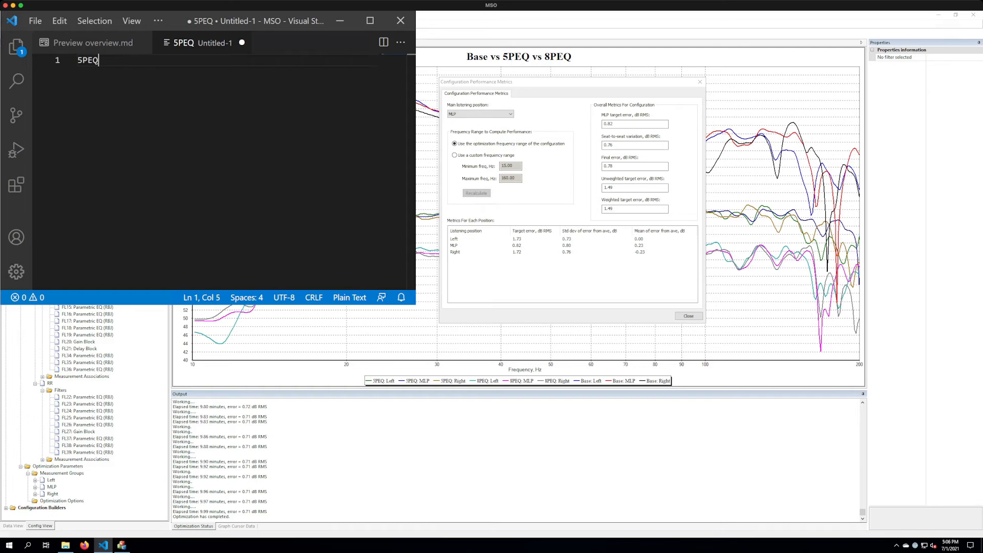
pyautogui.write(' 1')
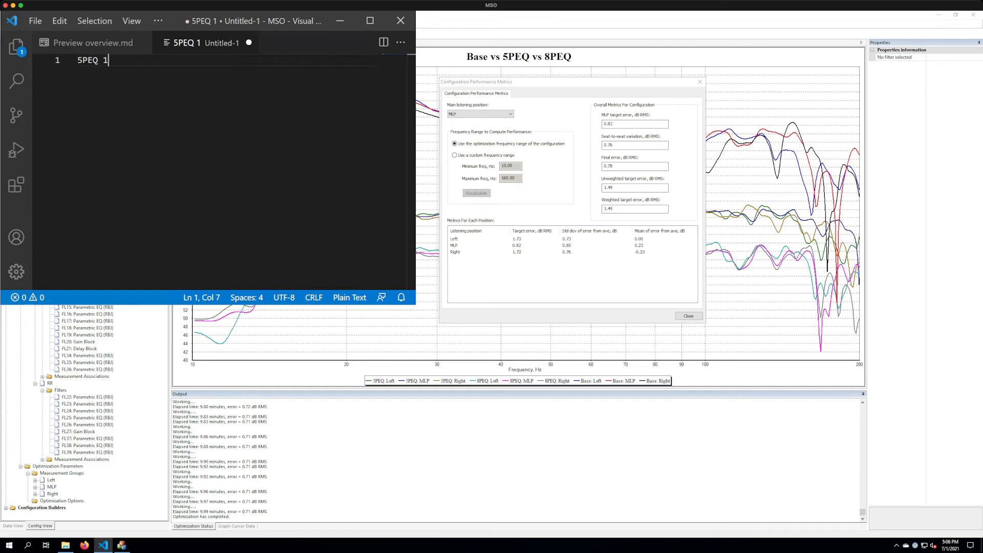
pyautogui.write('5-160')
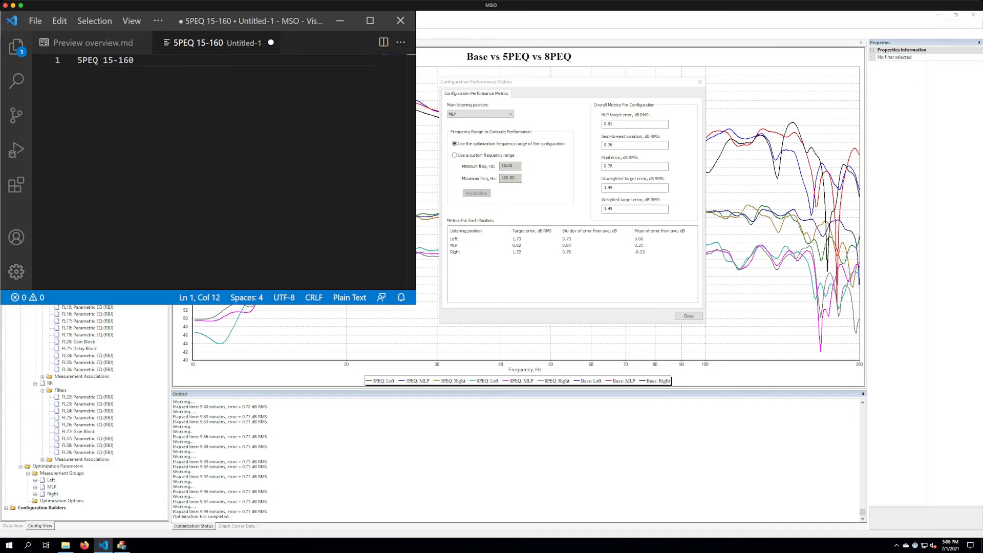
# Add the column headings Total, 15-50 and 50-120 below the 5PEQ 15-160 heading.
pyautogui.press('Return')
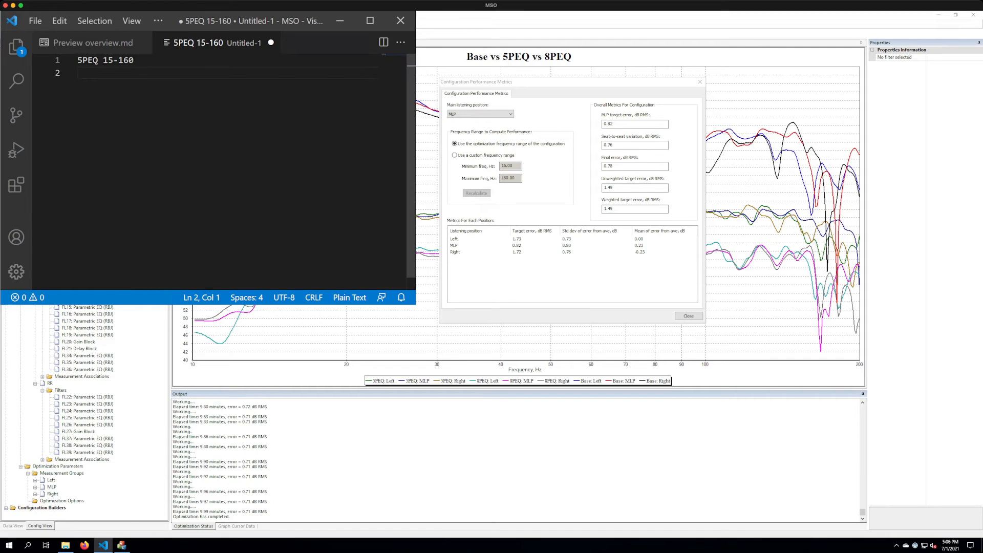
pyautogui.press('Tab')
pyautogui.write('Total')
pyautogui.write('15-50')
pyautogui.write('50')
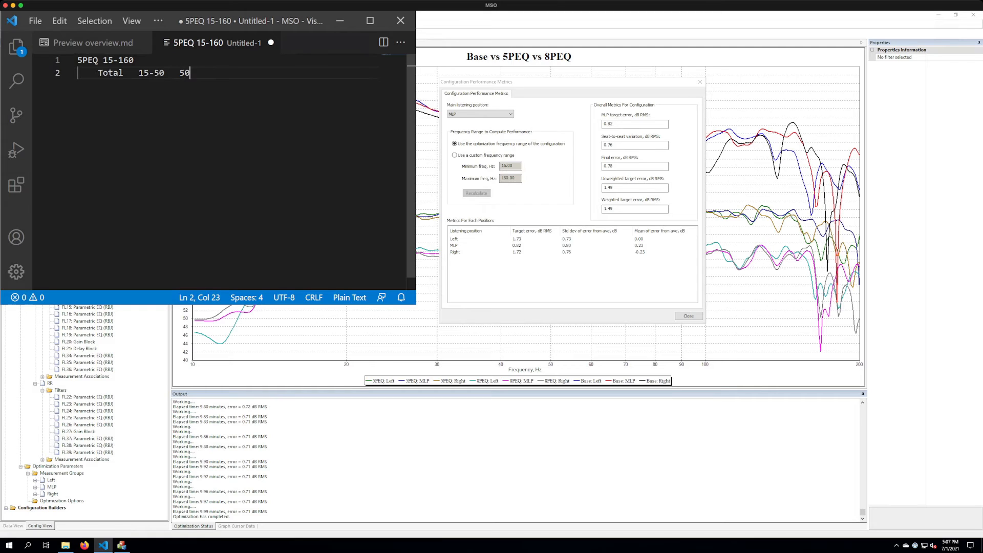
pyautogui.write('-120')
pyautogui.press('Return')
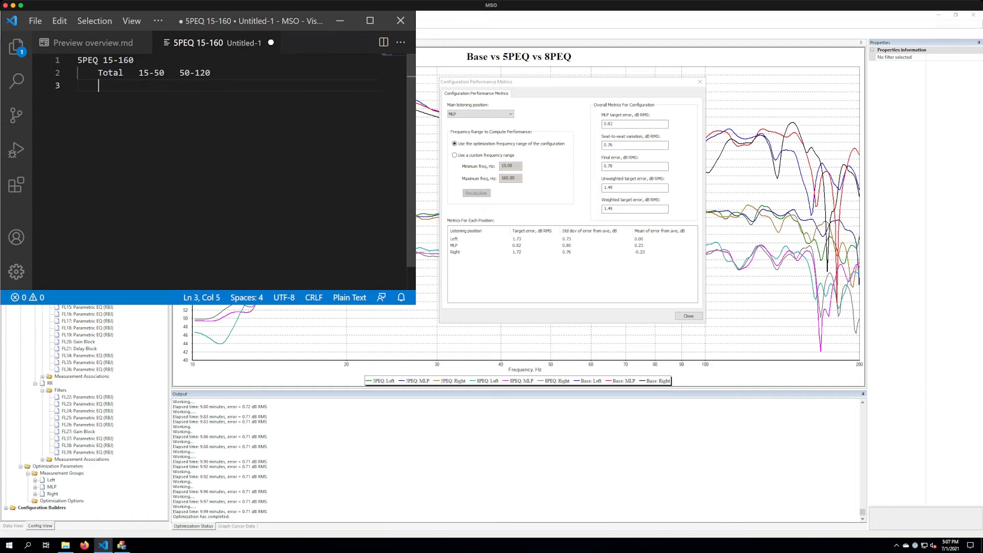
# Add a row labelled MLP with the Total value 0.82 below the column headings.
pyautogui.write('0.82')
pyautogui.press('Return')
pyautogui.press('Up')
pyautogui.press('Left')
pyautogui.press('Left')
pyautogui.press('Left')
pyautogui.press('Left')
pyautogui.write('MLP')
# Indent the column headings and the MLP value so the Total heading lines up with its numbers.
pyautogui.press('Up')
pyautogui.press('Up')
pyautogui.press('Down')
pyautogui.press('Right')
pyautogui.press('Tab')
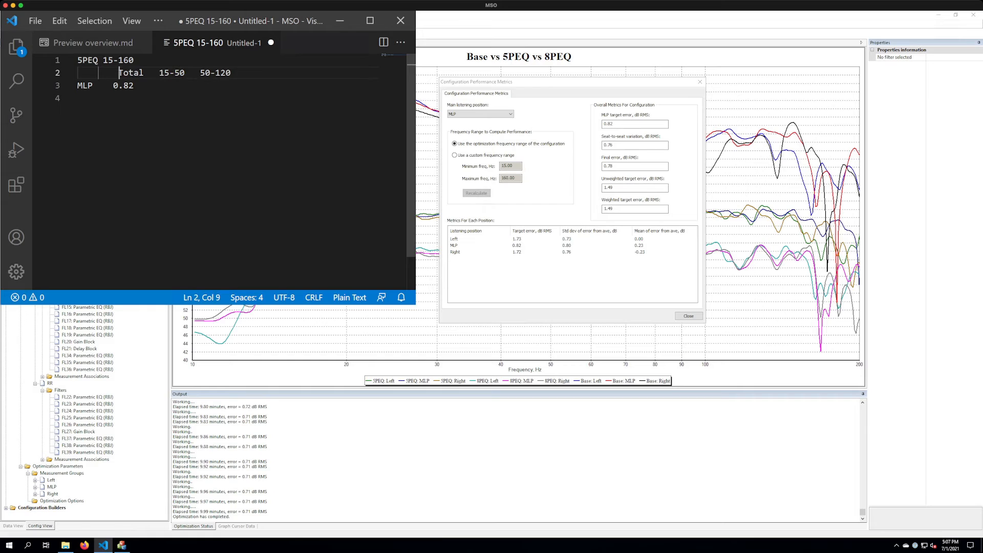
pyautogui.press('Down')
pyautogui.press('Left')
pyautogui.press('Up')
pyautogui.press('Right')
pyautogui.press('BackSpace')
pyautogui.press('BackSpace')
pyautogui.press('Tab')
pyautogui.press('Tab')
pyautogui.press('Down')
pyautogui.press('Tab')
# Add an S2S row with the Total value 0.76 and a Final row with 0.78.
pyautogui.press('Down')
pyautogui.write('S2S     0.76')
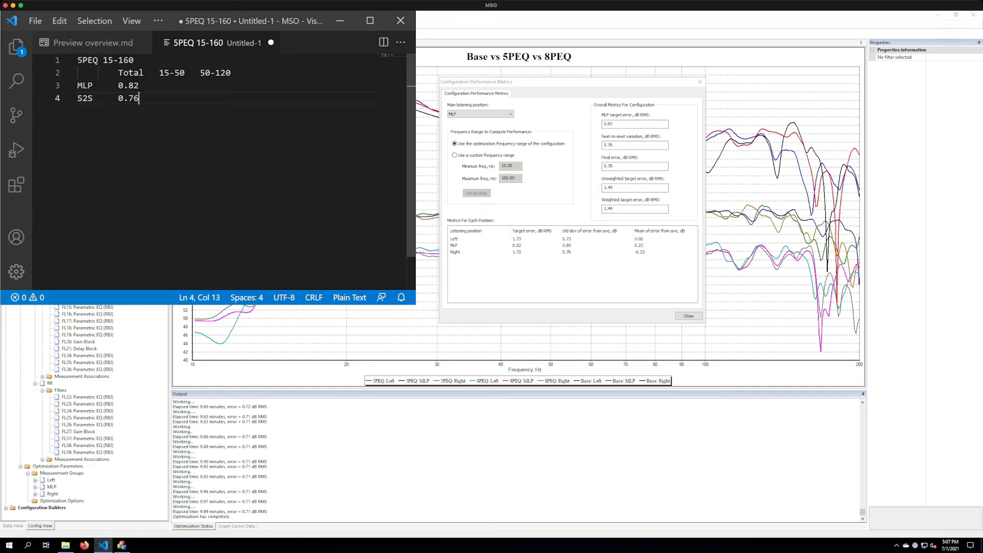
pyautogui.press('Return')
pyautogui.write('Final')
pyautogui.press('Tab')
pyautogui.write('0.78')
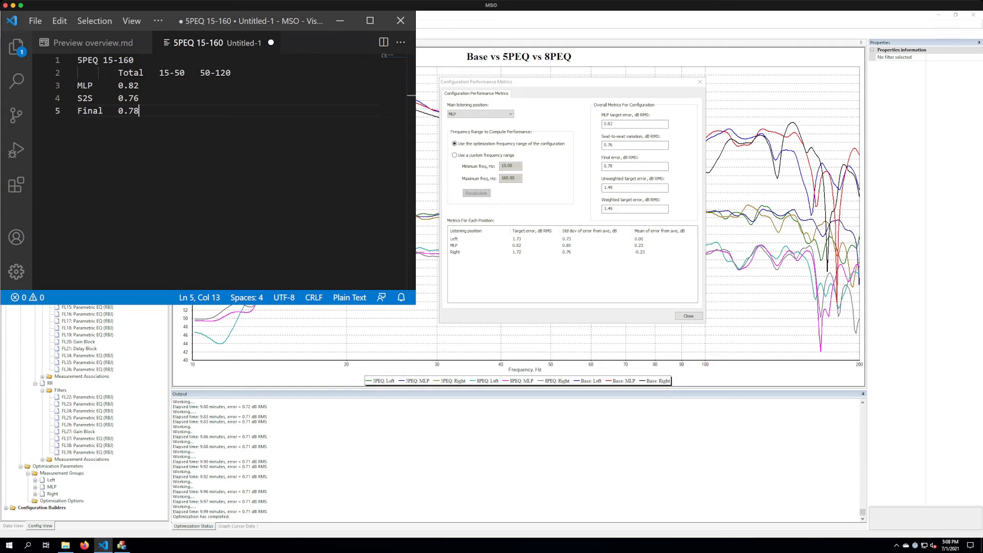
# Switch to Multi-Sub Optimizer and recalculate the 5PEQ metrics for a custom frequency range with a 50 Hz maximum.
pyautogui.hotkey('alt', 'Tab')
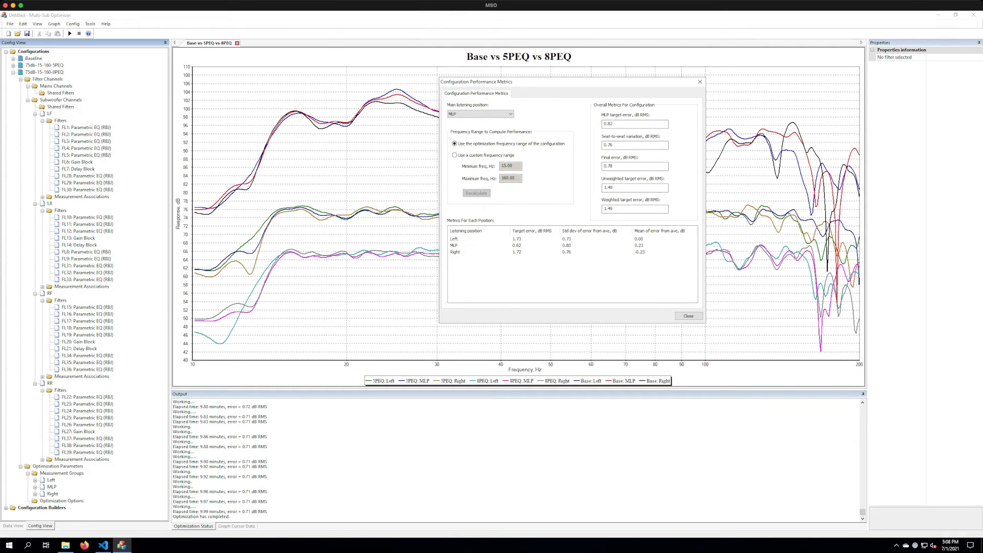
pyautogui.click(455, 155)
pyautogui.doubleClick(509, 178)
pyautogui.write('50')
pyautogui.press('Return')
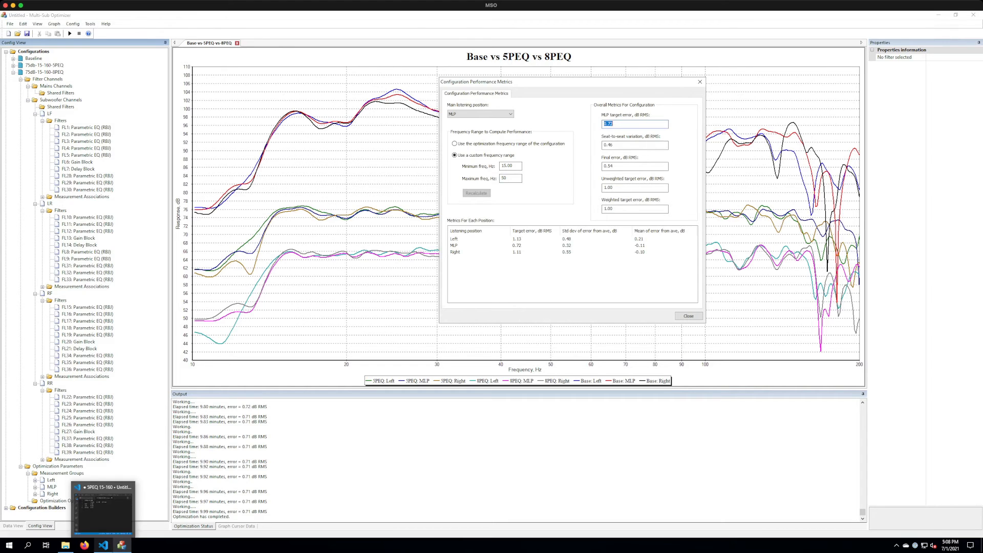
# In Visual Studio Code, fill the 5PEQ table's 15-50 column with MLP 0.72, S2S 0.46 and Final 0.54.
pyautogui.click(102, 544)
pyautogui.press('Up')
pyautogui.press('Up')
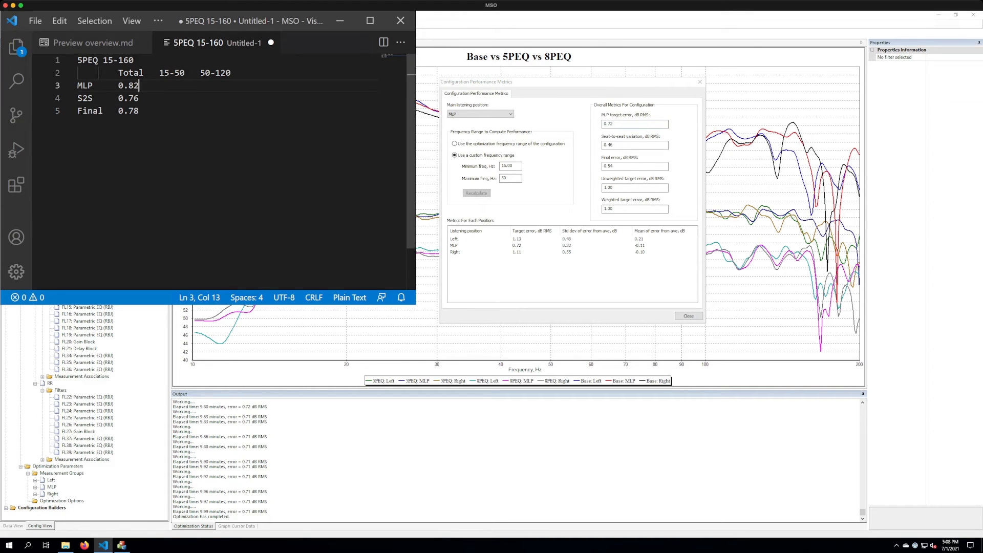
pyautogui.press('Tab')
pyautogui.write('0.72')
pyautogui.press('Down')
pyautogui.press('Tab')
pyautogui.write('0.46')
pyautogui.press('Down')
pyautogui.press('Tab')
pyautogui.write('0.54')
pyautogui.press('Up')
pyautogui.press('Up')
pyautogui.press('Tab')
# Switch to Multi-Sub Optimizer and recalculate the 5PEQ metrics for a custom range of 50 to 120 Hz.
pyautogui.hotkey('alt', 'Tab')
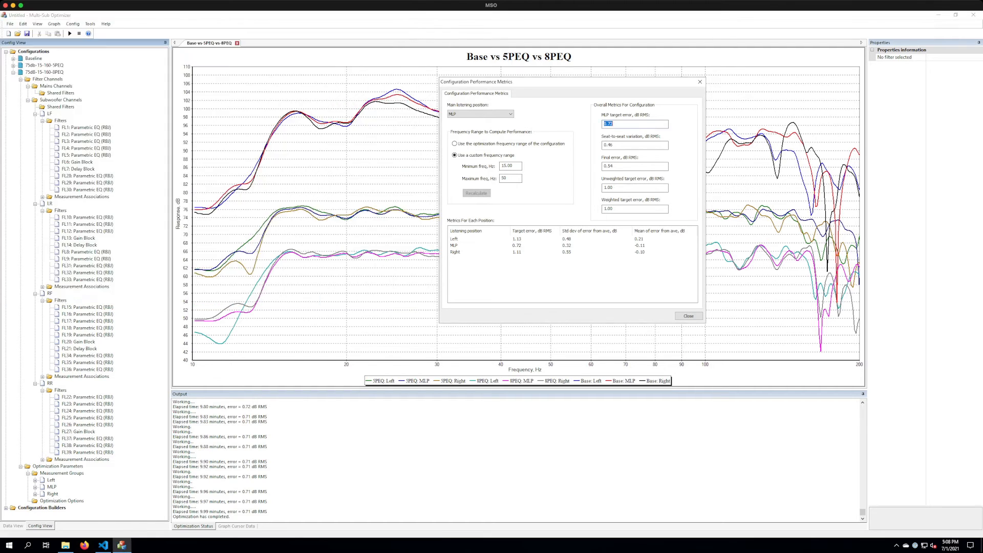
pyautogui.hotkey('shift', 'Tab')
pyautogui.hotkey('shift', 'Tab')
pyautogui.write('50')
pyautogui.press('Tab')
pyautogui.write('1')
pyautogui.press('Return')
# In Visual Studio Code, fill the 5PEQ table's 50-120 column with MLP 0.88, S2S 0.79 and Final 0.82.
pyautogui.hotkey('alt', 'Tab')
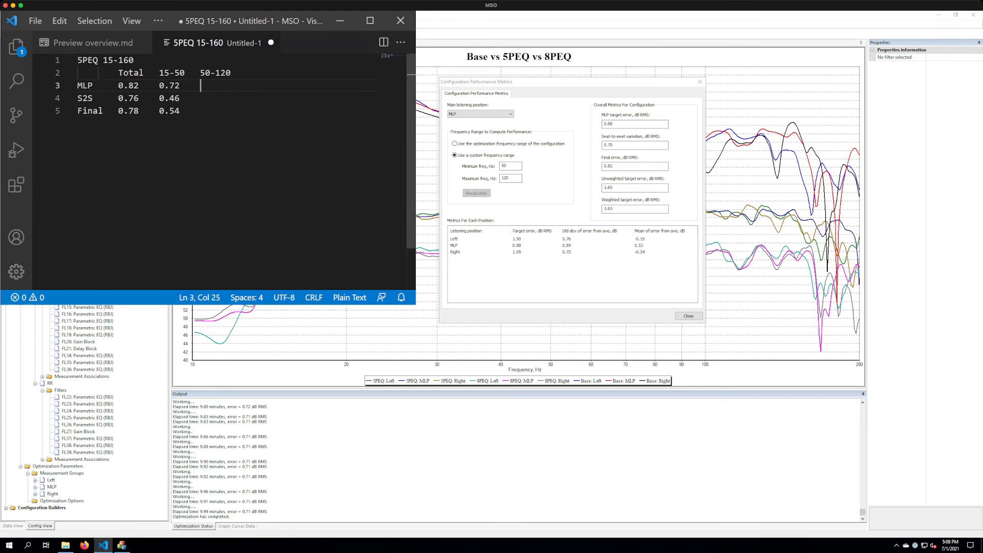
pyautogui.write('0.88')
pyautogui.press('Down')
pyautogui.press('Tab')
pyautogui.write('0.79')
pyautogui.press('Down')
pyautogui.write('0.82')
# Duplicate the 5PEQ table below itself after a blank line and change the copy's heading to 8PEQ 15-160.
pyautogui.press('Return')
pyautogui.press('Return')
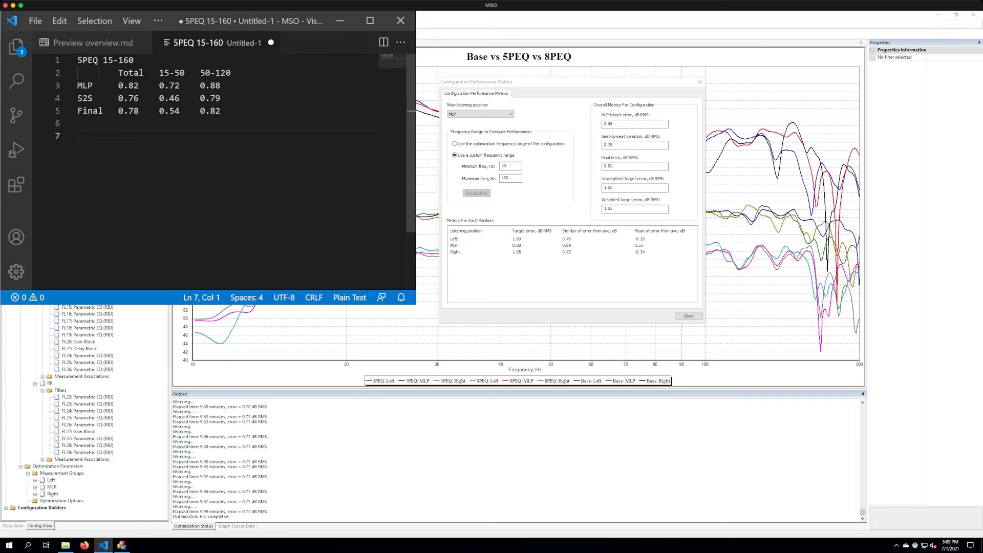
pyautogui.moveTo(220, 111); pyautogui.dragTo(78, 60)
pyautogui.hotkey('ctrl', 'c')
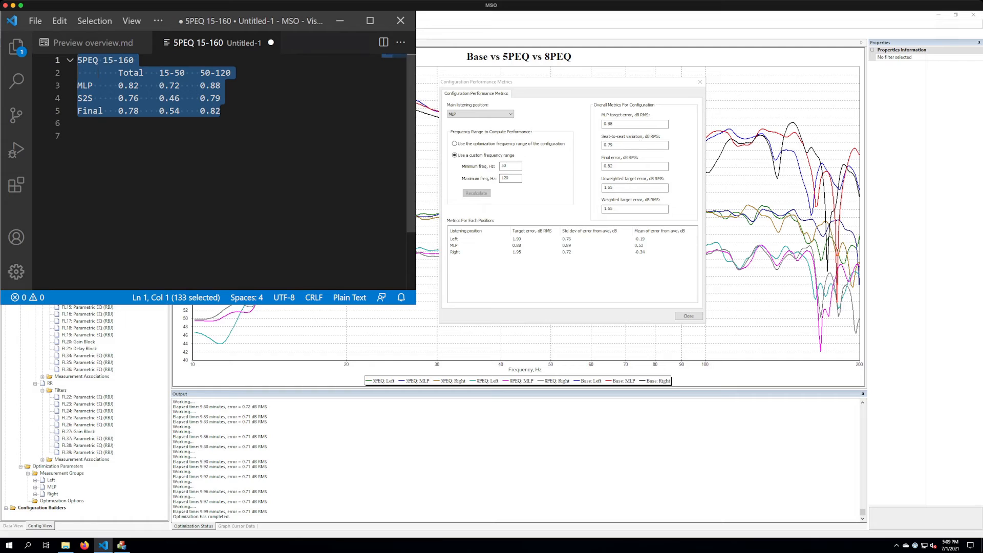
pyautogui.click(77, 135)
pyautogui.hotkey('ctrl', 'v')
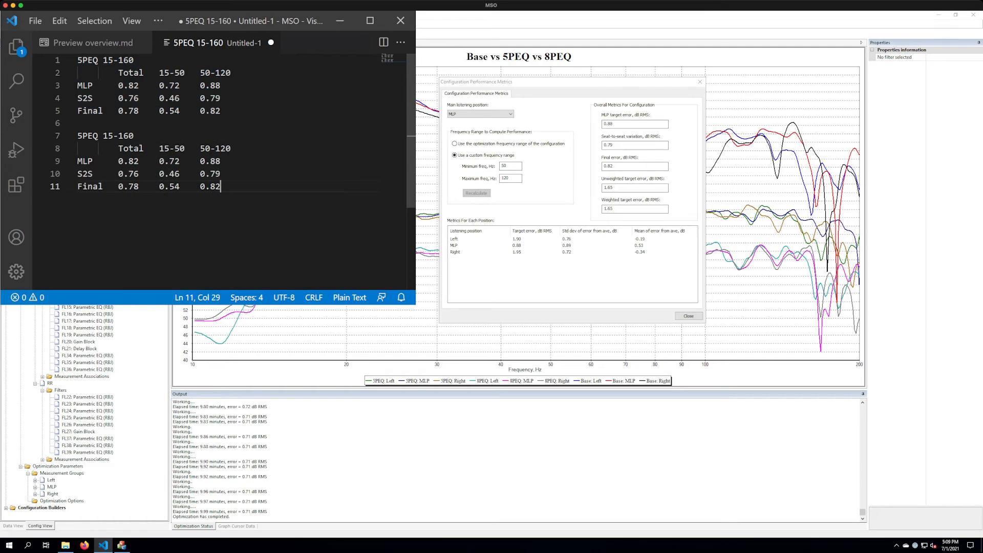
pyautogui.click(82, 135)
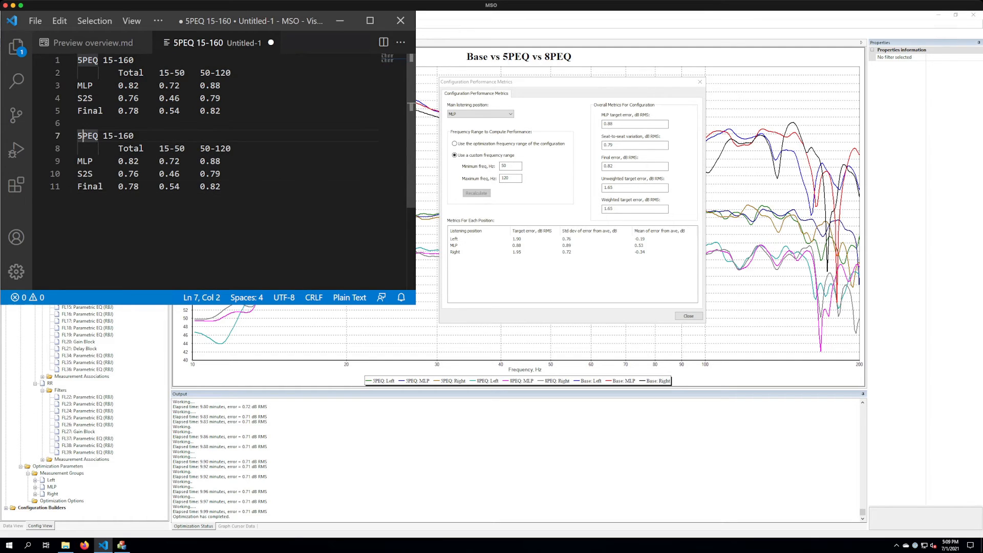
pyautogui.press('BackSpace')
pyautogui.write('8')
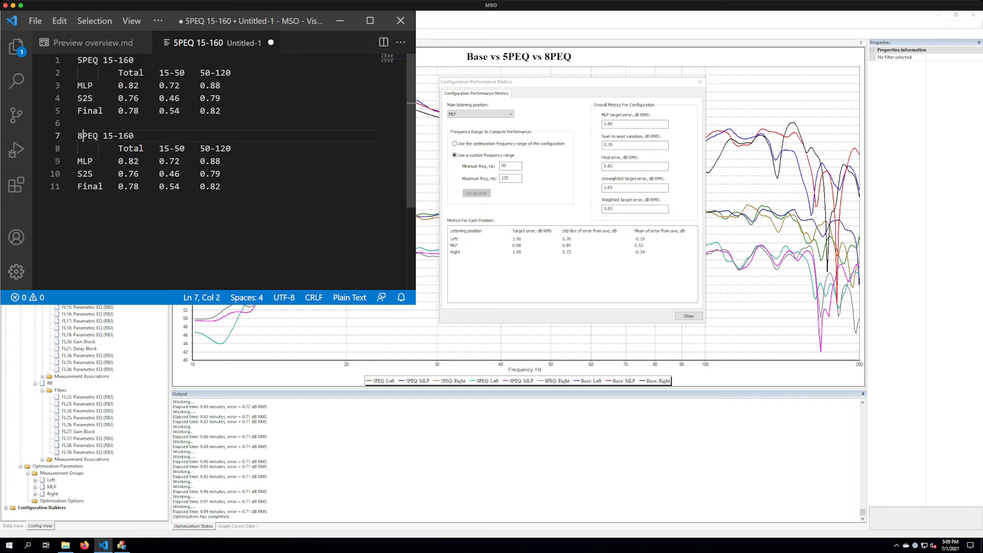
# Clear the copied values from the MLP, S2S and Final rows of the 8PEQ table.
pyautogui.moveTo(221, 161); pyautogui.dragTo(119, 161)
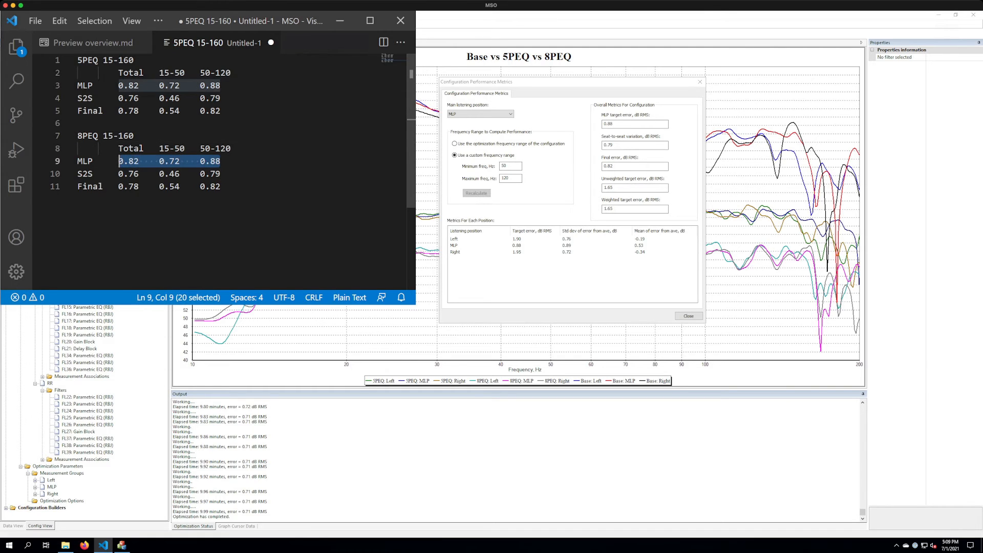
pyautogui.press('BackSpace')
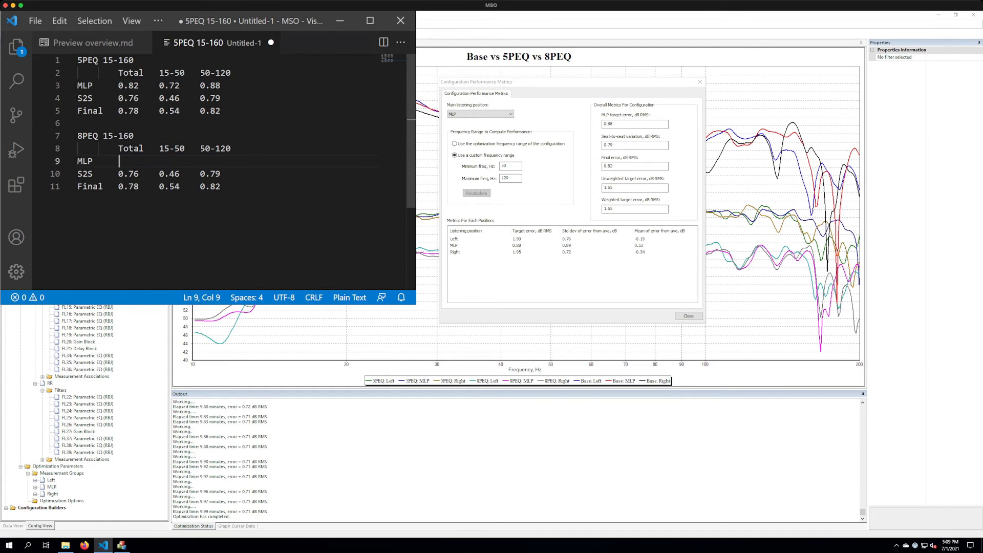
pyautogui.moveTo(222, 173); pyautogui.dragTo(114, 173)
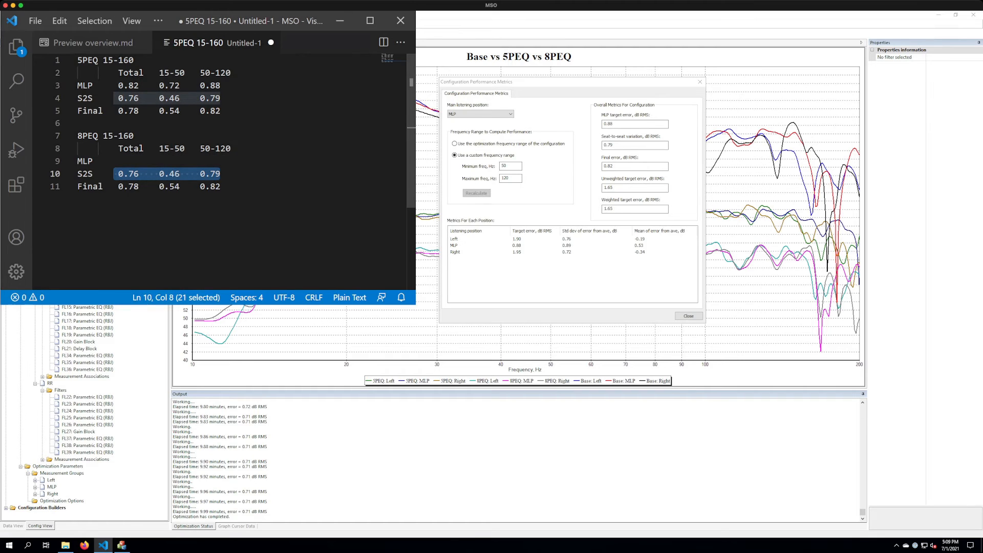
pyautogui.press('BackSpace')
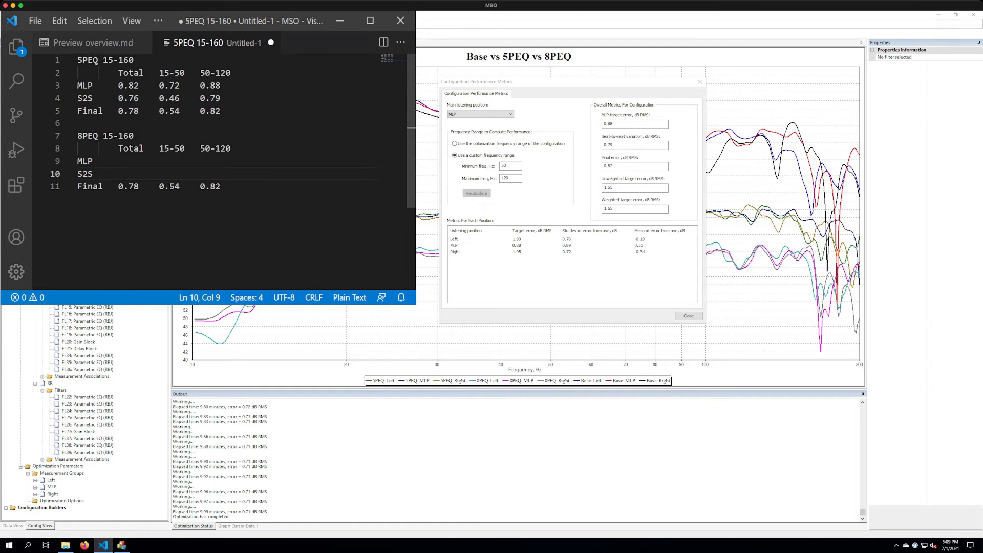
pyautogui.moveTo(220, 186); pyautogui.dragTo(119, 186)
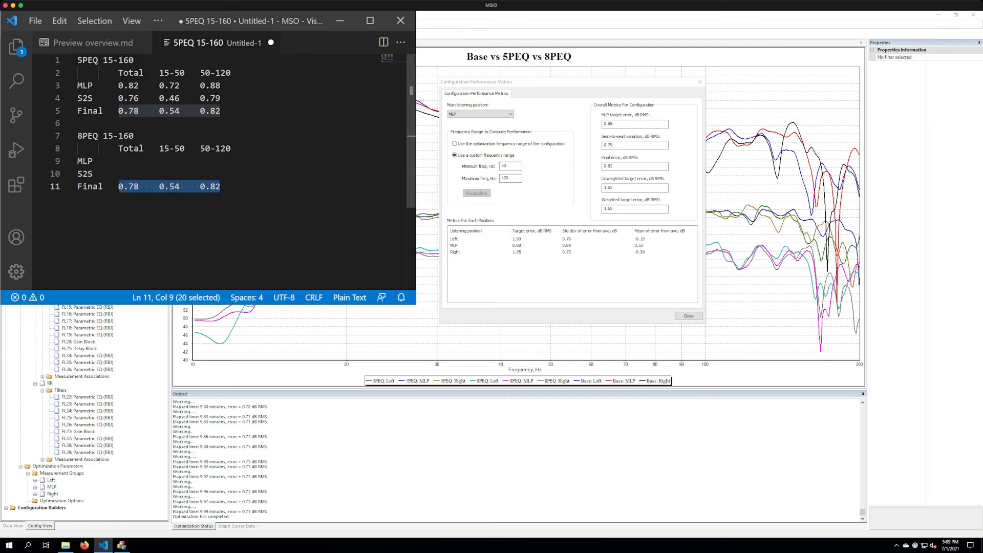
pyautogui.press('BackSpace')
# In Multi-Sub Optimizer, replace the 5PEQ metrics window with the 75dB-15-160-8PEQ performance metrics and move it clear of the editor area.
pyautogui.hotkey('alt', 'Tab')
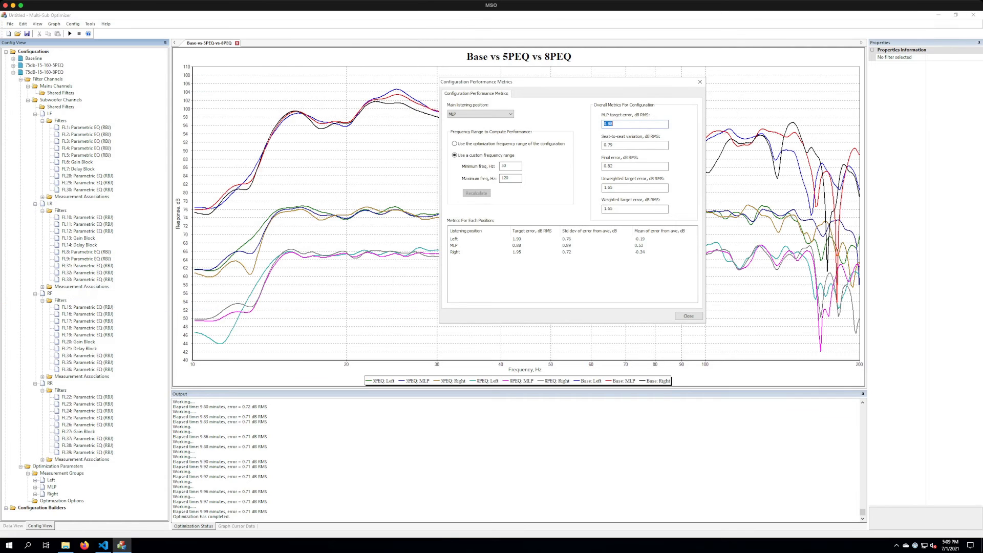
pyautogui.click(688, 316)
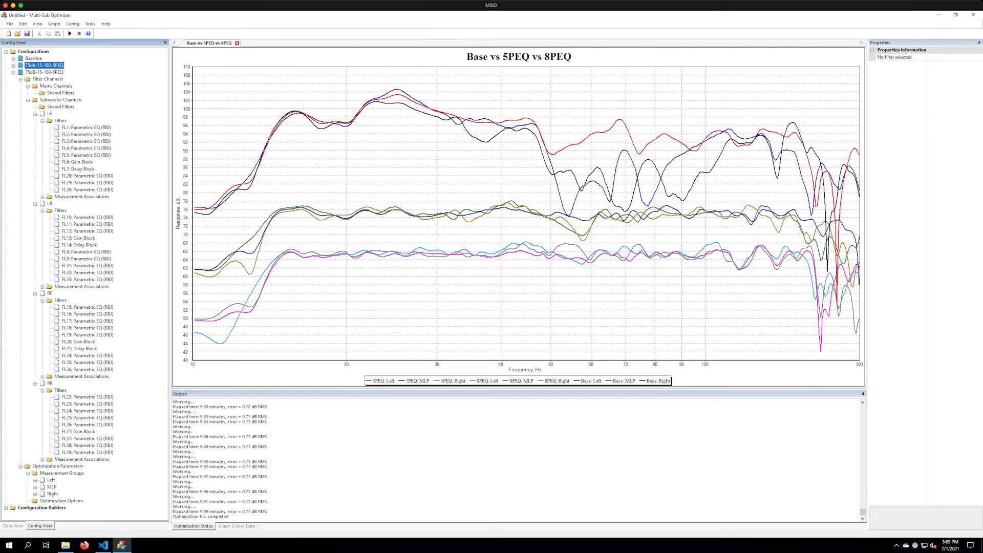
pyautogui.click(44, 72)
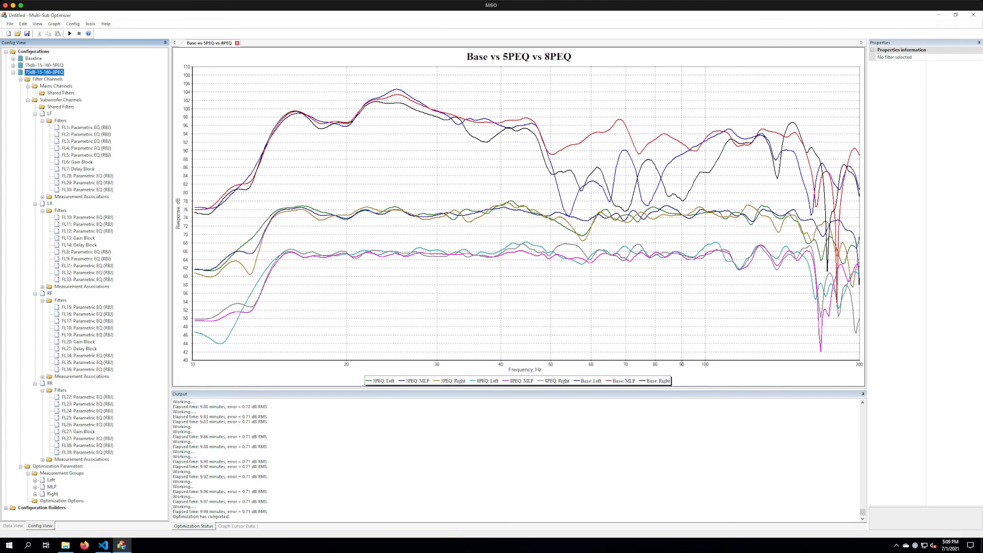
pyautogui.rightClick(50, 72)
pyautogui.click(82, 94)
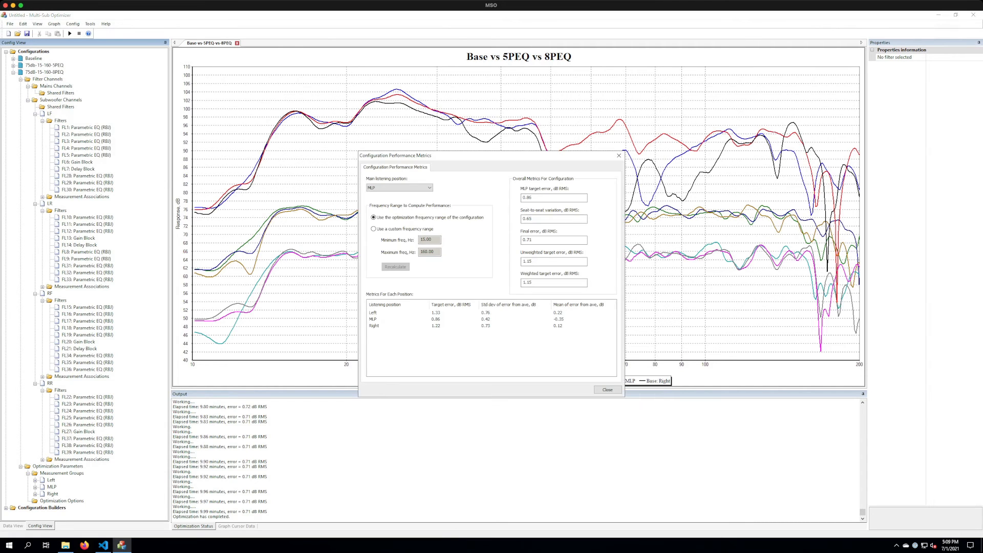
pyautogui.moveTo(400, 155); pyautogui.dragTo(588, 110)
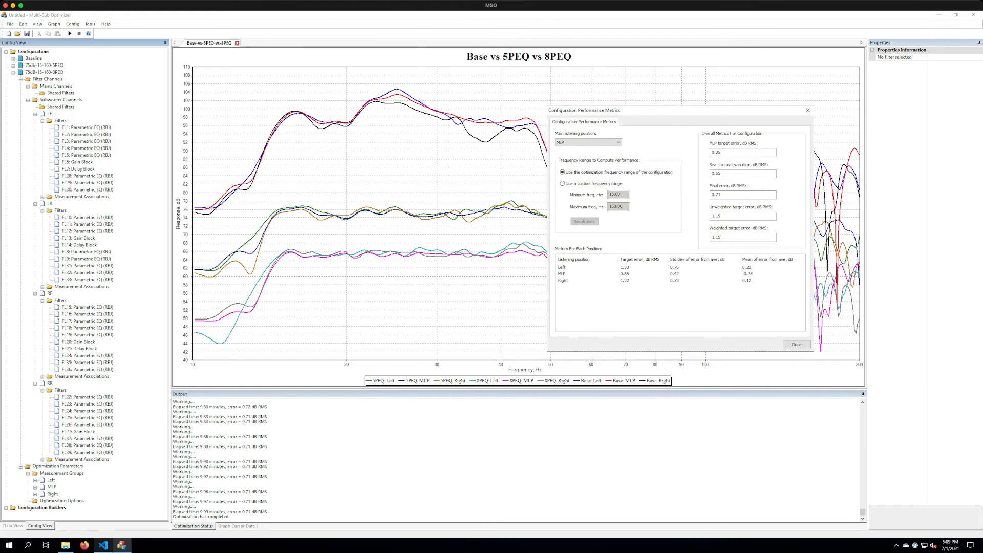
# In Visual Studio Code, fill the 8PEQ table's Total column with MLP 0.86, S2S 0.65 and Final 0.71.
pyautogui.click(103, 545)
pyautogui.press('Up')
pyautogui.press('Up')
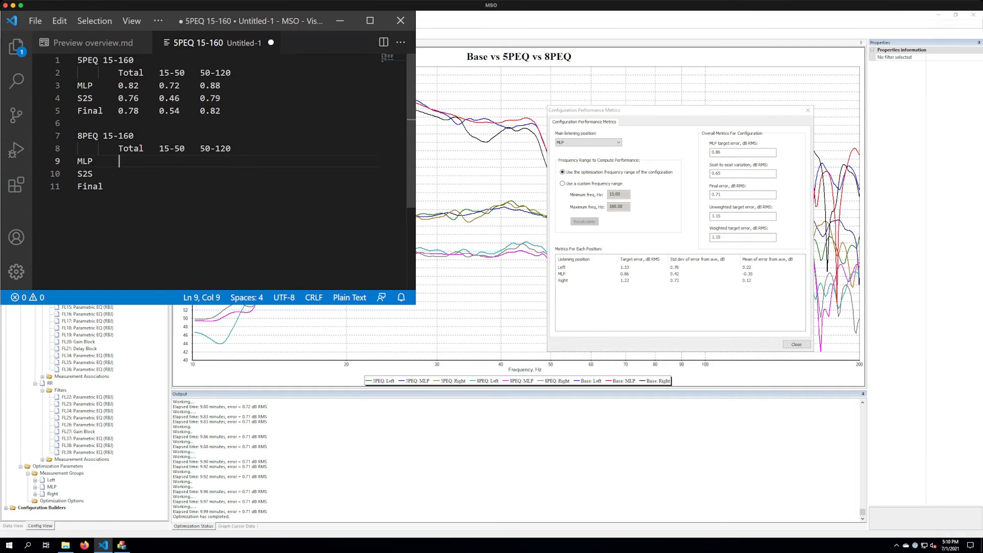
pyautogui.write('0.86')
pyautogui.press('Down')
pyautogui.write('0.65')
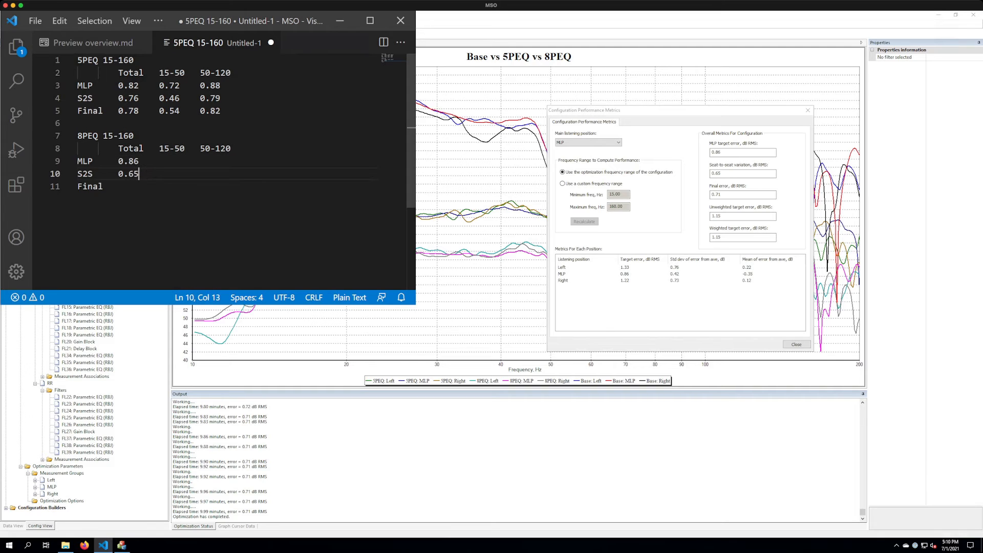
pyautogui.press('Down')
pyautogui.write('0.71')
# Switch to Multi-Sub Optimizer and recalculate the 8PEQ metrics for a custom frequency range with a 50 Hz maximum.
pyautogui.hotkey('alt', 'Tab')
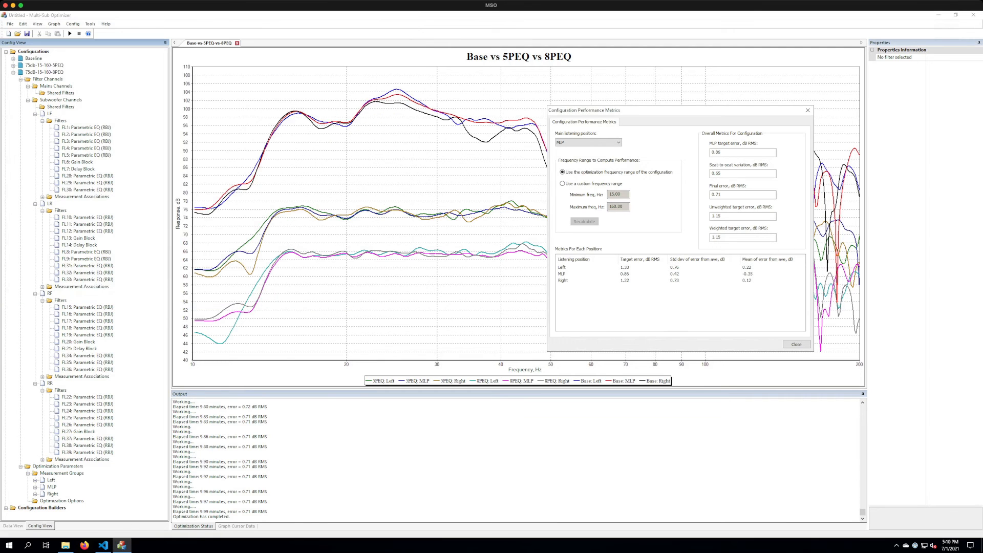
pyautogui.click(562, 183)
pyautogui.doubleClick(617, 206)
pyautogui.write('50')
pyautogui.press('Return')
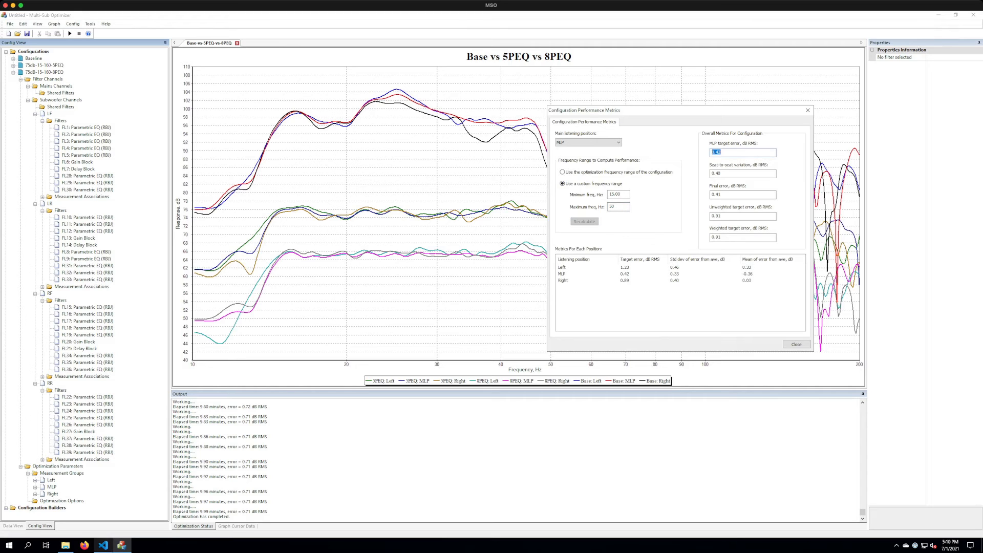
# In Visual Studio Code, fill the 8PEQ table's 15-50 column with MLP 0.42, S2S 0.40 and Final 0.41.
pyautogui.click(103, 545)
pyautogui.press('Up')
pyautogui.press('Up')
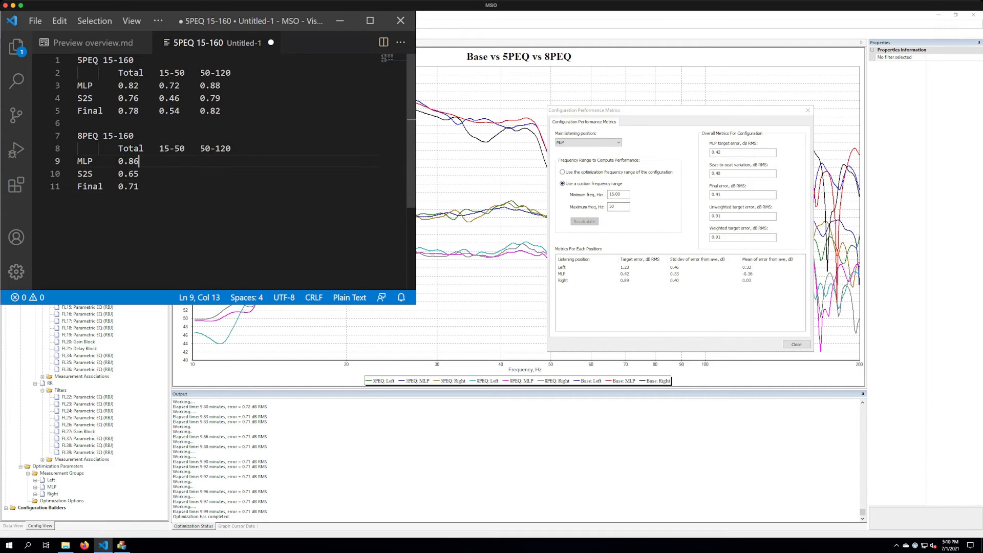
pyautogui.press('Tab')
pyautogui.write('0.42')
pyautogui.press('Down')
pyautogui.press('Tab')
pyautogui.write('0.40')
pyautogui.press('Up')
pyautogui.press('Down')
pyautogui.press('Down')
pyautogui.press('Tab')
pyautogui.write('0.41')
pyautogui.press('Up')
pyautogui.press('Up')
pyautogui.press('Tab')
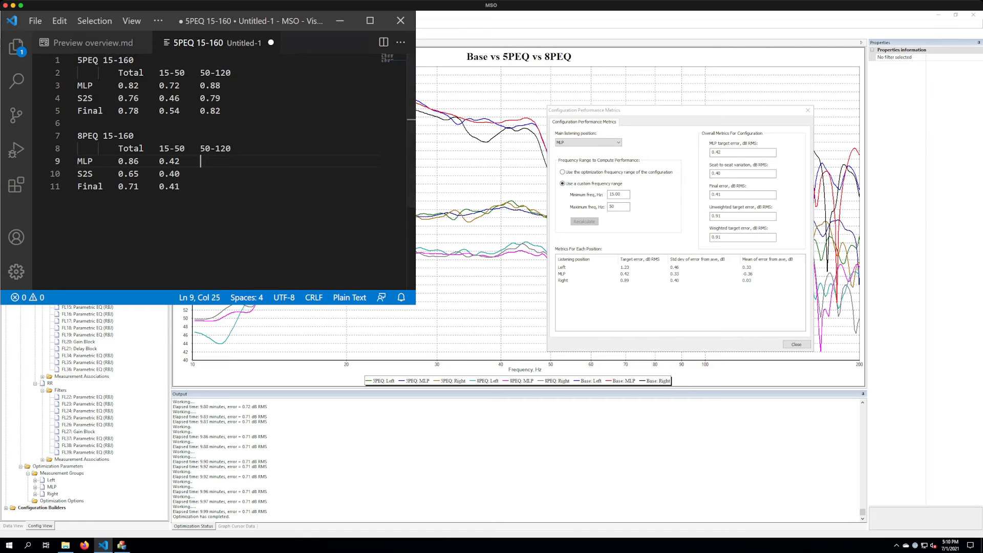
# In Multi-Sub Optimizer, recalculate the 8PEQ metrics for a custom range of 50 to 120 Hz, and return to Visual Studio Code.
pyautogui.click(618, 194)
pyautogui.write('50')
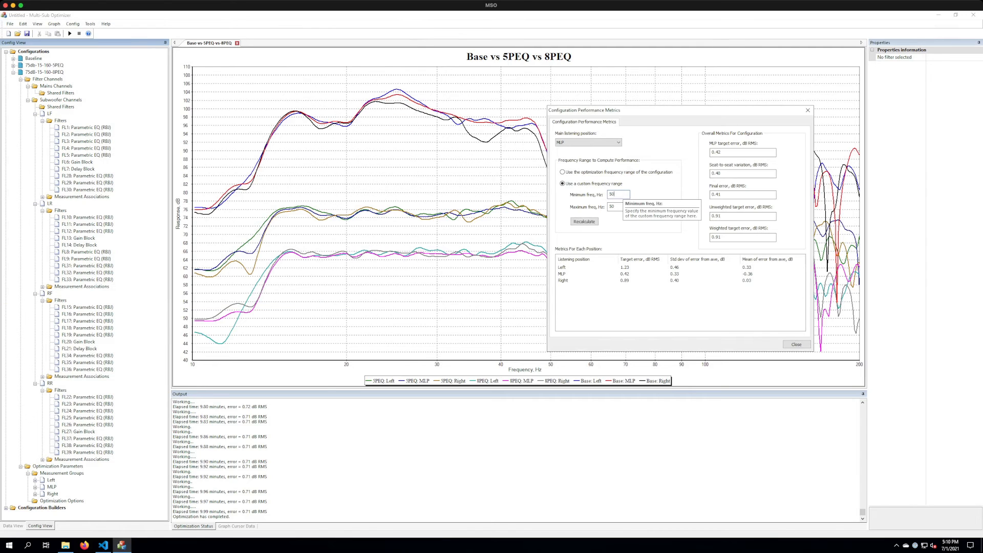
pyautogui.doubleClick(616, 207)
pyautogui.write('12')
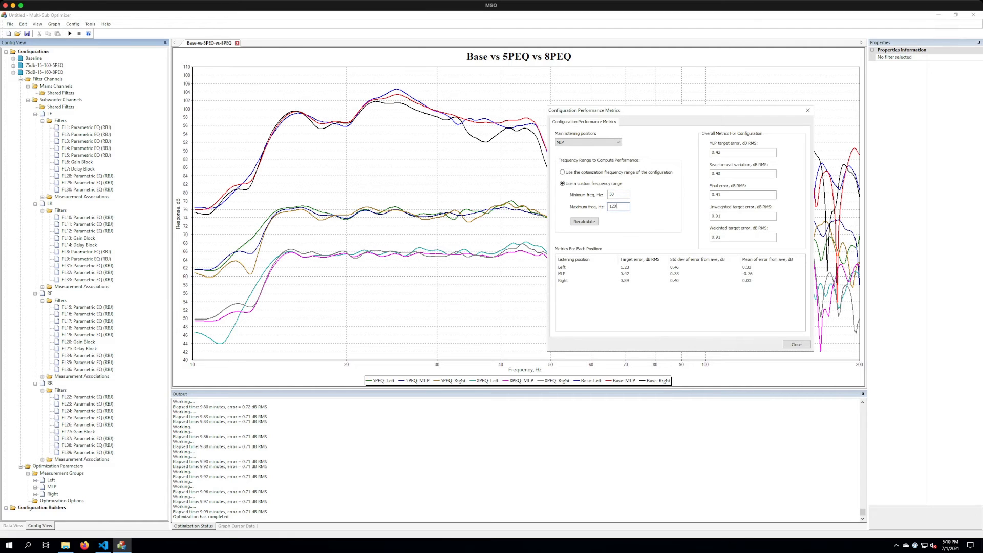
pyautogui.press('Return')
pyautogui.click(103, 544)
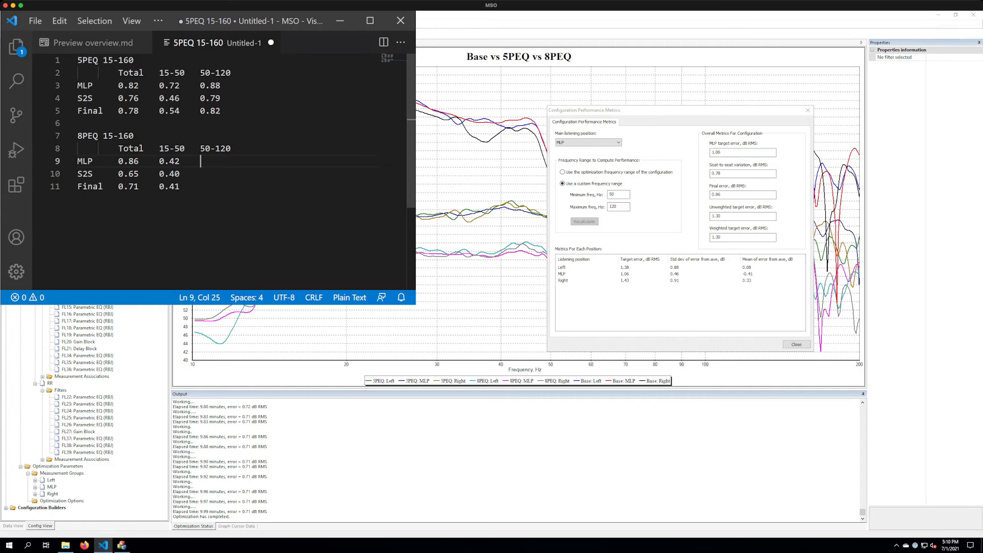
# Fill the 8PEQ table's 50-120 column with MLP 1.06, S2S 0.78 and Final 0.86.
pyautogui.write('1.06')
pyautogui.press('Down')
pyautogui.press('Tab')
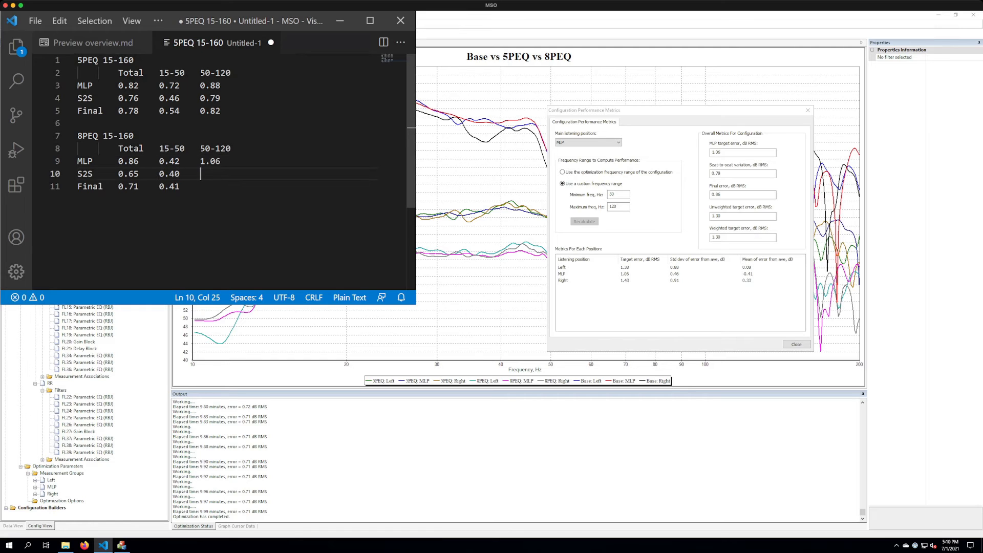
pyautogui.write('0.78')
pyautogui.press('Down')
pyautogui.press('Tab')
pyautogui.write('0.86')
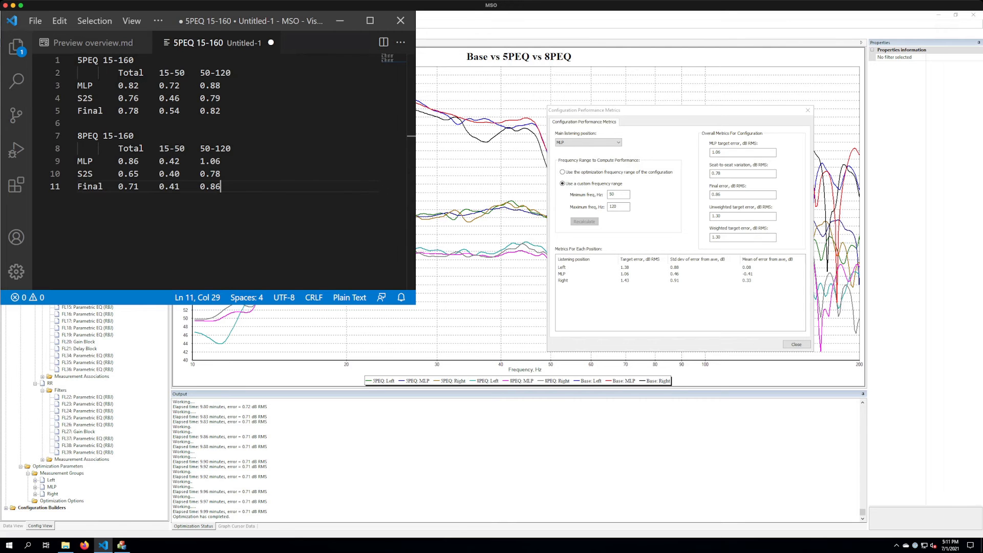
# Move the performance metrics dialog below the graph curves and shrink the Visual Studio Code window to uncover more of the graph.
pyautogui.moveTo(666, 110); pyautogui.dragTo(607, 285)
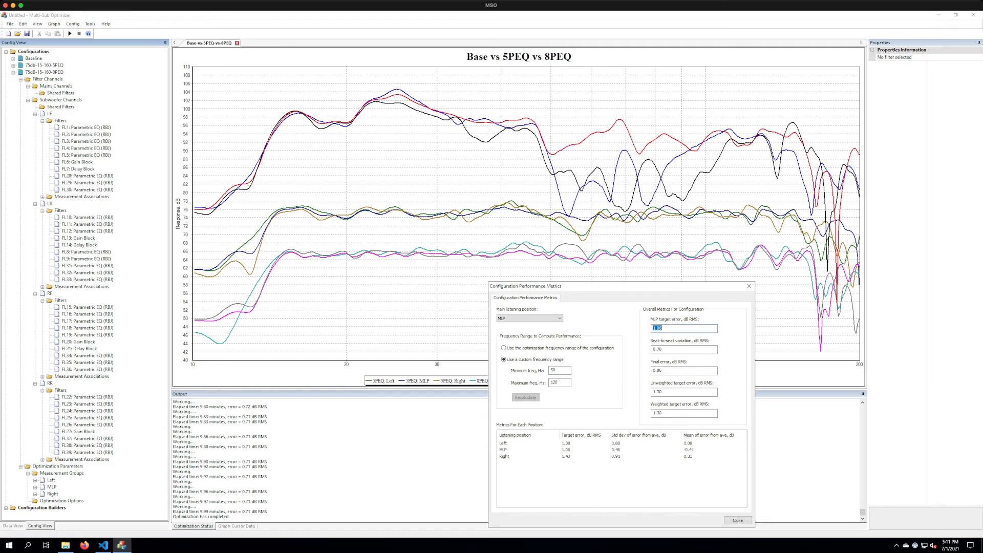
pyautogui.click(103, 545)
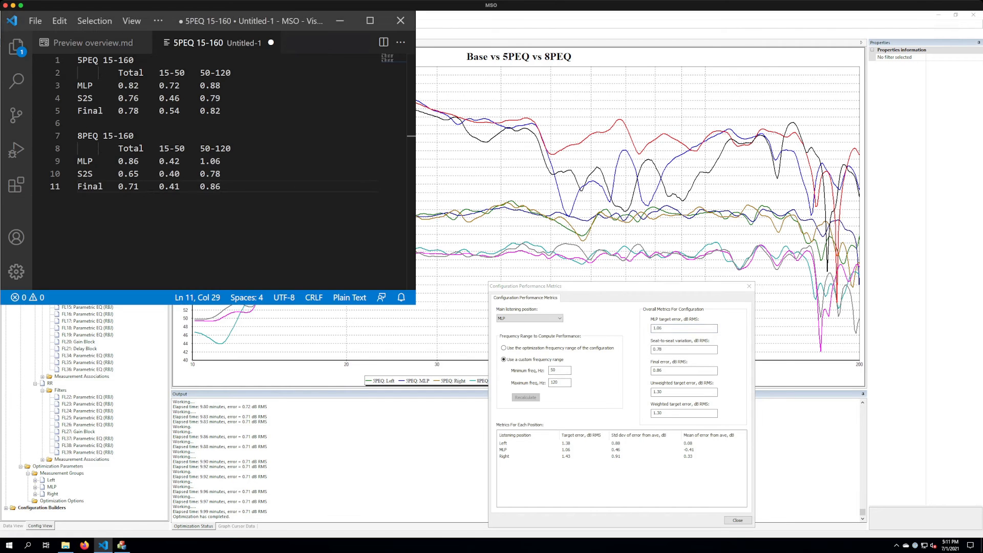
pyautogui.moveTo(416, 305); pyautogui.dragTo(340, 256)
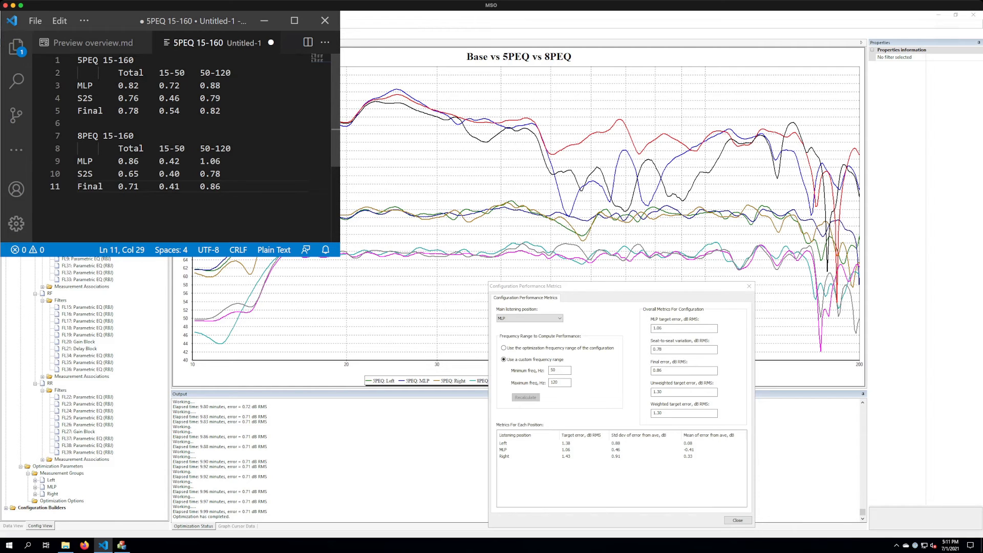
# Compare the MLP, S2S and Final values of the 5PEQ and 8PEQ tables across the Total, 15-50 and 50-120 columns.
pyautogui.moveTo(118, 161); pyautogui.dragTo(139, 161)
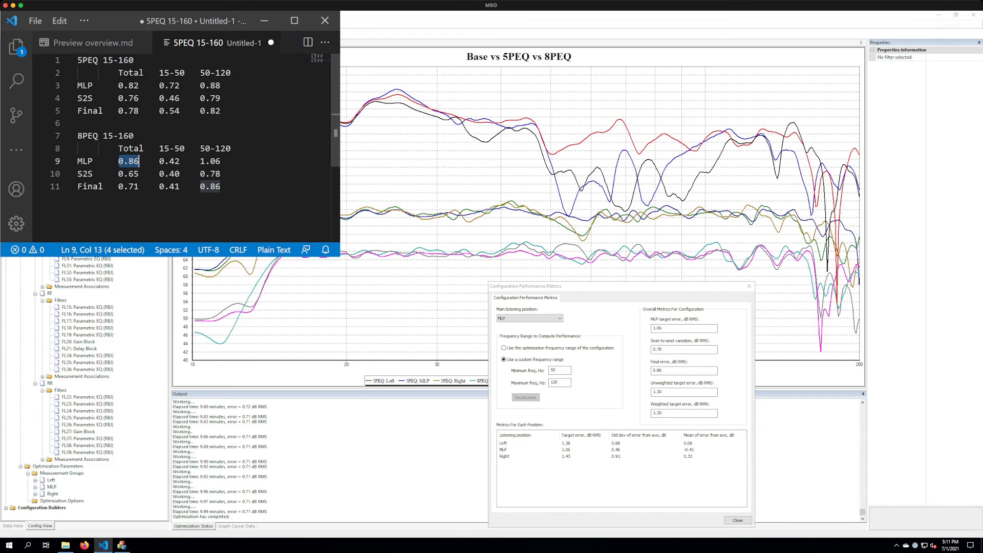
pyautogui.click(134, 98)
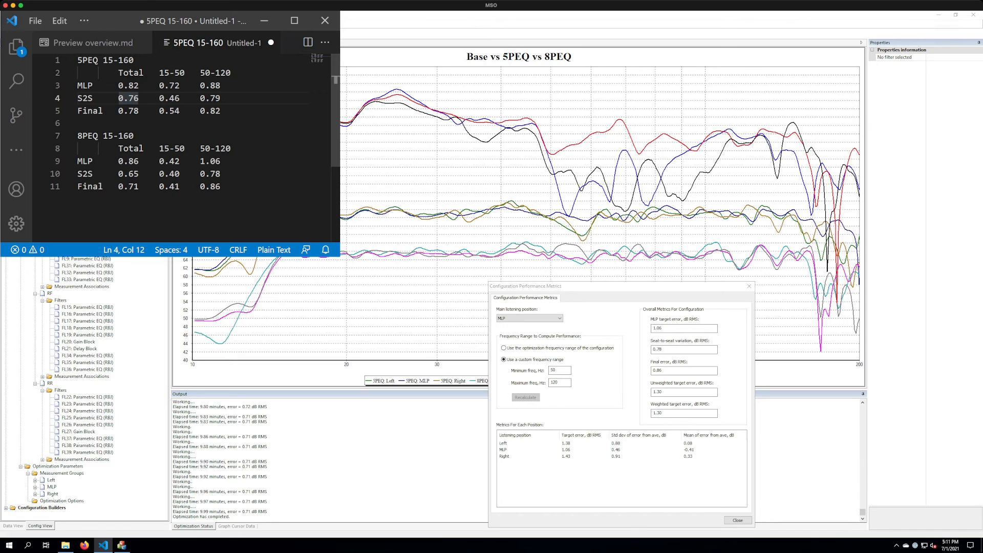
pyautogui.moveTo(175, 97); pyautogui.dragTo(170, 85)
pyautogui.click(174, 85)
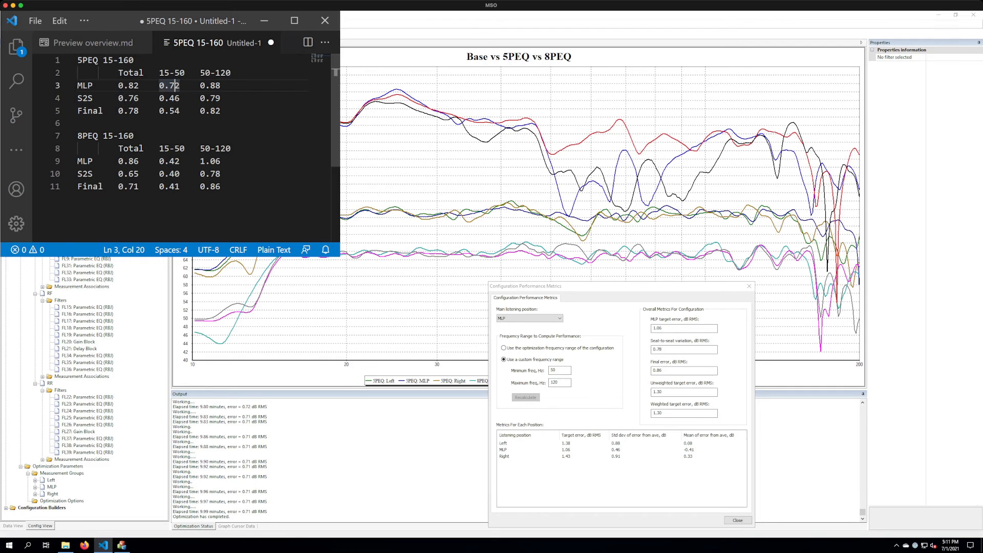
pyautogui.click(232, 73)
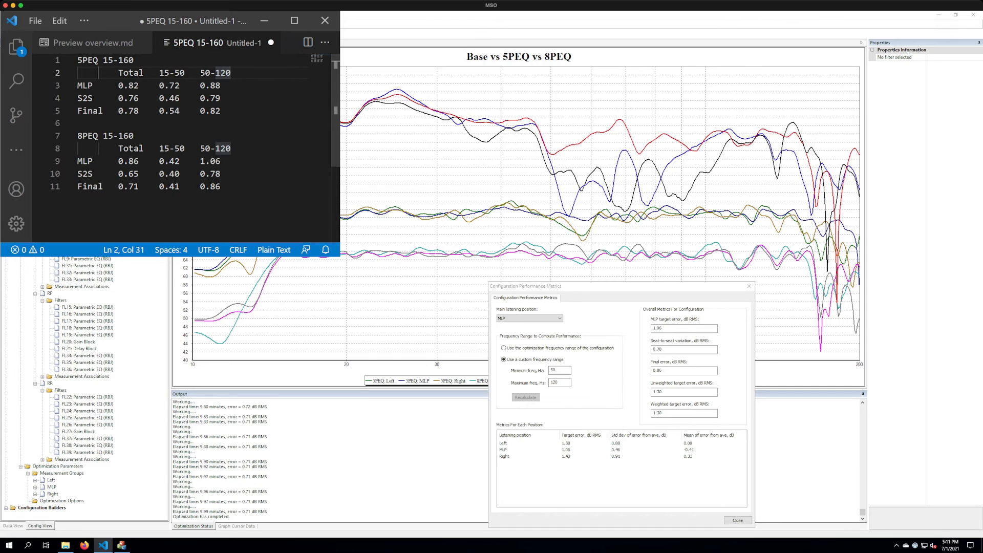
pyautogui.click(221, 86)
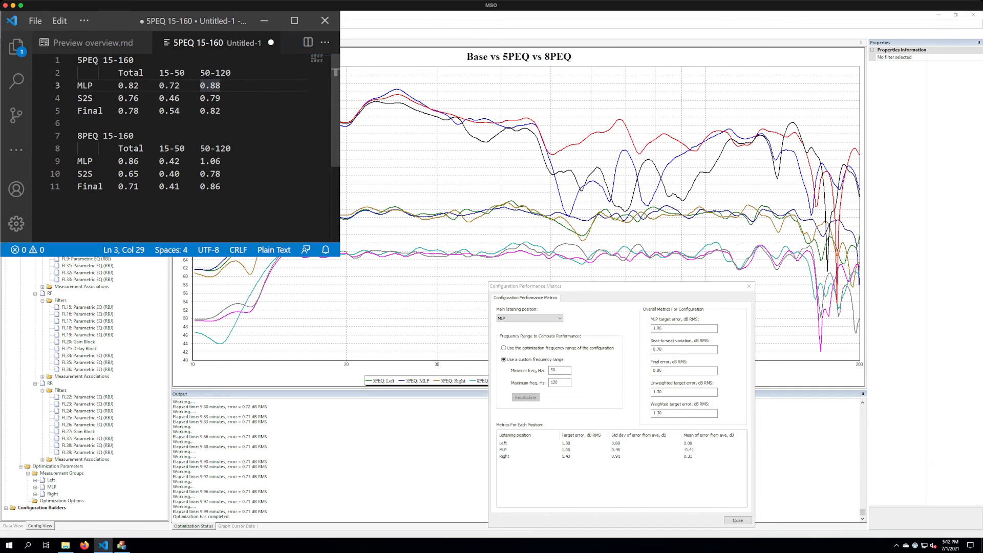
pyautogui.click(220, 98)
pyautogui.click(78, 123)
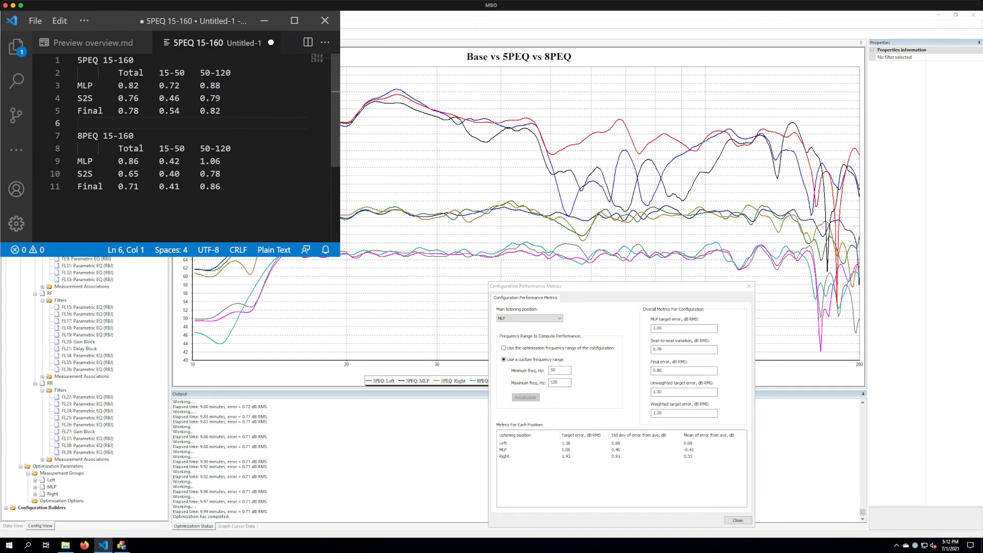
pyautogui.click(220, 162)
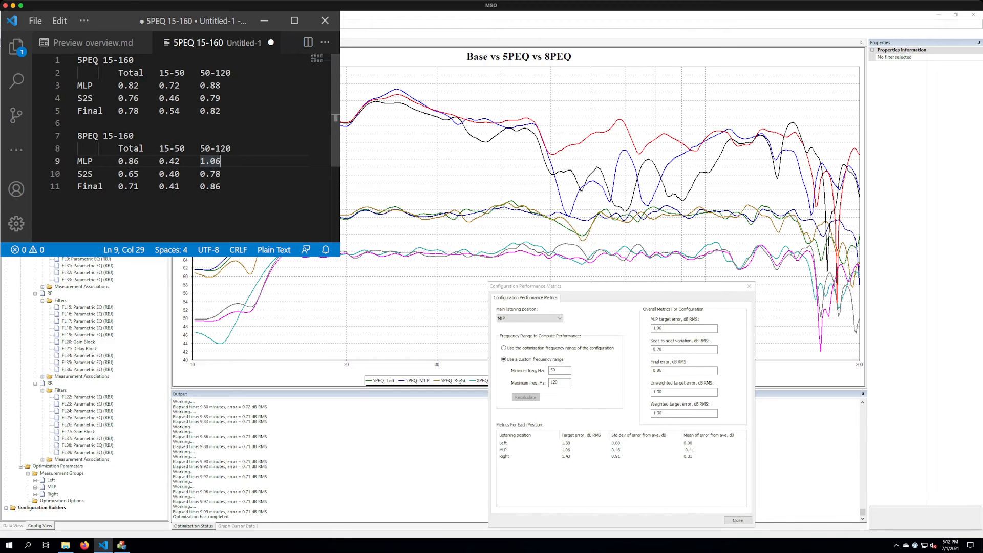
pyautogui.click(221, 174)
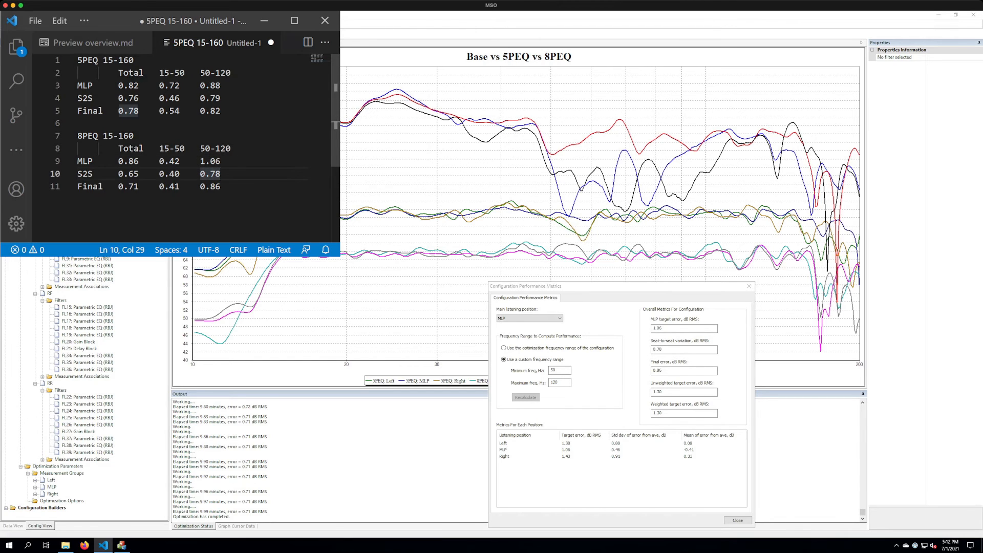
pyautogui.click(220, 186)
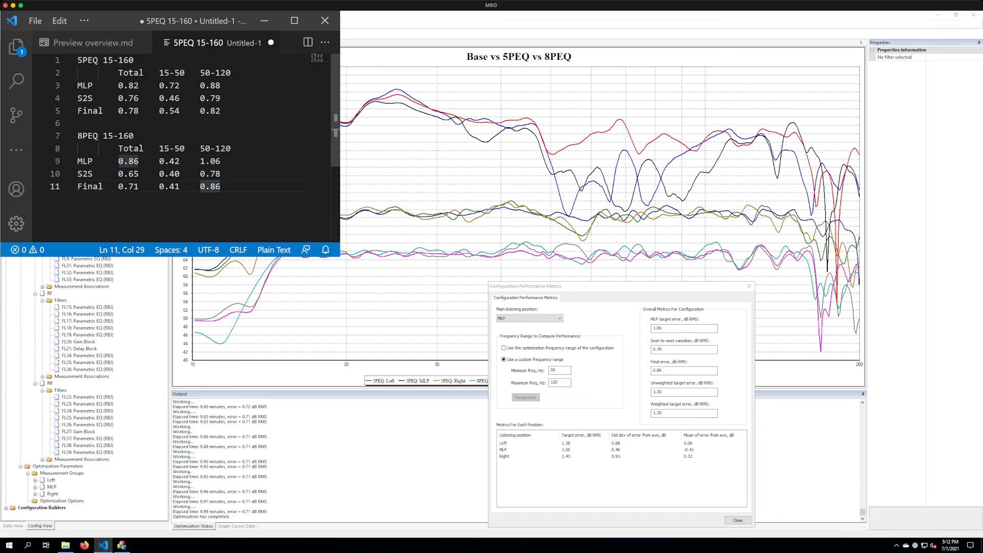
pyautogui.click(221, 161)
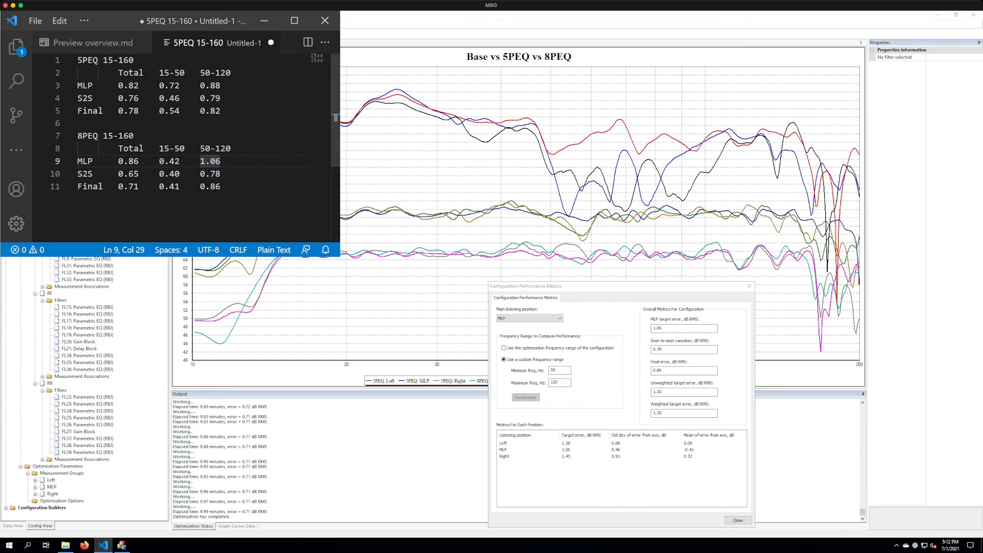
# In Multi-Sub Optimizer, close the performance metrics and review the PEQ parameter limits and constraints of the 75dB-15-160-8PEQ configuration.
pyautogui.hotkey('alt', 'Tab')
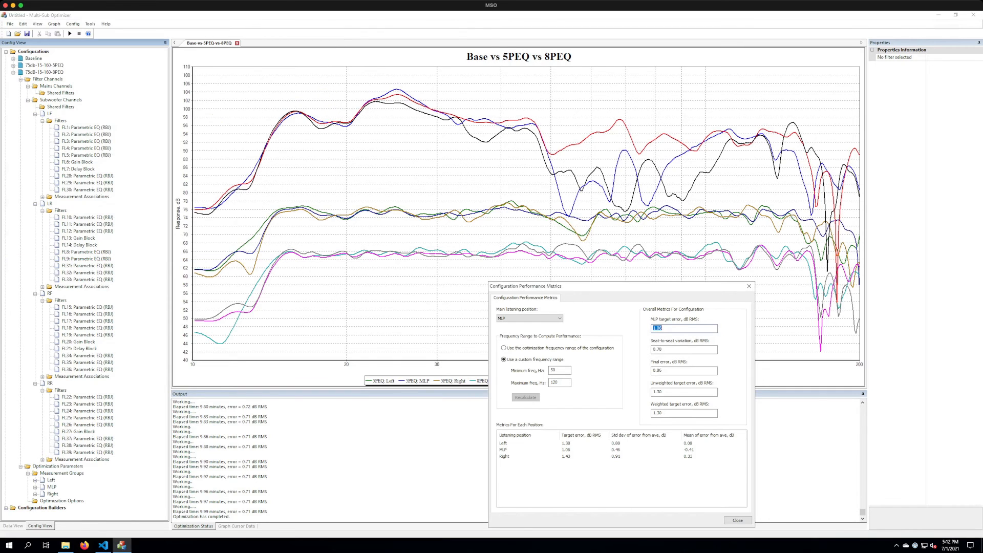
pyautogui.click(737, 521)
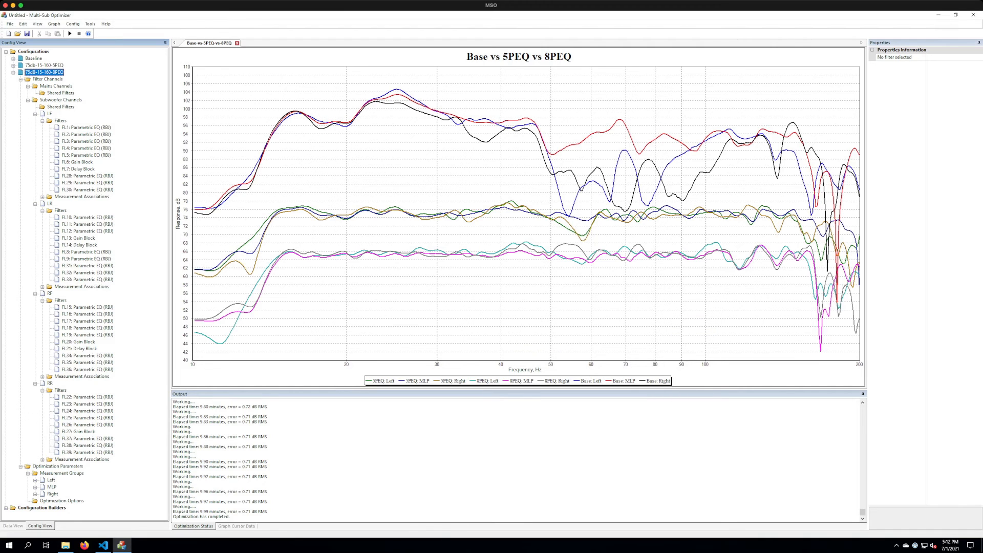
pyautogui.rightClick(45, 72)
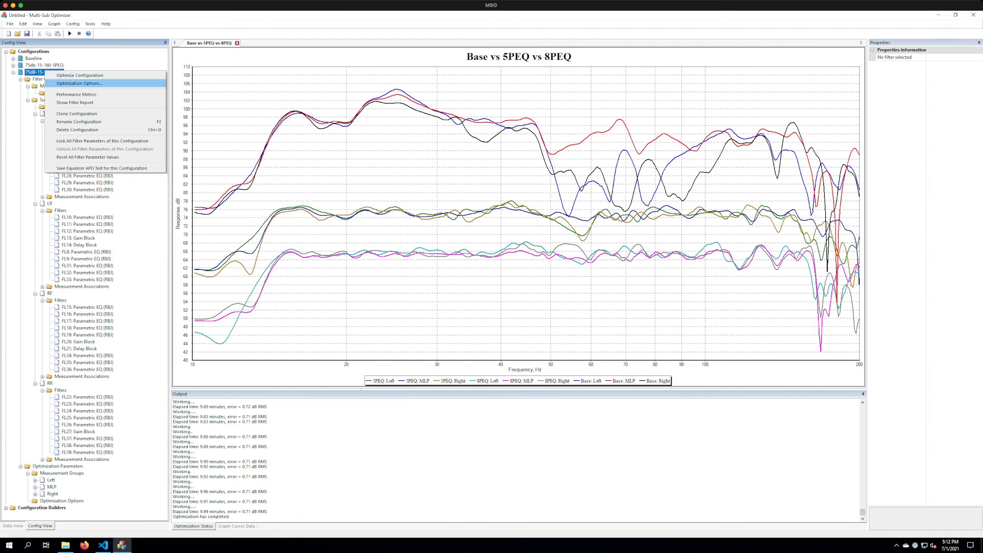
pyautogui.click(79, 83)
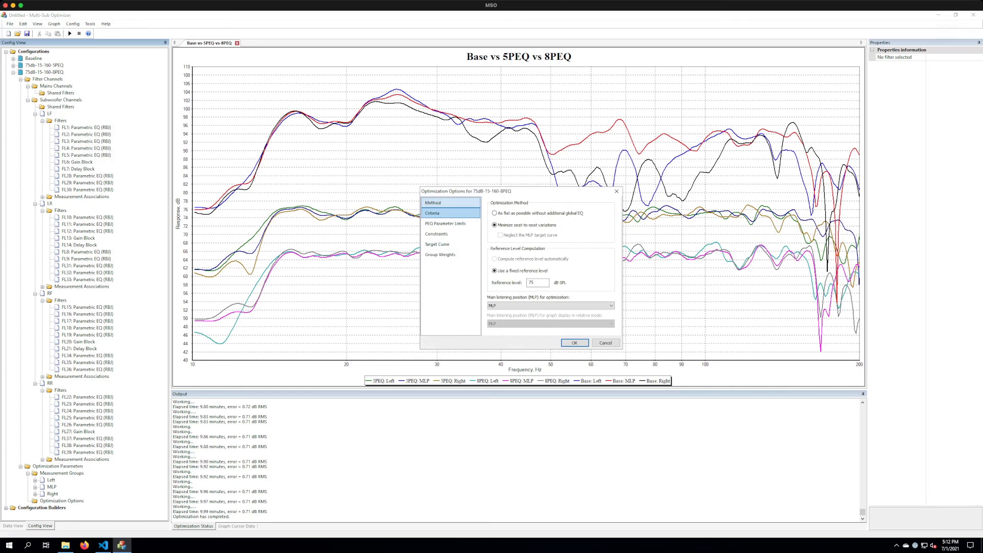
pyautogui.click(445, 223)
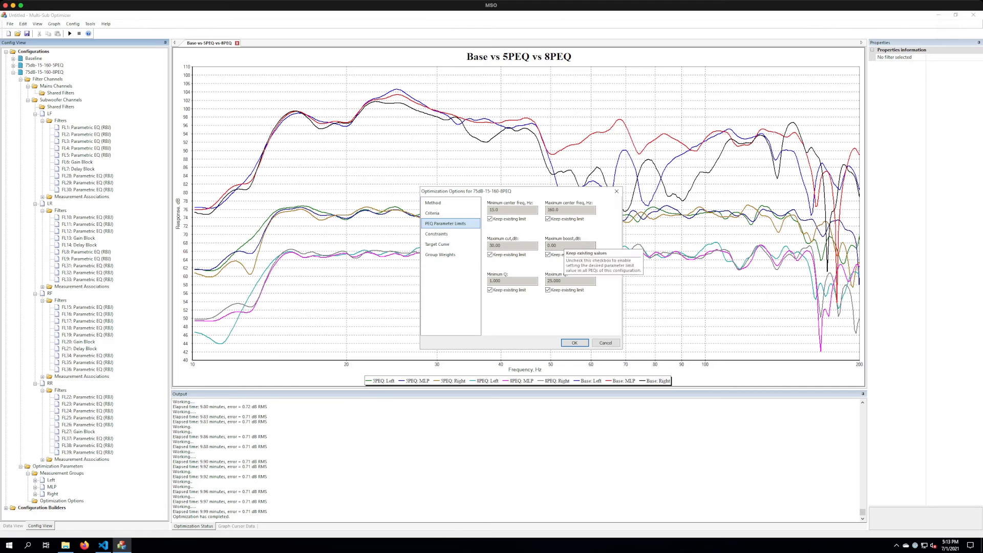
pyautogui.click(563, 245)
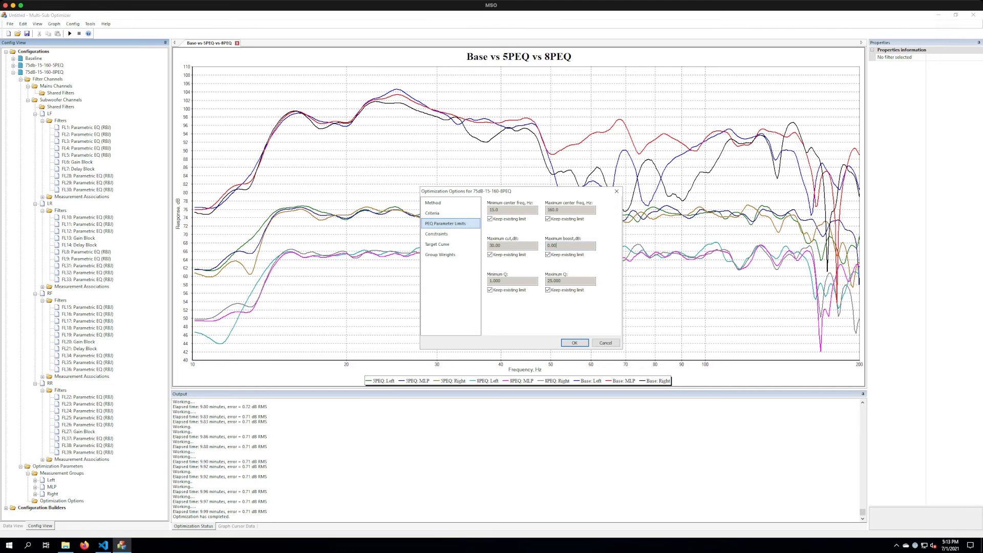
pyautogui.click(436, 233)
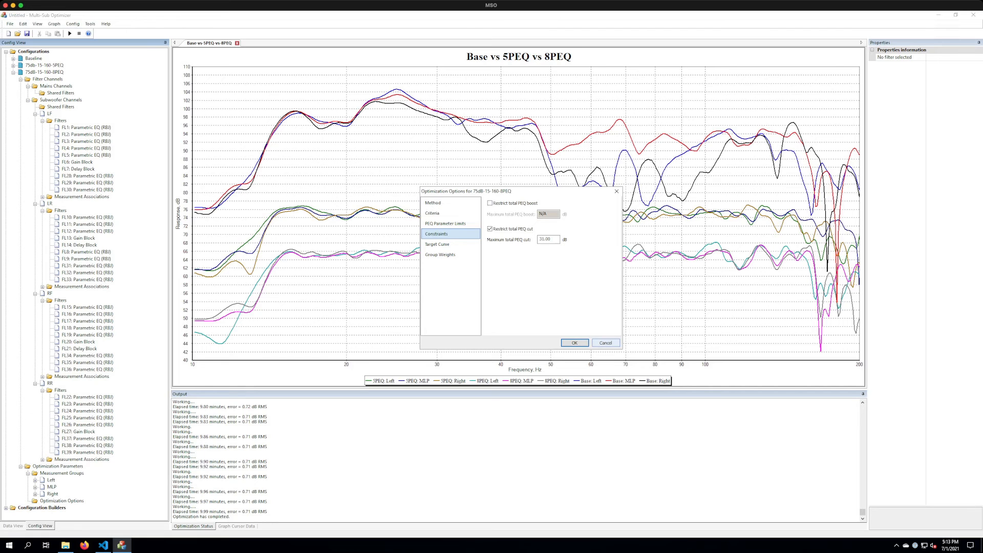
pyautogui.click(605, 343)
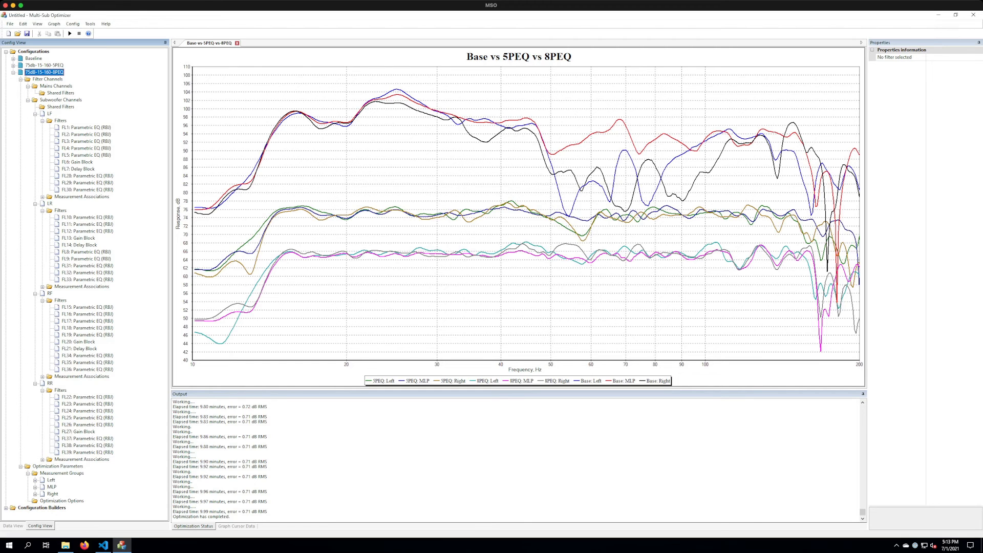
# Examine the delay block properties of the RF, LR and LF subwoofer channels in the 8PEQ configuration.
pyautogui.press('Left')
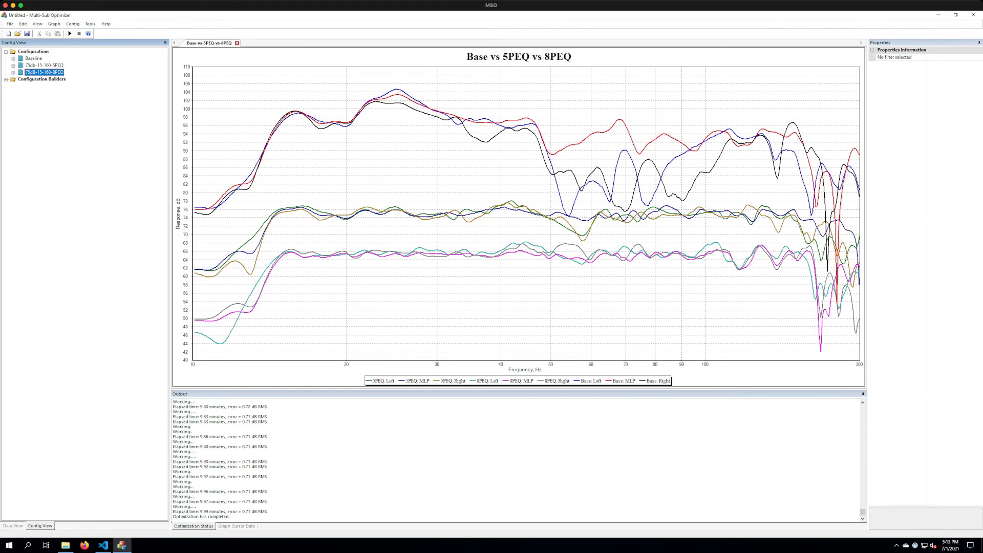
pyautogui.press('Right')
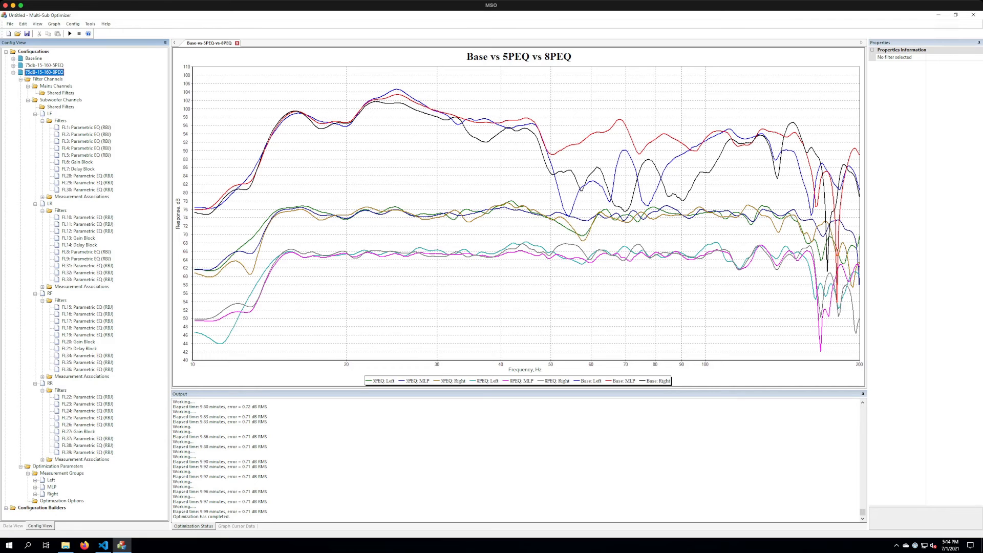
pyautogui.click(79, 349)
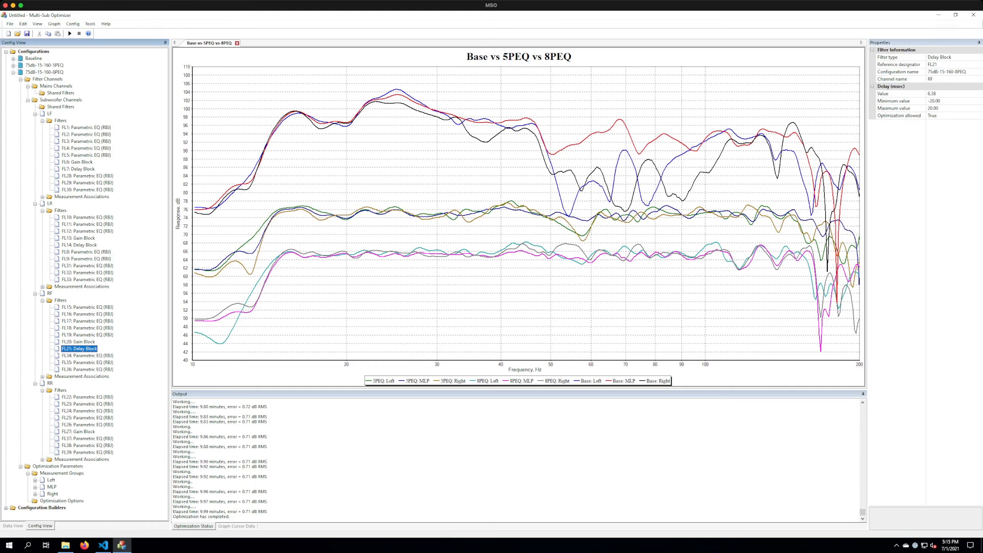
pyautogui.click(80, 245)
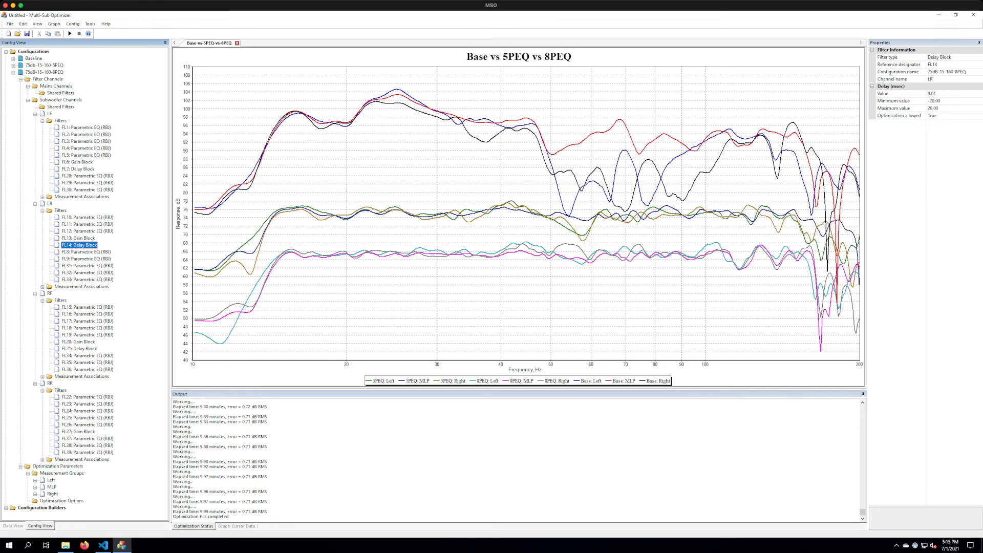
pyautogui.click(77, 169)
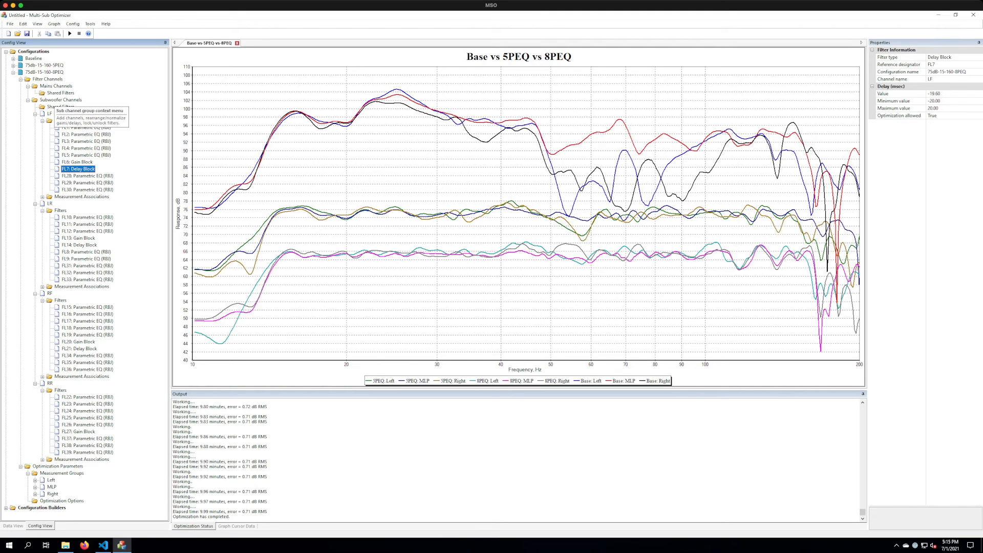
# Normalize the delays of the 8PEQ configuration's subwoofer channels and close the resulting status report.
pyautogui.rightClick(54, 100)
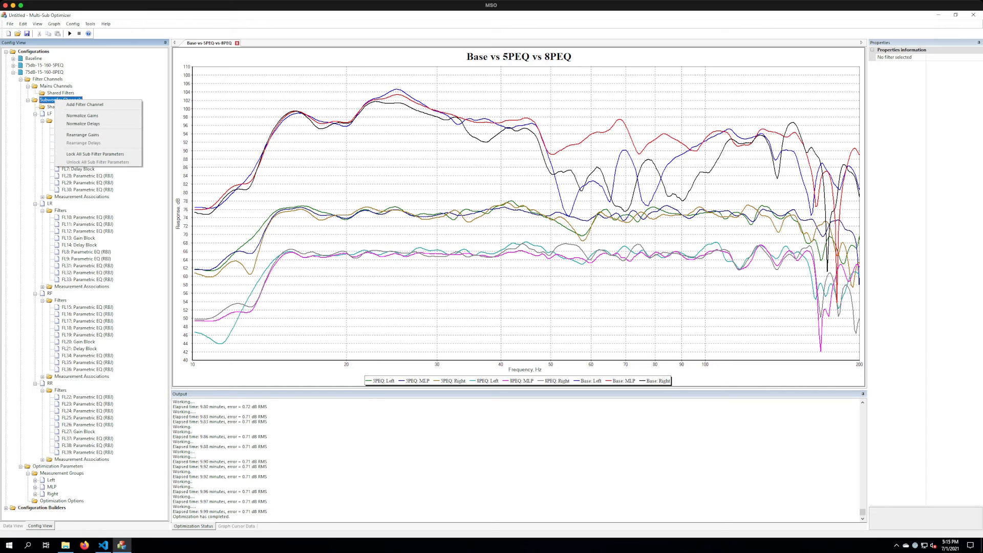
pyautogui.press('Escape')
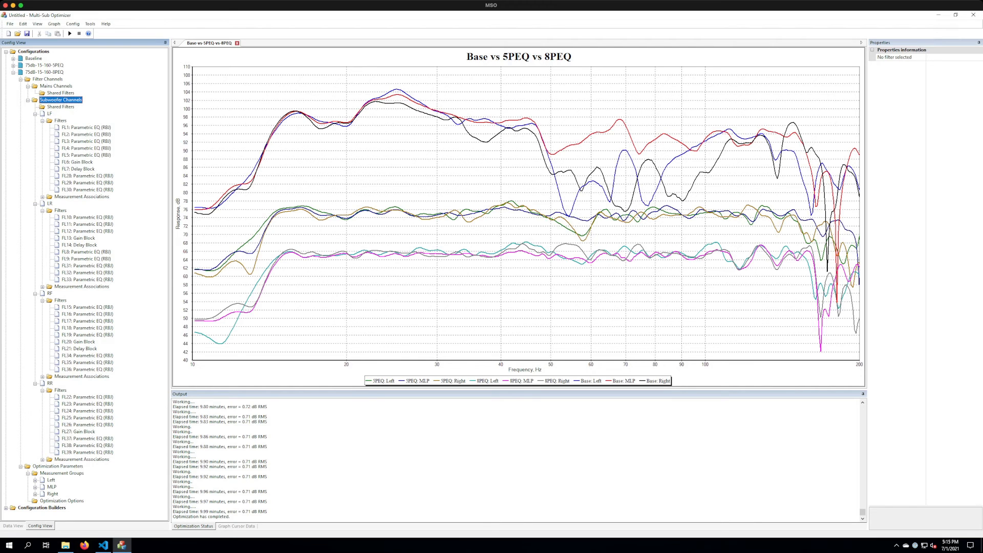
pyautogui.rightClick(59, 100)
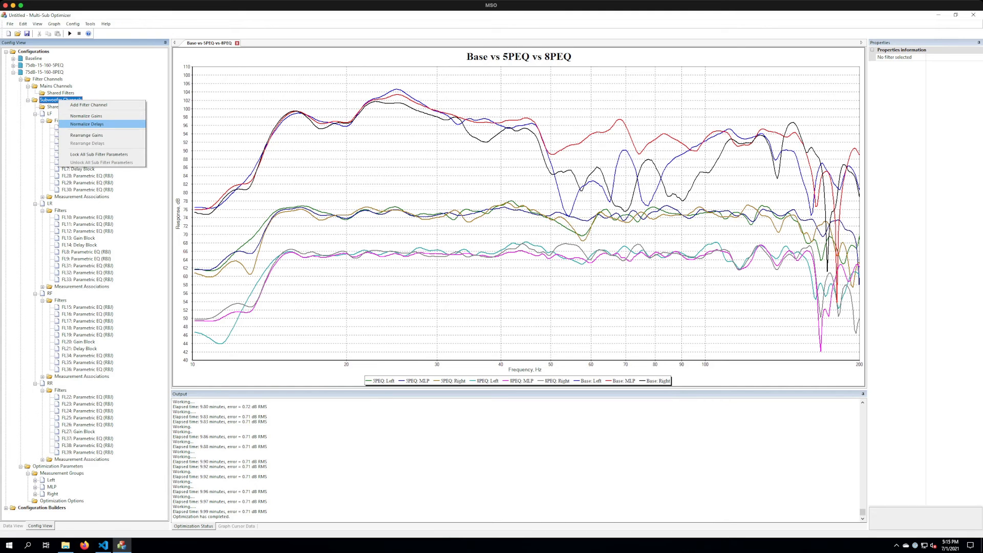
pyautogui.press('Return')
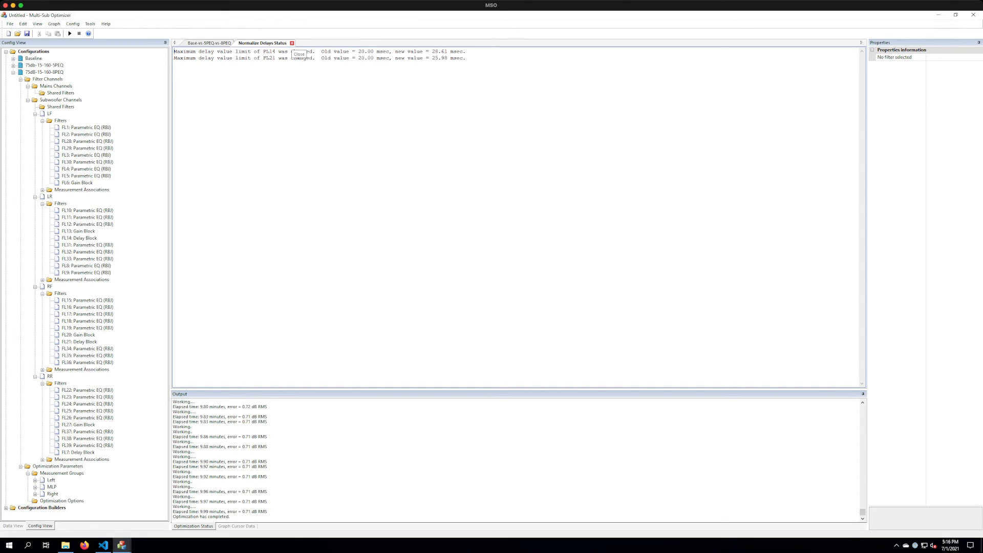
pyautogui.click(292, 43)
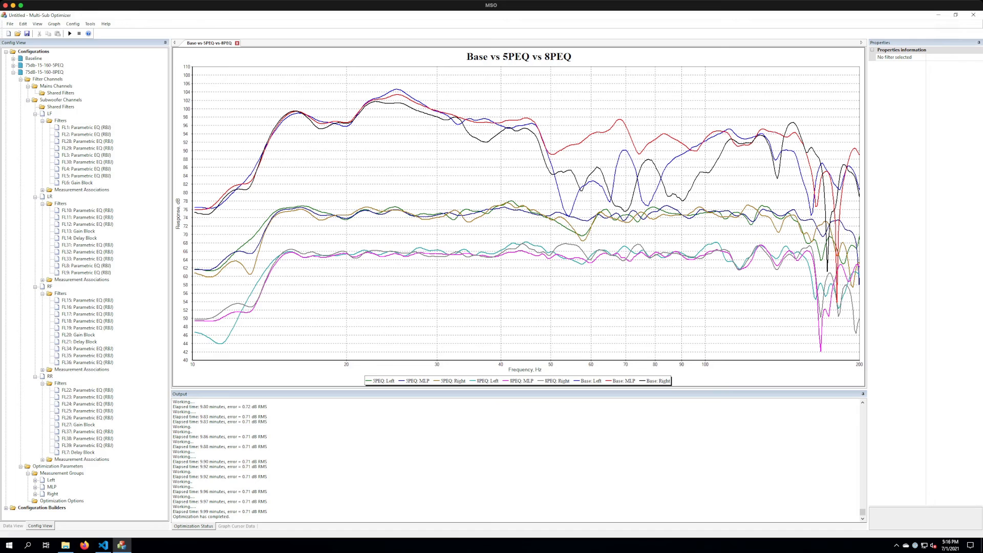
# Check the normalized delay block values of the LR, RF and RR subwoofer channels in the 8PEQ configuration.
pyautogui.click(79, 238)
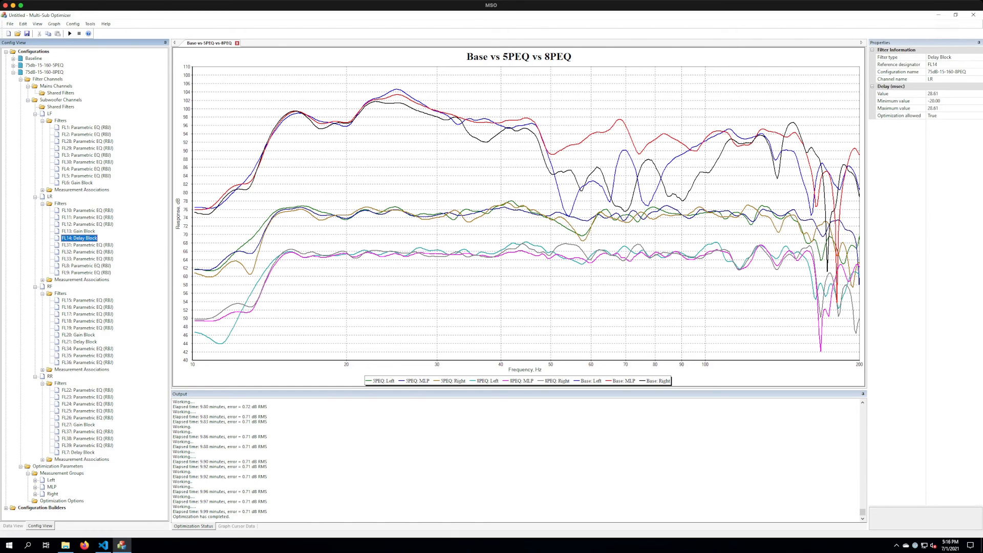
pyautogui.click(80, 342)
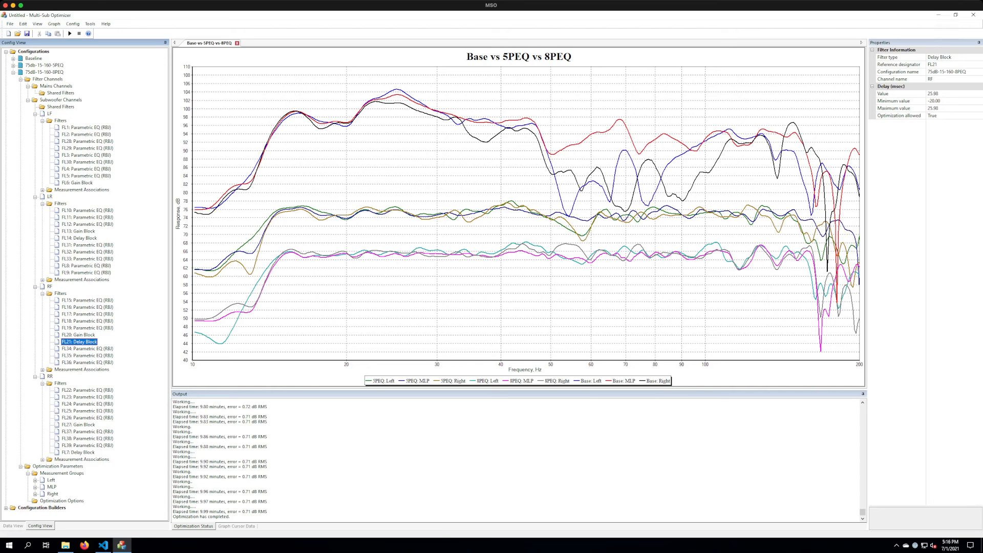
pyautogui.click(78, 452)
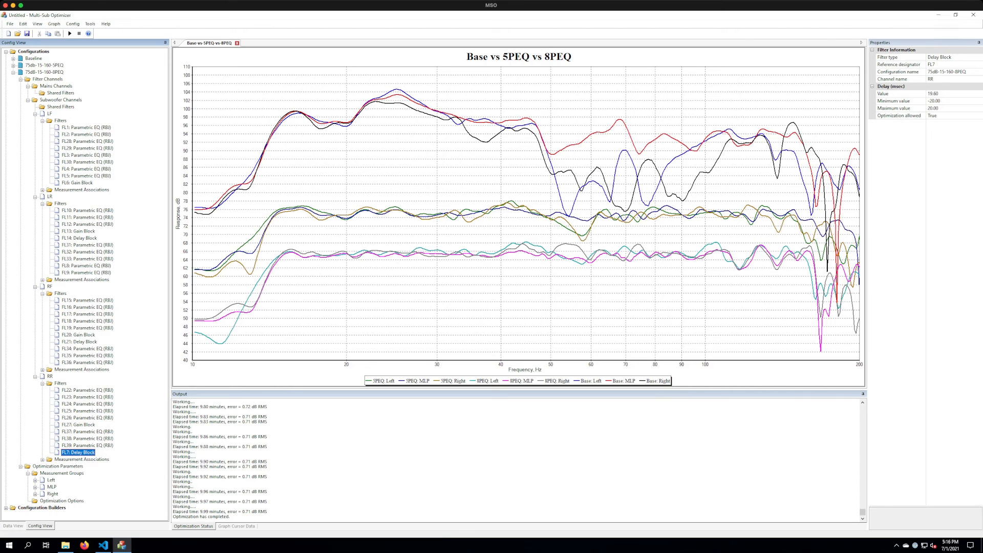
# Compare the gain block values and limits of the LF, LR, RF and RR subwoofer channels.
pyautogui.click(78, 424)
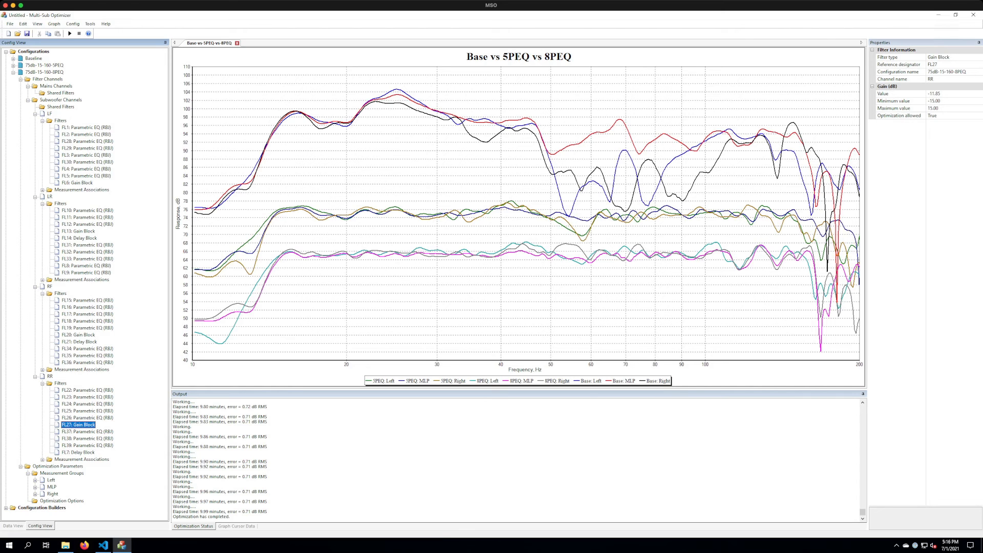
pyautogui.click(81, 335)
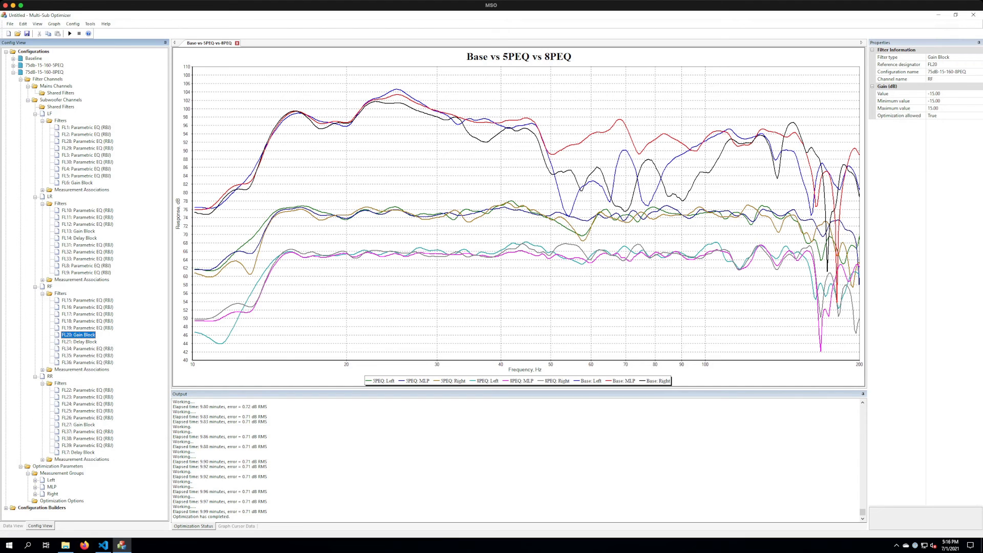
pyautogui.click(79, 232)
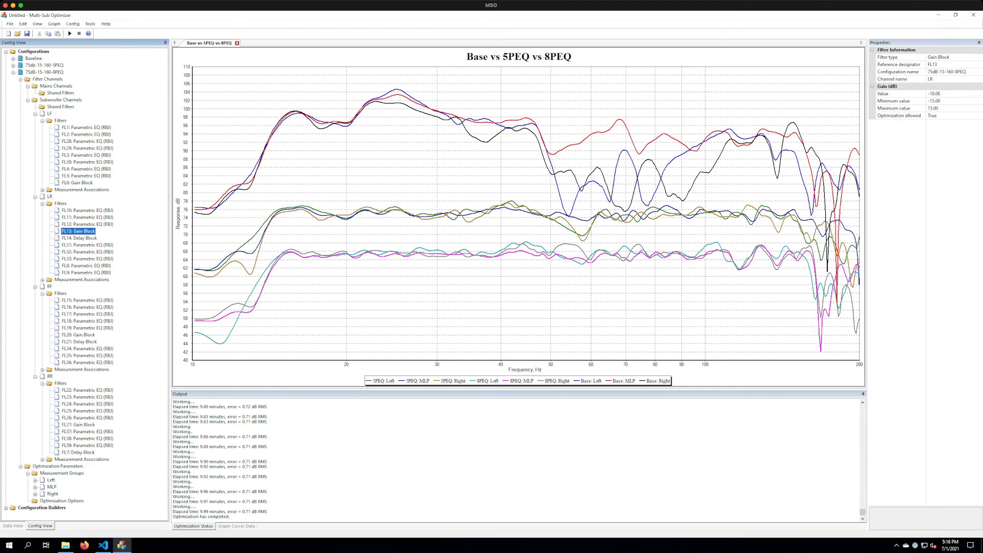
pyautogui.click(79, 183)
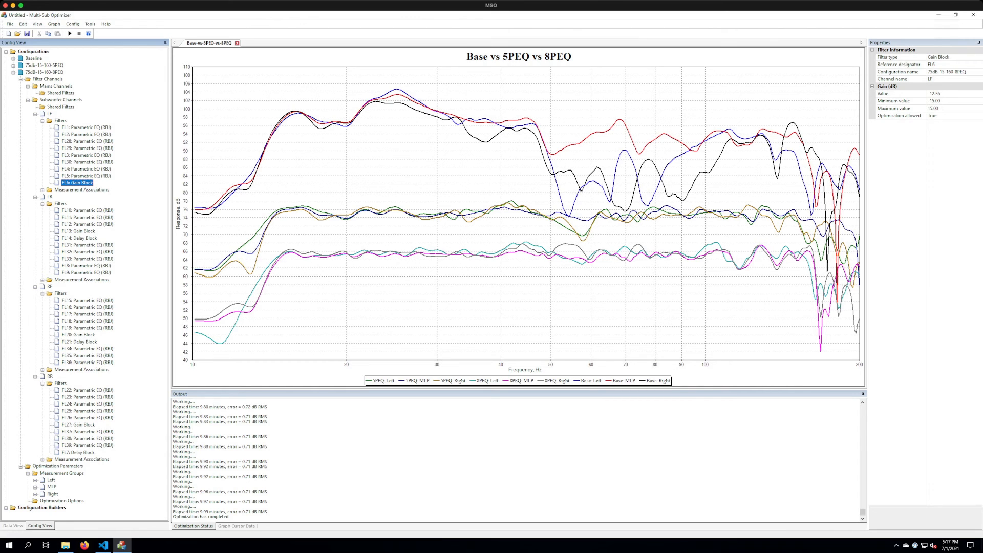
pyautogui.click(82, 231)
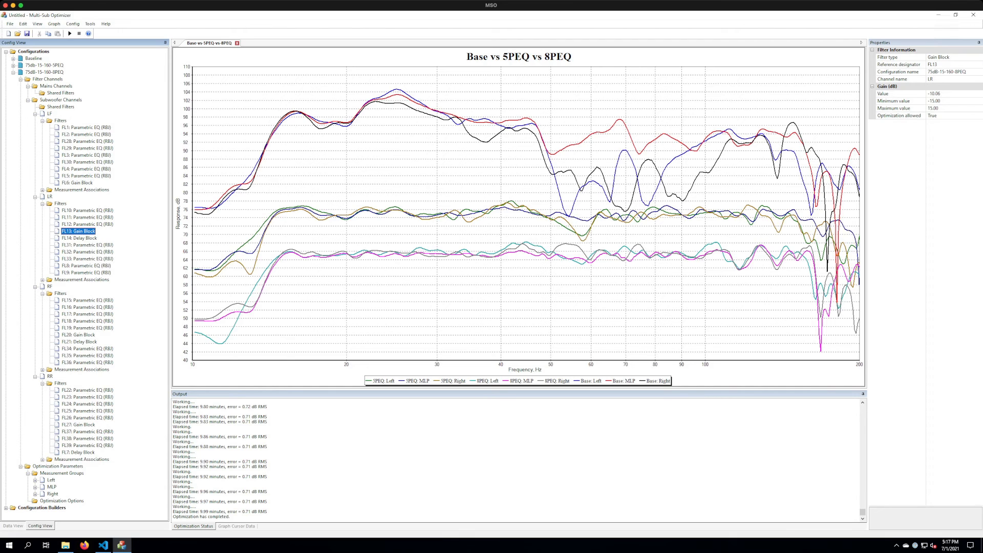
pyautogui.click(79, 335)
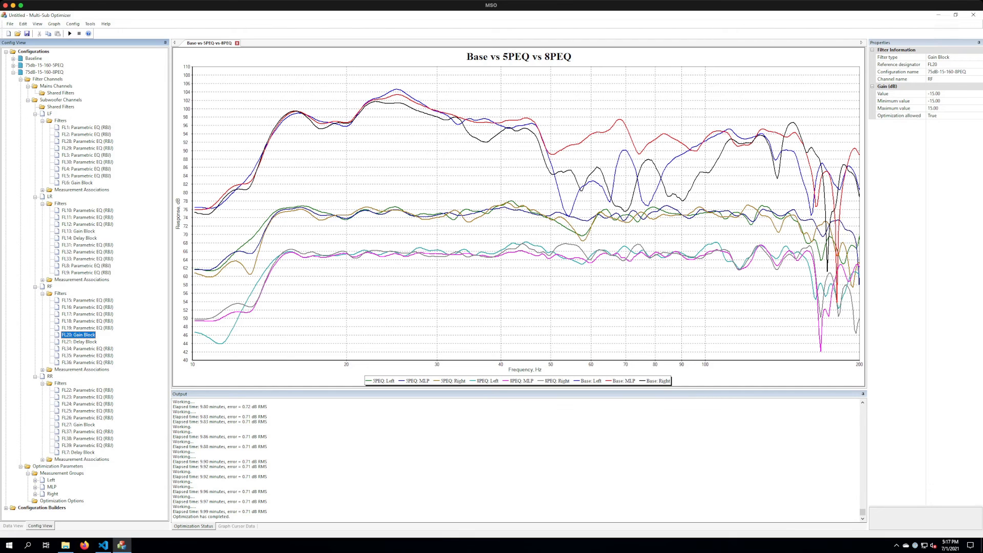
pyautogui.click(78, 425)
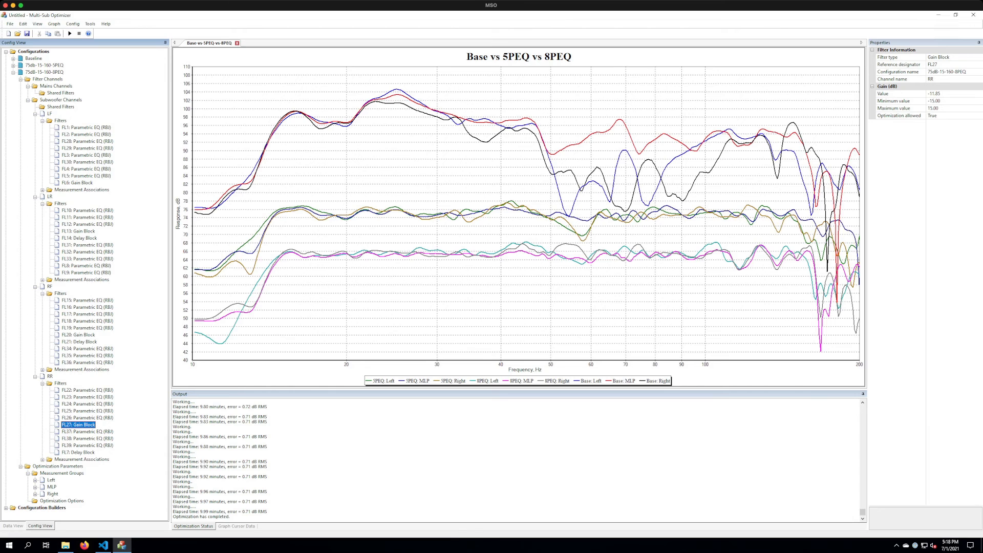
# Check the LF channel's FL5 parametric EQ properties and the gain and delay commands available for the subwoofer channels.
pyautogui.click(86, 176)
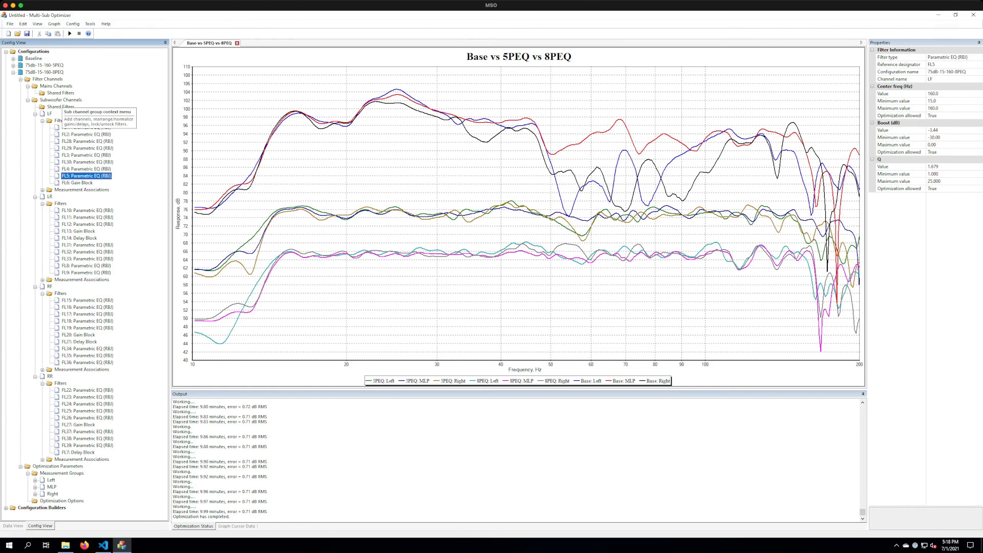
pyautogui.click(61, 99)
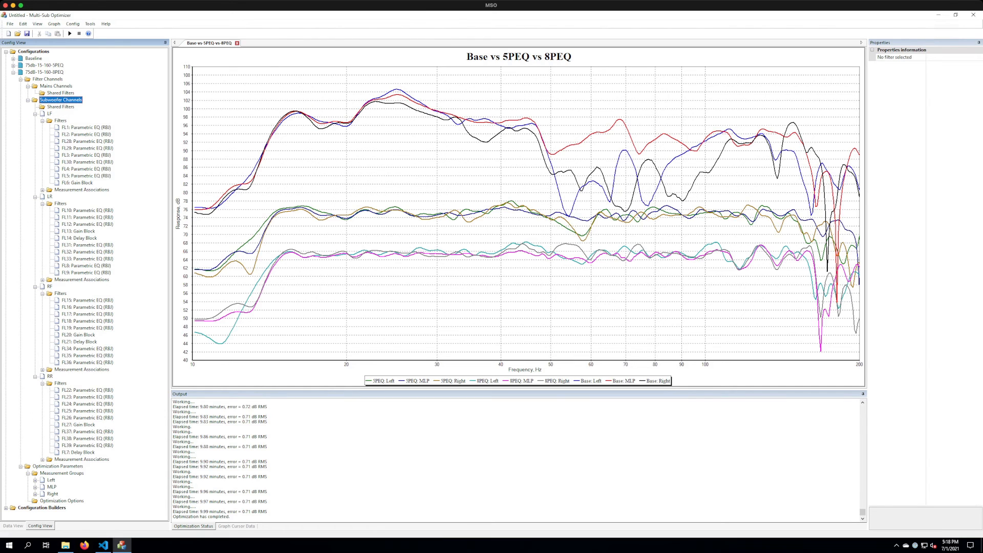
pyautogui.rightClick(66, 100)
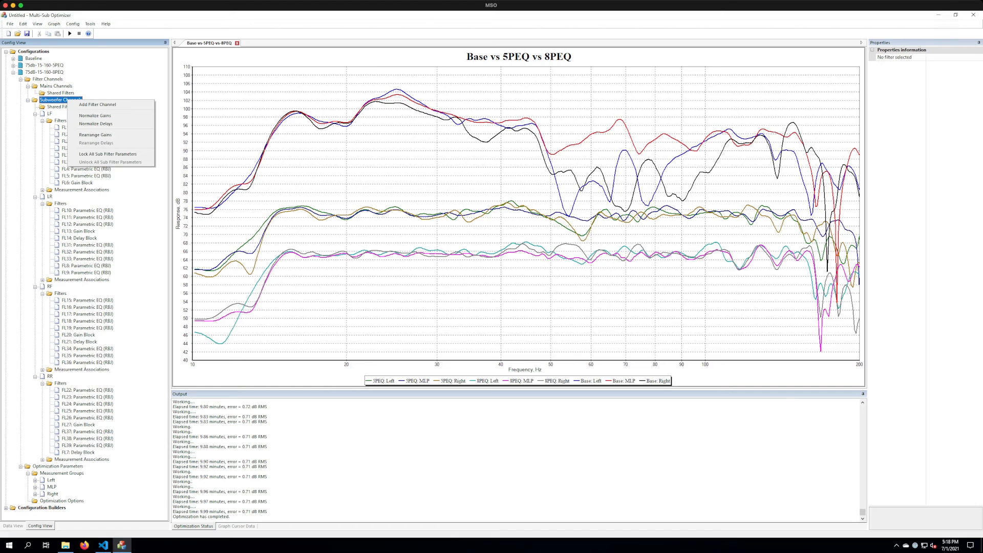
# Show the filter report of the 75dB-15-160-8PEQ configuration and go to the gain and delay settings at its end.
pyautogui.click(44, 72)
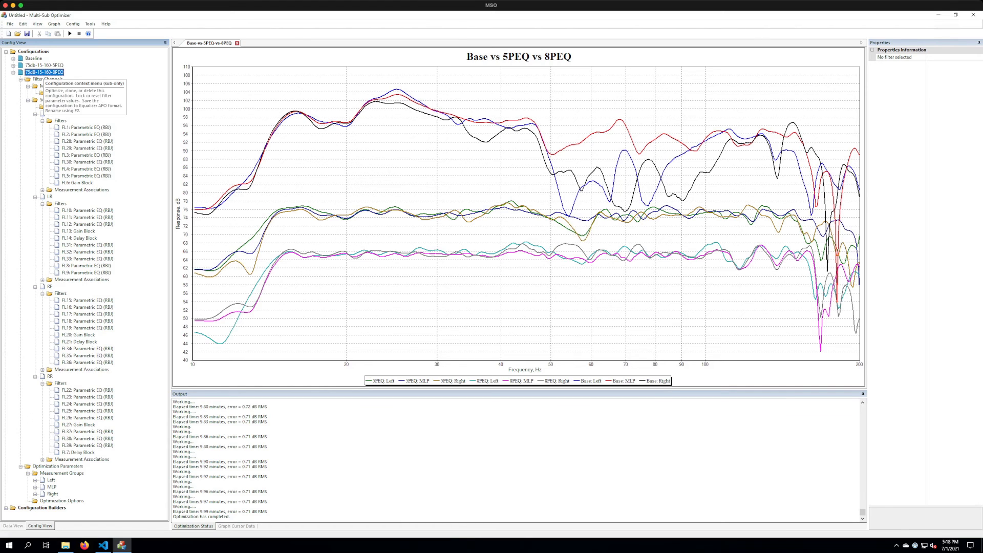
pyautogui.rightClick(43, 72)
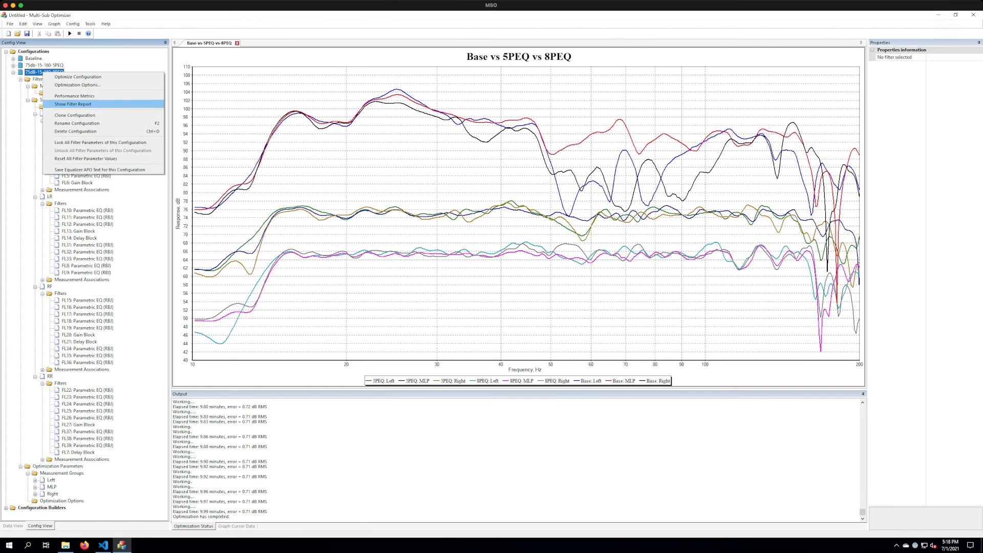
pyautogui.click(73, 104)
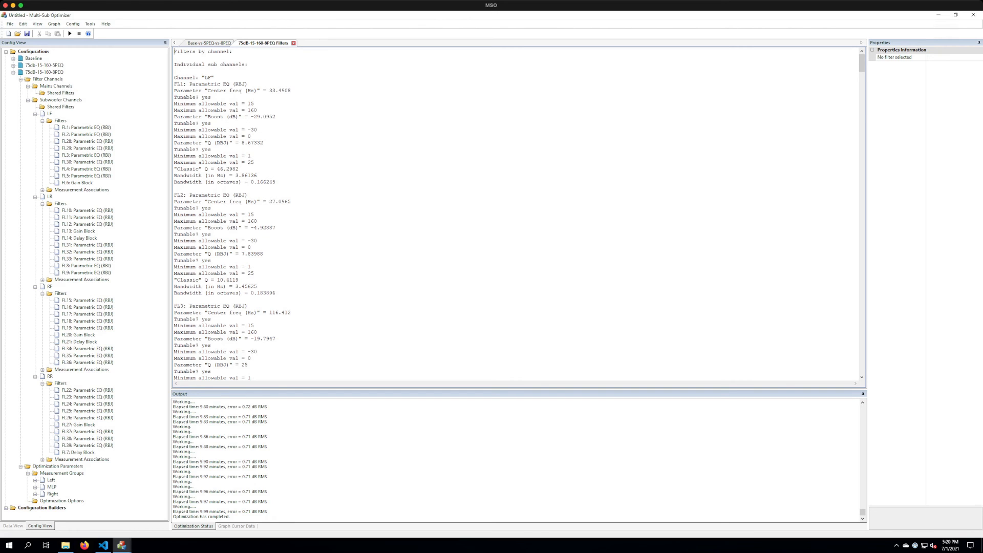
pyautogui.moveTo(862, 63); pyautogui.dragTo(862, 377)
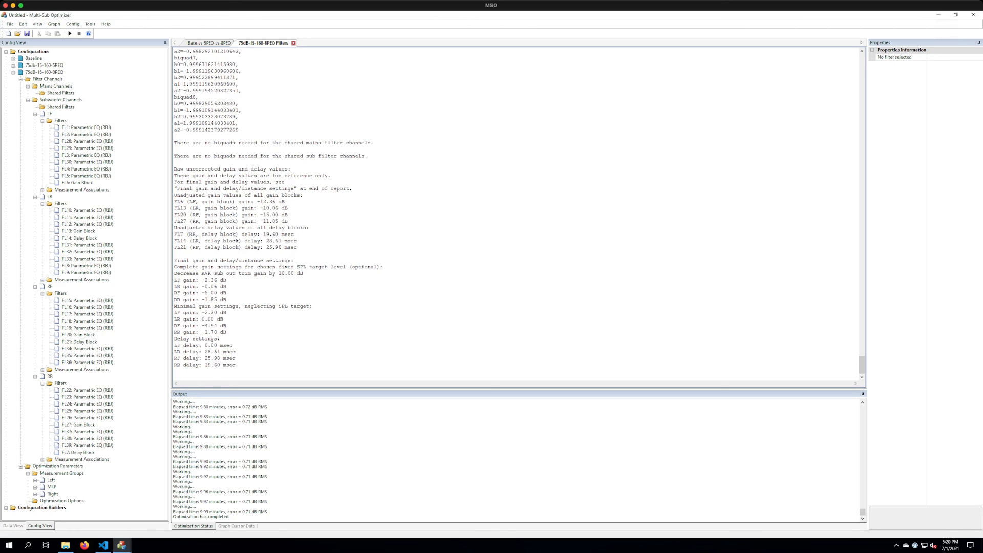
# Read the report's raw uncorrected gain and delay section, covering the unadjusted values of all gain and delay blocks.
pyautogui.moveTo(174, 169); pyautogui.dragTo(291, 169)
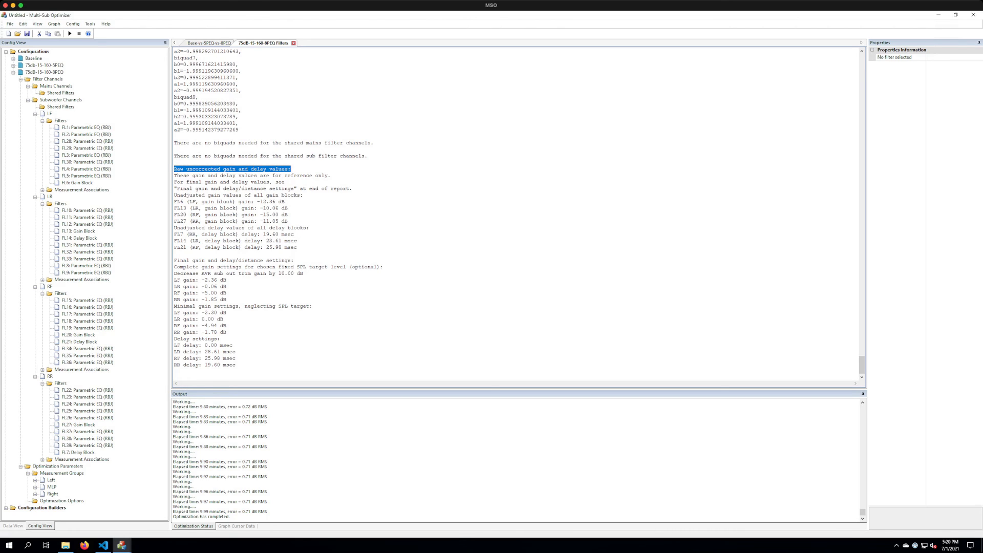
pyautogui.moveTo(291, 169); pyautogui.dragTo(303, 195)
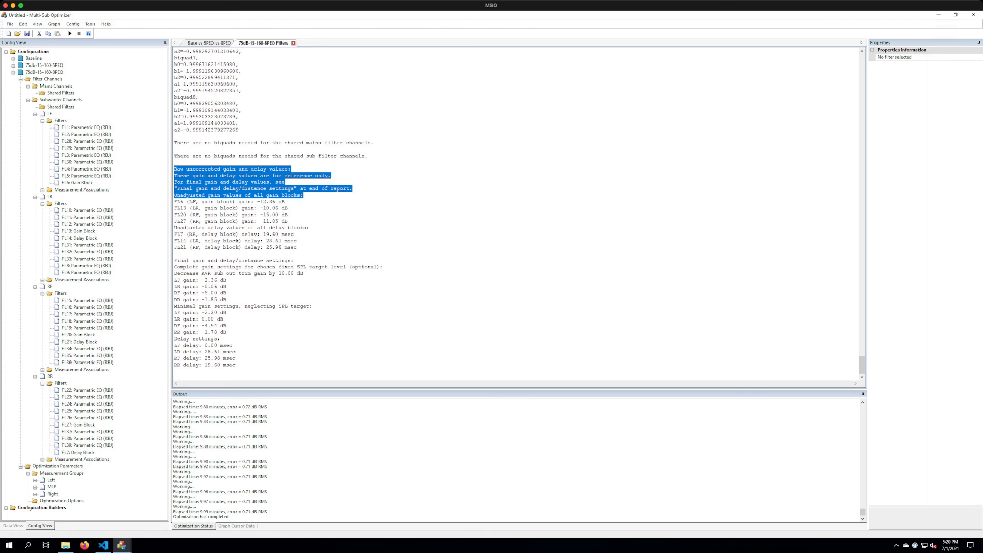
pyautogui.click(288, 221)
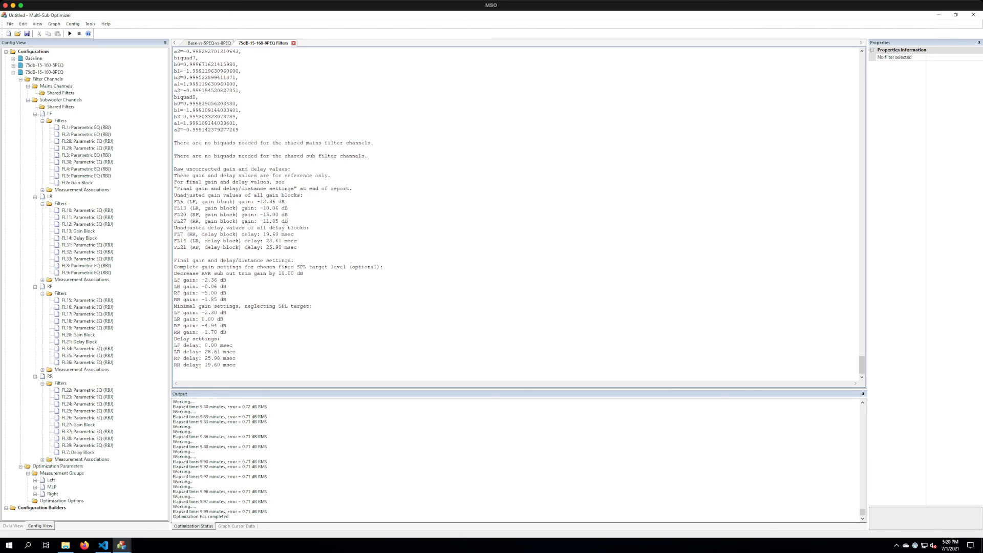
pyautogui.moveTo(288, 222); pyautogui.dragTo(174, 201)
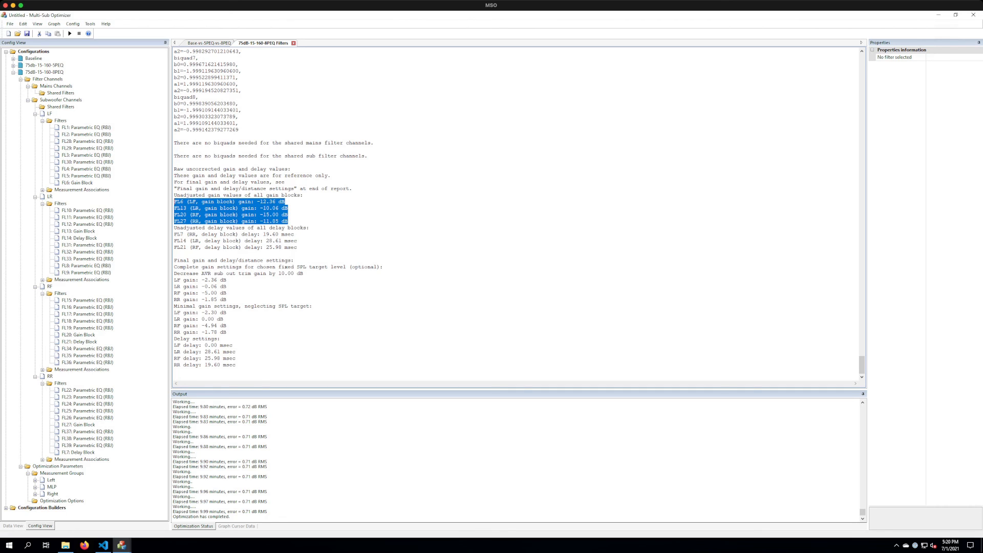
pyautogui.click(288, 221)
pyautogui.moveTo(297, 247); pyautogui.dragTo(174, 234)
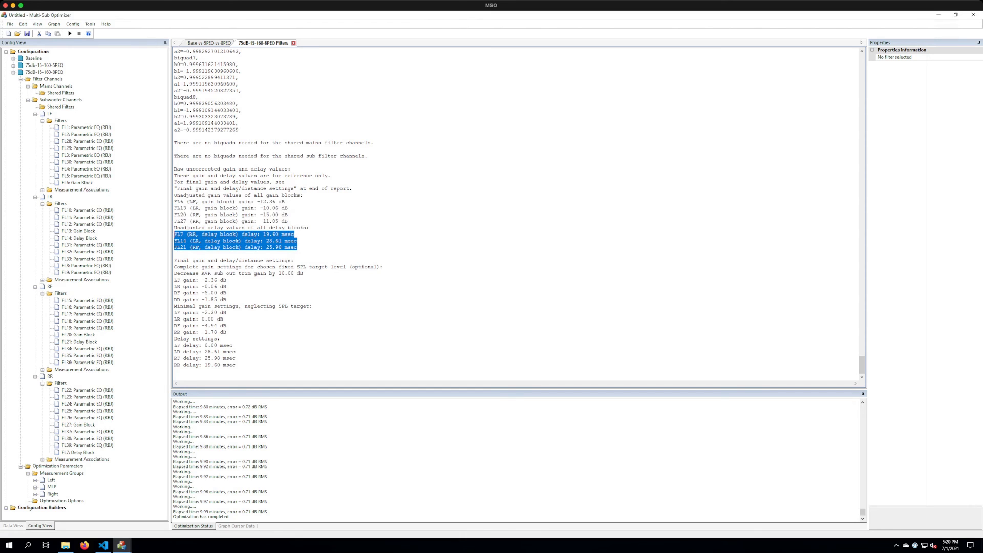
pyautogui.click(279, 306)
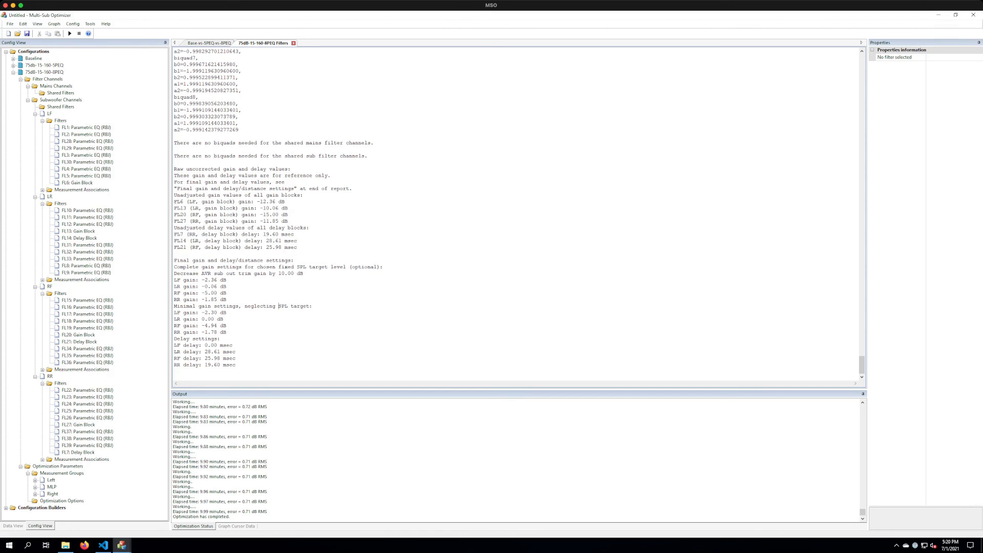
# Review the report's whole final gain and delay/distance settings section, then its two sets of gain settings.
pyautogui.moveTo(174, 260); pyautogui.dragTo(235, 365)
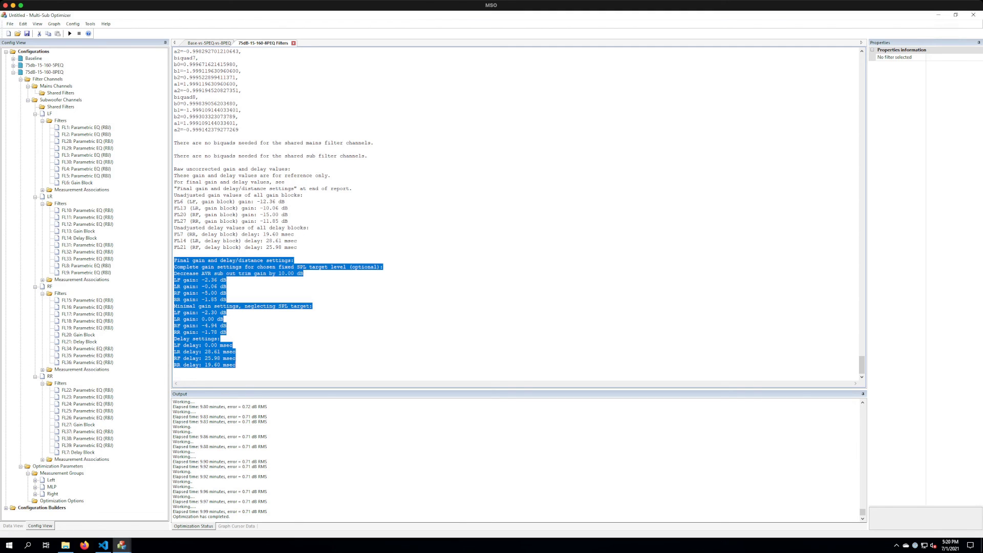
pyautogui.click(226, 332)
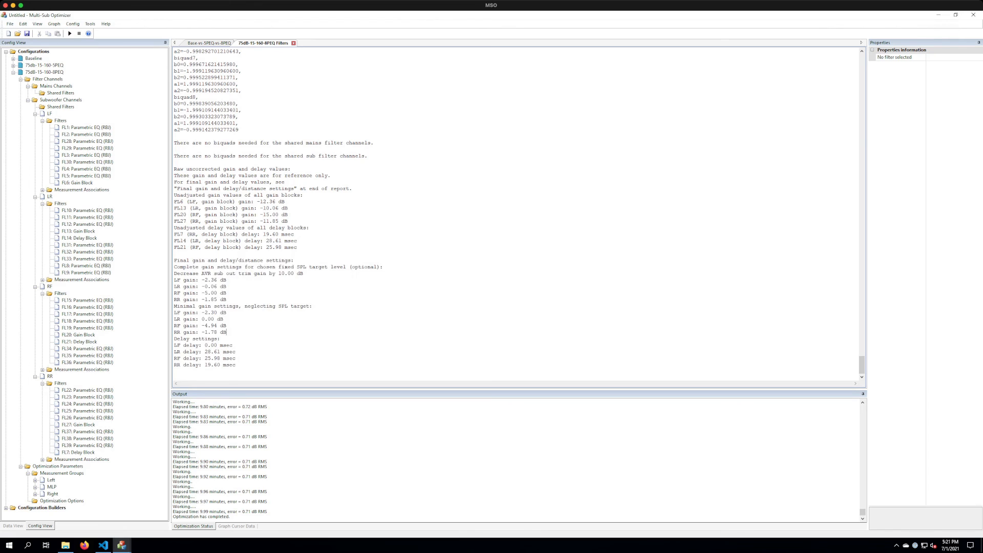
pyautogui.moveTo(226, 333); pyautogui.dragTo(174, 261)
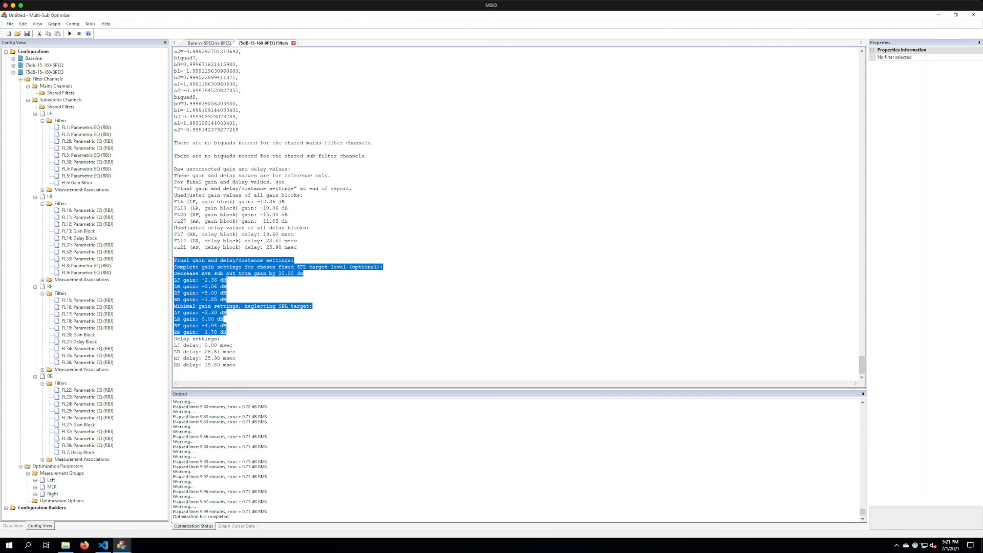
pyautogui.click(226, 286)
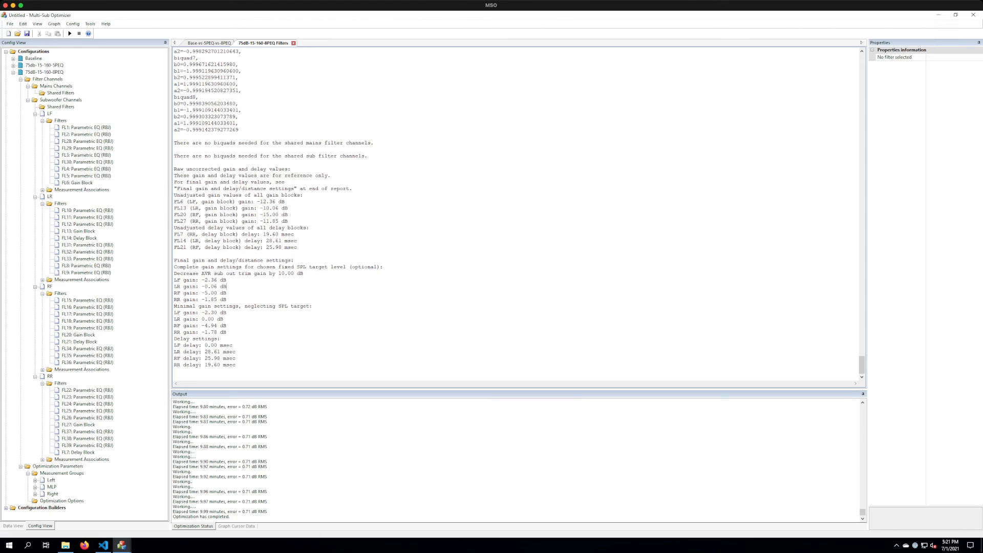
# Examine the complete gain settings for the fixed SPL target, including the AVR sub out trim change and the four channel gains.
pyautogui.moveTo(175, 274); pyautogui.dragTo(303, 273)
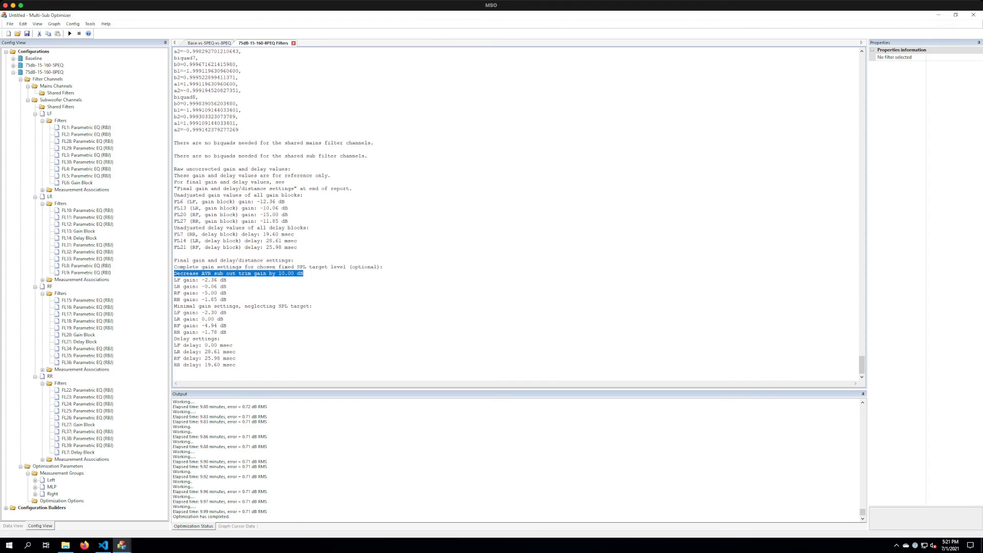
pyautogui.click(226, 300)
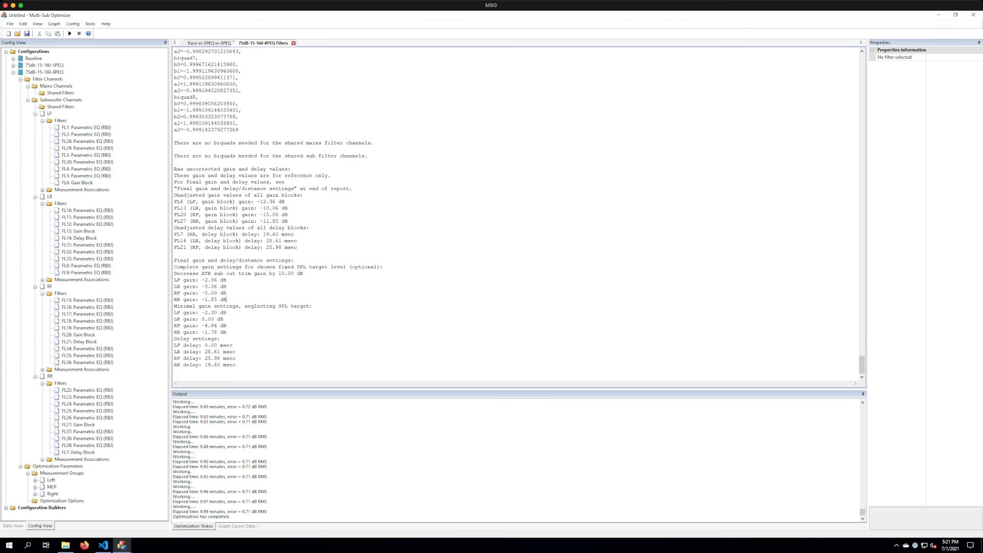
pyautogui.moveTo(226, 300); pyautogui.dragTo(175, 274)
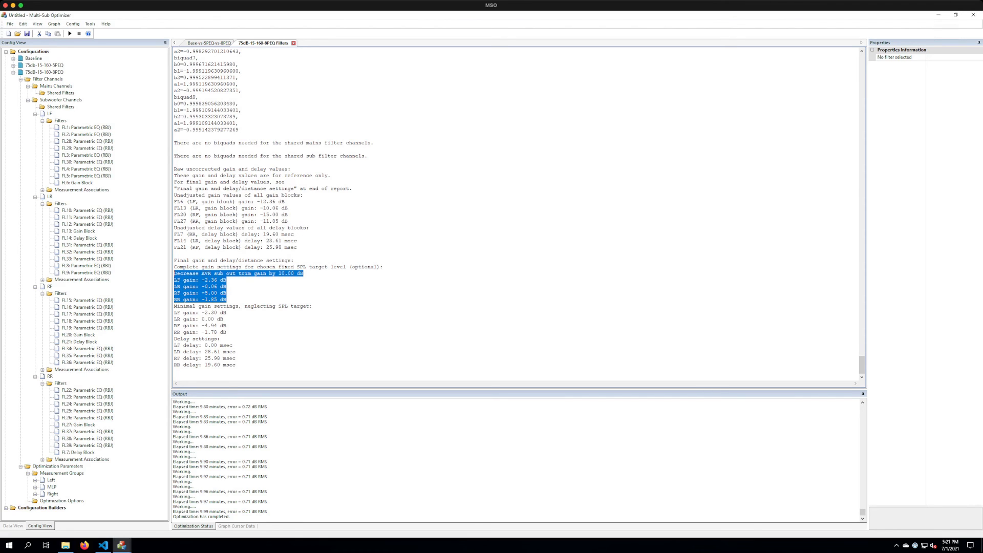
pyautogui.click(226, 293)
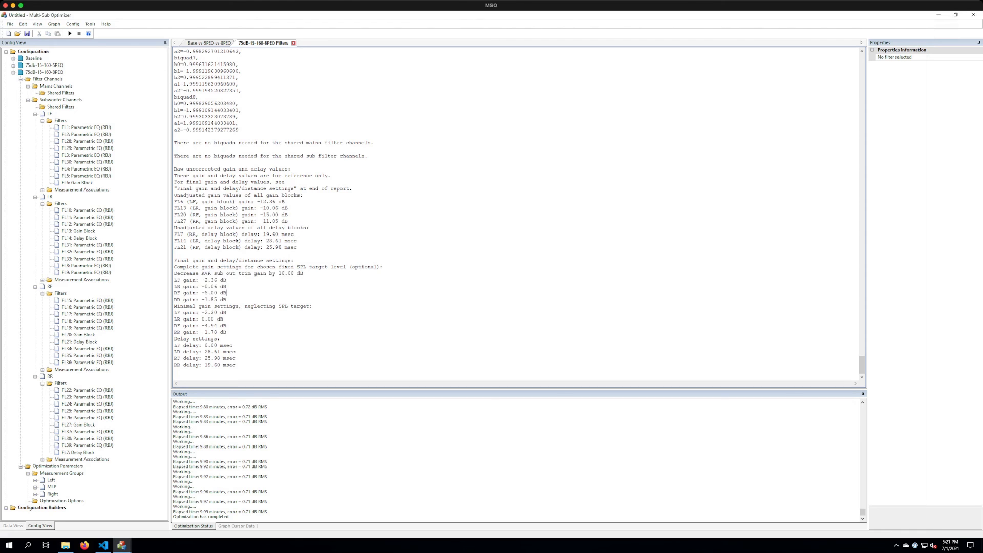
pyautogui.moveTo(227, 300); pyautogui.dragTo(174, 280)
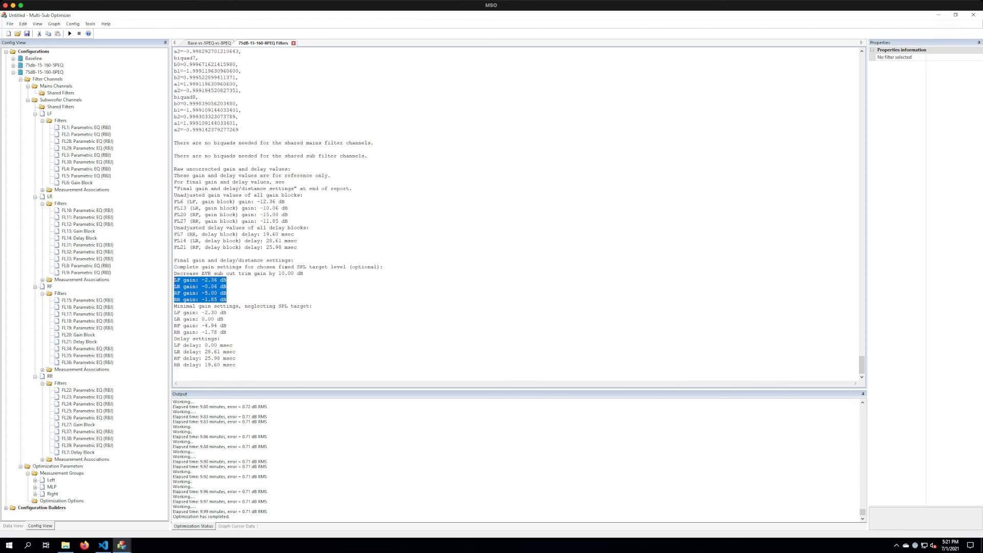
# Examine the minimal gain settings that neglect the SPL target for the four subwoofer channels.
pyautogui.click(226, 332)
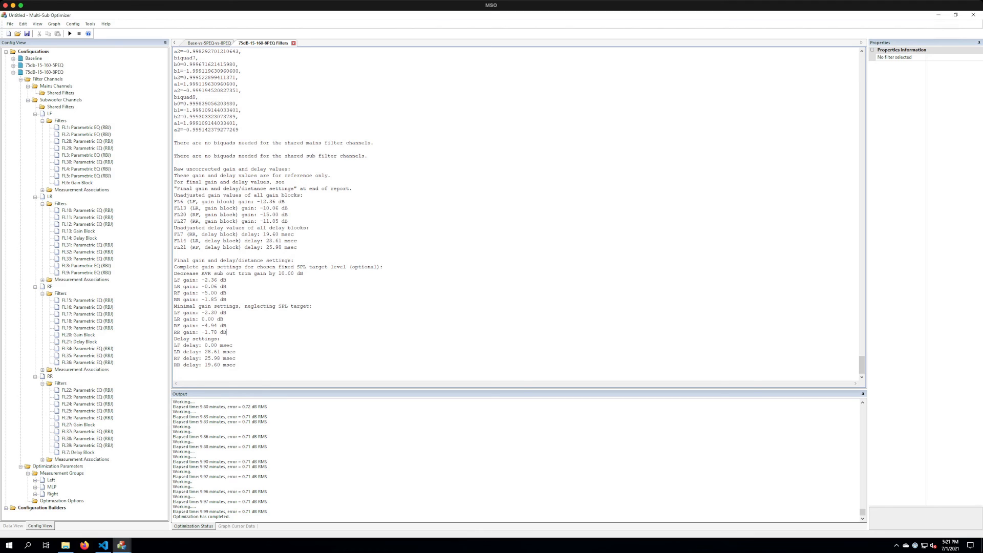
pyautogui.moveTo(173, 306); pyautogui.dragTo(313, 306)
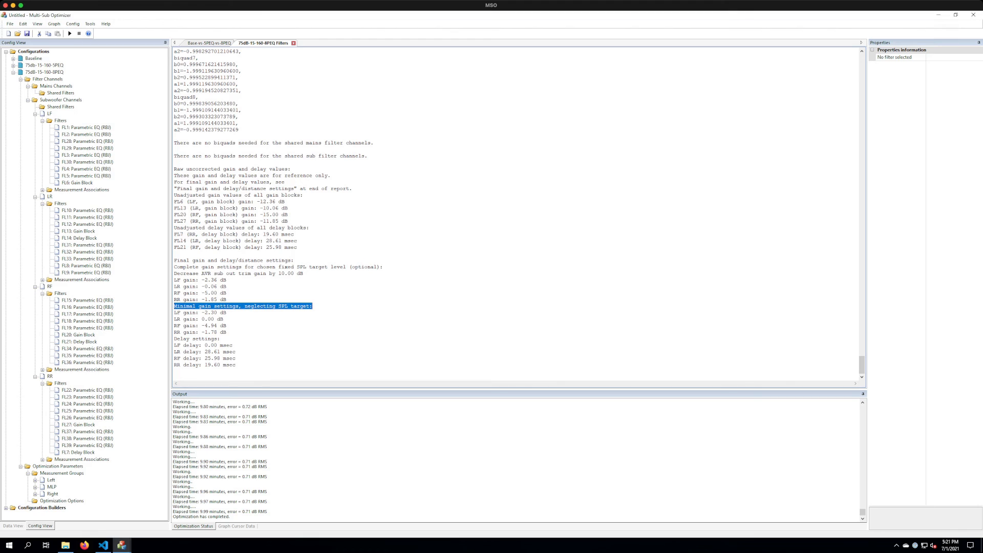
pyautogui.click(227, 333)
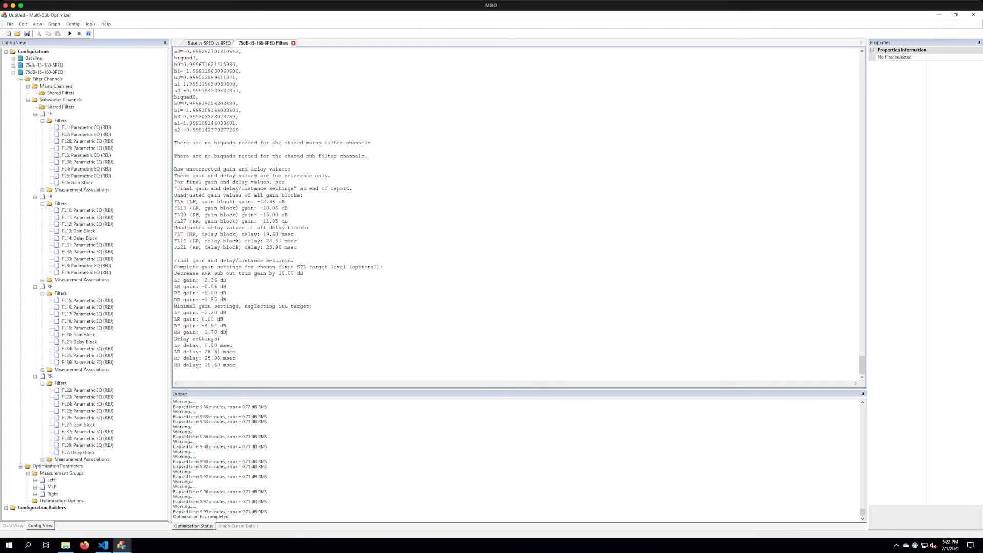
# Review the minimal gain settings neglecting the SPL target, then the delay settings of the four subwoofer channels.
pyautogui.moveTo(313, 306); pyautogui.dragTo(177, 306)
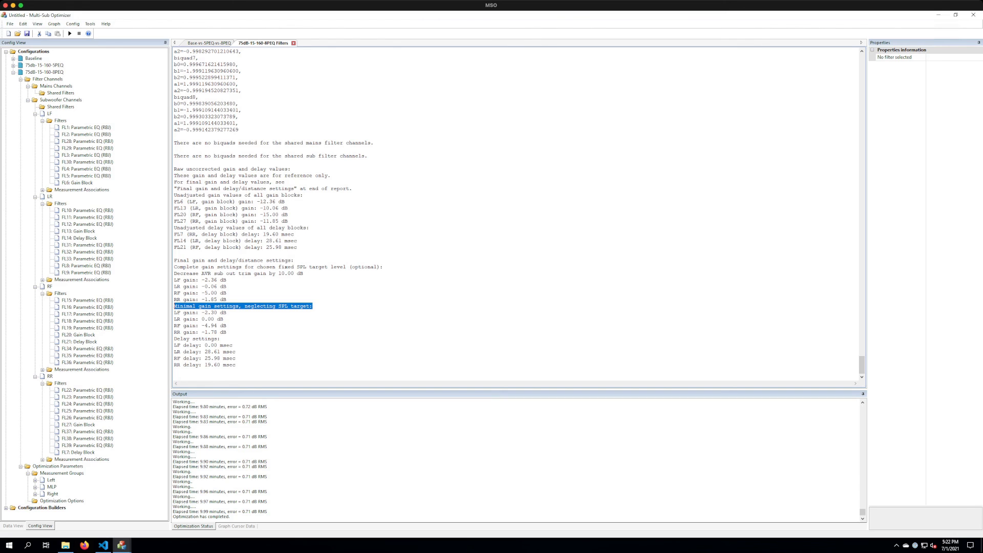
pyautogui.click(226, 333)
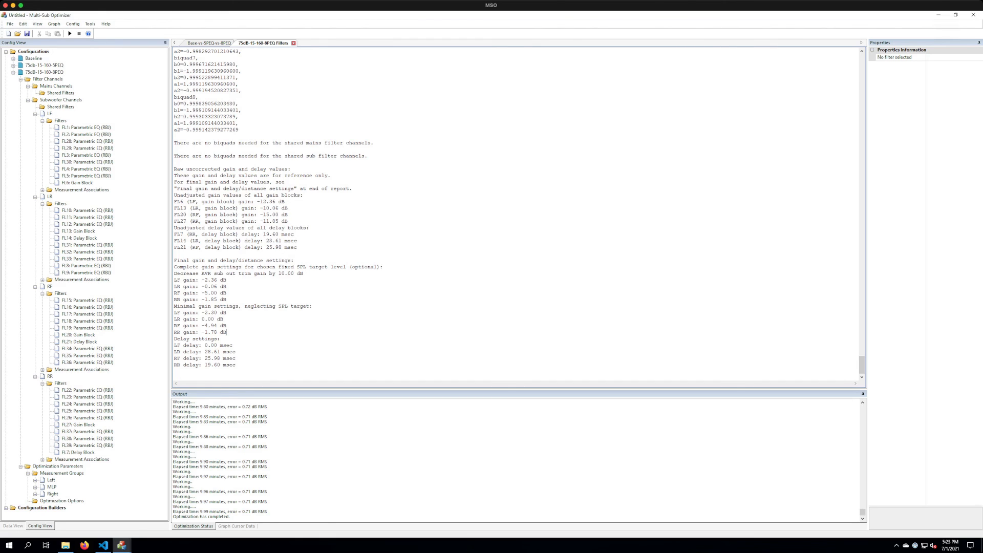
pyautogui.moveTo(226, 332); pyautogui.dragTo(176, 306)
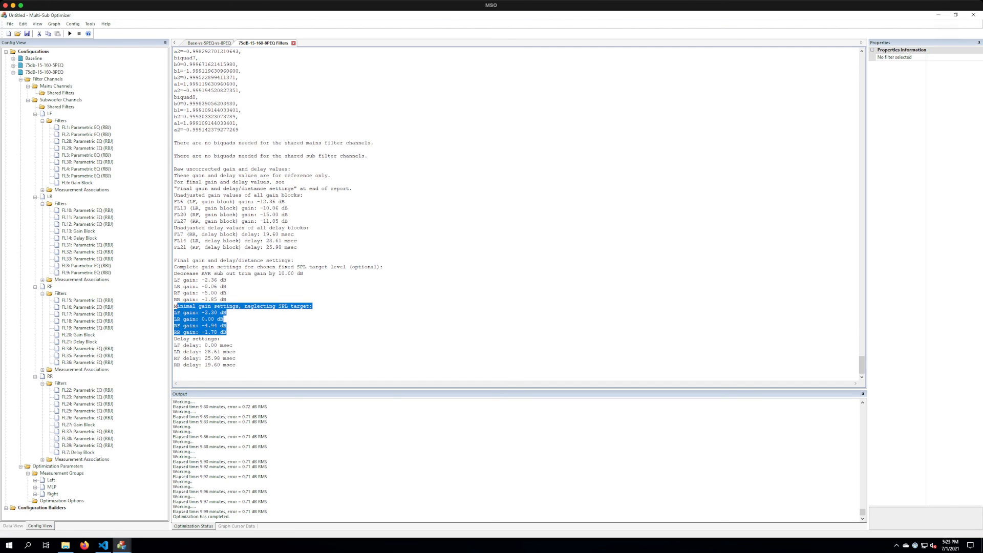
pyautogui.click(221, 338)
pyautogui.moveTo(236, 364); pyautogui.dragTo(175, 338)
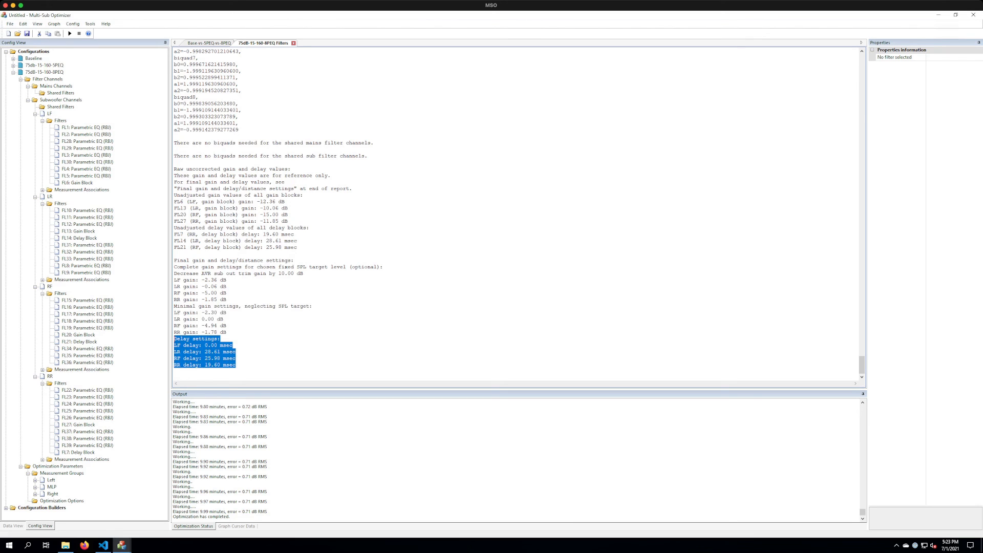
pyautogui.click(234, 345)
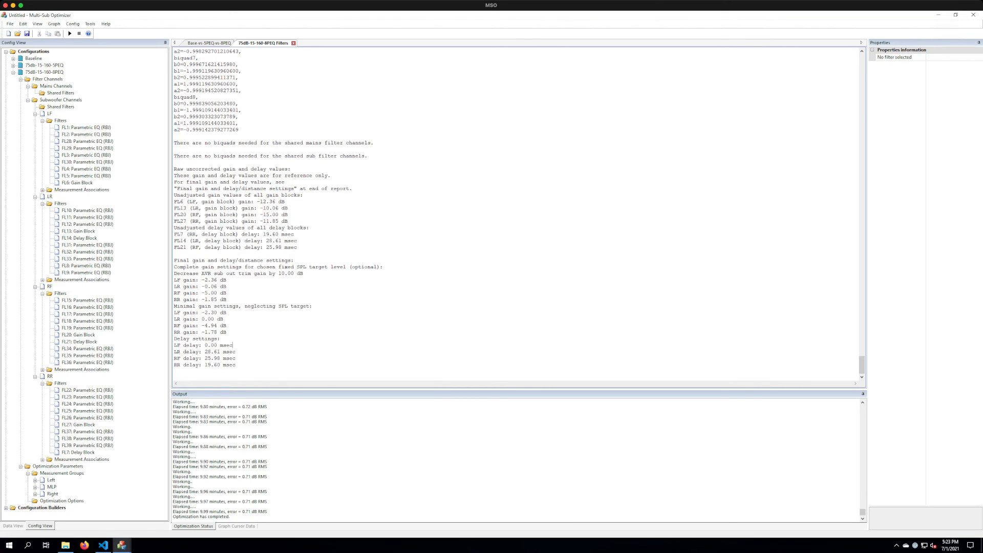
# Highlight the report's minimal gain settings and delay settings together as the values to transfer.
pyautogui.moveTo(236, 364); pyautogui.dragTo(174, 305)
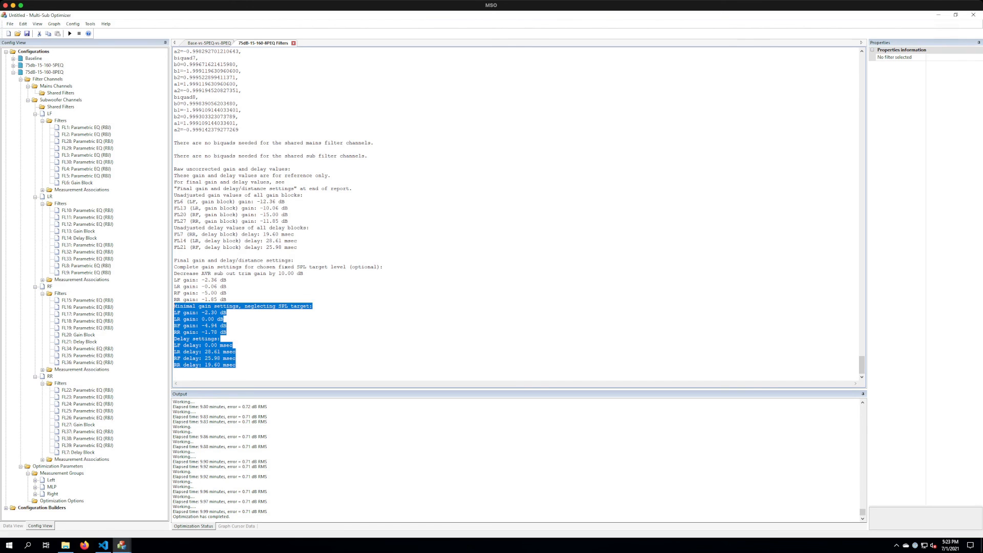
pyautogui.rightClick(211, 324)
pyautogui.click(225, 319)
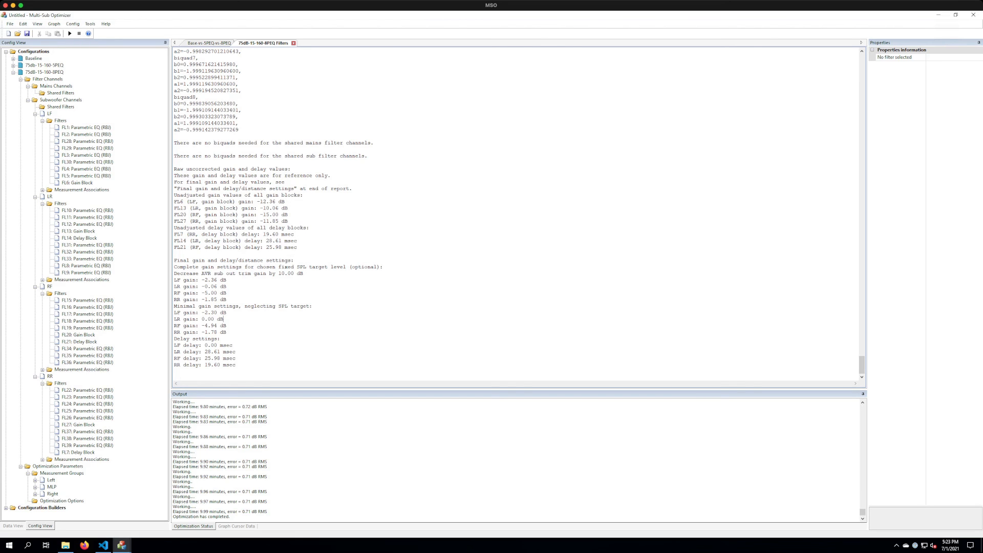
pyautogui.moveTo(236, 365); pyautogui.dragTo(175, 306)
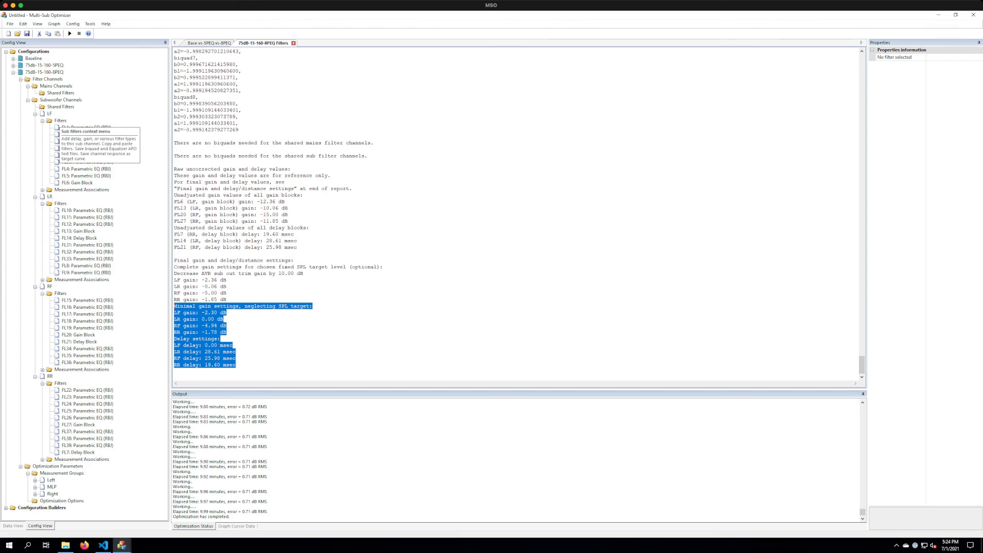
# Locate the LF subwoofer channel's filters in the 75dB-15-160-8PEQ configuration.
pyautogui.click(60, 121)
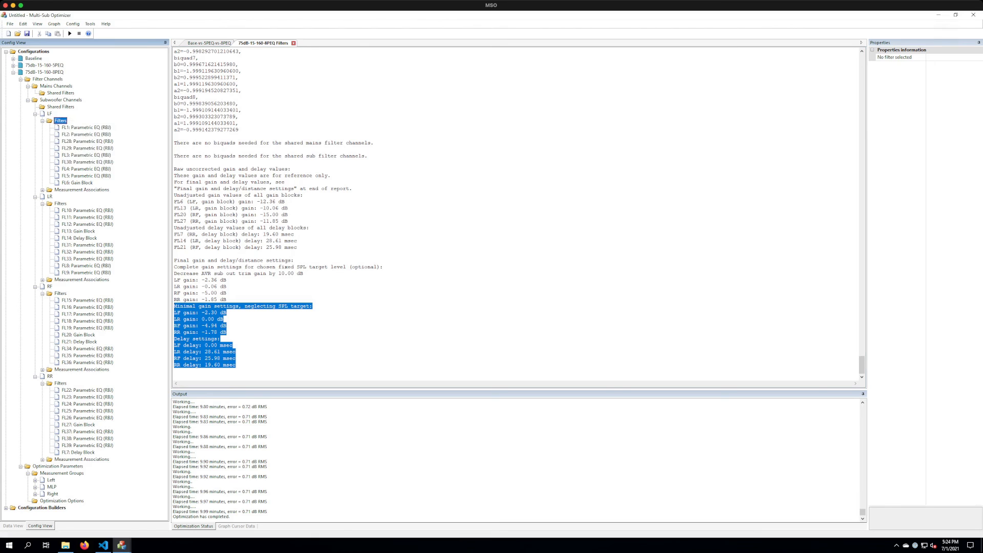
pyautogui.click(60, 100)
pyautogui.click(49, 114)
pyautogui.click(61, 120)
# Check the application's hardware options for the AVR sub out increments and the miniDSP biquad properties.
pyautogui.click(91, 24)
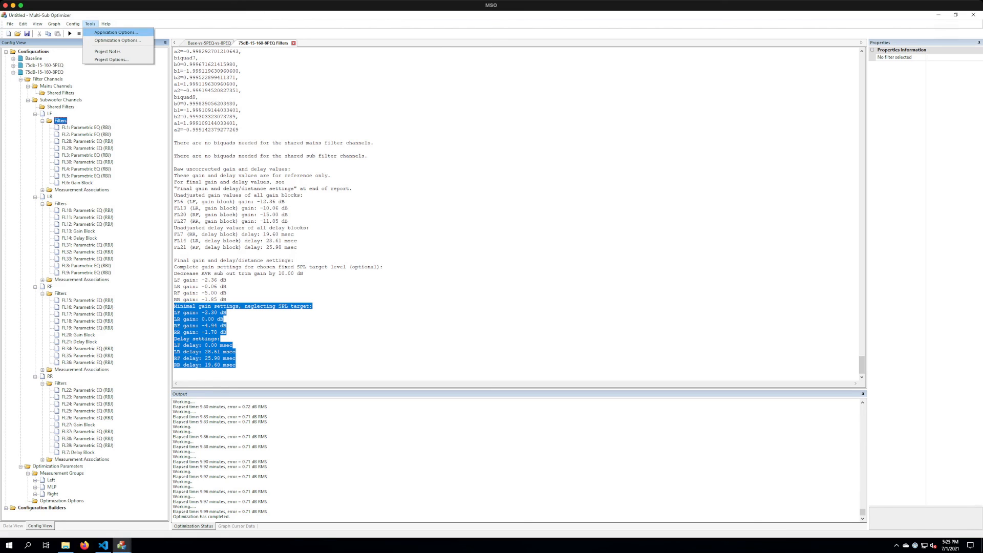
pyautogui.click(116, 32)
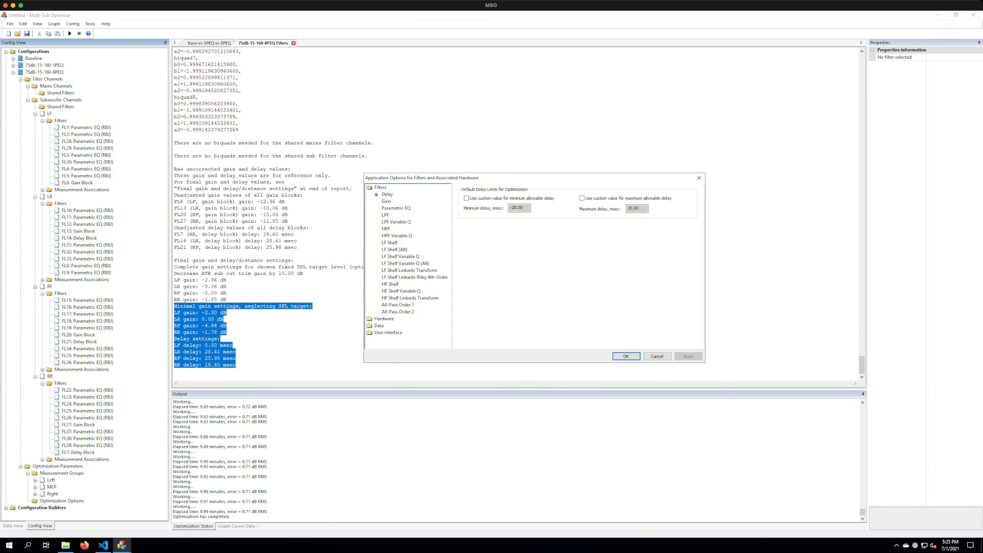
pyautogui.click(384, 318)
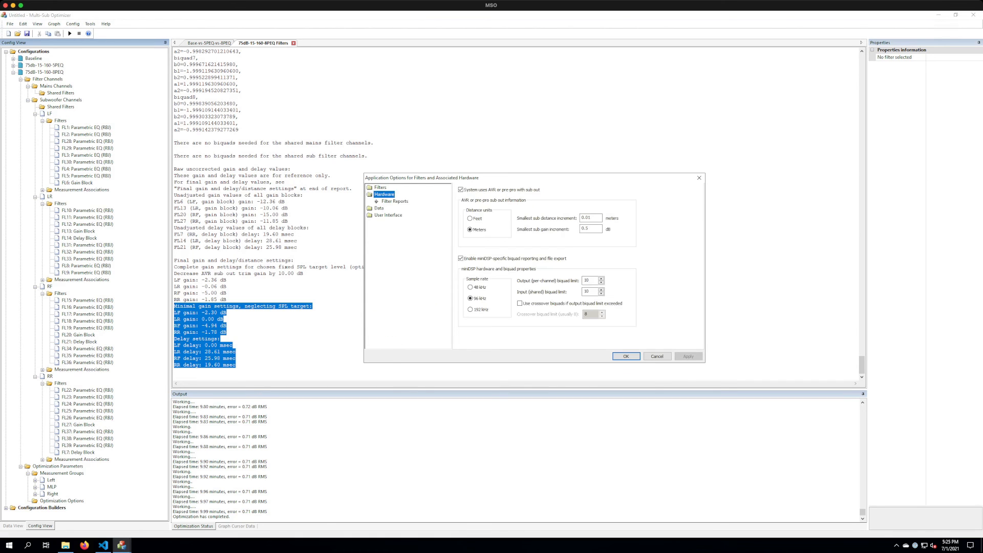
pyautogui.moveTo(512, 177); pyautogui.dragTo(456, 129)
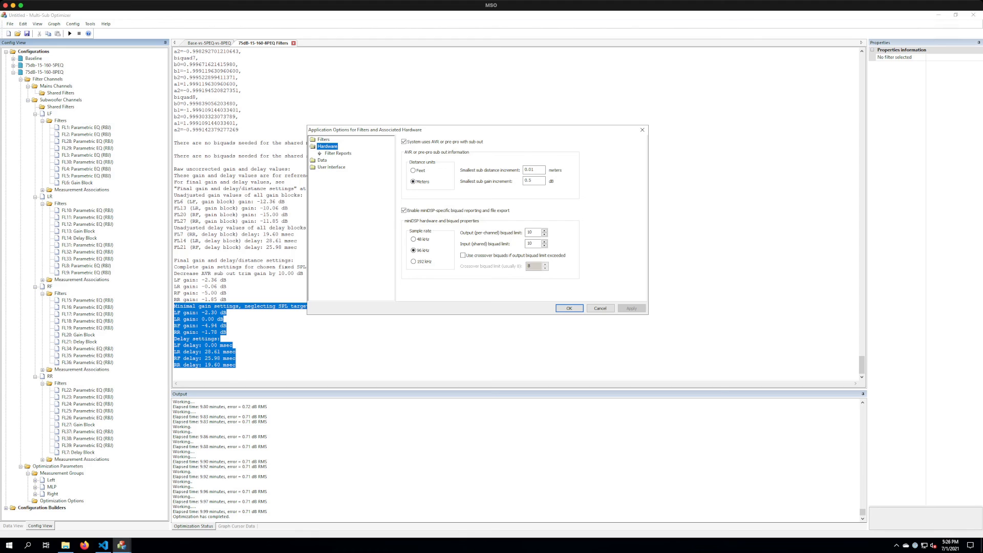
pyautogui.doubleClick(533, 181)
pyautogui.click(535, 169)
pyautogui.press('Return')
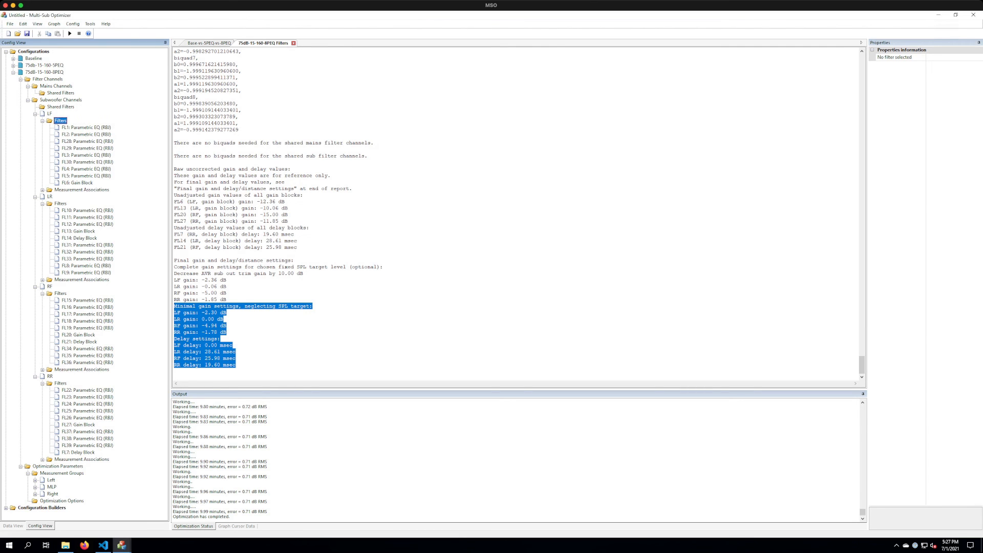
# Start saving the miniDSP biquad text for the LF channel of the 75dB-15-160-8PEQ configuration.
pyautogui.click(44, 72)
pyautogui.click(60, 99)
pyautogui.click(50, 113)
pyautogui.click(60, 121)
pyautogui.rightClick(60, 121)
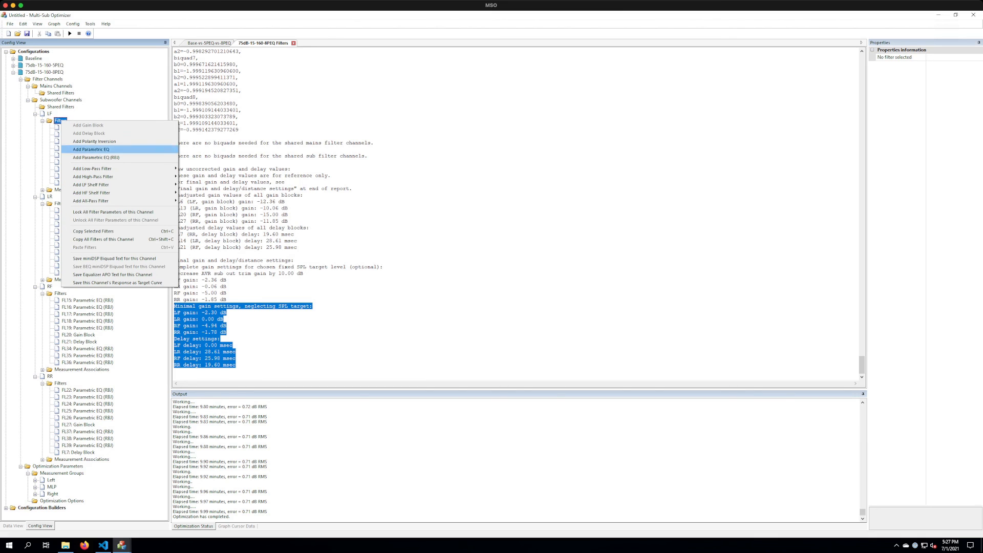
pyautogui.moveTo(102, 201)
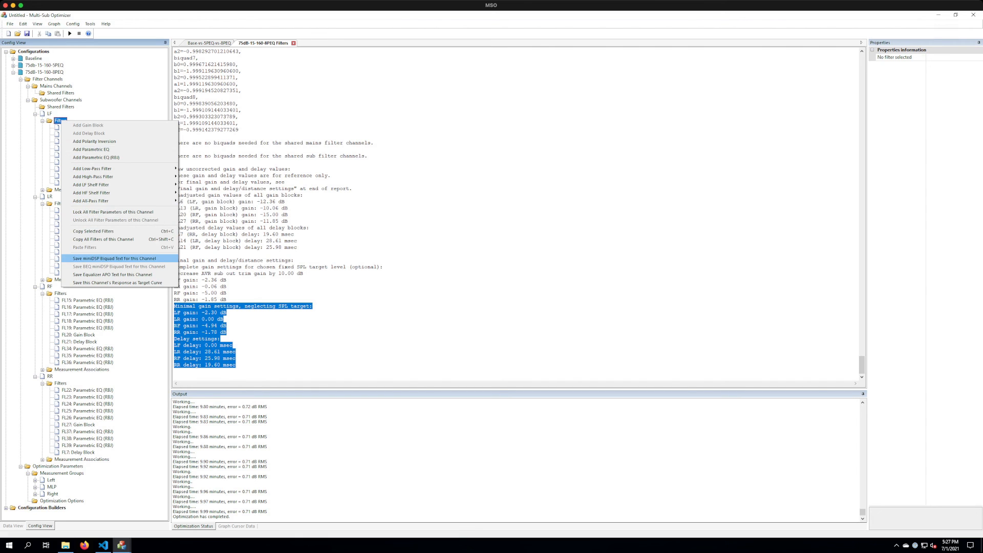
pyautogui.click(114, 259)
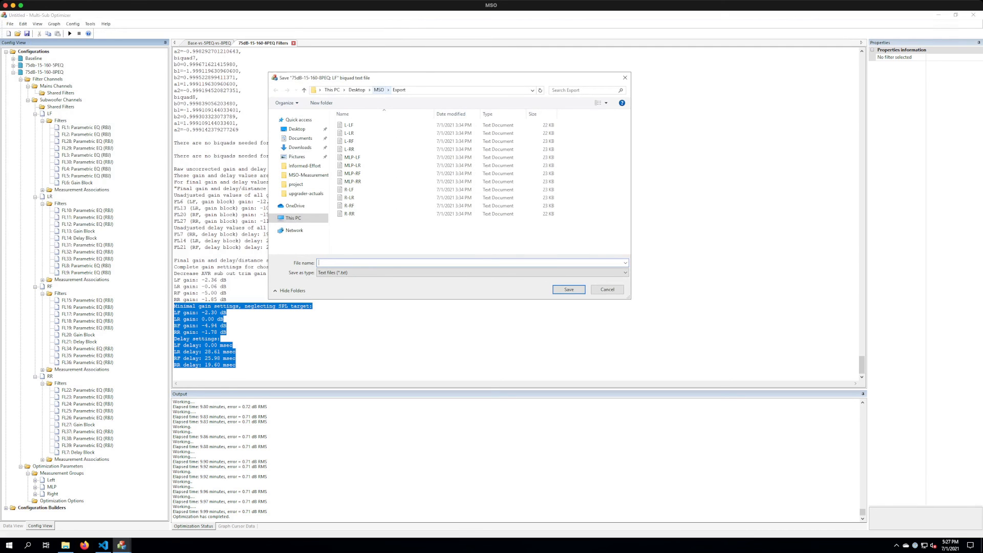
# Create a folder 8PEQ-miniDSP-Channel-Filters inside the MSO folder and save the LF biquad text in it as LF-Filters.
pyautogui.click(379, 89)
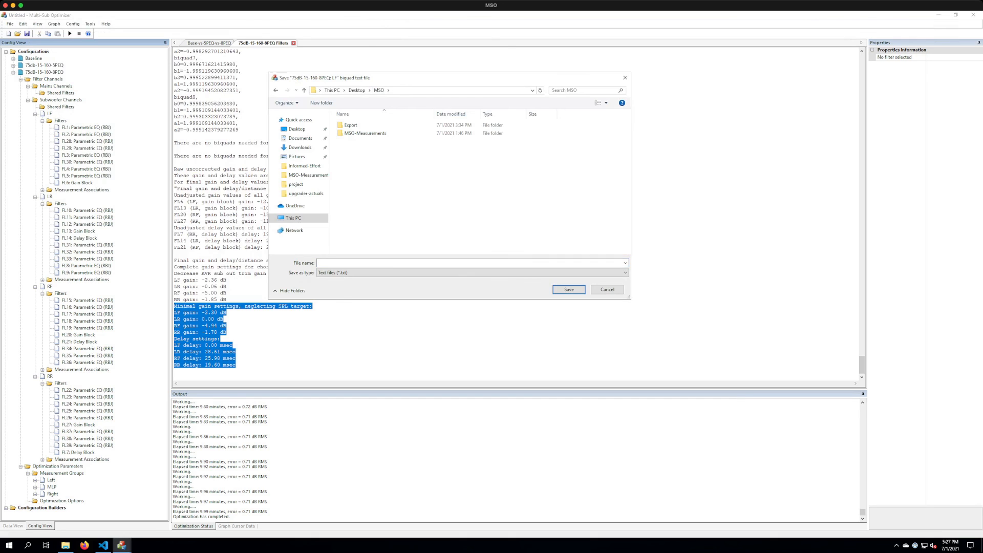
pyautogui.rightClick(372, 169)
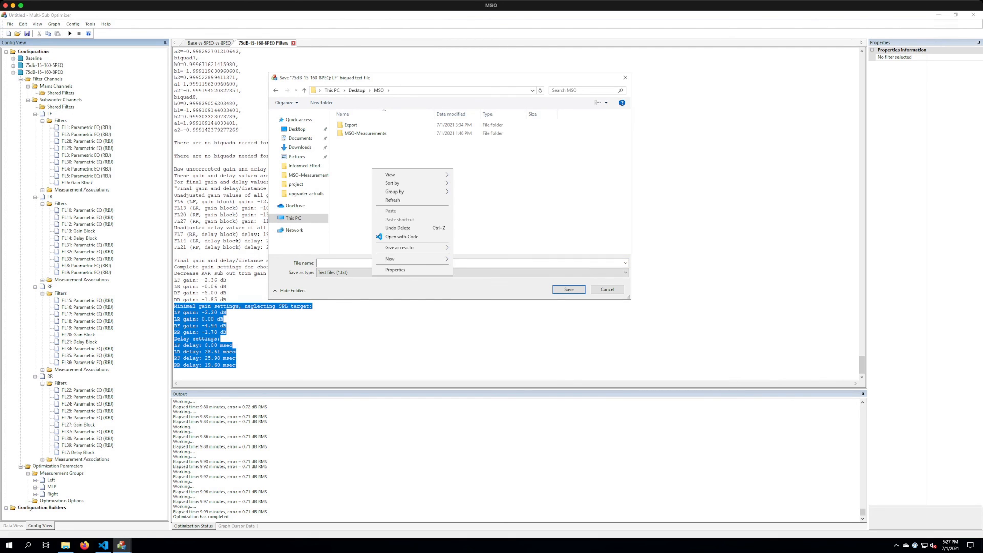
pyautogui.moveTo(410, 258)
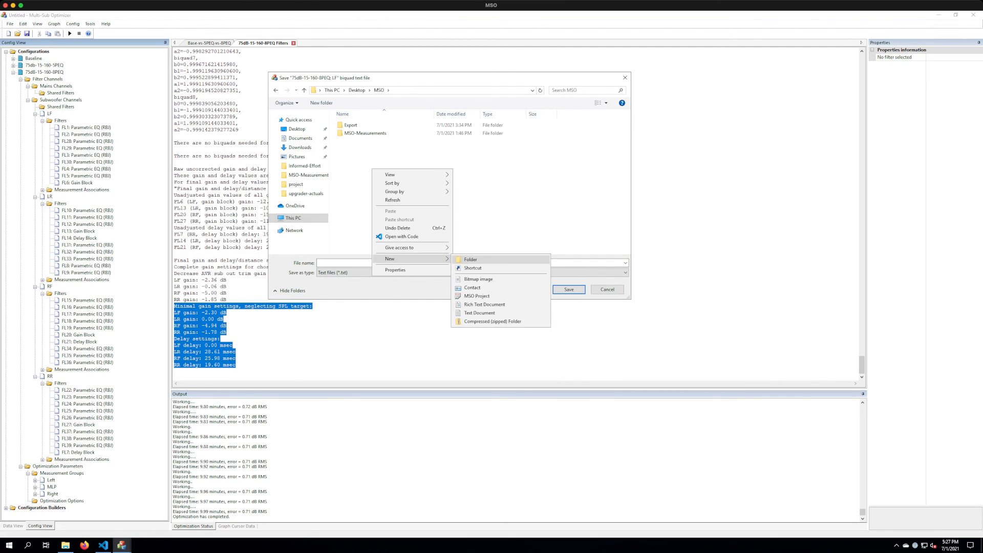
pyautogui.click(470, 259)
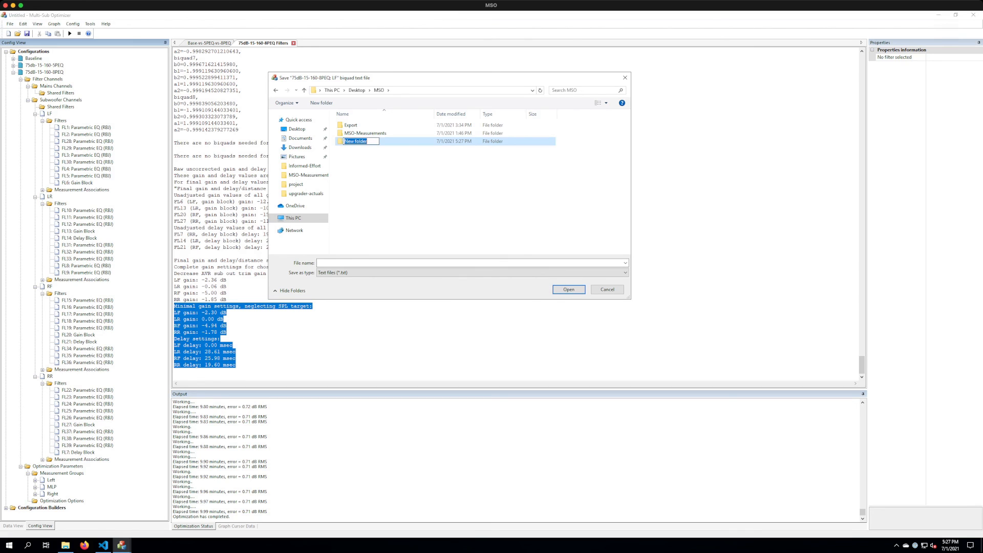
pyautogui.write('8PEQ-miniDSP-')
pyautogui.write('Filters')
pyautogui.press('BackSpace')
pyautogui.press('BackSpace')
pyautogui.press('BackSpace')
pyautogui.press('BackSpace')
pyautogui.press('BackSpace')
pyautogui.write('Channel-Filters')
pyautogui.press('Return')
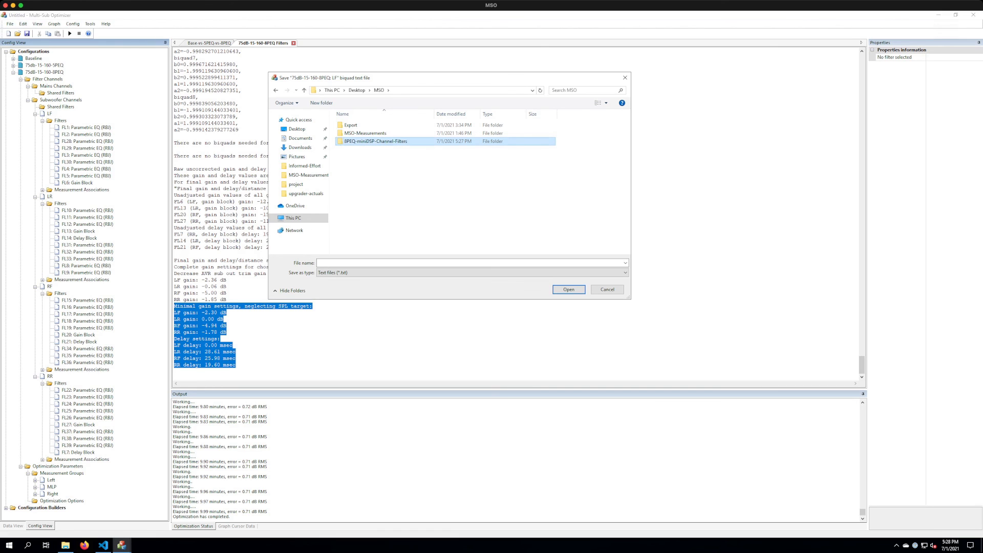
pyautogui.press('Return')
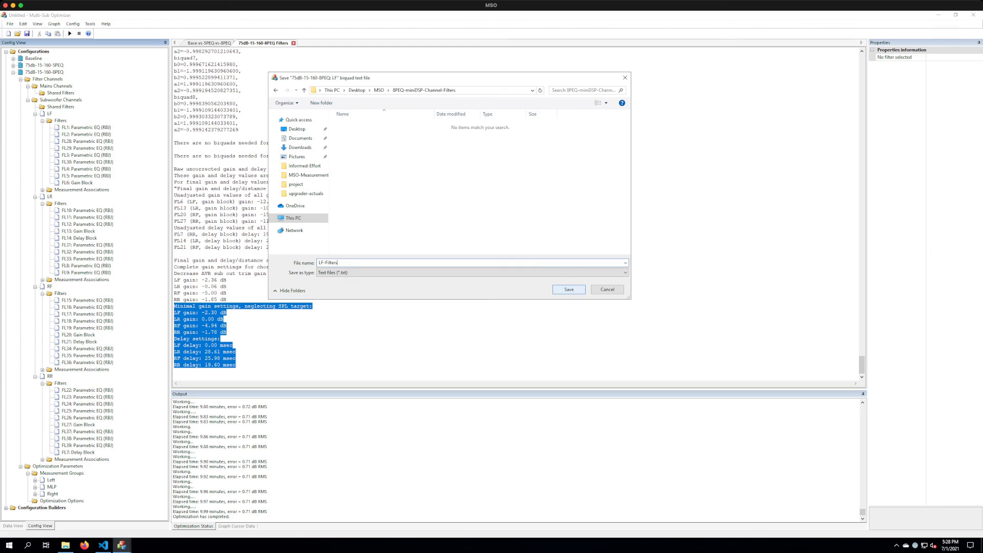
pyautogui.press('Return')
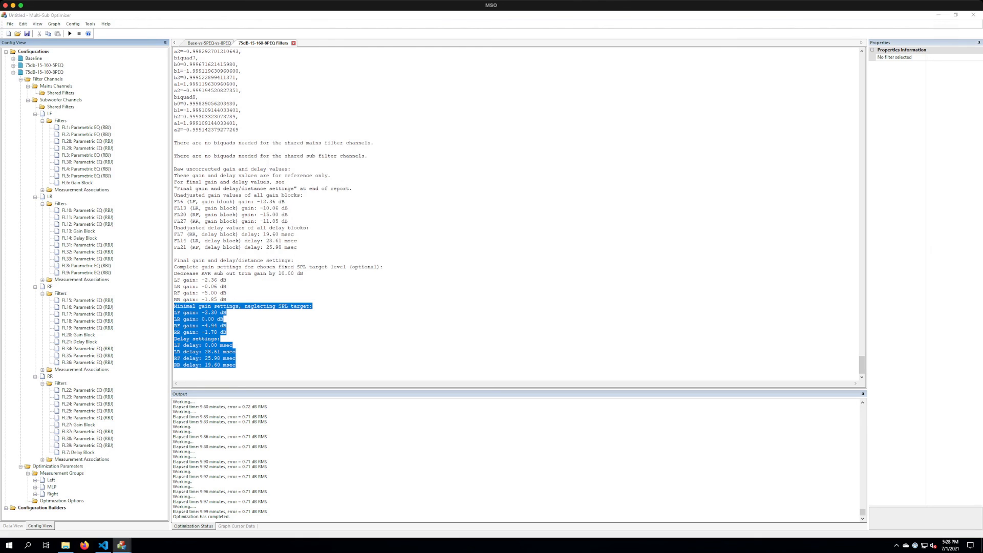
# Save the LR channel's miniDSP biquad text as LR-Filters in the 8PEQ-miniDSP-Channel-Filters folder.
pyautogui.click(60, 204)
pyautogui.rightClick(65, 203)
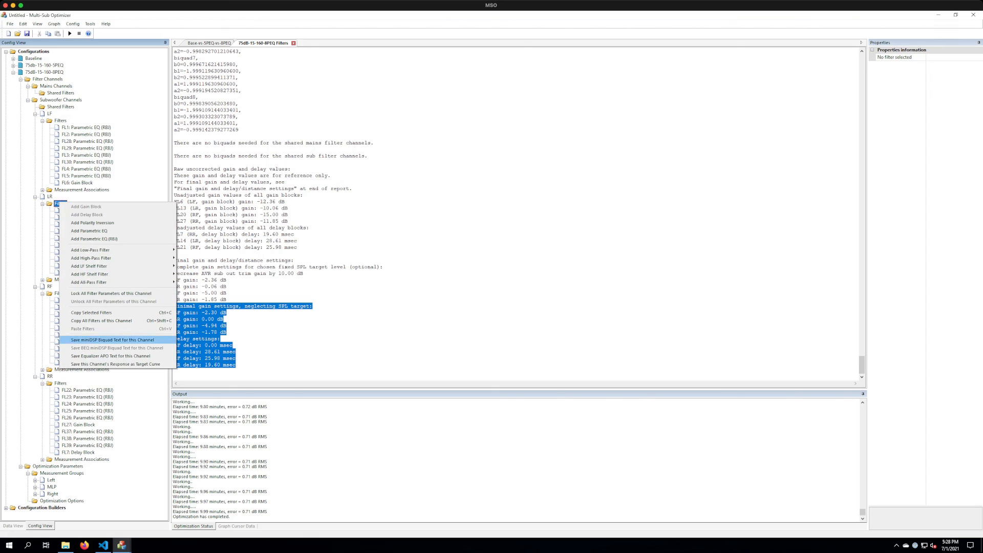
pyautogui.click(112, 339)
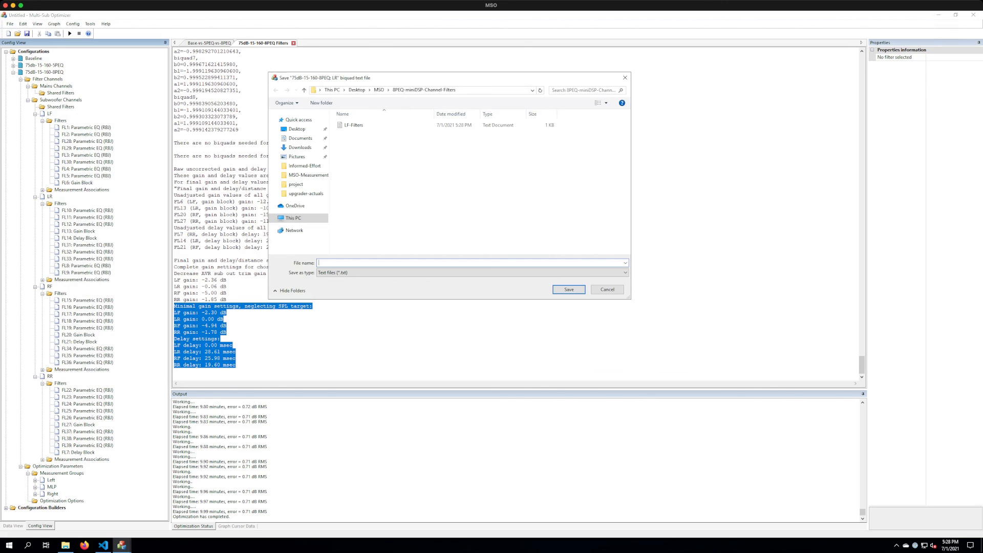
pyautogui.write('LR-Filters')
pyautogui.click(569, 290)
# Save the RF channel's miniDSP biquad text as RF-Filters in the 8PEQ-miniDSP-Channel-Filters folder.
pyautogui.click(60, 294)
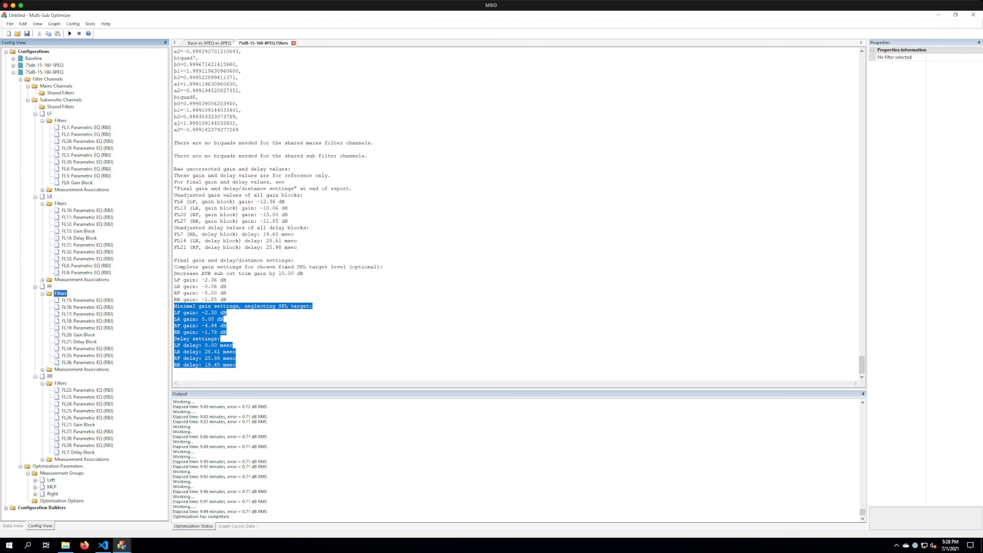
pyautogui.rightClick(60, 294)
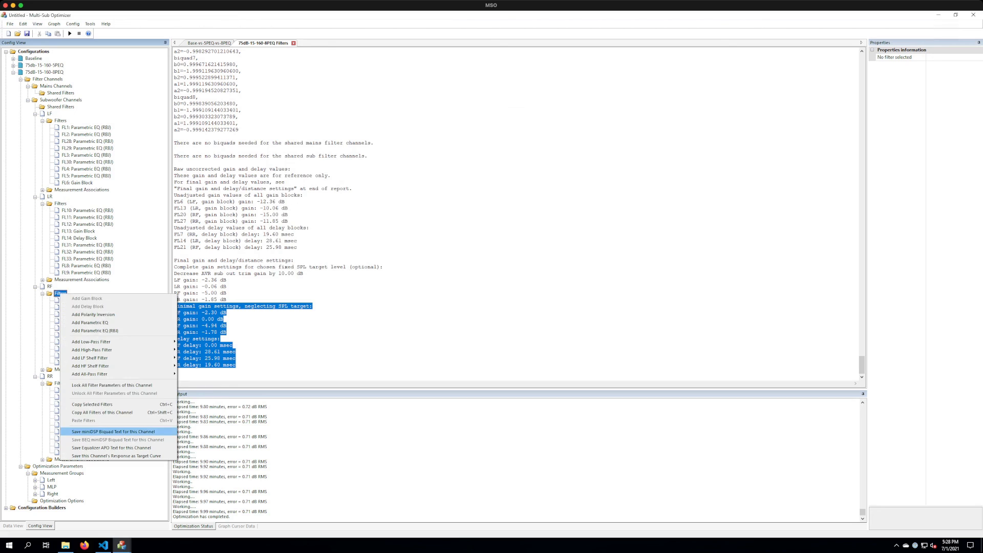
pyautogui.click(113, 431)
pyautogui.write('RF-')
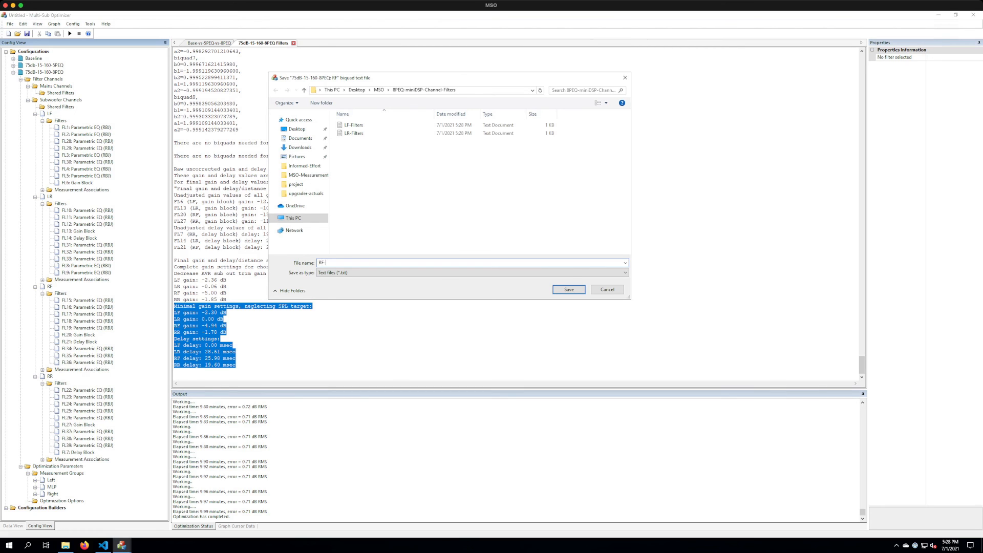
pyautogui.write('Filters')
pyautogui.click(569, 290)
# Save the RR channel's miniDSP biquad text as RR-Filters in the 8PEQ-miniDSP-Channel-Filters folder.
pyautogui.click(59, 384)
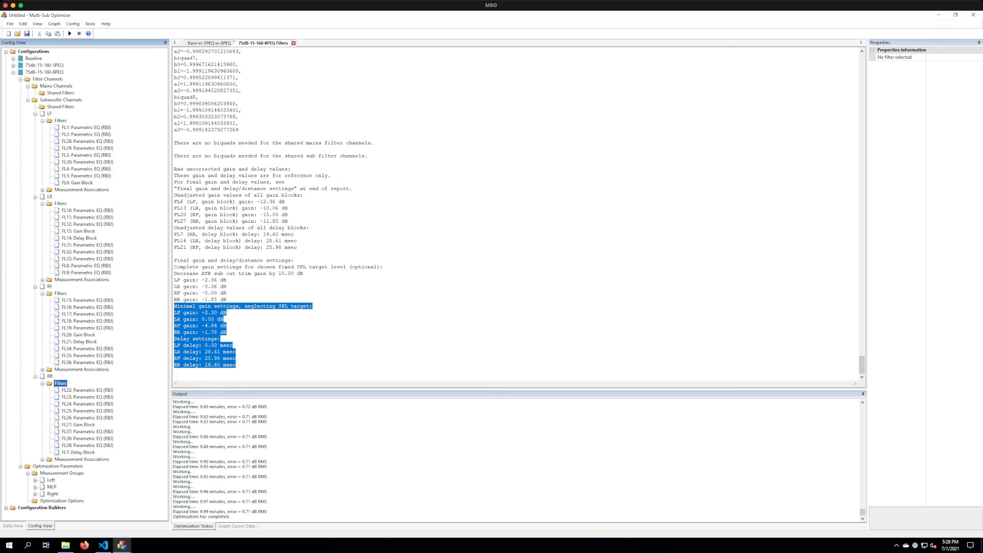
pyautogui.rightClick(60, 384)
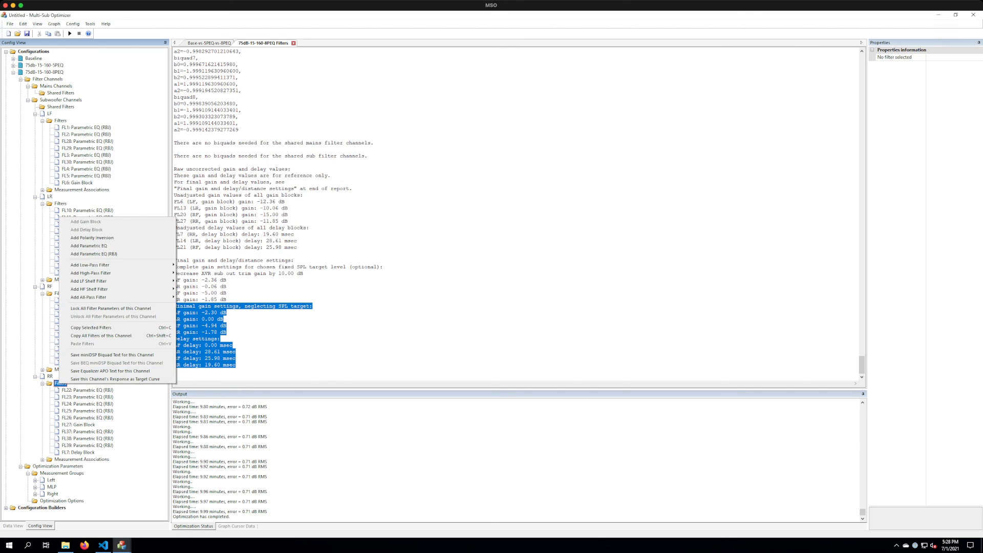
pyautogui.click(111, 355)
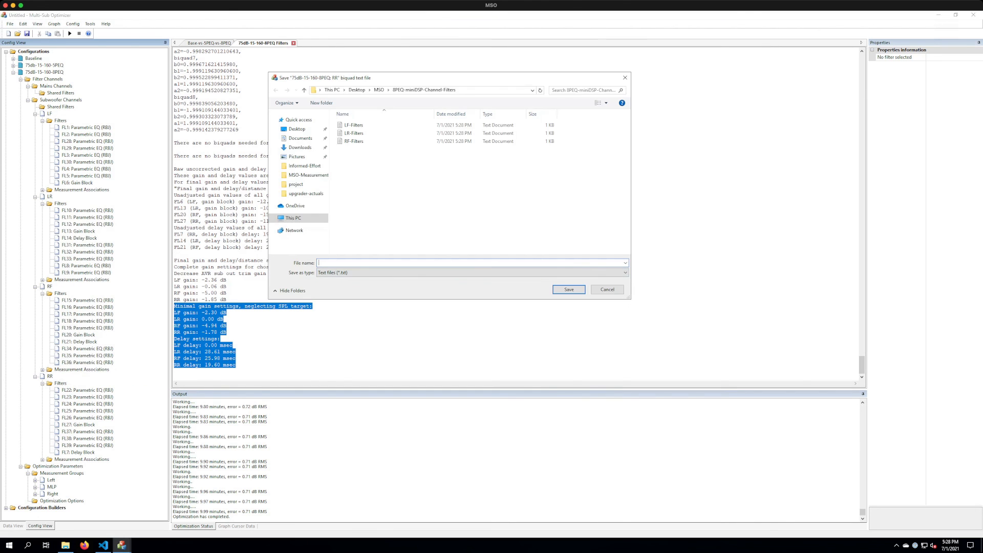
pyautogui.write('RR-Filters')
pyautogui.press('Return')
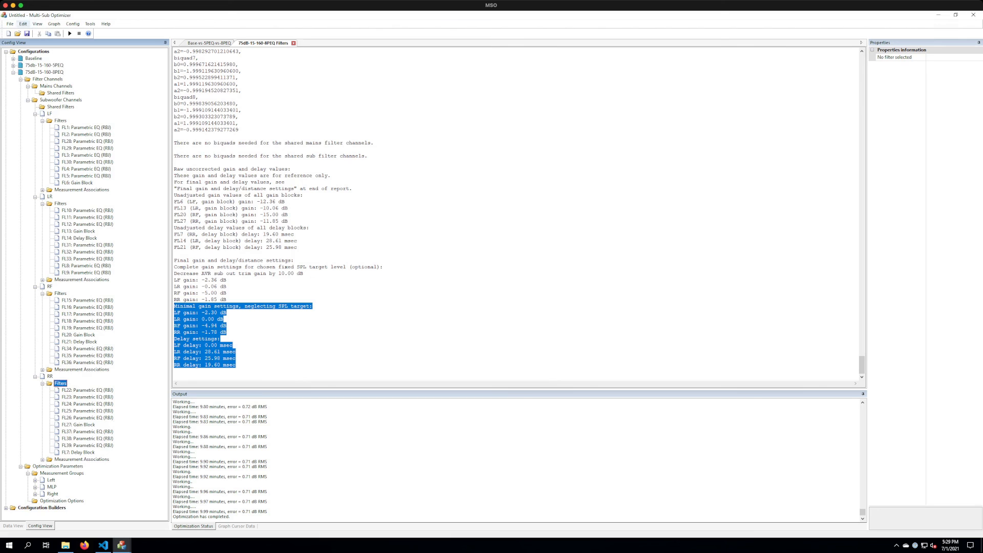
# Save the project in the MSO folder on the Desktop as MSO-Tutorial-Video-Project.
pyautogui.click(10, 23)
pyautogui.click(20, 56)
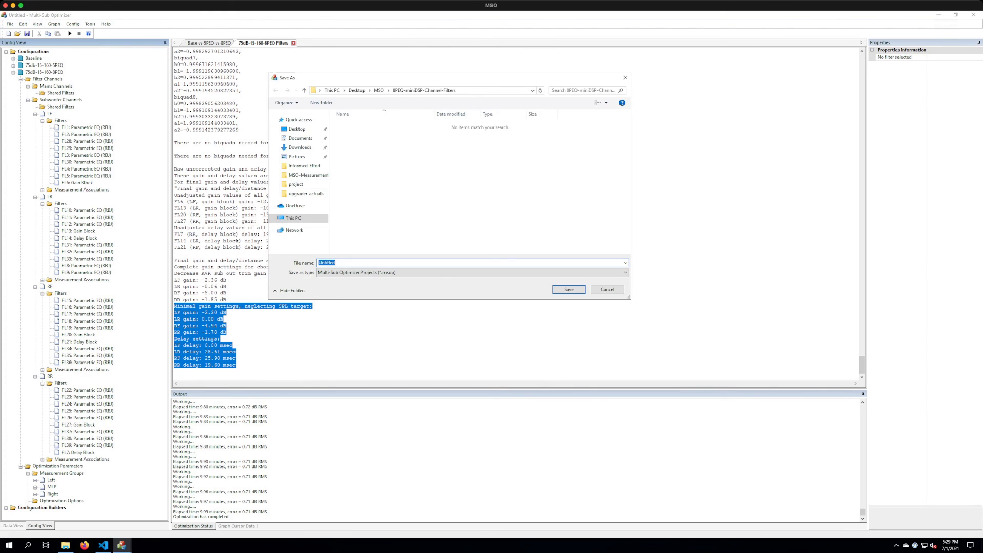
pyautogui.click(379, 90)
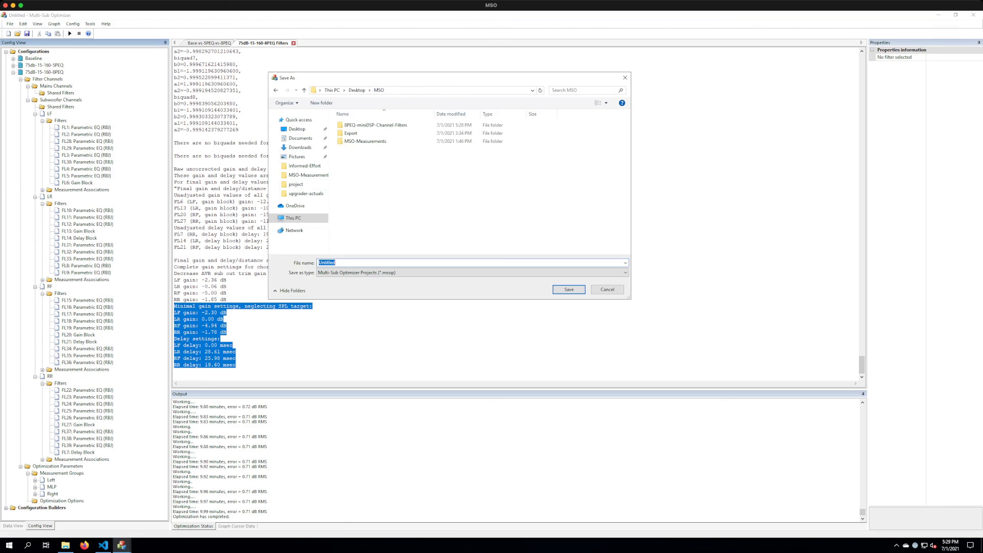
pyautogui.write('M')
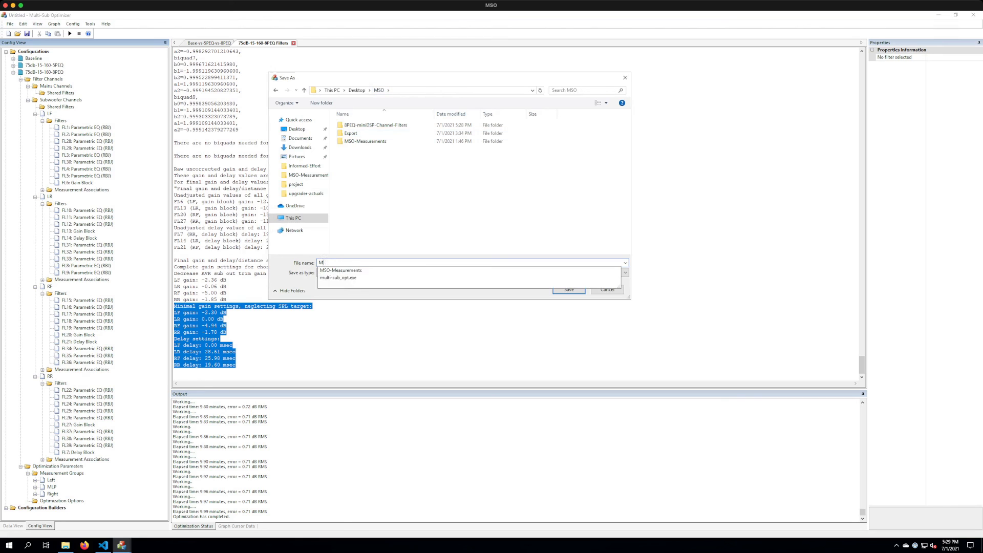
pyautogui.write('SO-Tutorial')
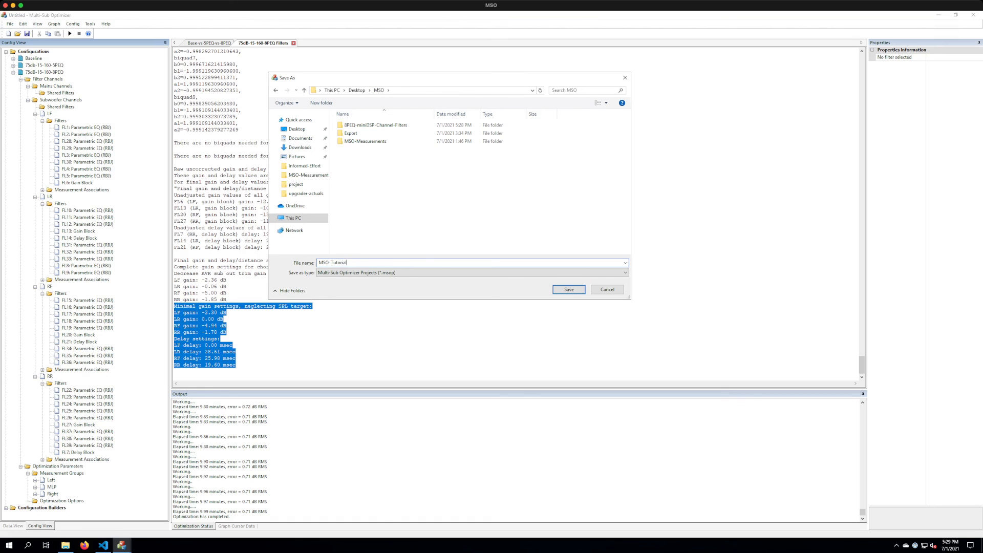
pyautogui.write('-Video-Project')
pyautogui.press('Return')
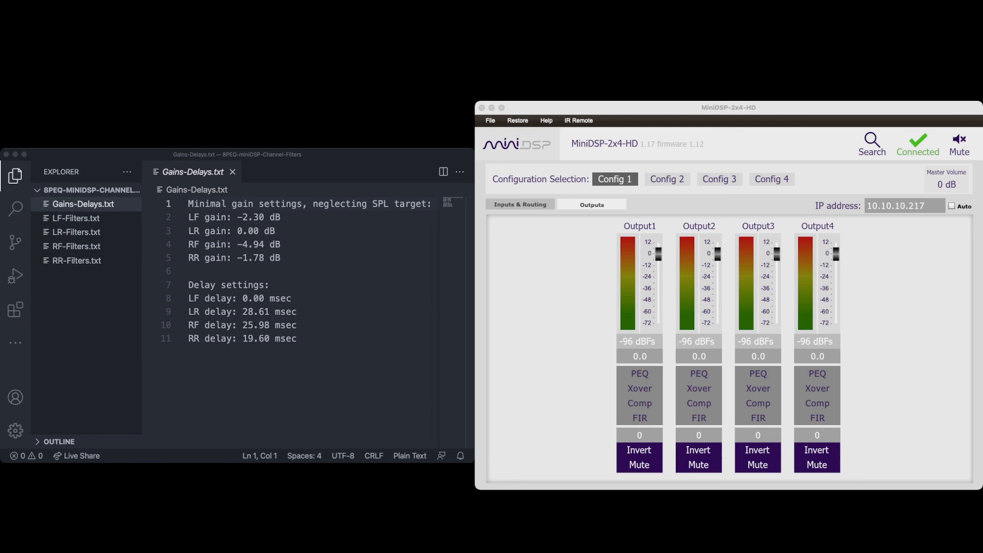
# In MiniDSP-2x4-HD, examine Input1's parametric EQ and Output1's crossover and parametric EQ settings.
pyautogui.click(520, 205)
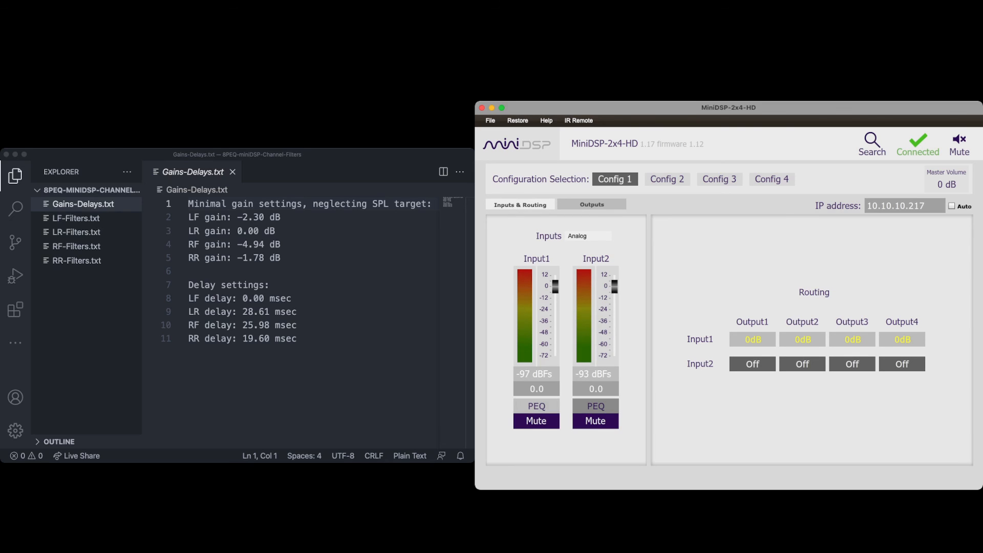
pyautogui.click(537, 406)
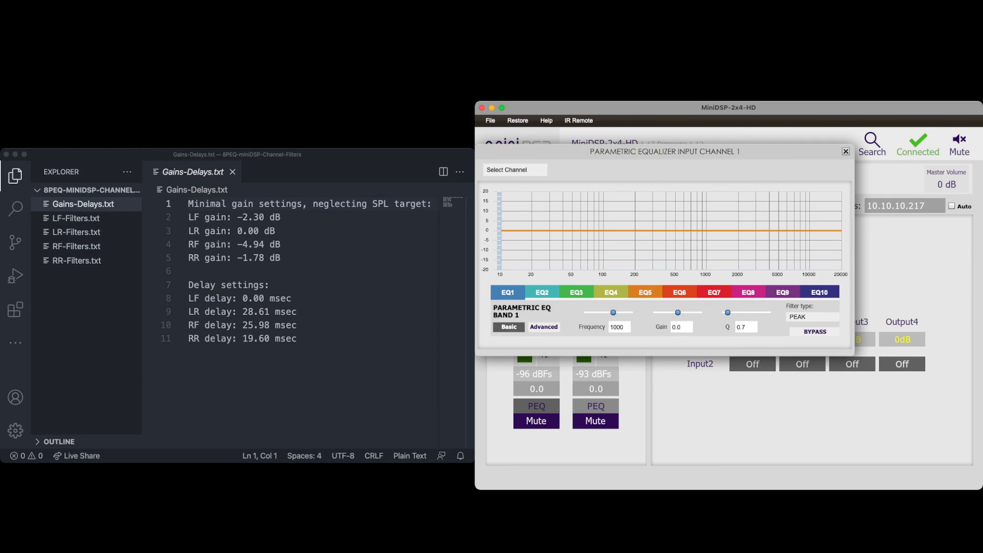
pyautogui.click(846, 152)
pyautogui.click(592, 205)
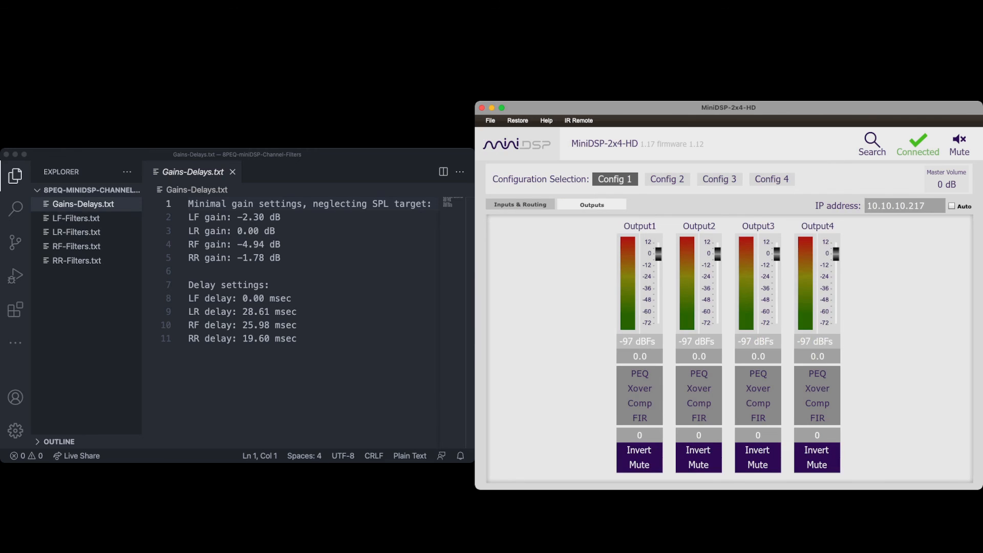
pyautogui.click(640, 388)
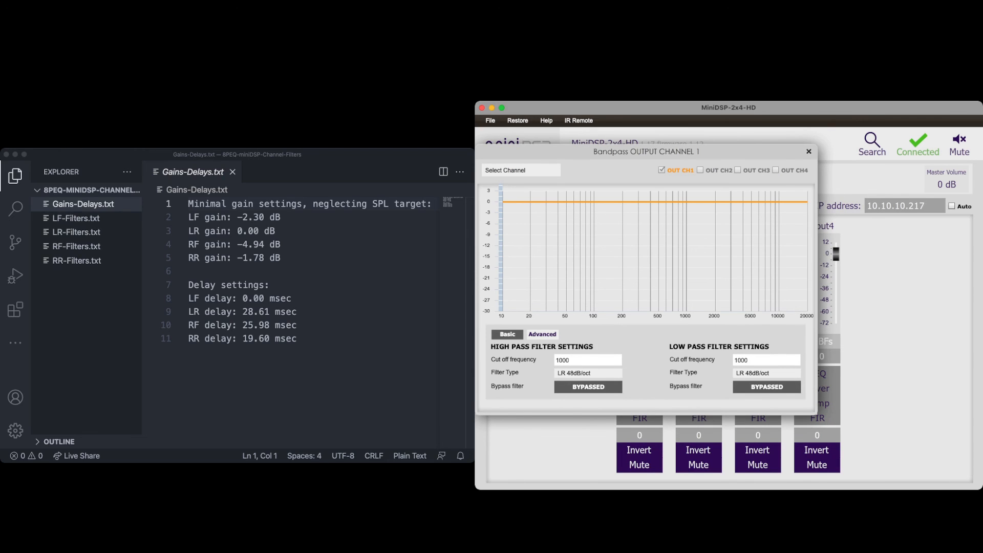
pyautogui.click(808, 151)
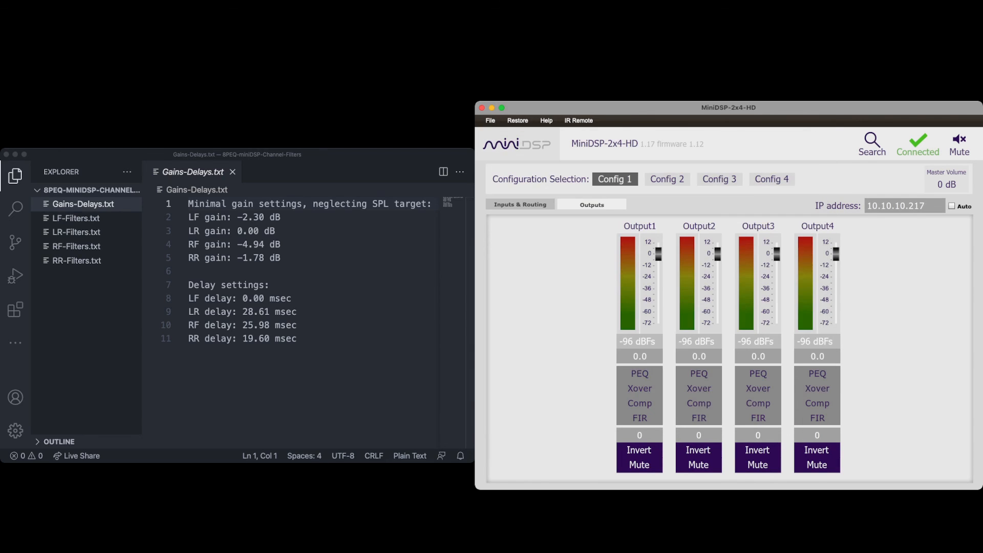
pyautogui.click(640, 374)
pyautogui.click(845, 151)
# Rename the first input channel as SDP-55.
pyautogui.click(520, 204)
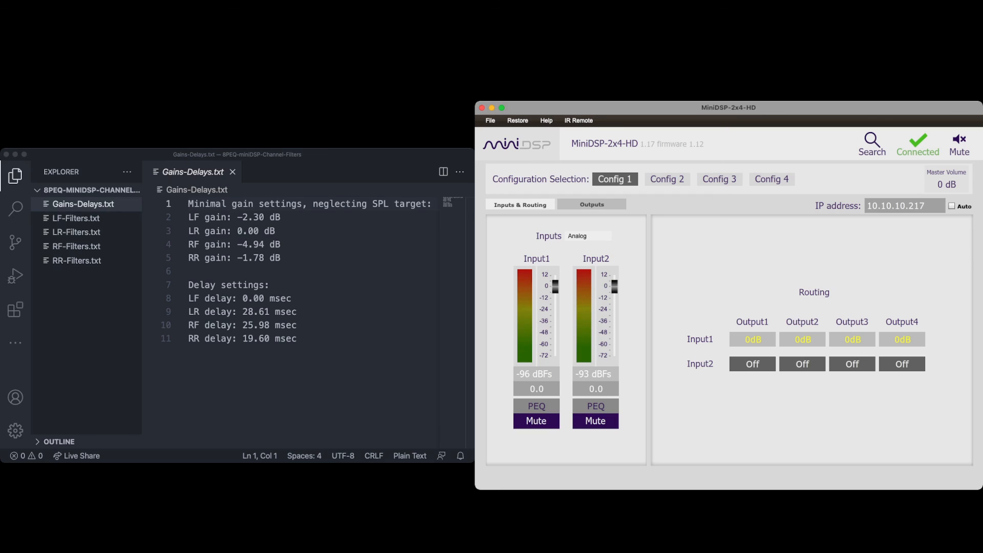
pyautogui.doubleClick(537, 259)
pyautogui.write('SDP-55')
pyautogui.press('Return')
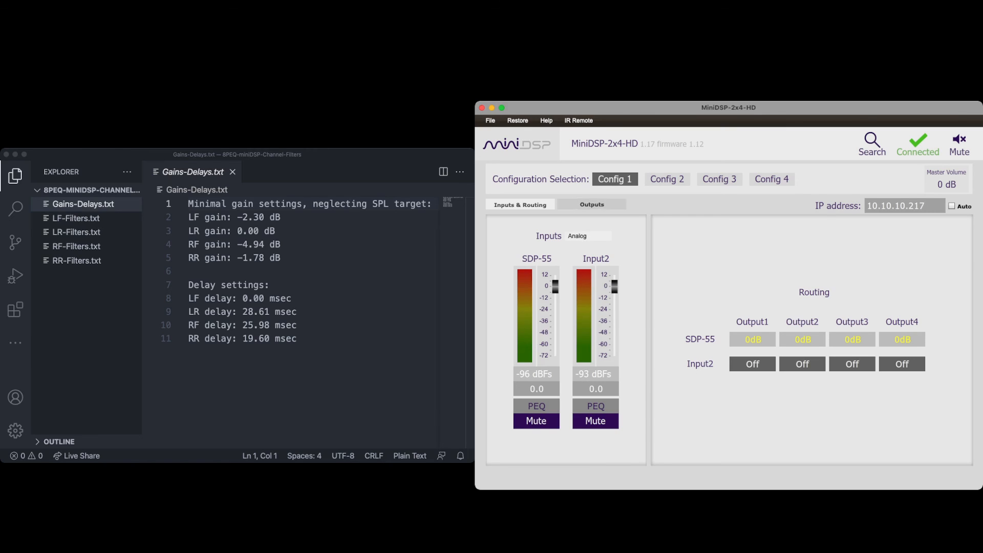
# Rename the four output channels, in order, as LF, RF, LR and RR, and check the labels in the routing matrix.
pyautogui.click(592, 204)
pyautogui.doubleClick(639, 227)
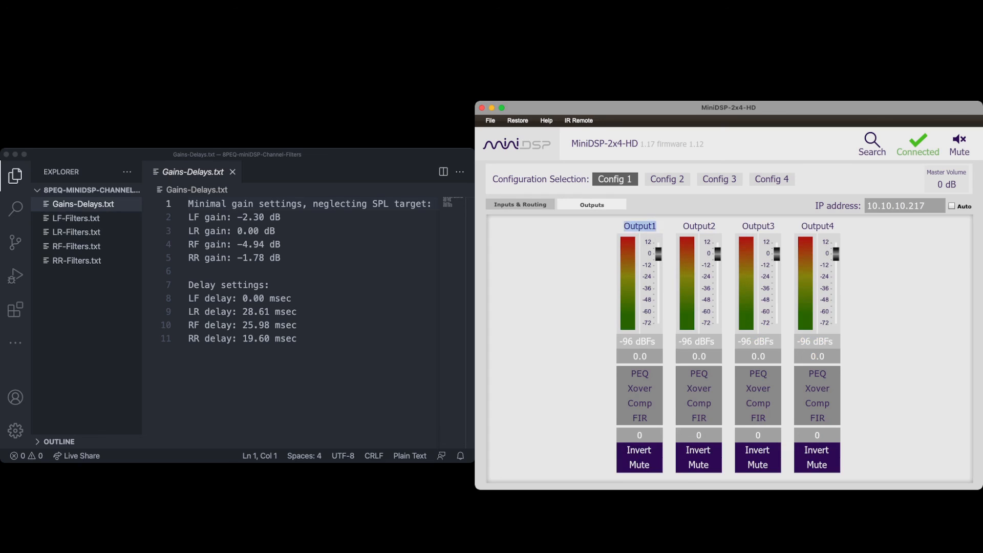
pyautogui.click(639, 226)
pyautogui.doubleClick(639, 227)
pyautogui.write('LF')
pyautogui.press('Tab')
pyautogui.write('RF')
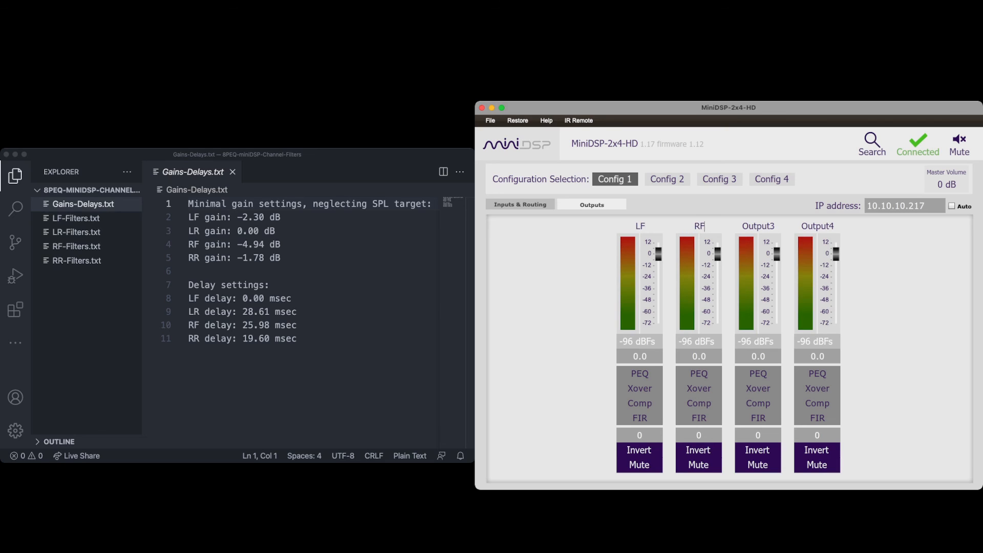
pyautogui.press('Tab')
pyautogui.write('LR')
pyautogui.press('Tab')
pyautogui.write('RR')
pyautogui.click(520, 204)
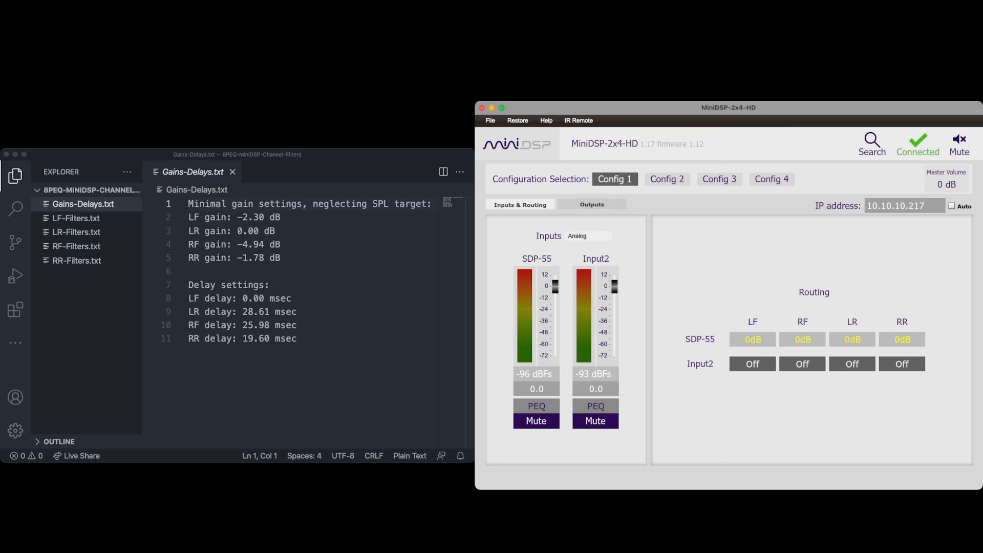
# Set the output gains to -2.3 dB for LF, -4.94 dB for RF and -1.78 dB for RR.
pyautogui.click(592, 204)
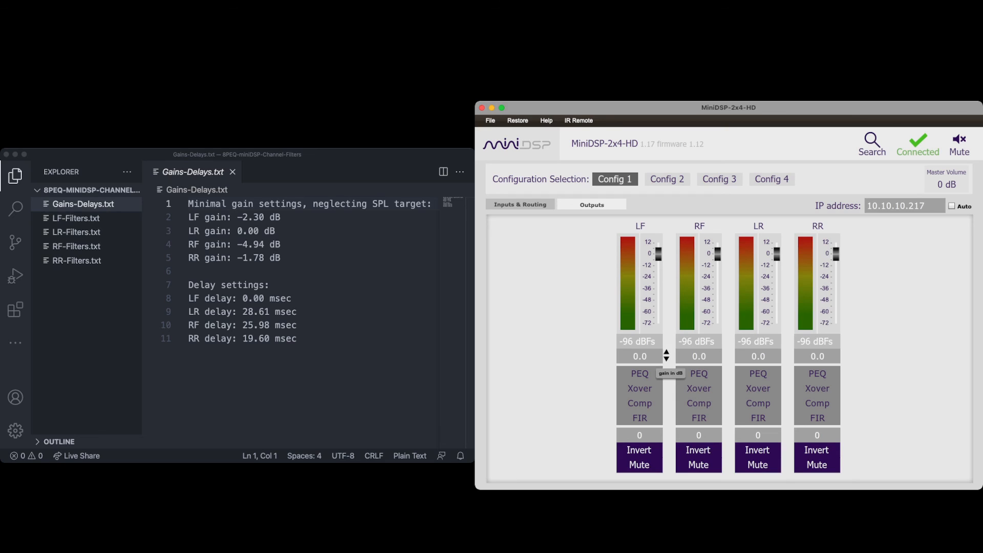
pyautogui.doubleClick(640, 356)
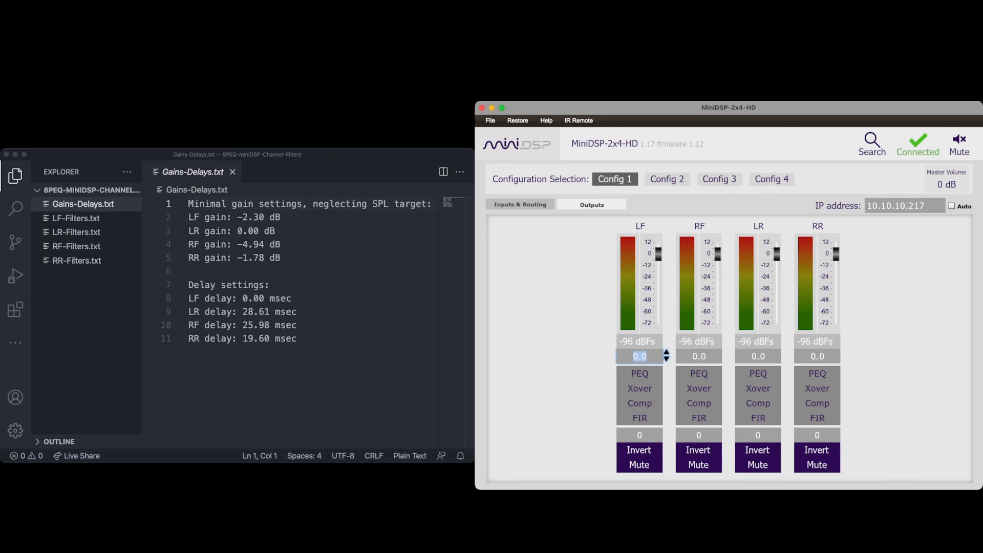
pyautogui.write('-2.3')
pyautogui.press('Tab')
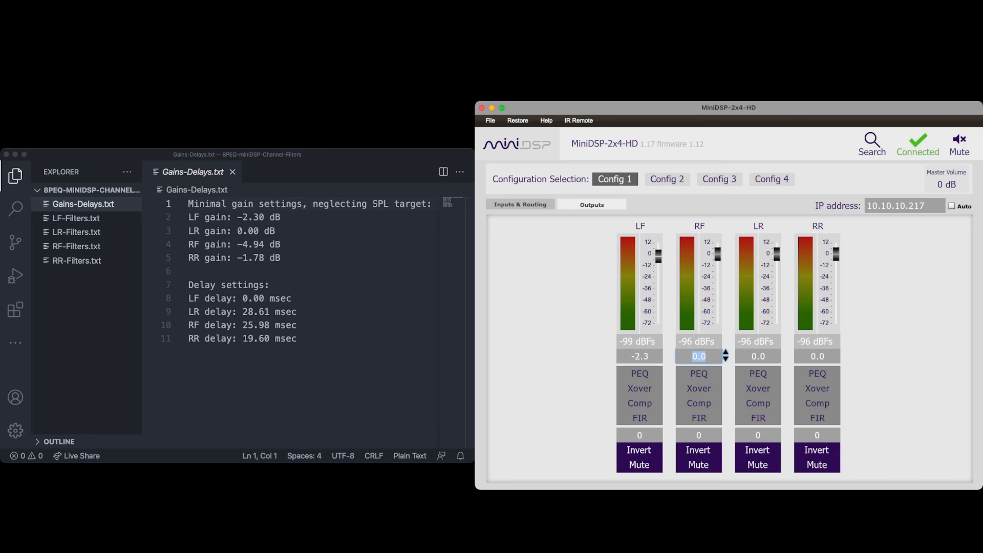
pyautogui.press('Tab')
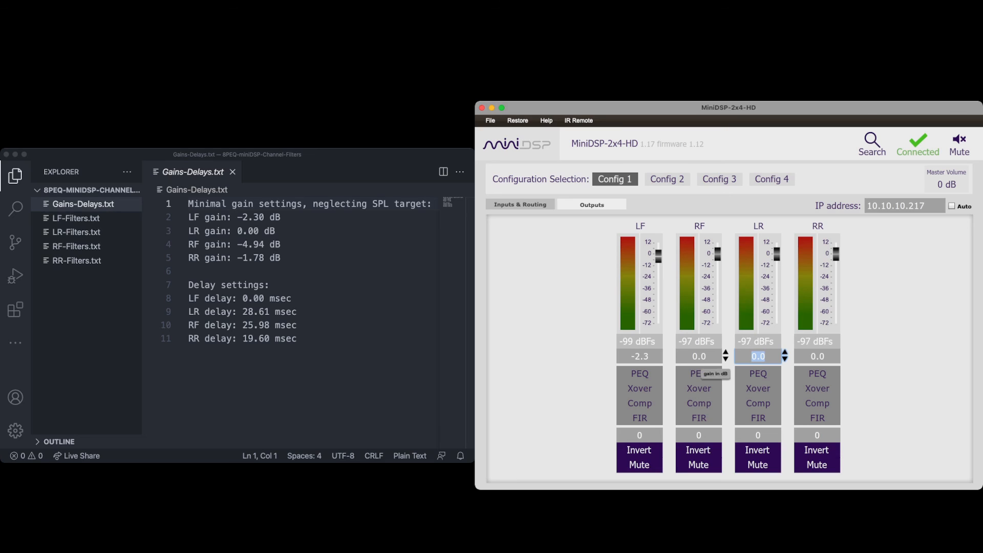
pyautogui.hotkey('shift', 'Tab')
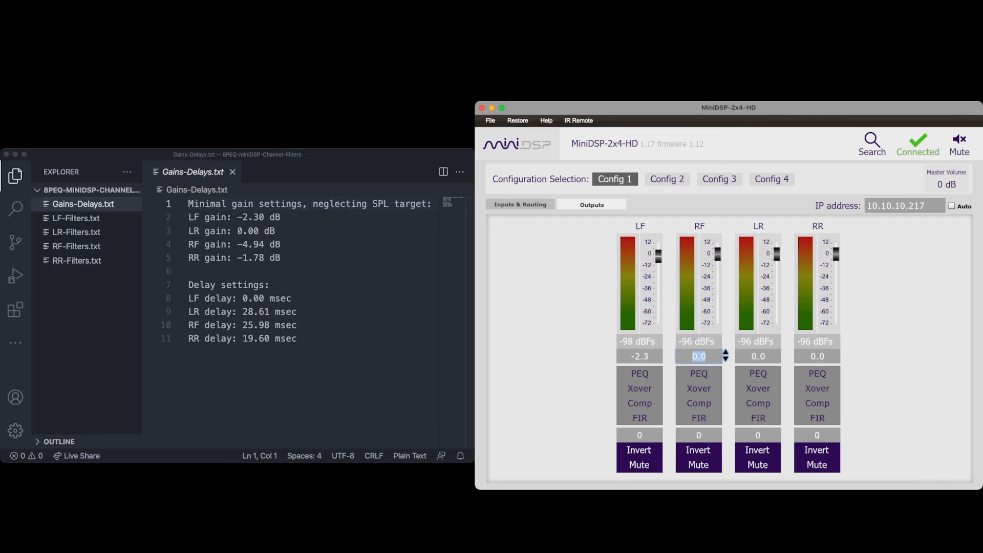
pyautogui.write('-4.94')
pyautogui.press('Tab')
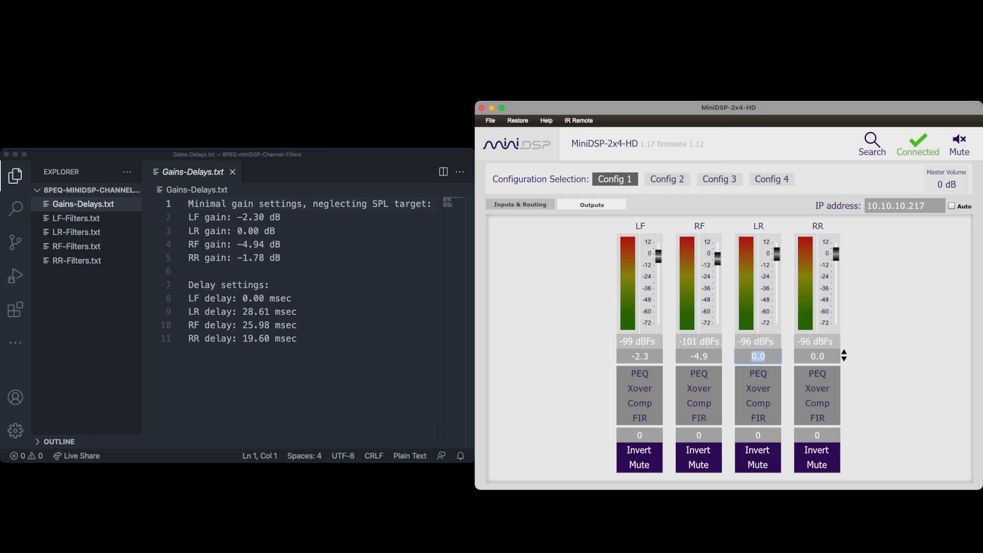
pyautogui.click(825, 356)
pyautogui.doubleClick(824, 356)
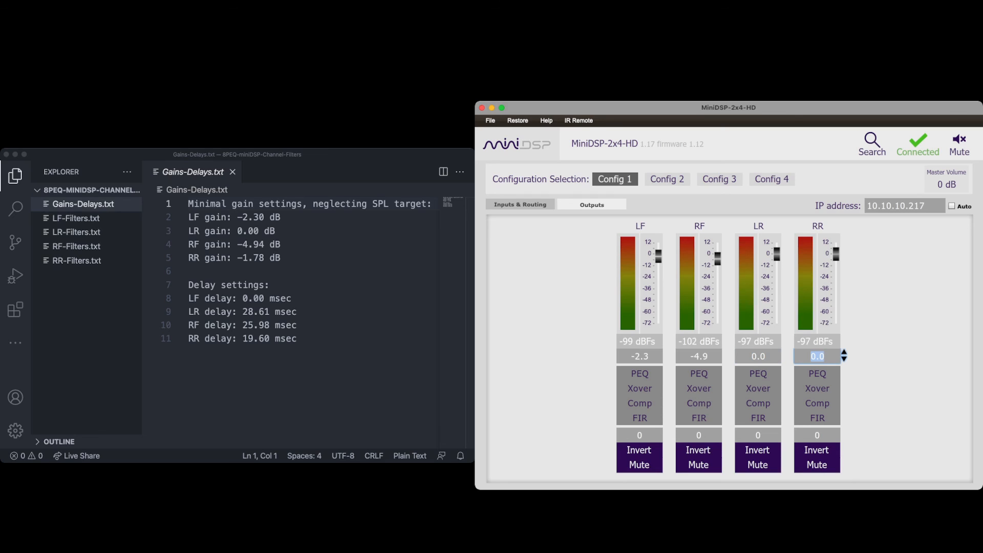
pyautogui.write('-1.78')
pyautogui.press('Tab')
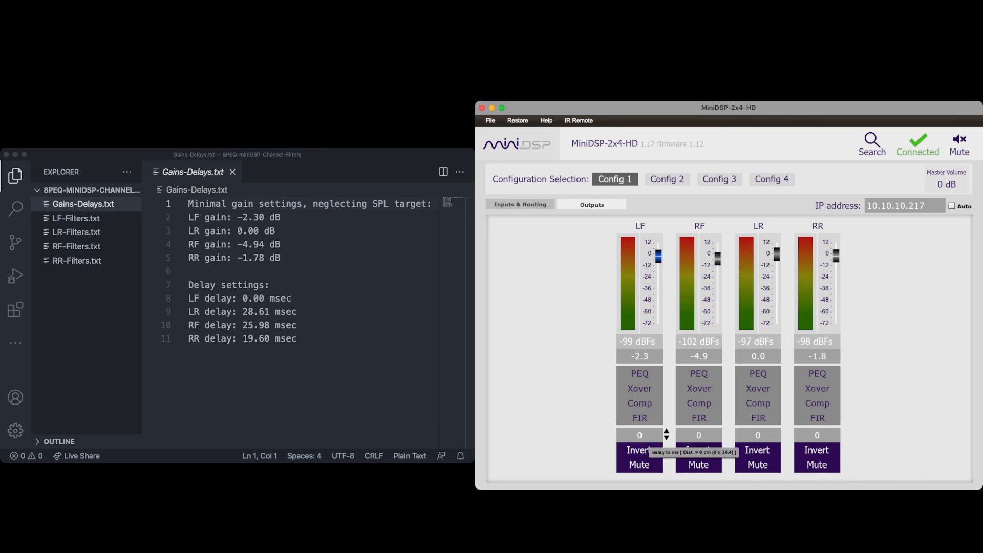
# Set the output delays to 28.61 ms for LR, 25.98 ms for RF and 19.6 ms for RR.
pyautogui.press('Tab')
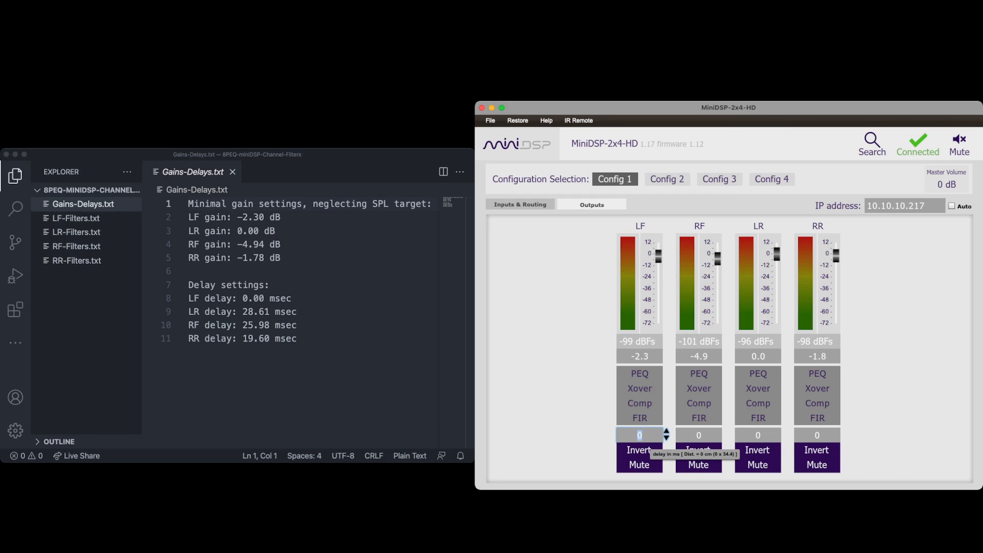
pyautogui.click(783, 435)
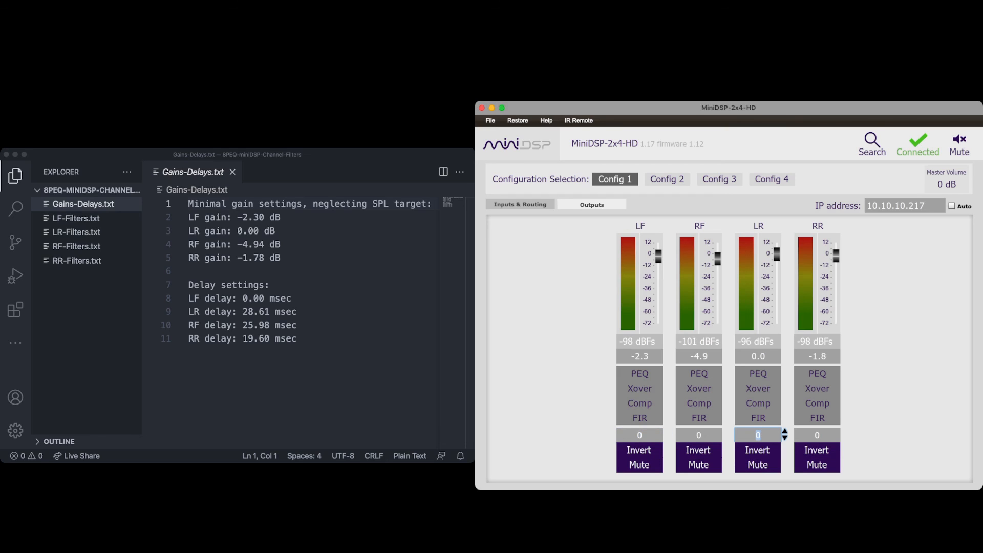
pyautogui.write('28.61')
pyautogui.doubleClick(699, 435)
pyautogui.write('25.98')
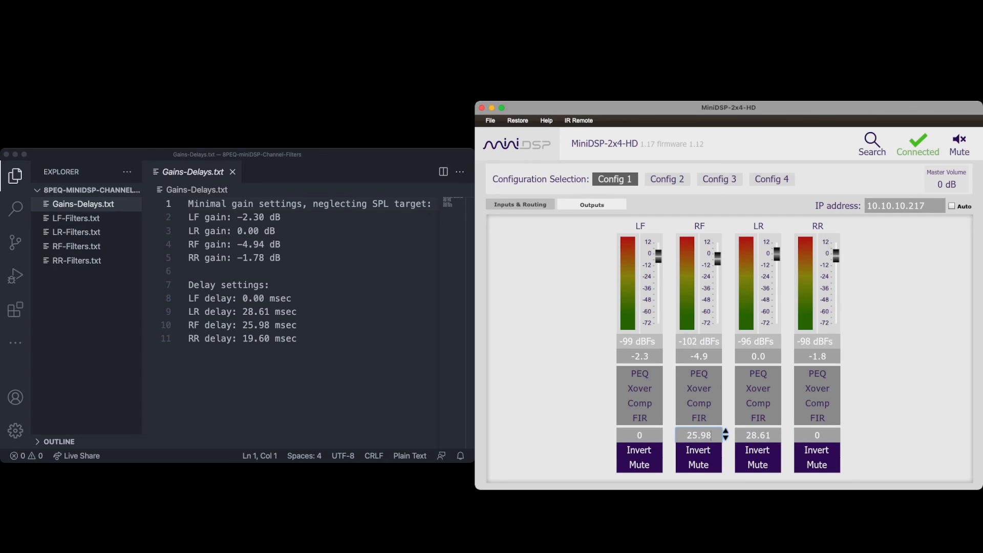
pyautogui.click(818, 435)
pyautogui.write('19.6')
pyautogui.press('Tab')
# Review the biquad coefficients in LF-Filters.txt and close the text editor window.
pyautogui.click(76, 218)
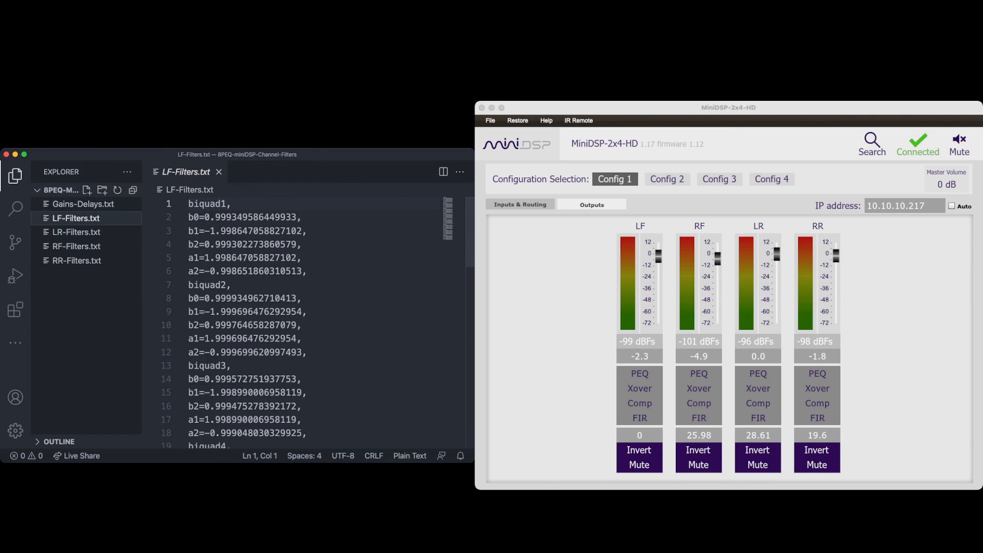
pyautogui.scroll(-10, 308, 322)
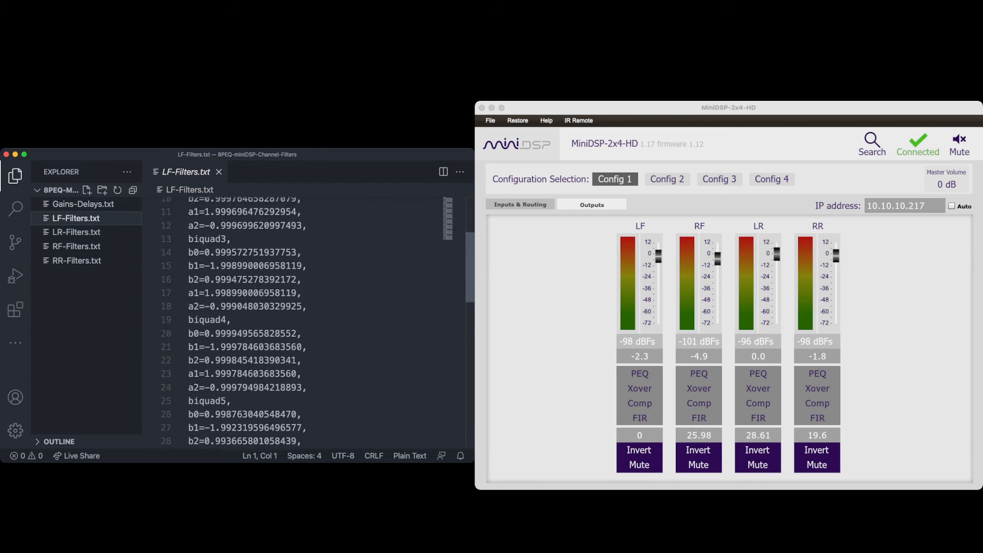
pyautogui.scroll(10, 307, 323)
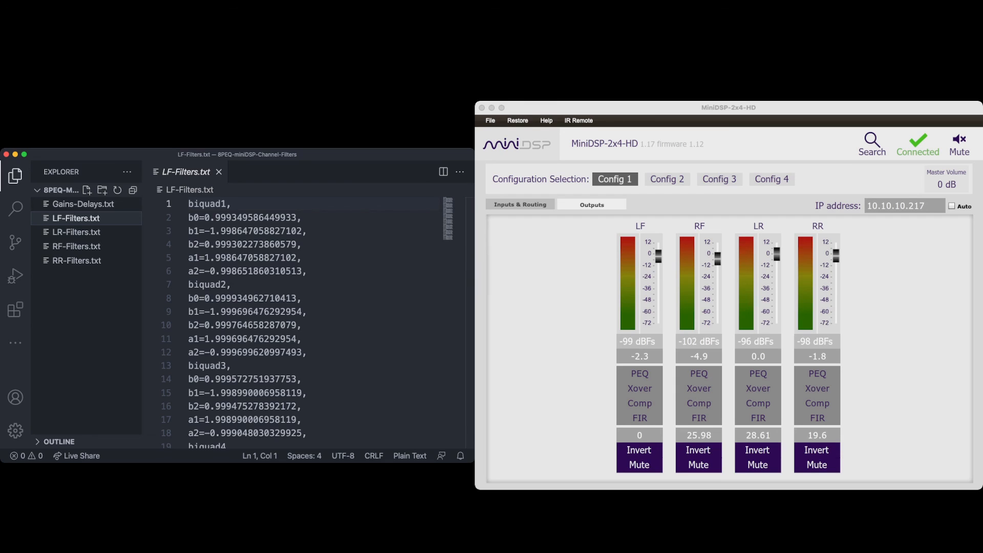
pyautogui.click(555, 338)
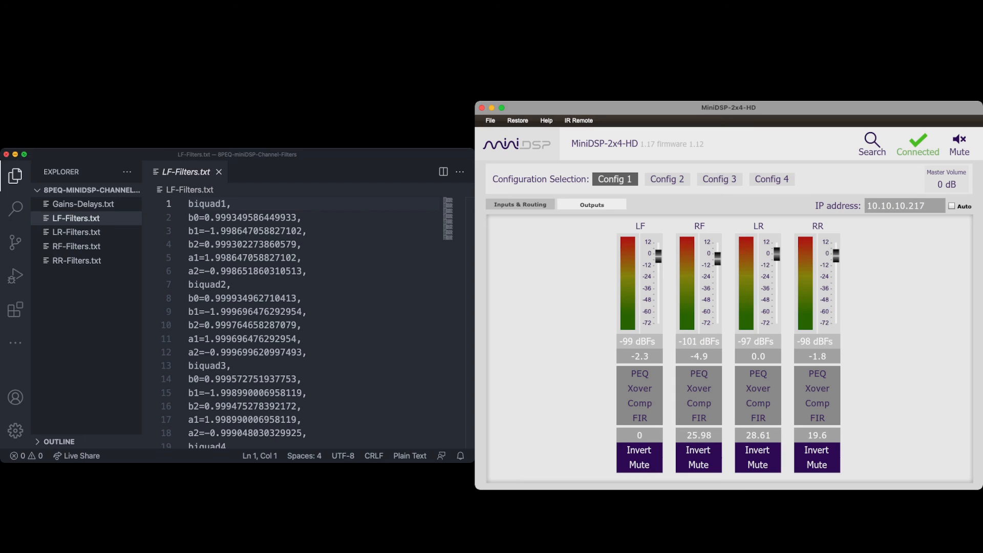
pyautogui.click(6, 154)
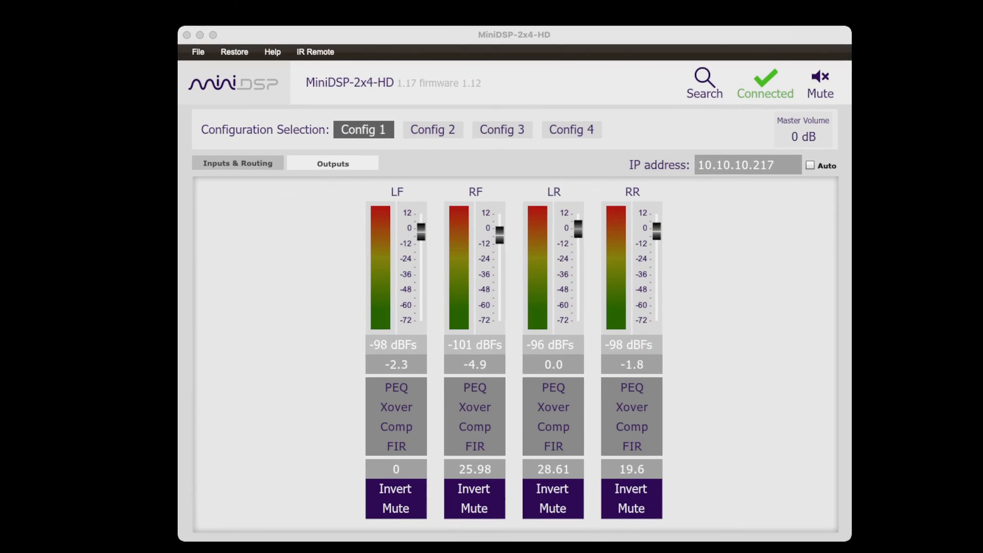
# Import LF-Filters.txt as advanced biquads into the parametric EQ of the LF output and close the equalizer.
pyautogui.click(396, 407)
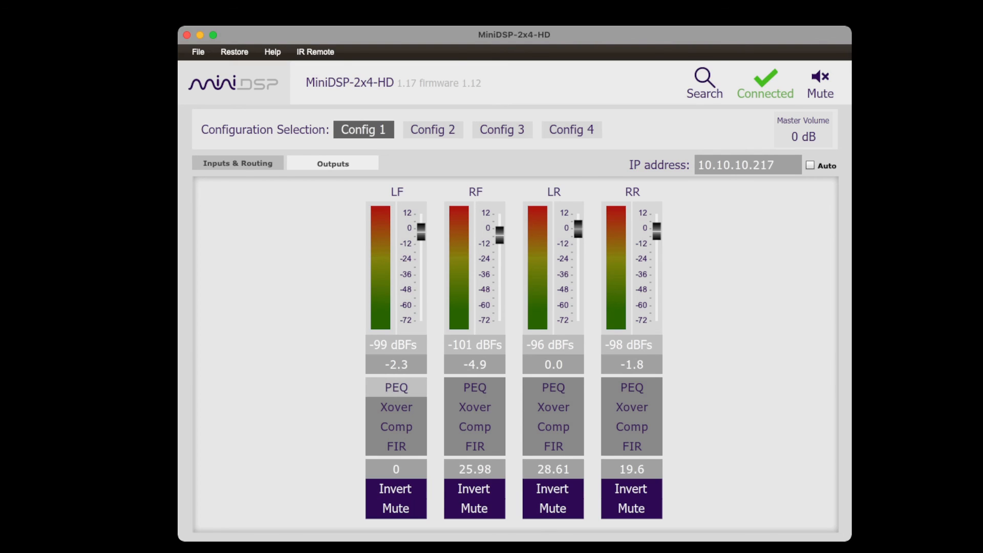
pyautogui.click(396, 387)
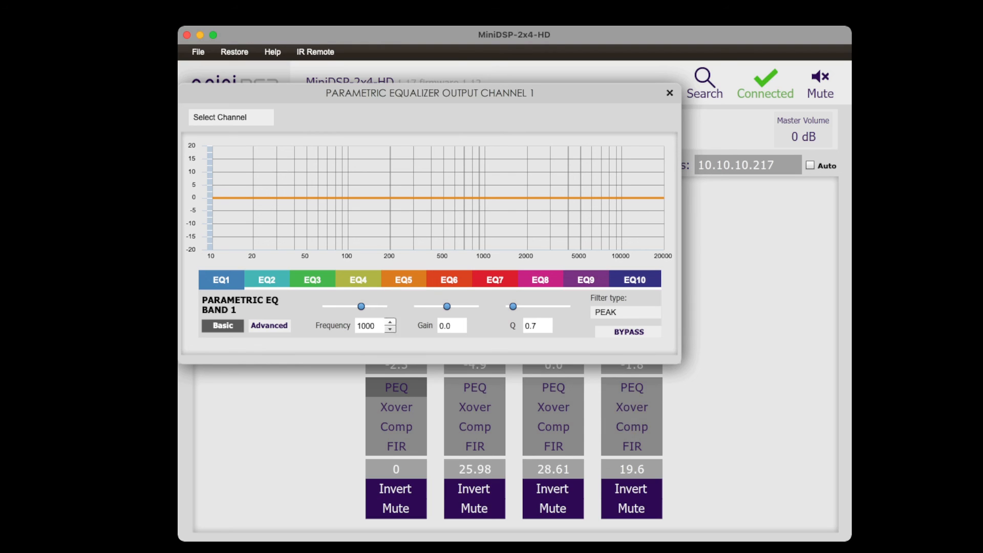
pyautogui.click(269, 325)
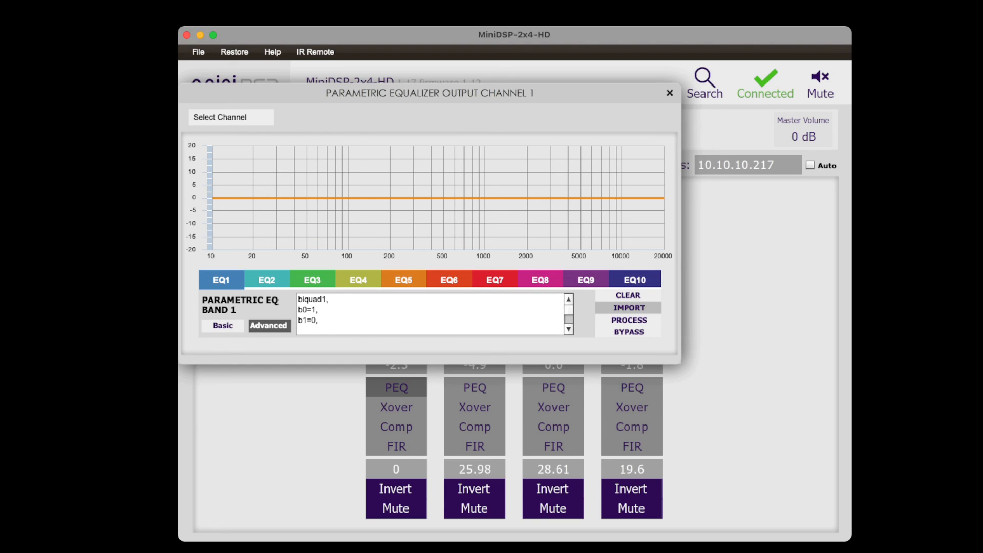
pyautogui.click(629, 308)
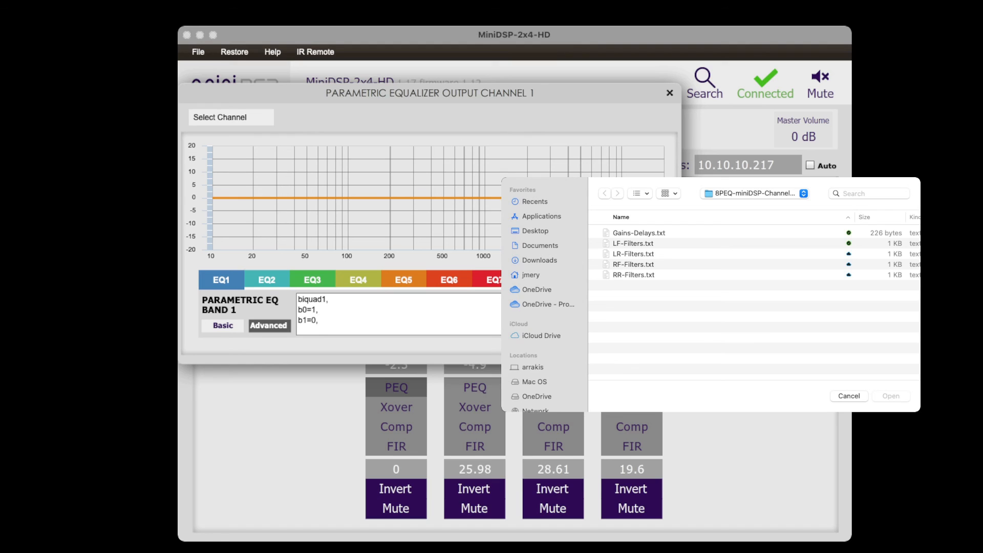
pyautogui.click(633, 244)
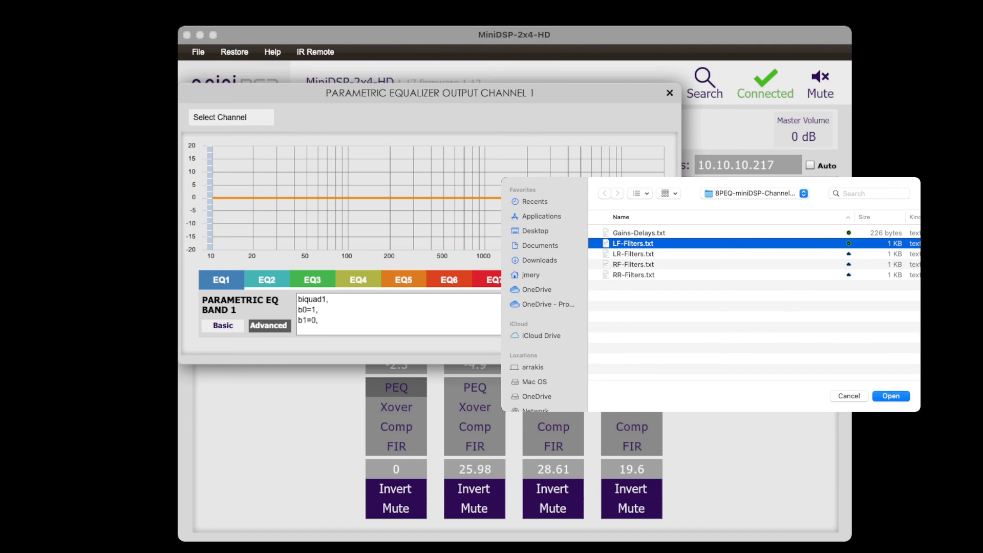
pyautogui.press('Return')
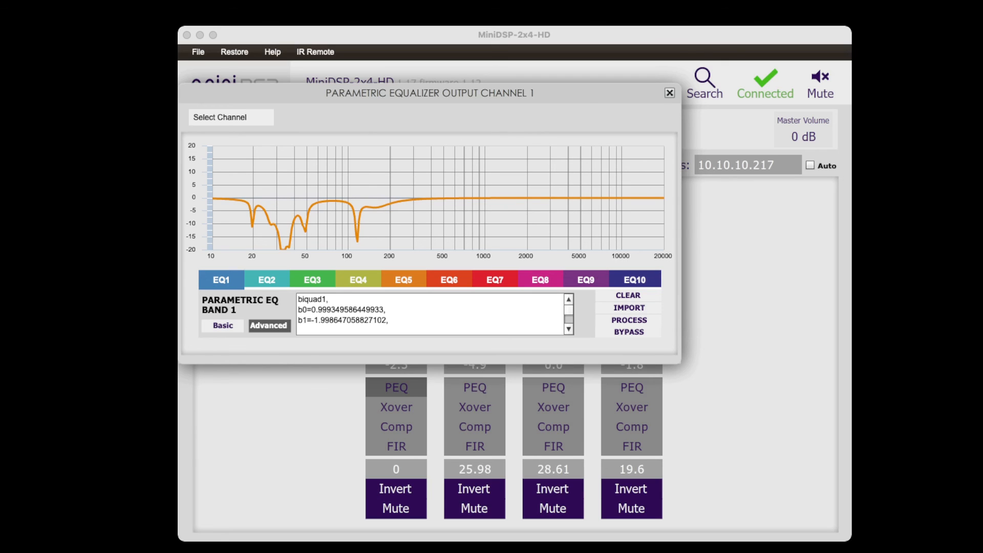
pyautogui.click(670, 93)
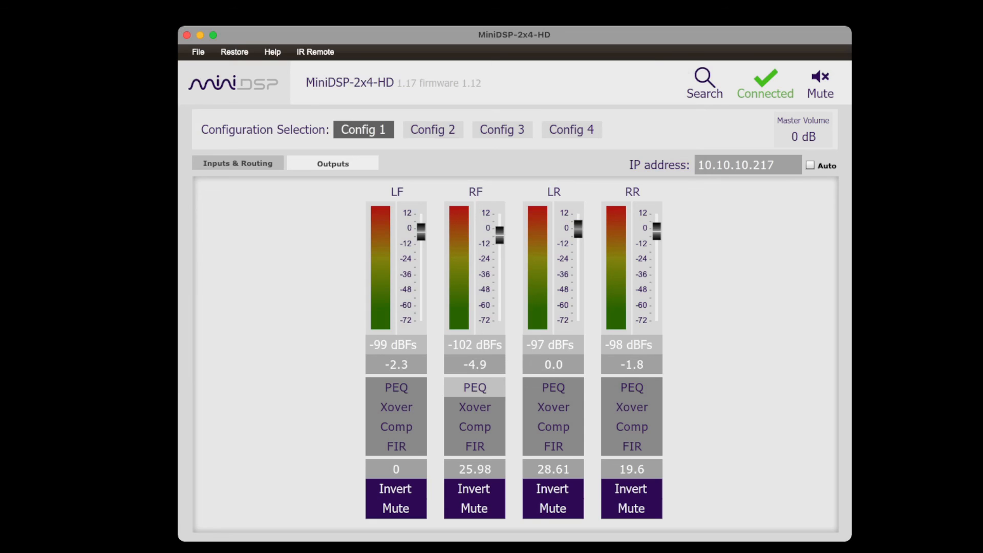
# Import RF-Filters.txt as advanced biquads into the parametric EQ of the RF output and close the equalizer.
pyautogui.click(475, 387)
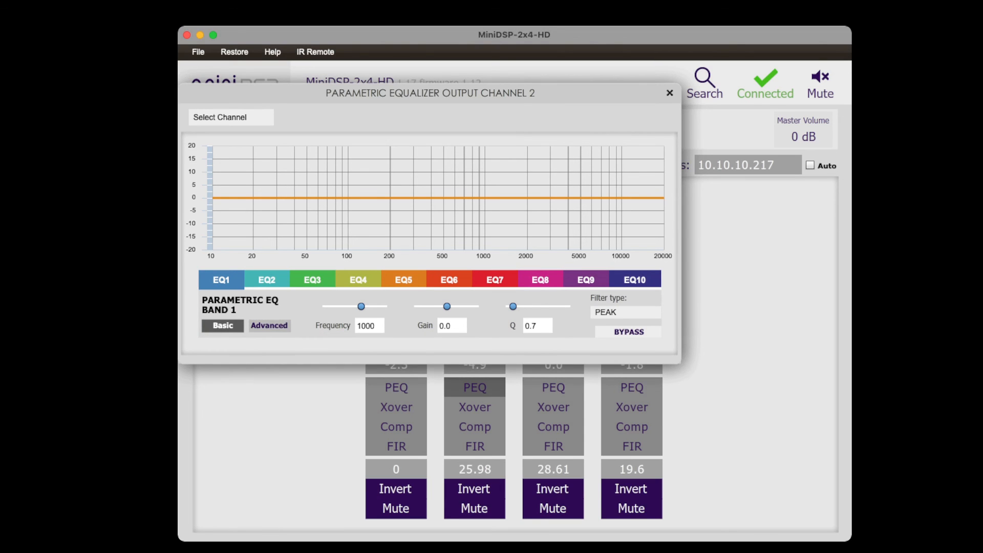
pyautogui.click(269, 325)
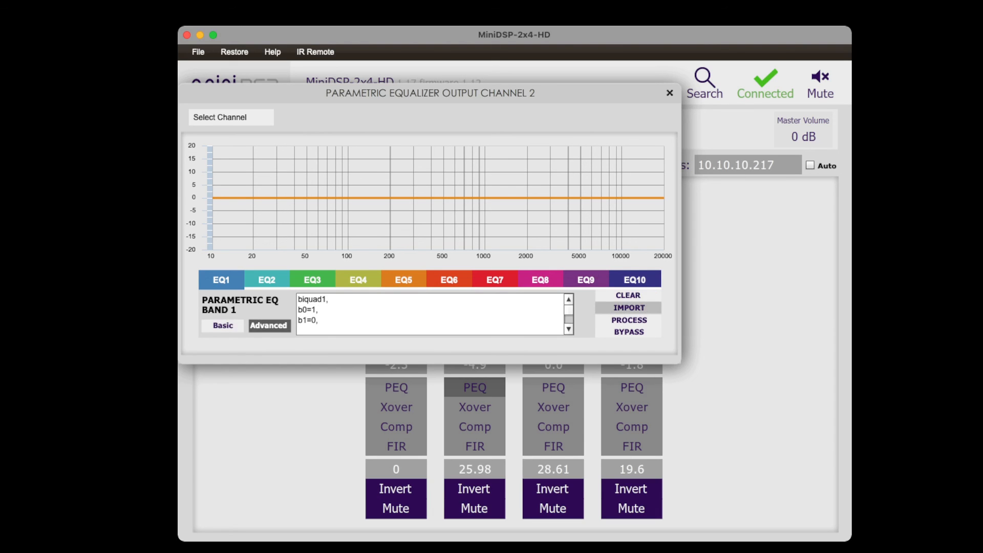
pyautogui.click(628, 307)
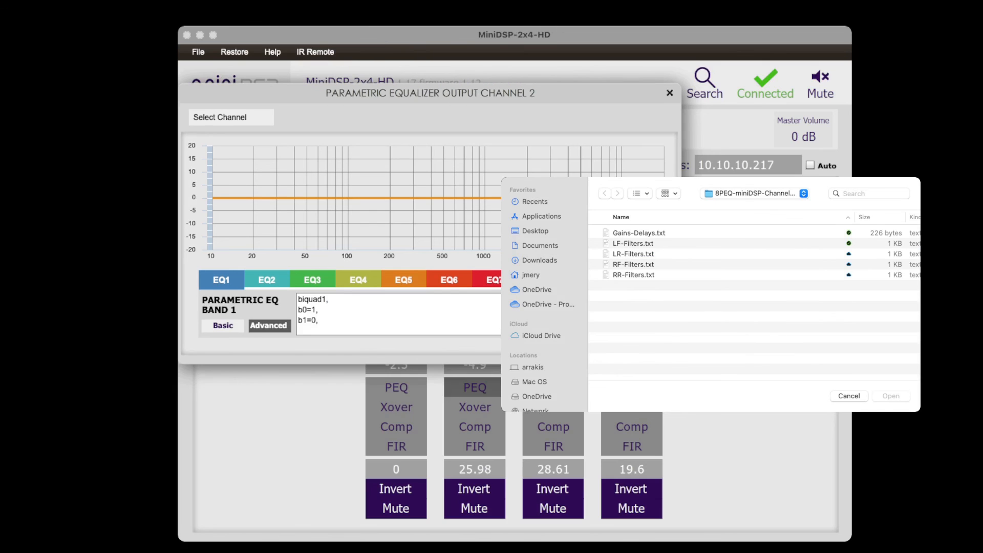
pyautogui.click(633, 265)
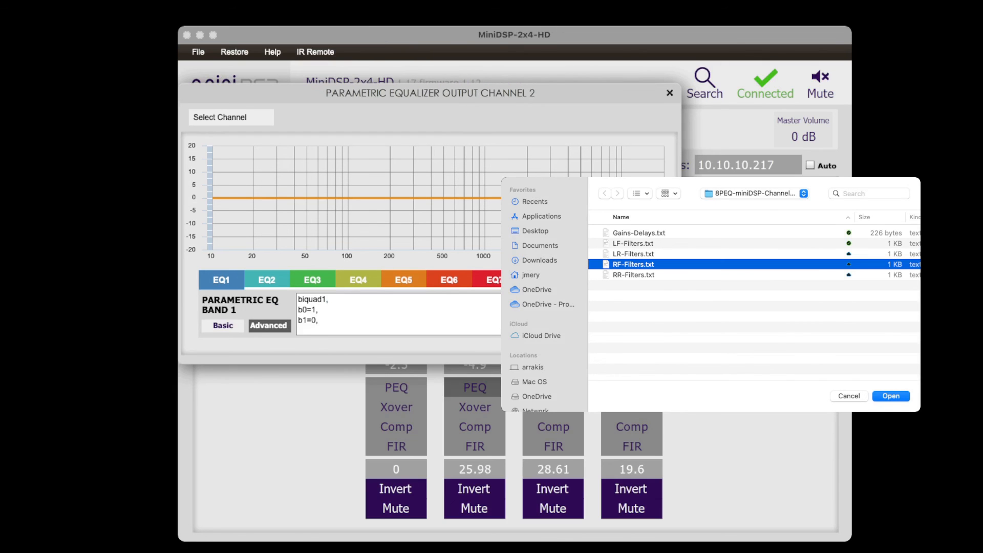
pyautogui.press('Return')
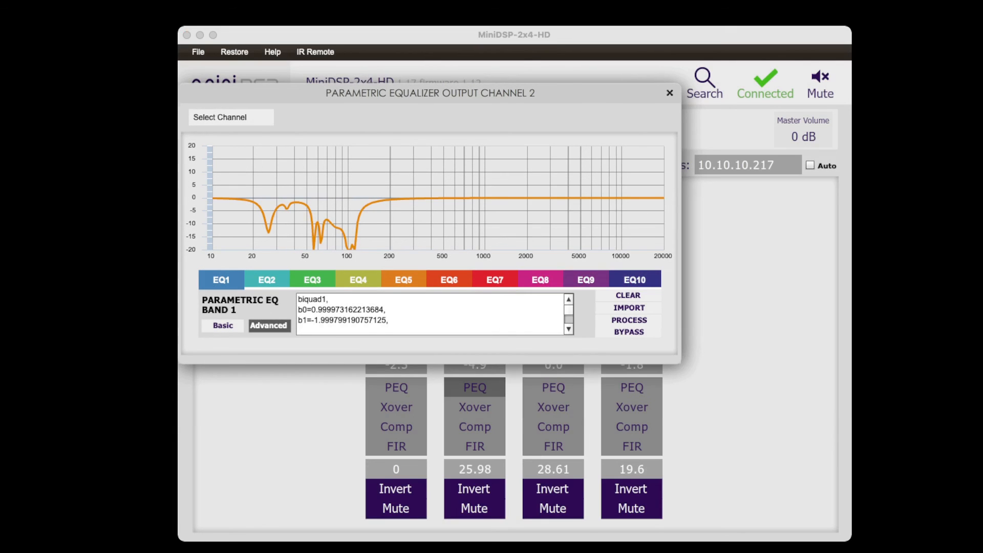
pyautogui.click(670, 93)
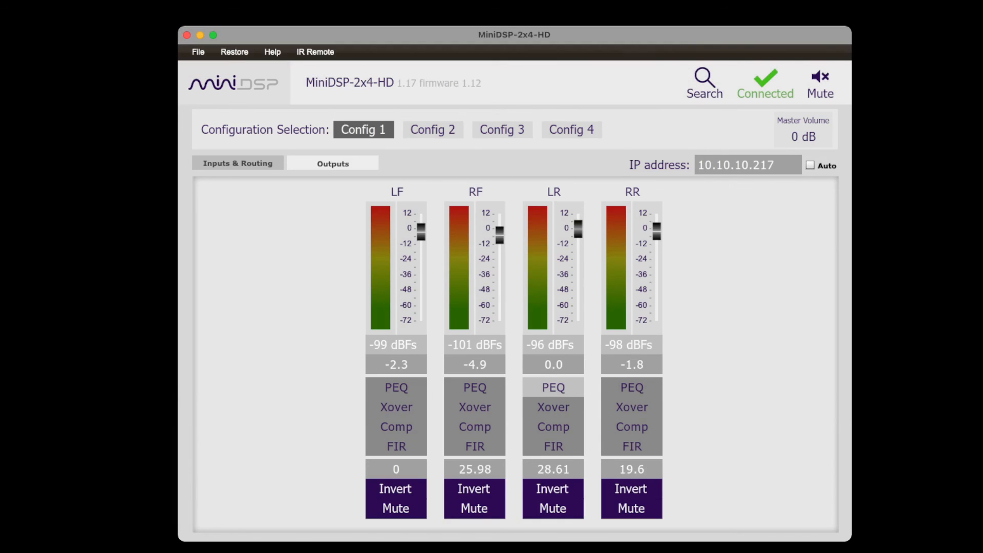
pyautogui.click(553, 388)
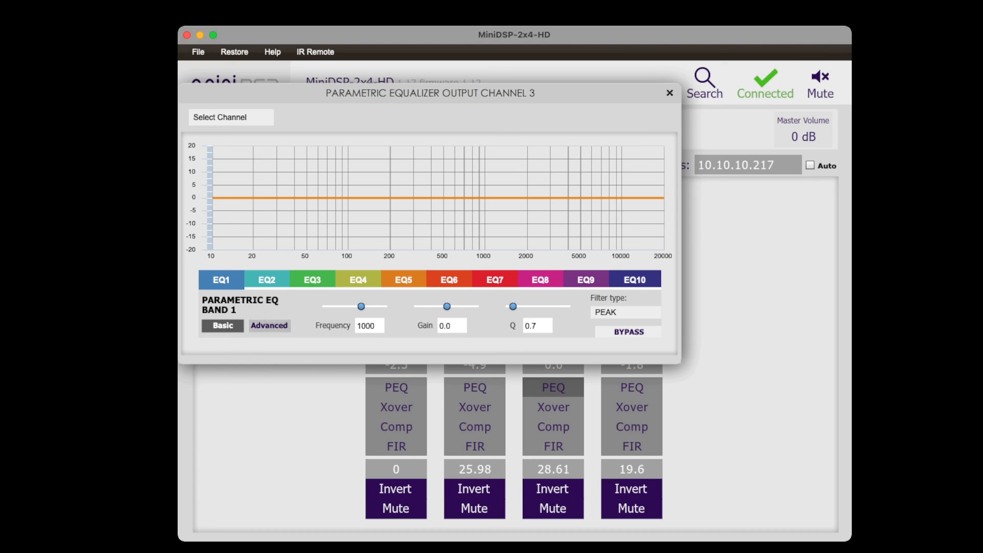
pyautogui.click(269, 326)
pyautogui.click(628, 308)
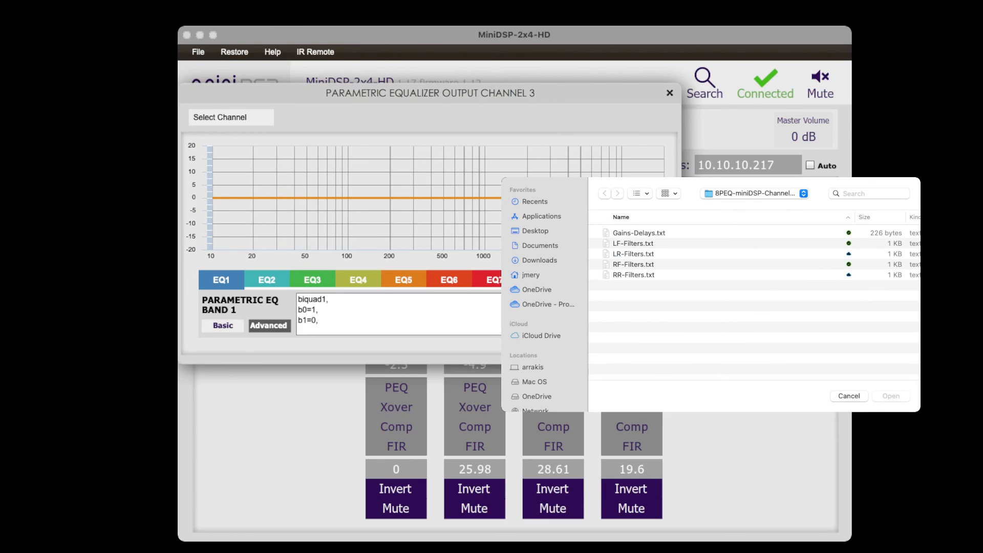
pyautogui.click(849, 395)
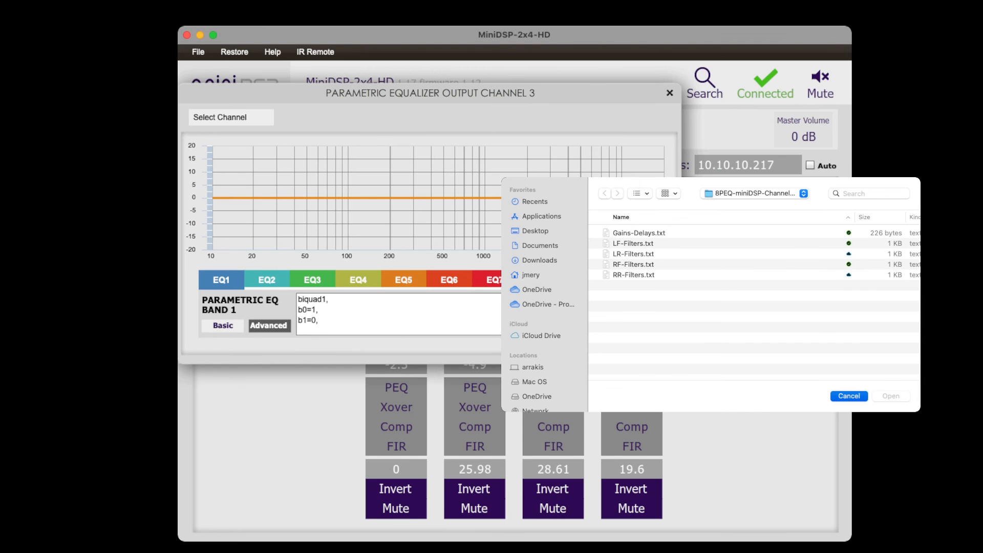
pyautogui.click(670, 93)
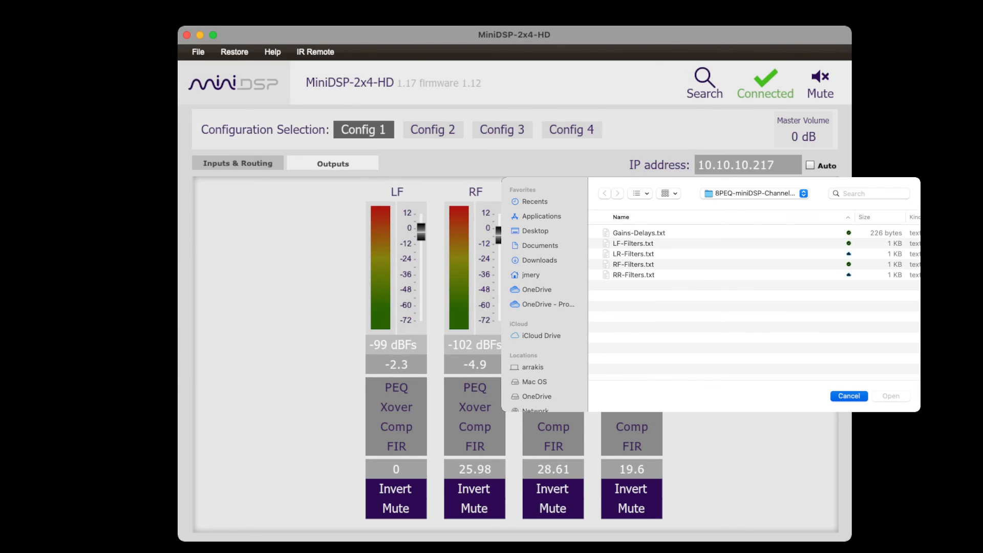
# Import LR-Filters.txt as advanced biquads into the parametric EQ of the LR output and close the equalizer.
pyautogui.click(554, 388)
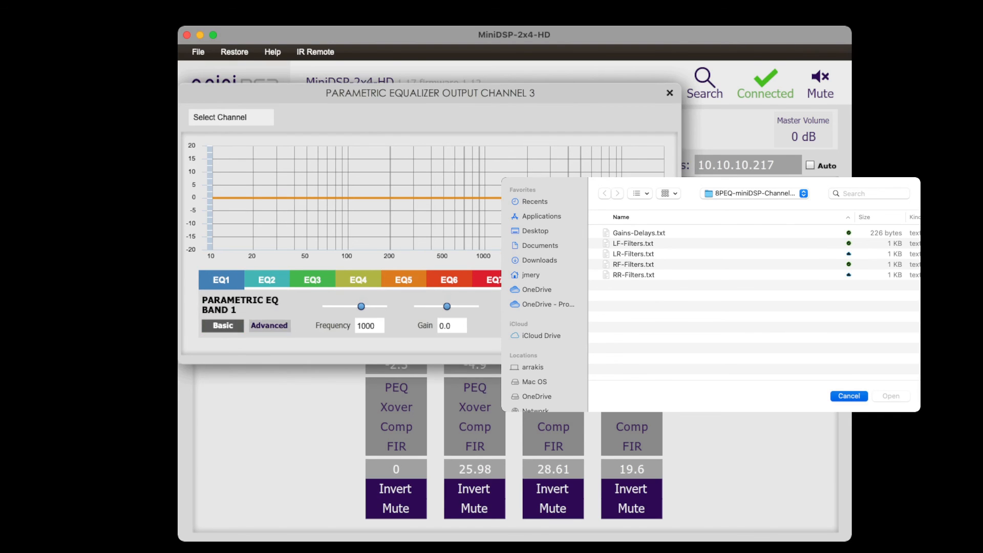
pyautogui.click(269, 325)
pyautogui.click(584, 313)
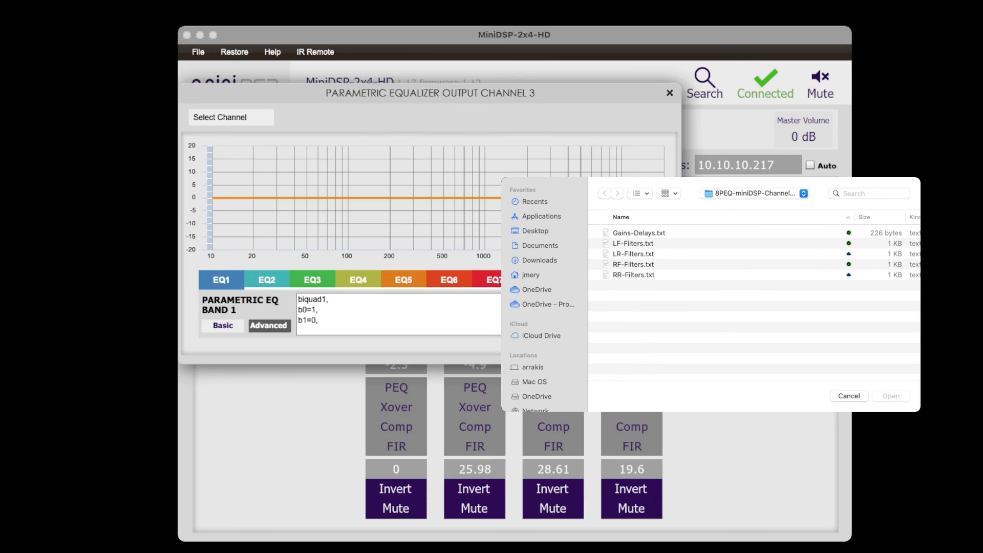
pyautogui.click(633, 254)
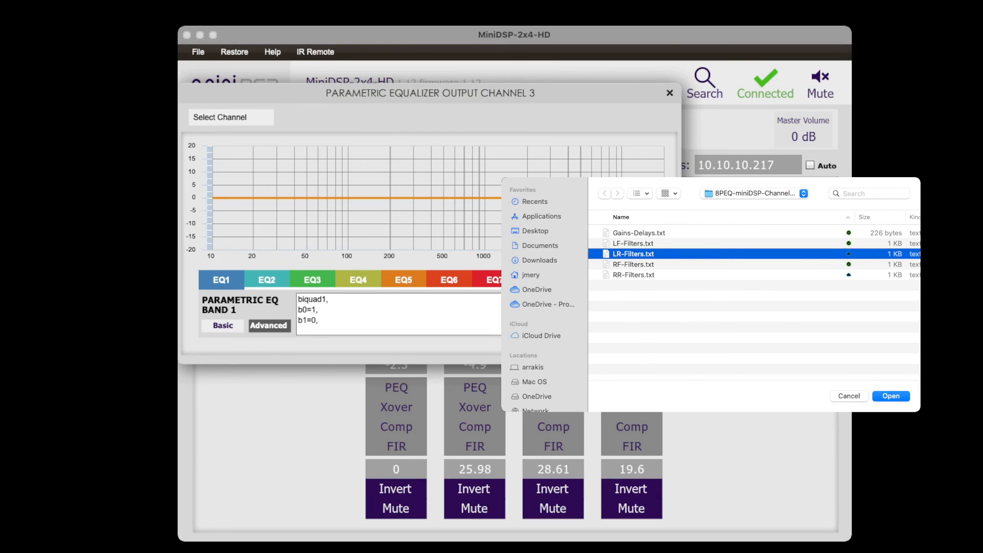
pyautogui.press('Return')
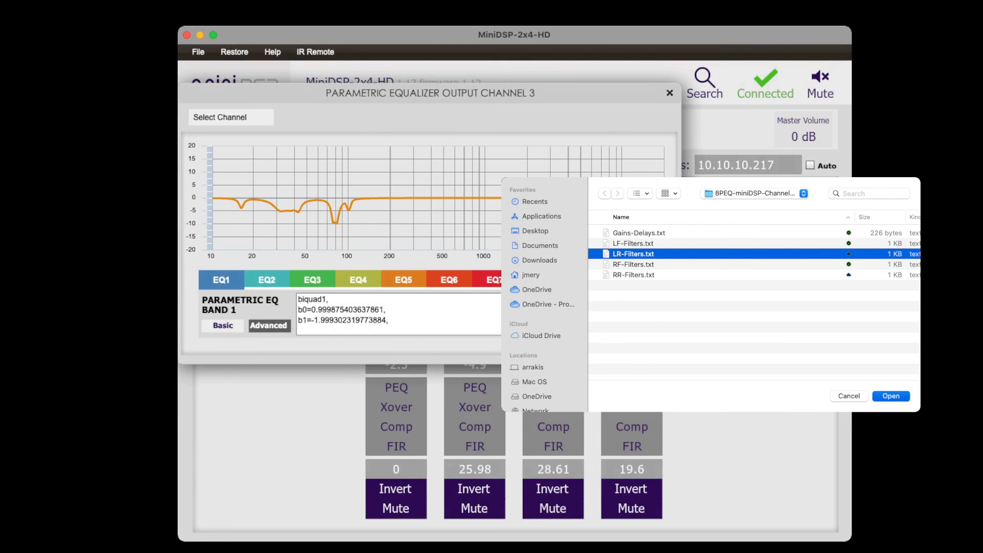
pyautogui.click(669, 93)
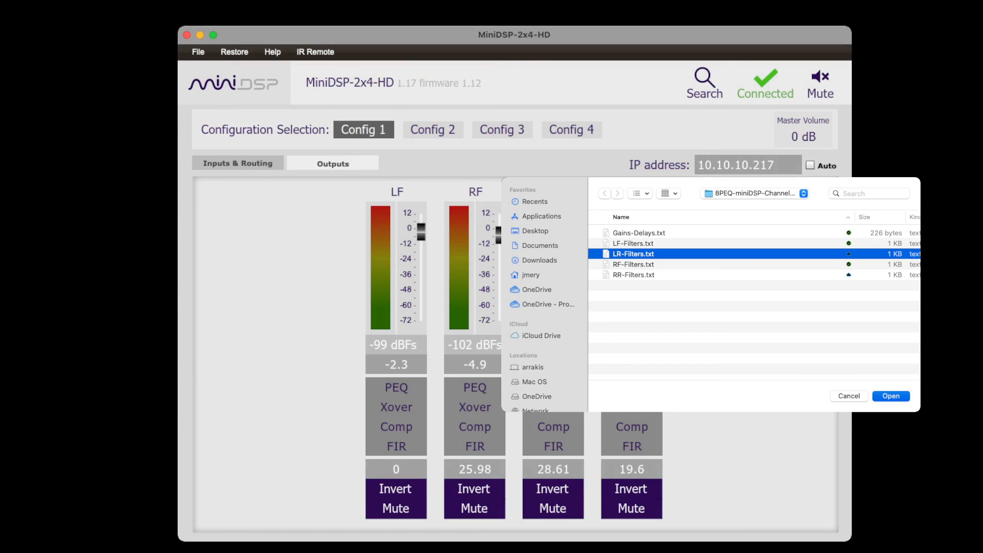
# Import RR-Filters.txt as advanced biquads into the parametric EQ of the RR output and close the equalizer.
pyautogui.click(632, 388)
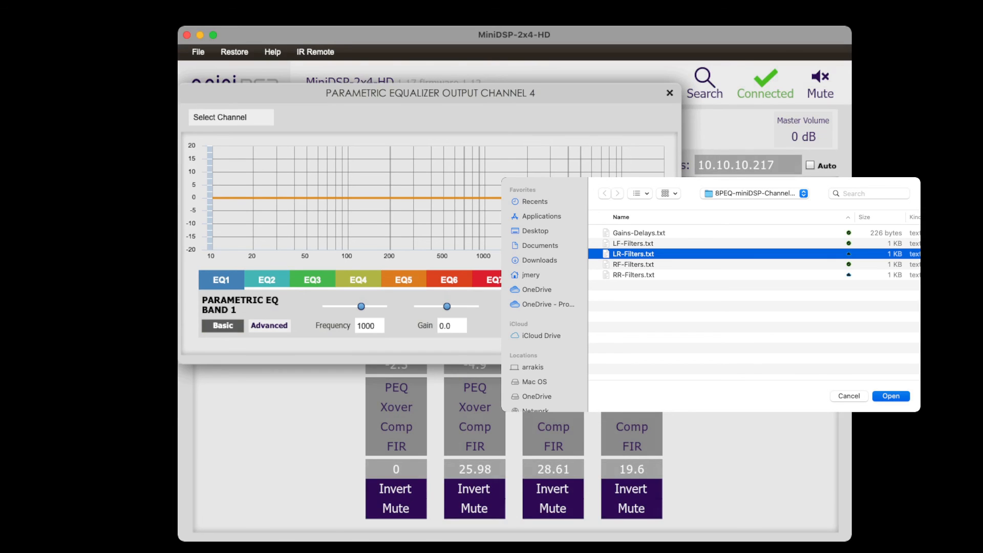
pyautogui.click(269, 325)
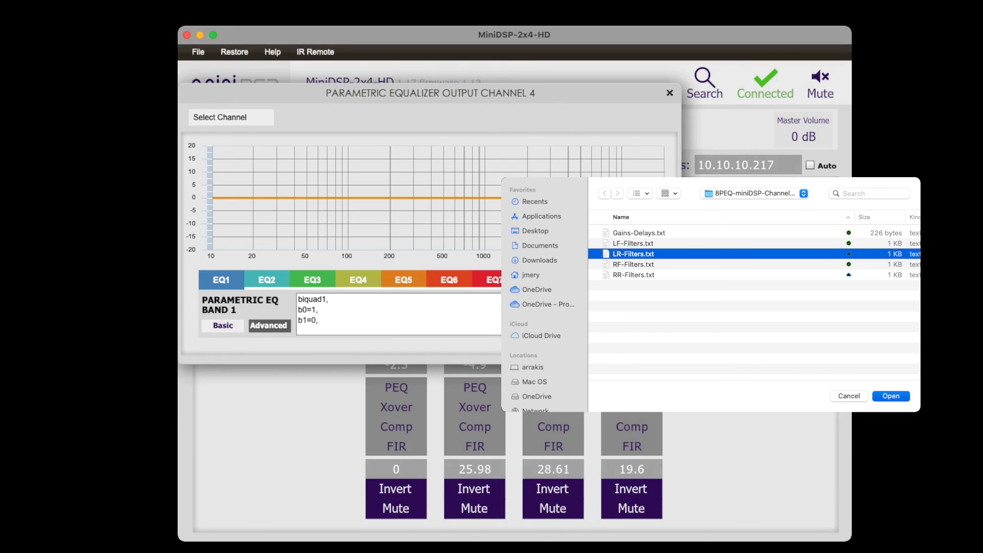
pyautogui.click(610, 326)
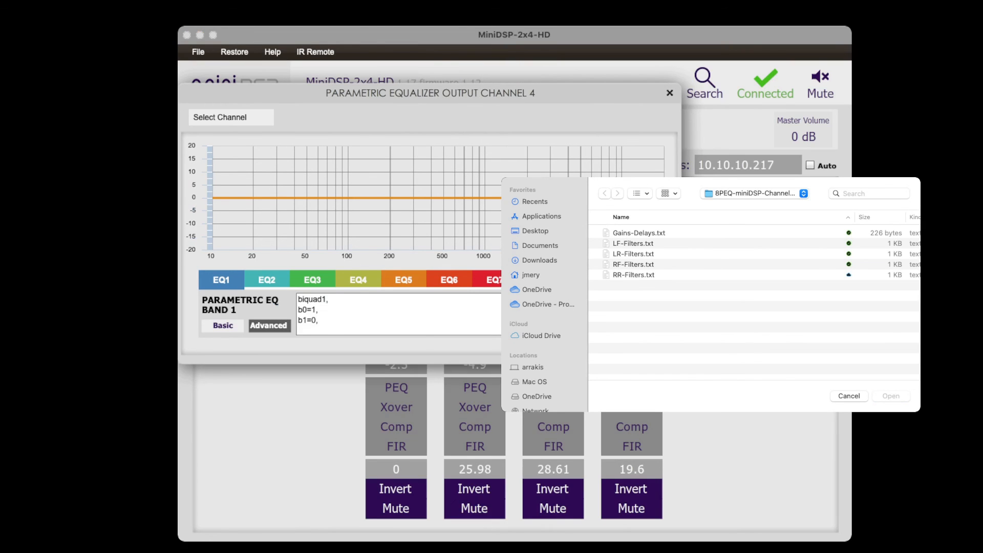
pyautogui.click(634, 275)
pyautogui.press('Return')
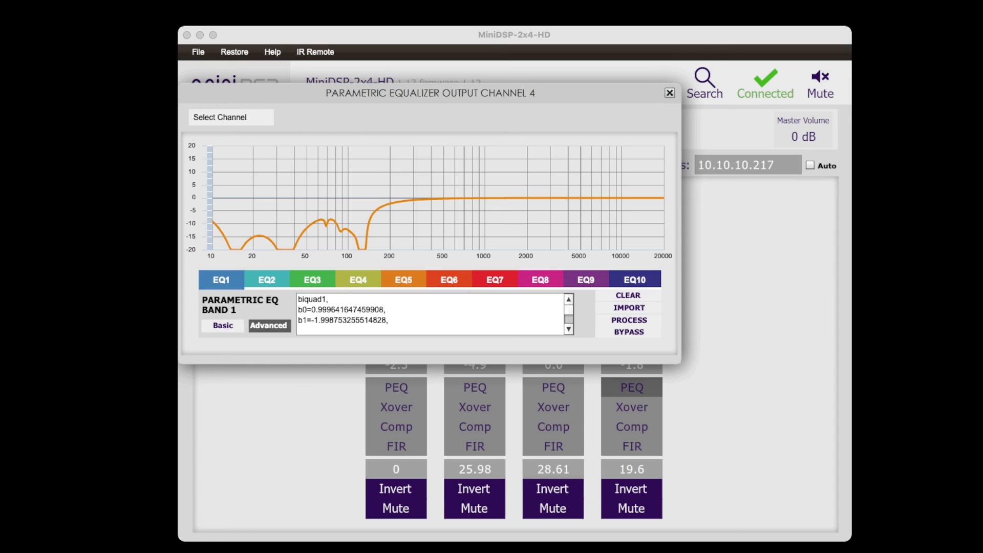
pyautogui.click(669, 92)
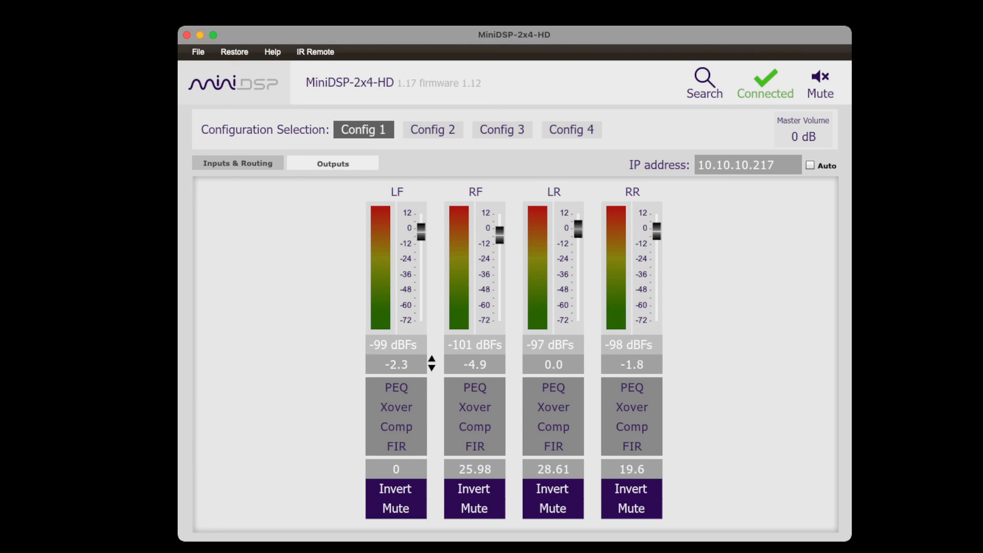
# Inspect the LF output's gain value without altering it, and view the input levels and routing matrix.
pyautogui.click(431, 364)
pyautogui.moveTo(384, 365); pyautogui.dragTo(410, 365)
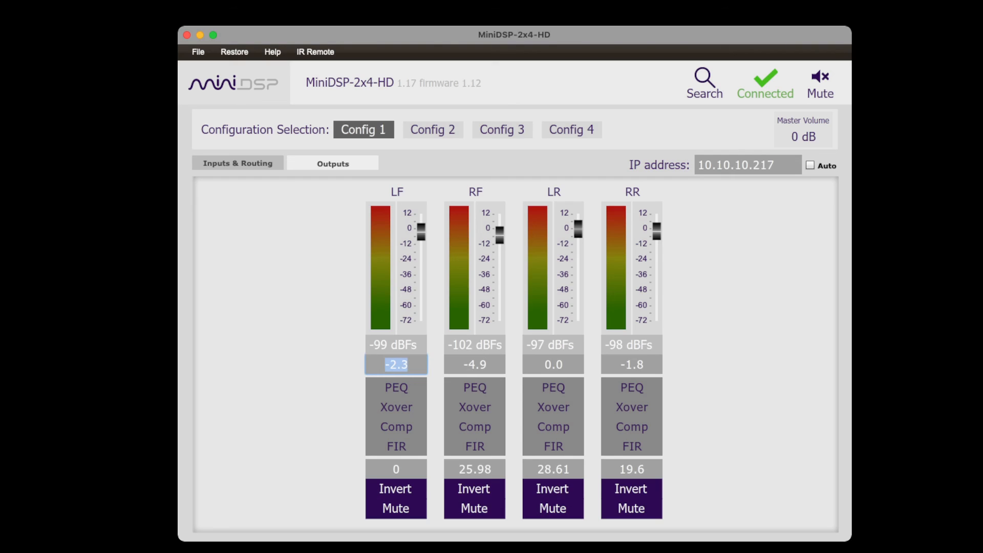
pyautogui.press('Return')
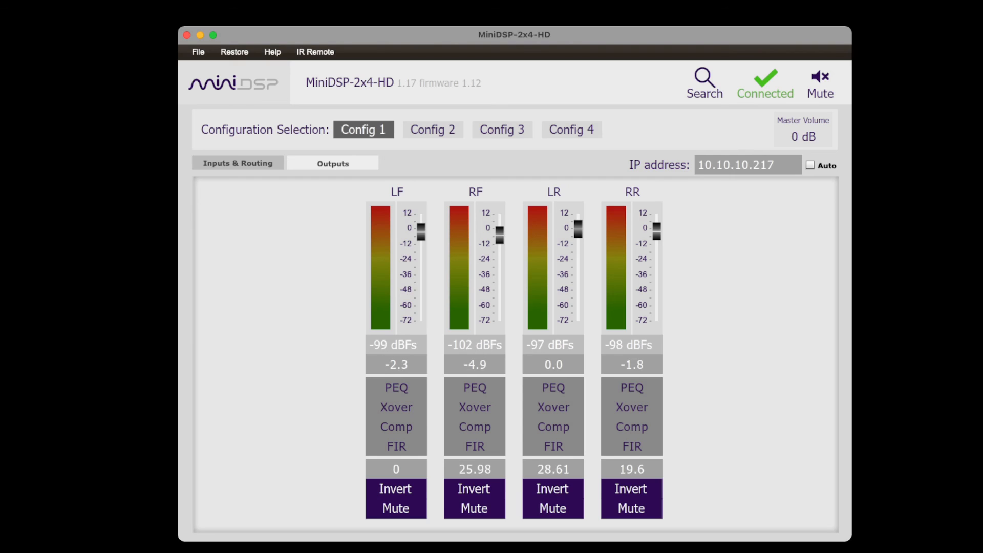
pyautogui.click(238, 163)
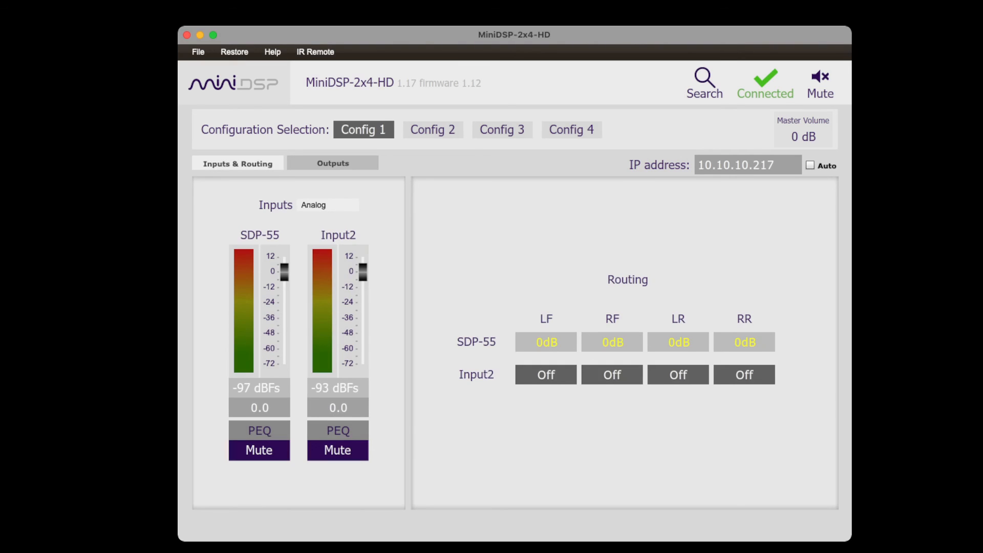